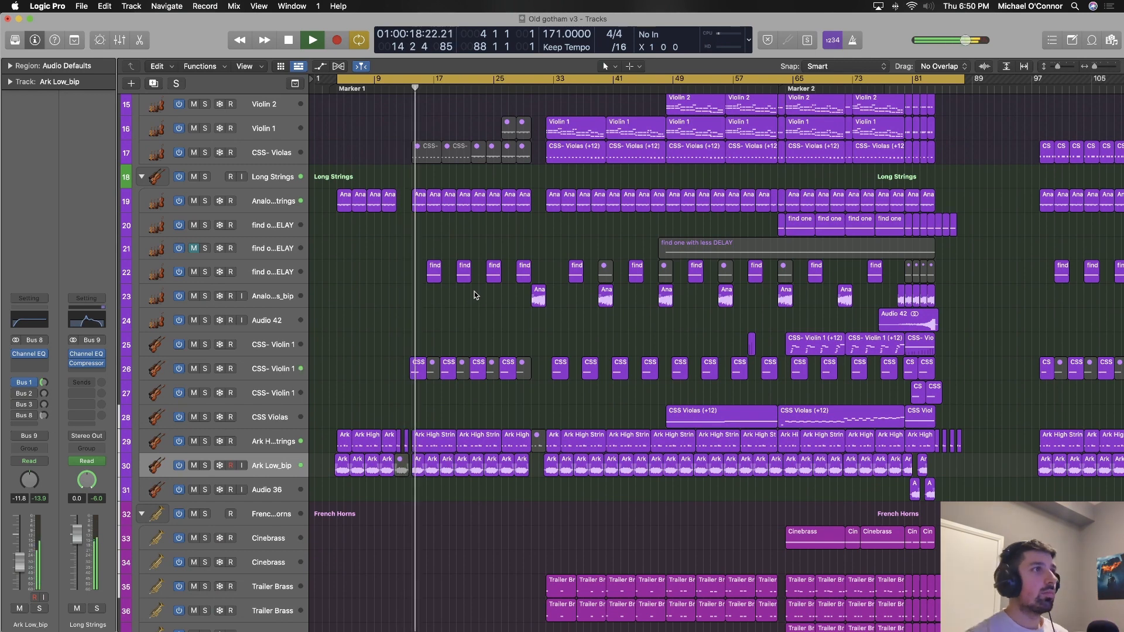
Examine the whole arrangement during playback, from the string tracks down through French Horns and Percussion and back up to the Short Strings.
scroll(475, 295, down, 10)
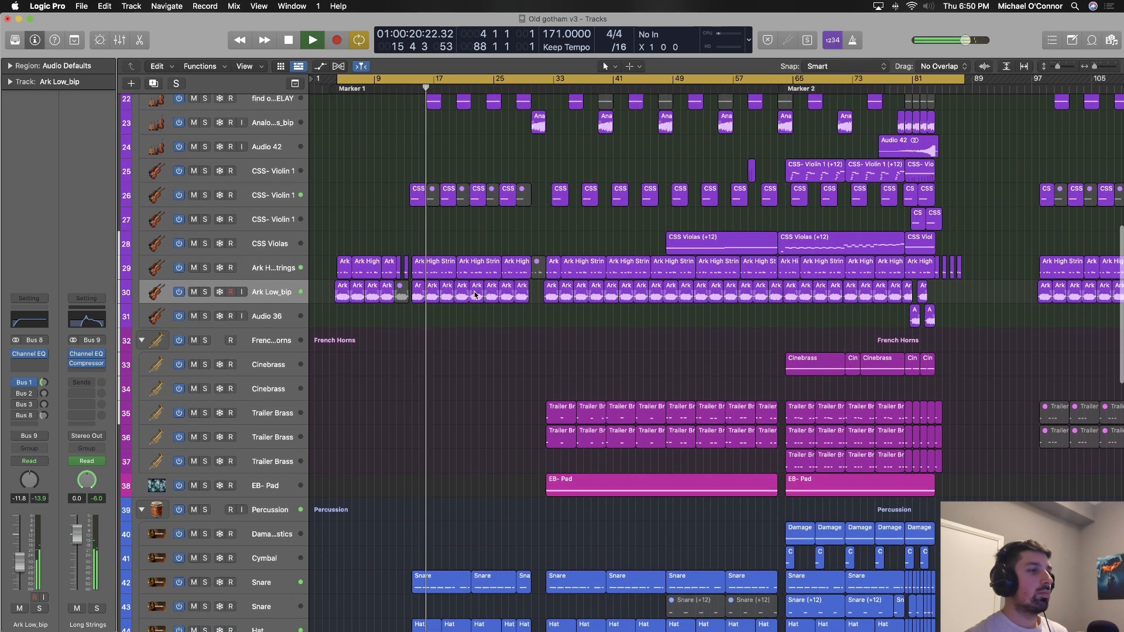
scroll(475, 295, down, 12)
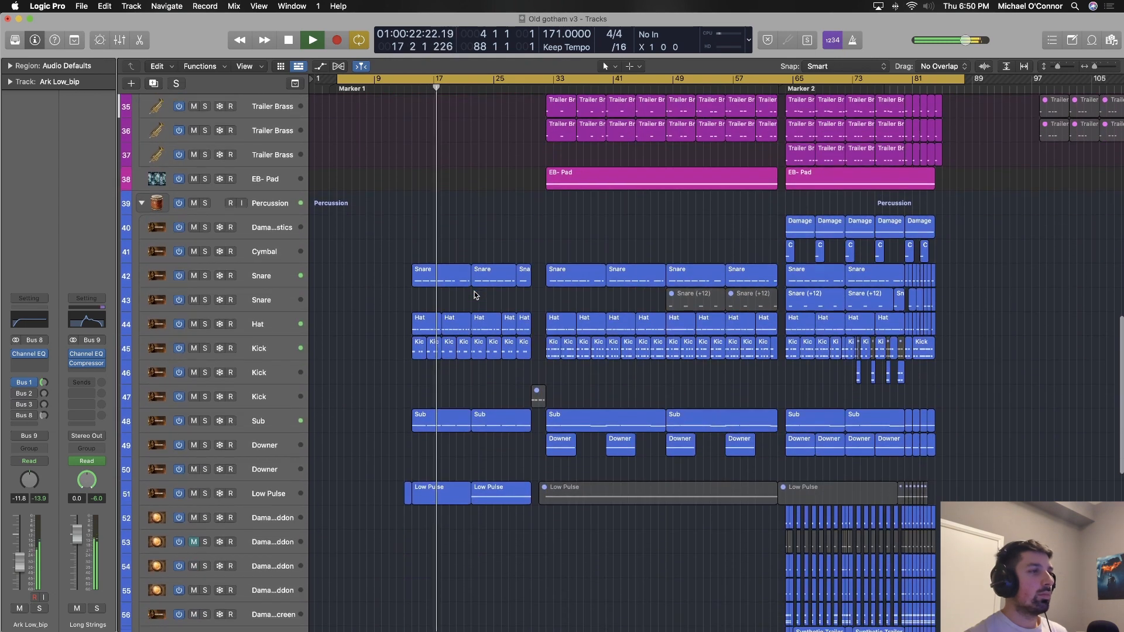
scroll(474, 295, down, 12)
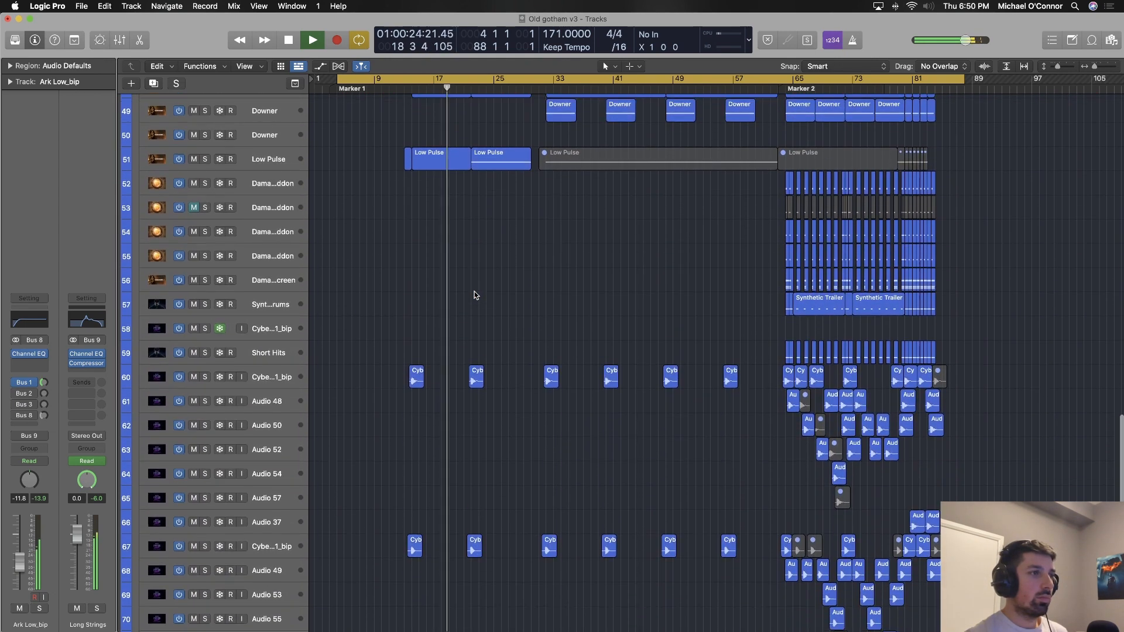
scroll(475, 295, up, 20)
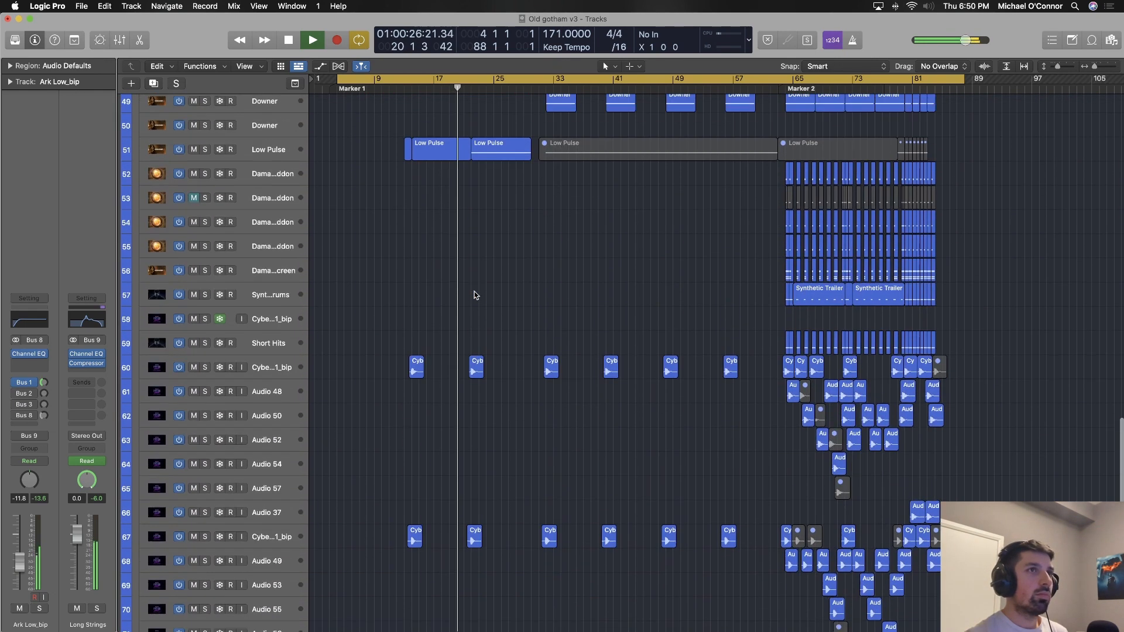
scroll(474, 295, up, 16)
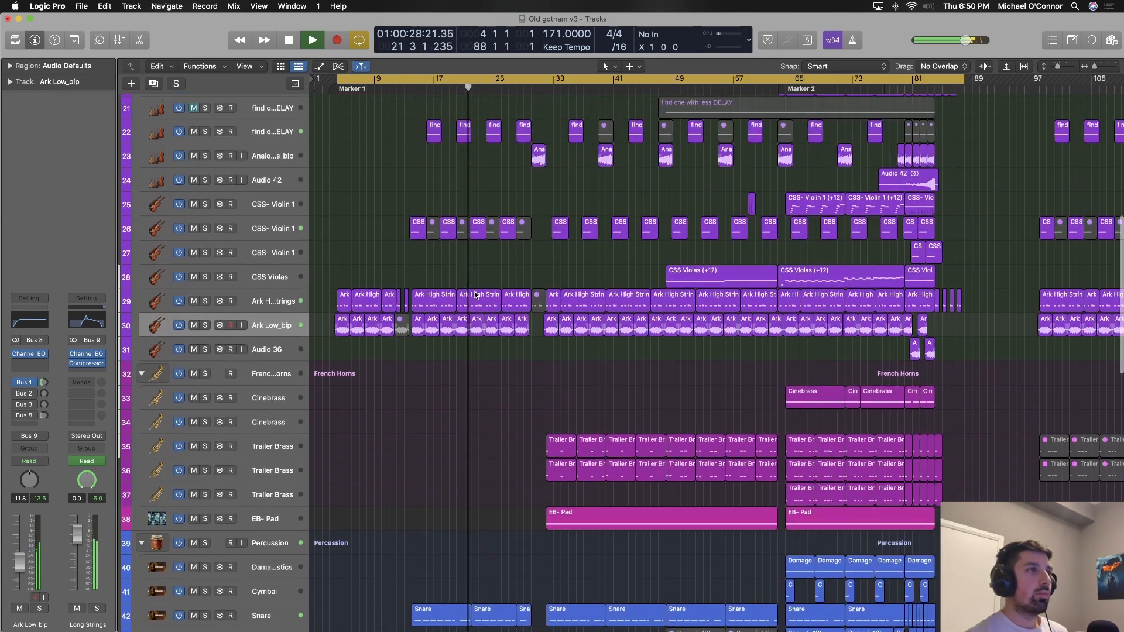
scroll(474, 295, up, 5)
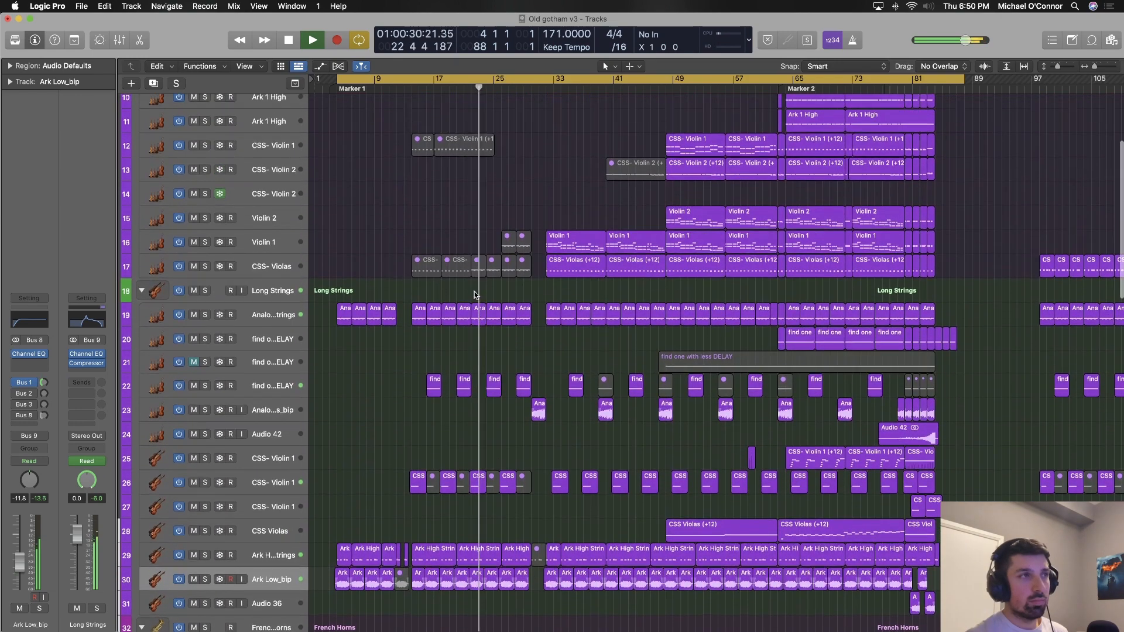
scroll(474, 291, up, 1)
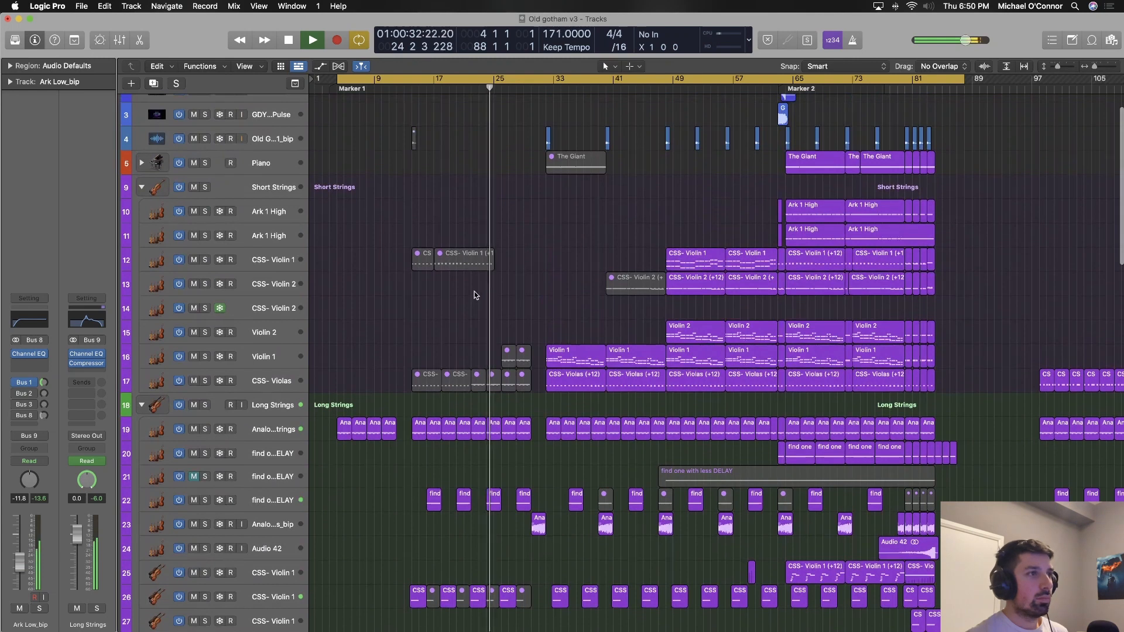
scroll(474, 292, up, 2)
scroll(475, 292, left, 3)
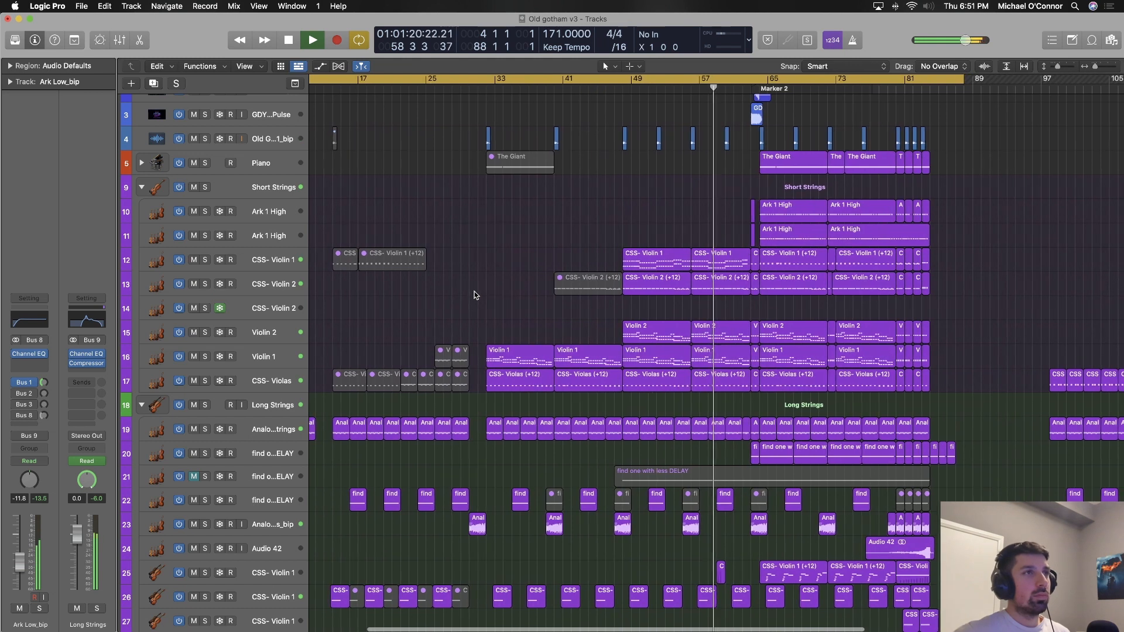
Follow the playback through the section after Marker 2 to the end of the arrangement, and stop it there.
scroll(474, 295, up, 3)
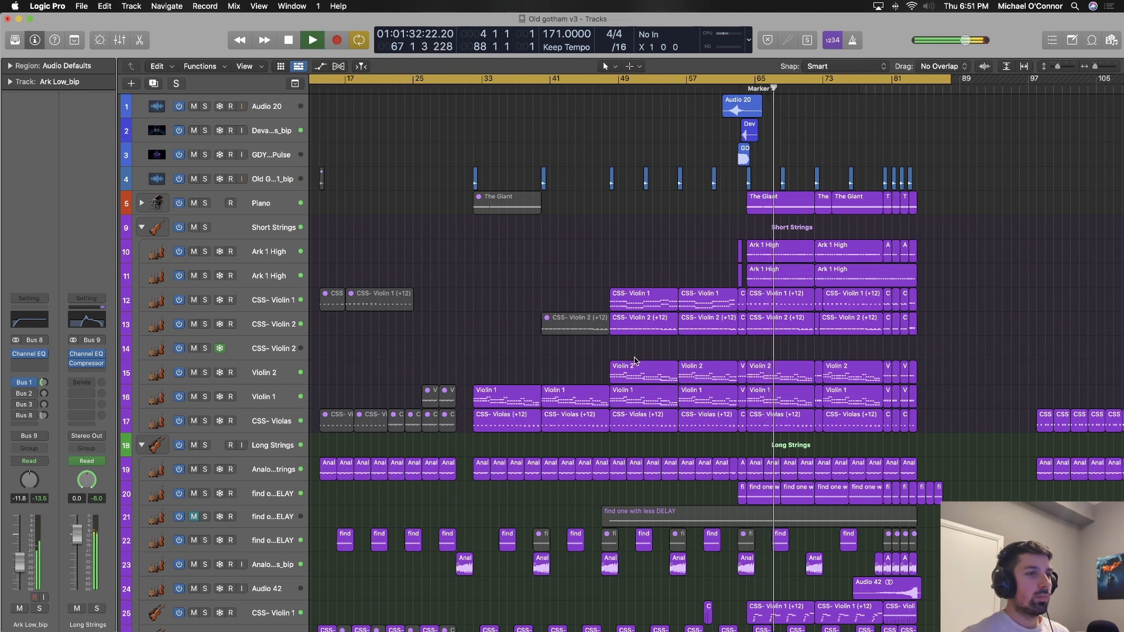
scroll(794, 429, down, 1)
scroll(794, 429, down, 3)
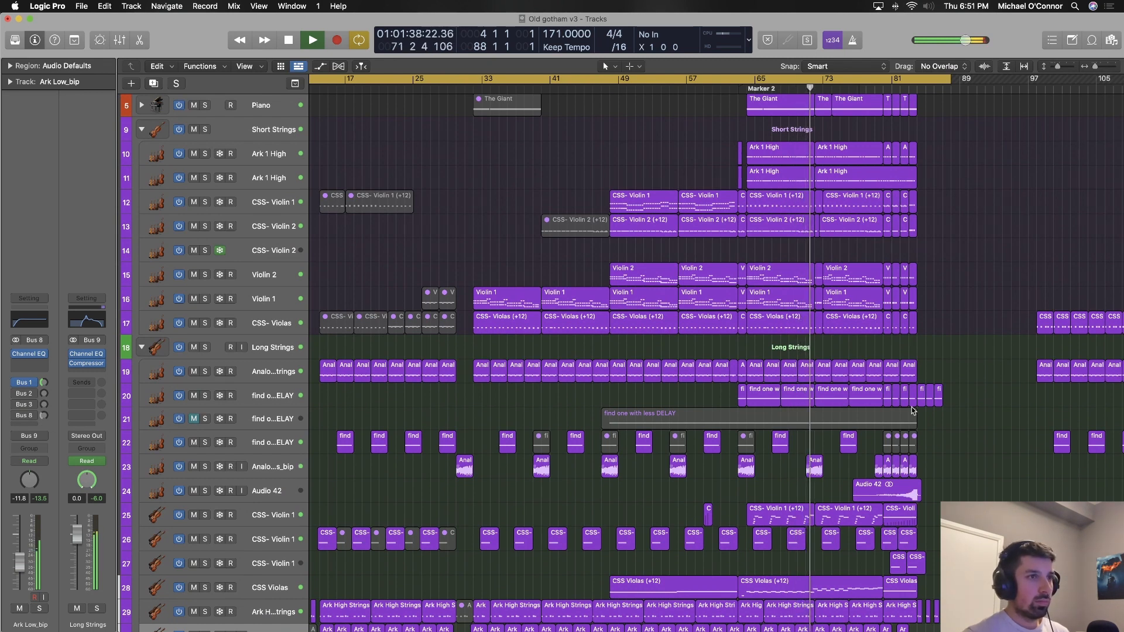
scroll(979, 408, right, 1)
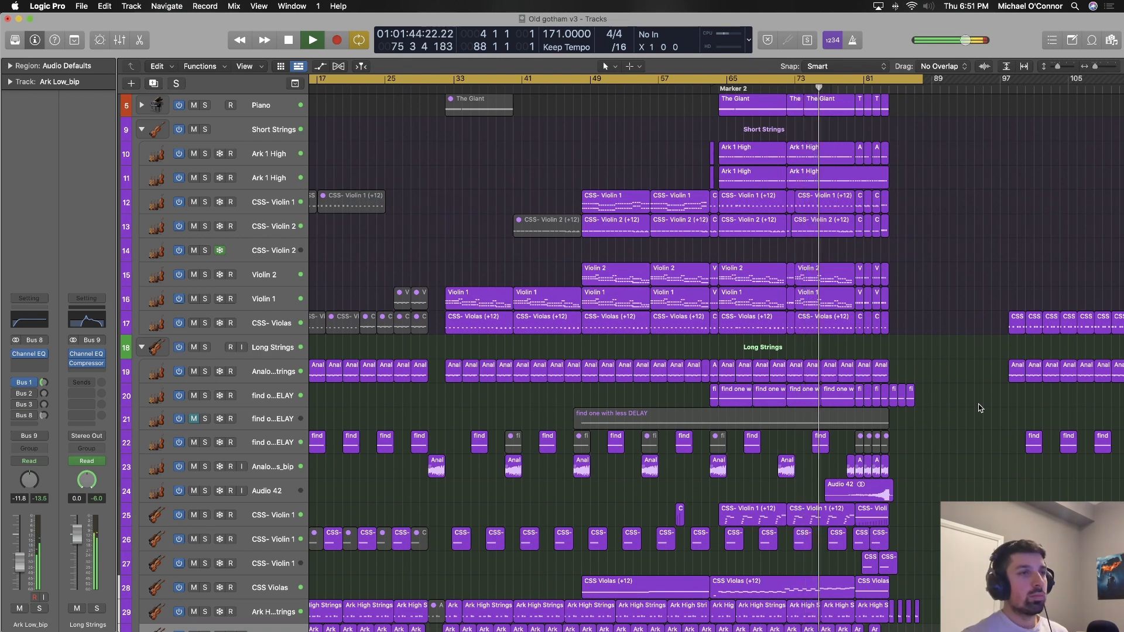
scroll(980, 408, up, 1)
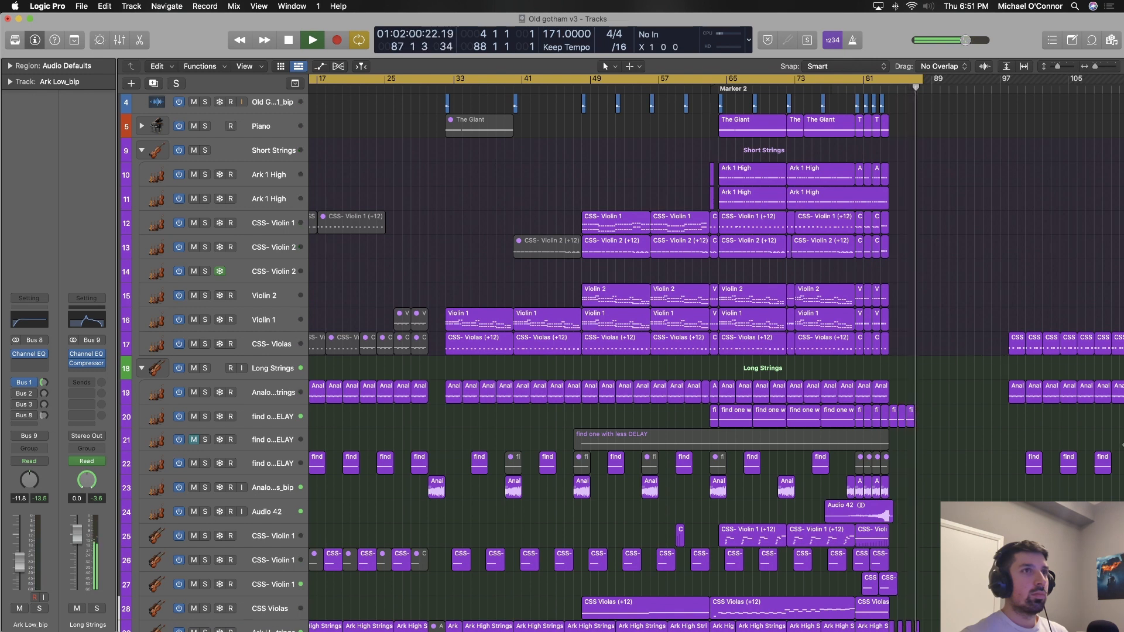
key(space)
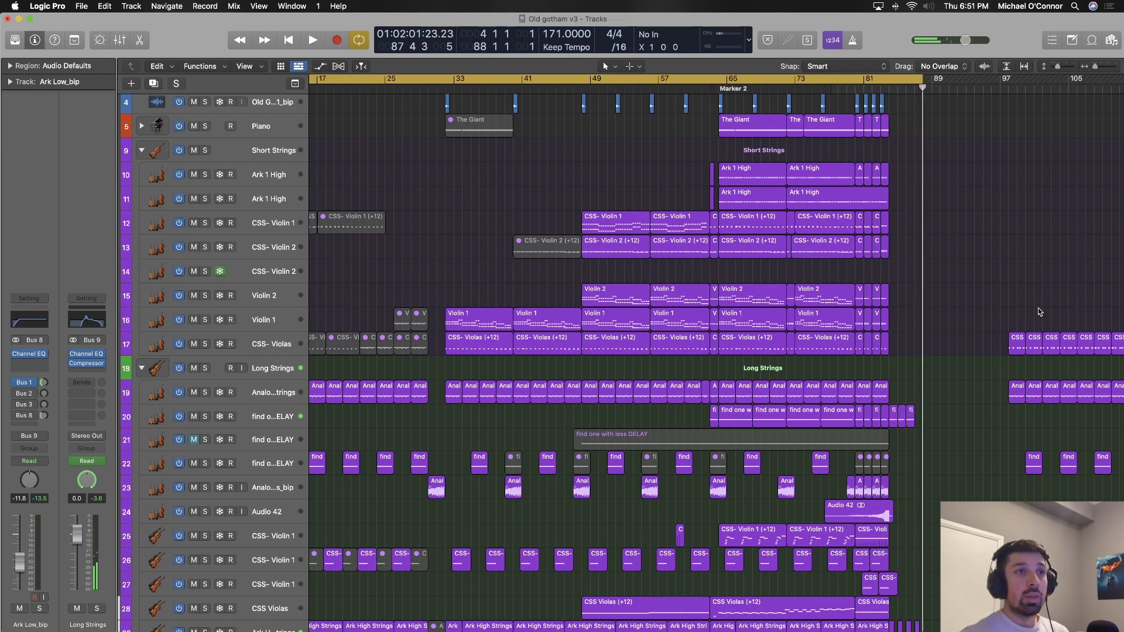
Examine the string and brass track groups with playback stopped, including the arrangement's opening bars around Marker 1.
scroll(1038, 308, down, 8)
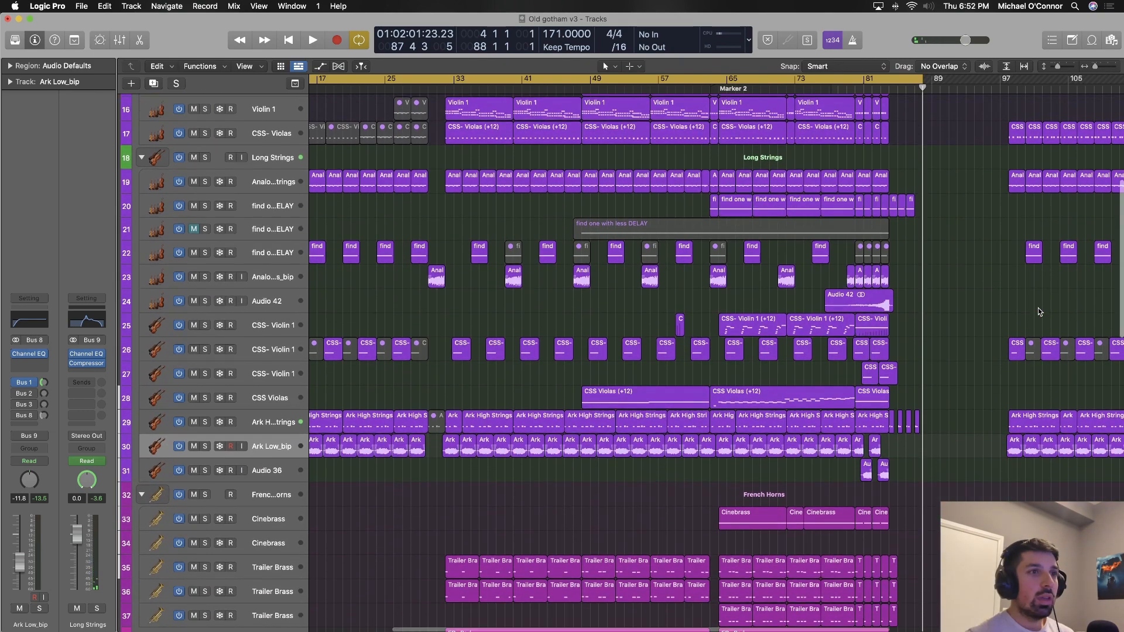
scroll(1038, 308, down, 8)
scroll(1038, 308, up, 16)
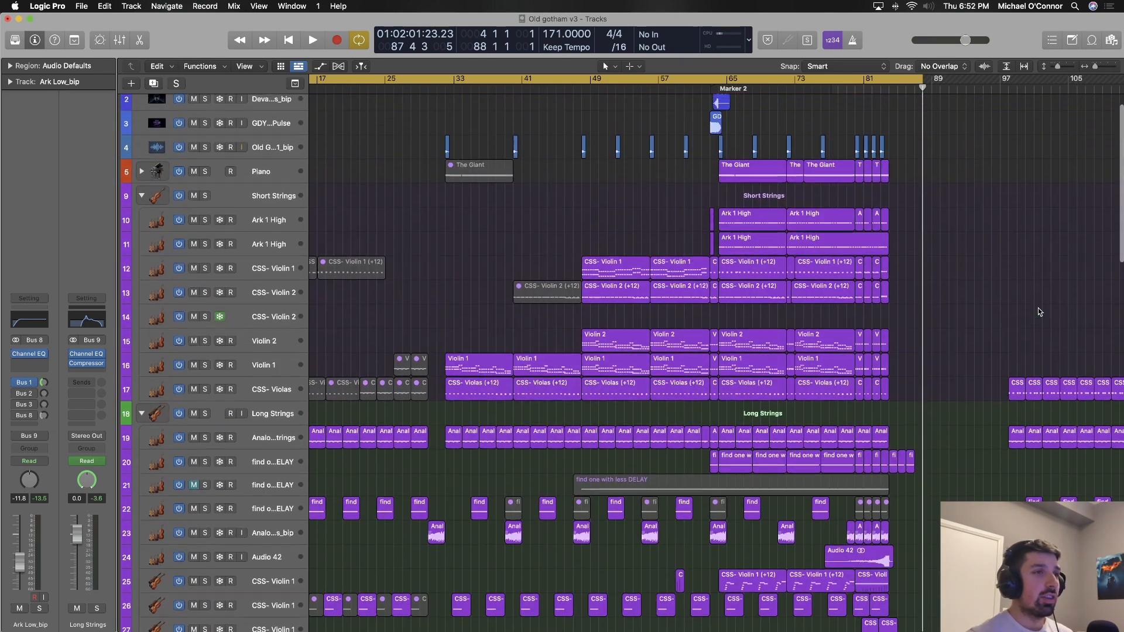
scroll(1038, 308, up, 2)
scroll(1038, 308, left, 5)
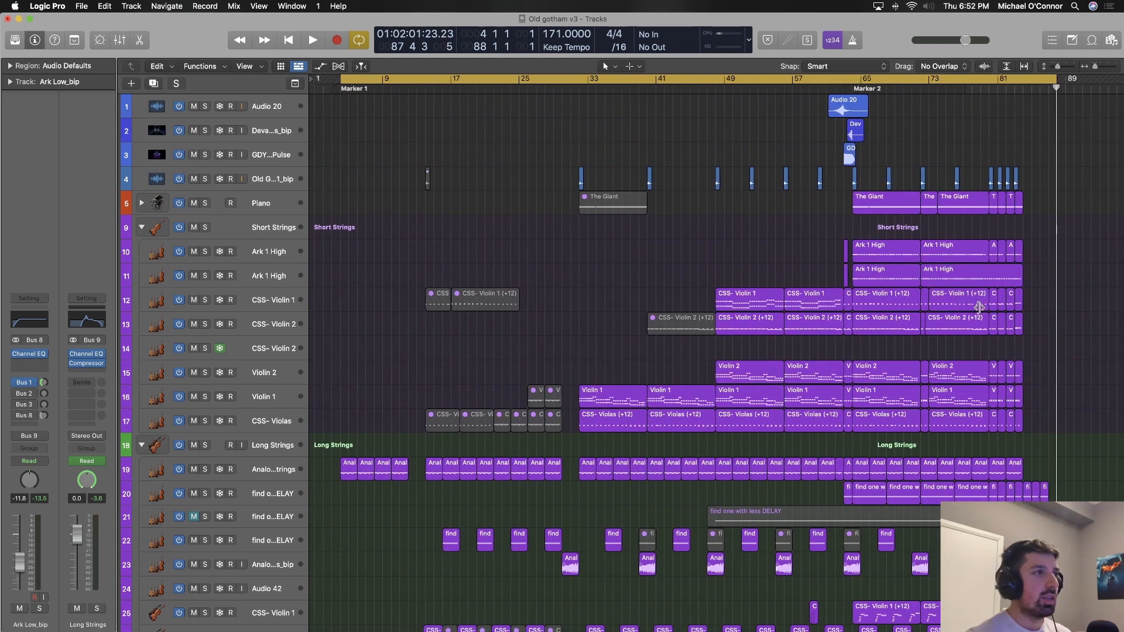
scroll(895, 258, down, 15)
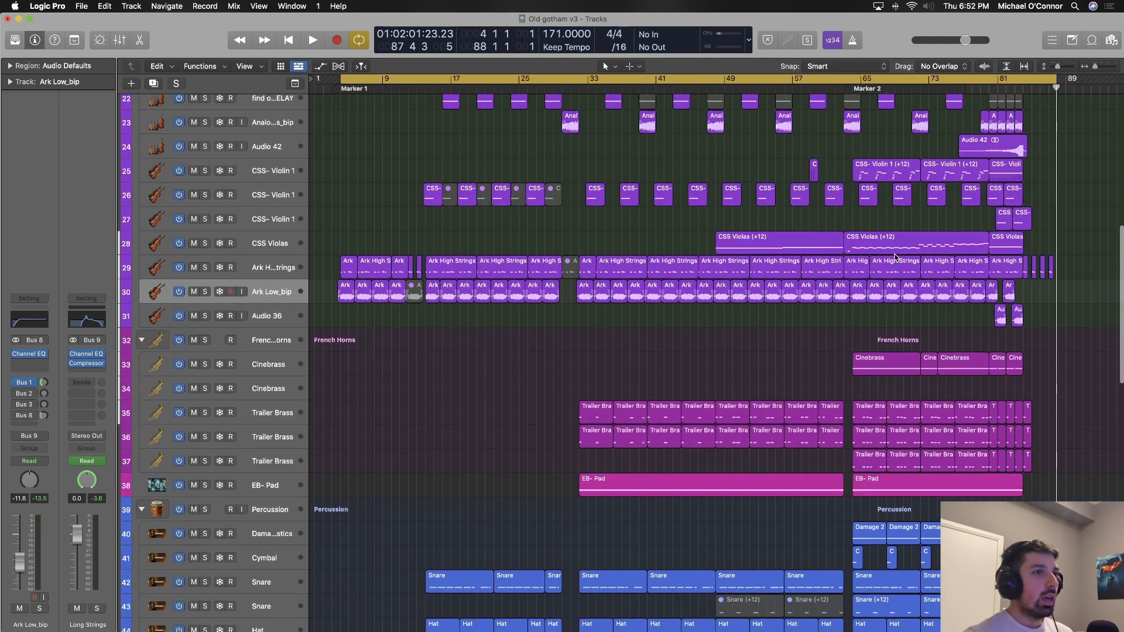
scroll(895, 258, up, 11)
scroll(895, 258, down, 6)
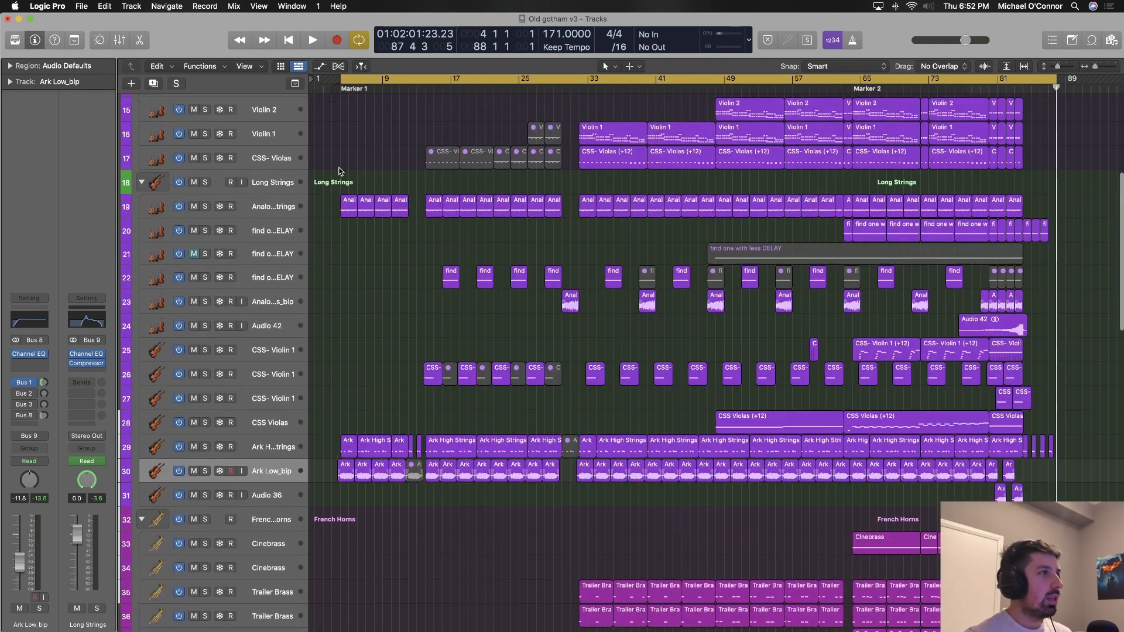
scroll(307, 217, up, 10)
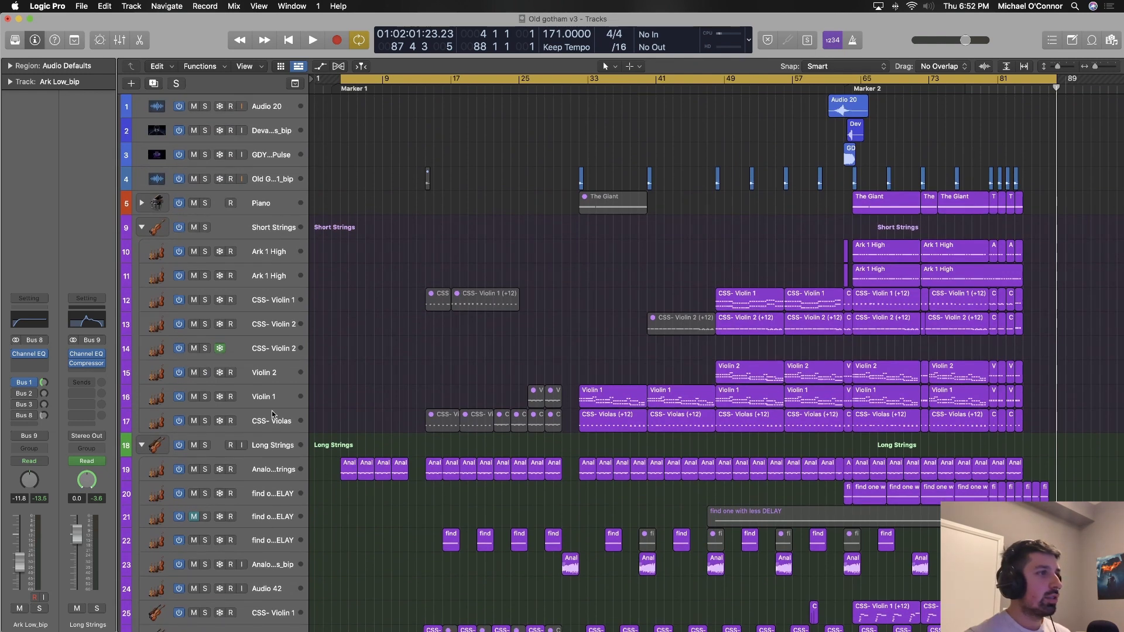
Examine every track group in order, from Short Strings through Long Strings, French Horns and Percussion to the final audio hit tracks.
scroll(275, 455, down, 13)
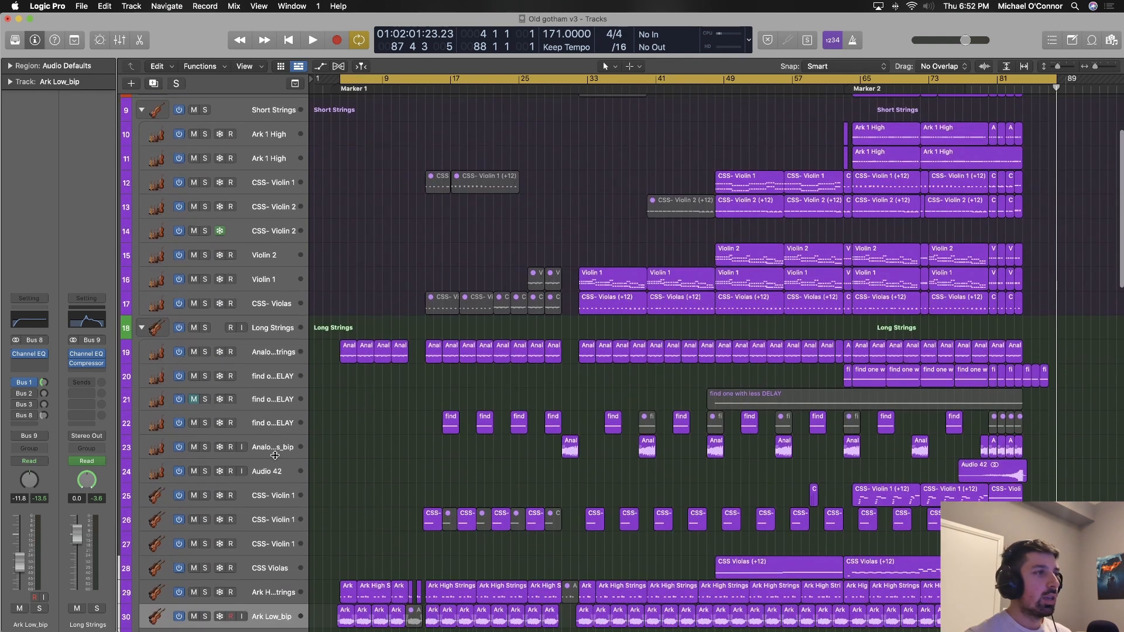
scroll(276, 455, down, 7)
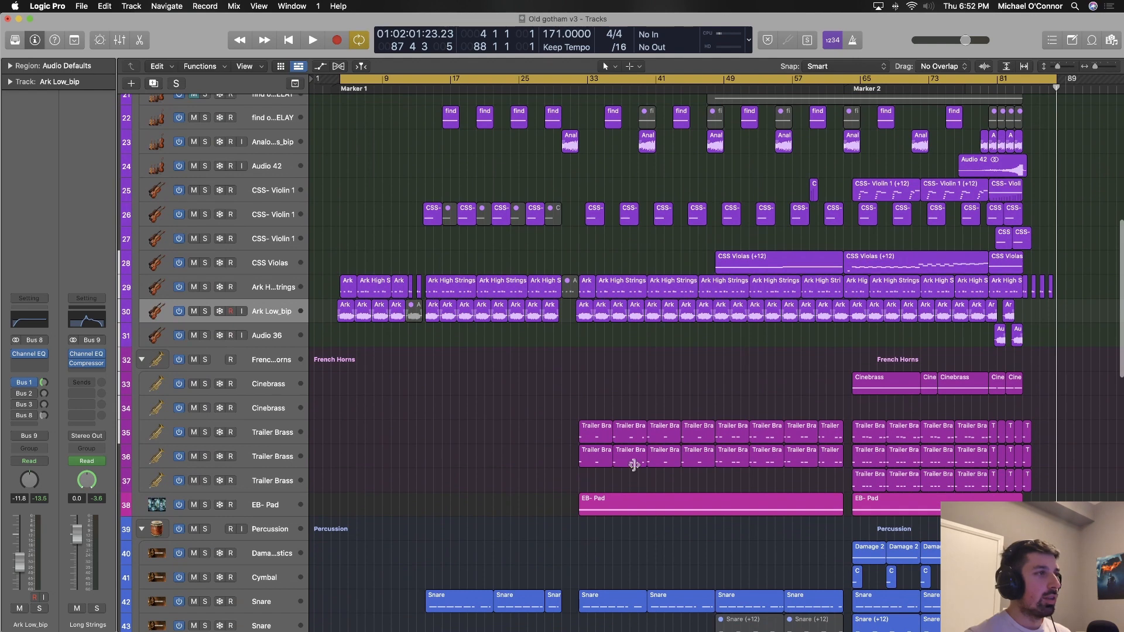
scroll(326, 454, down, 15)
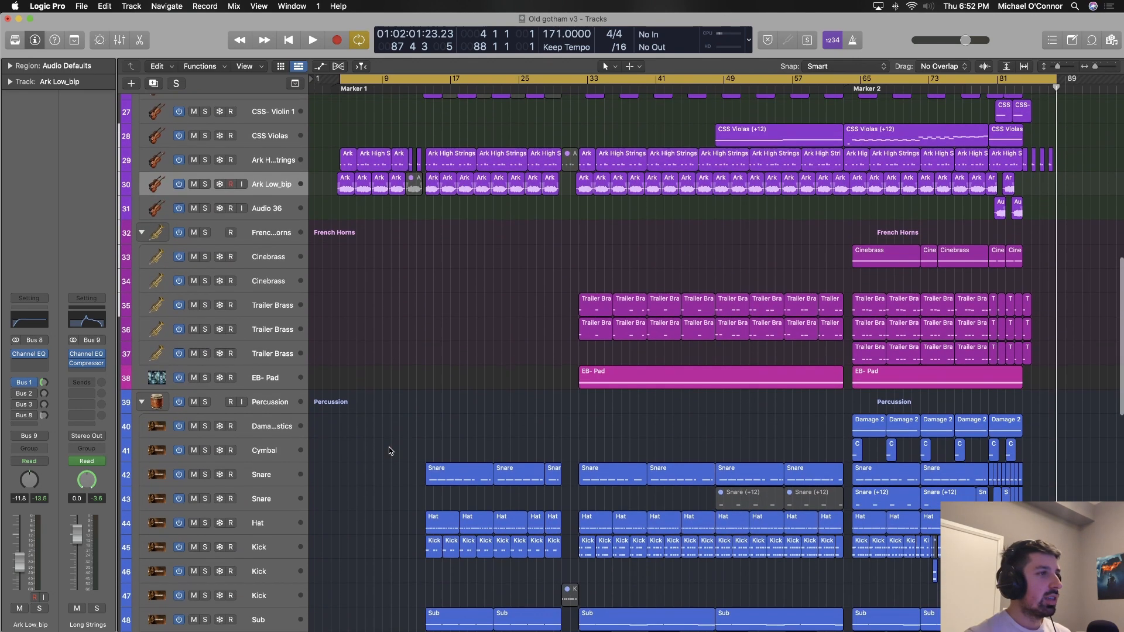
scroll(308, 438, down, 9)
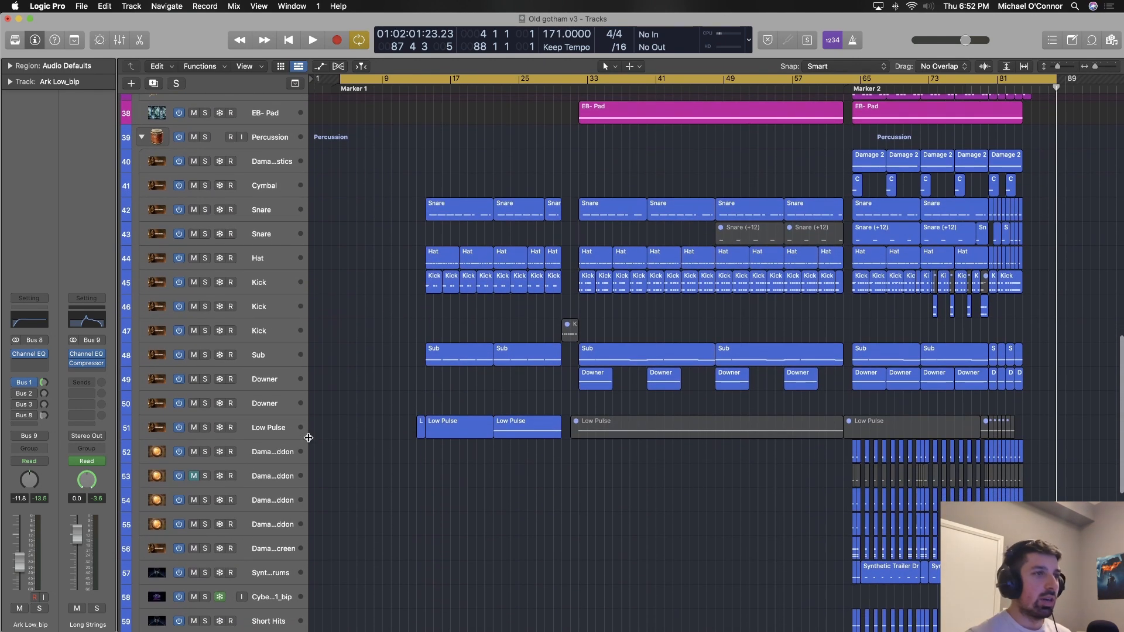
scroll(309, 438, down, 11)
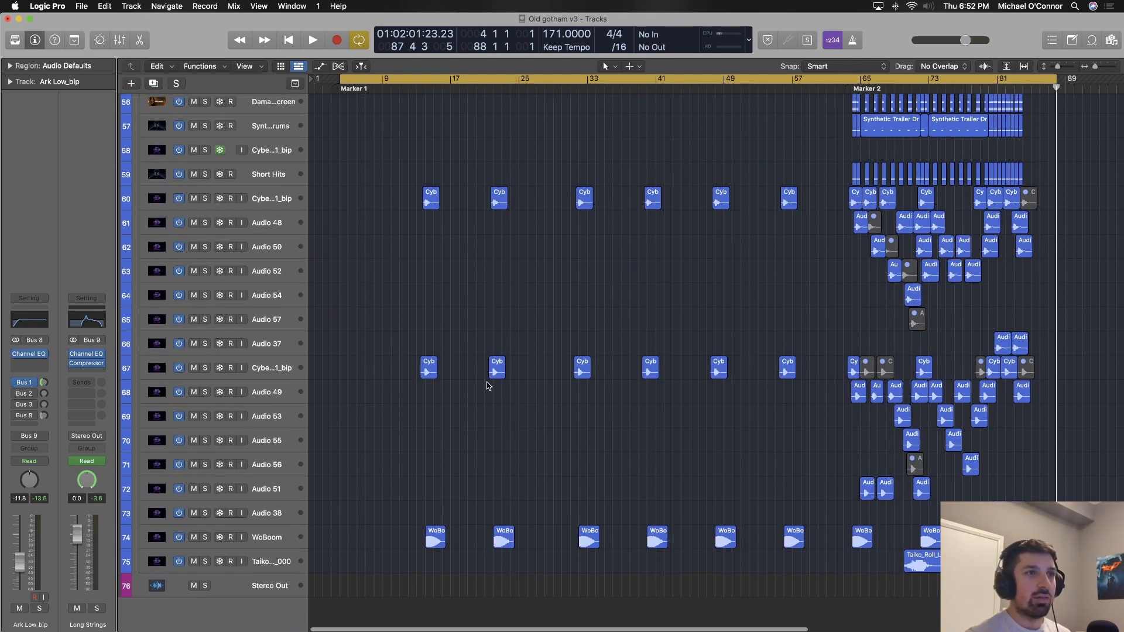
scroll(872, 391, up, 3)
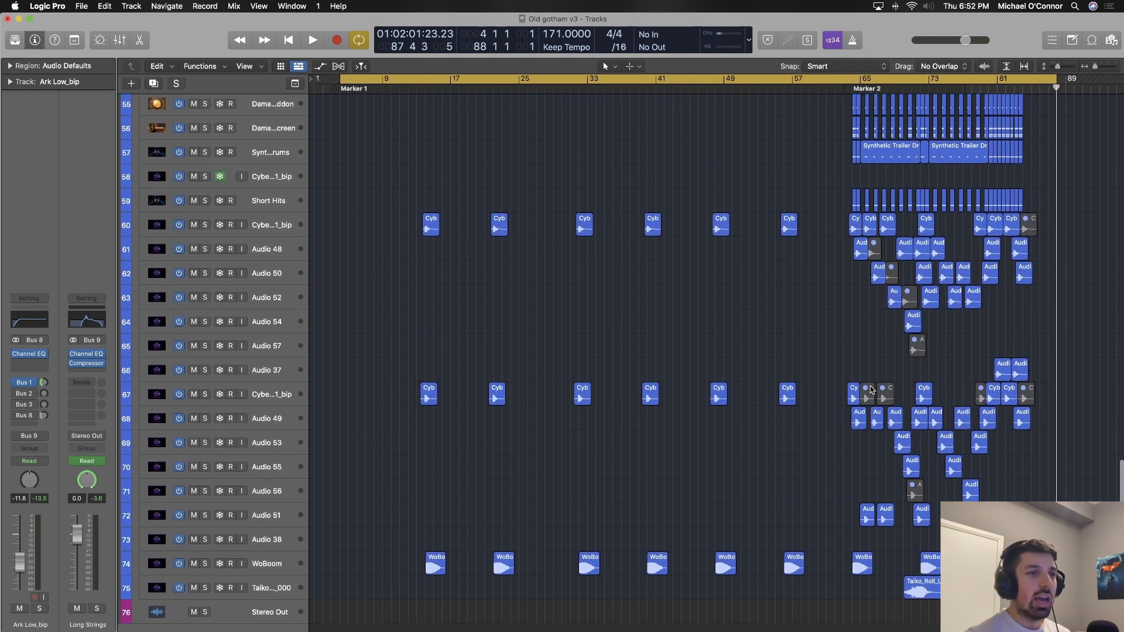
scroll(872, 391, up, 20)
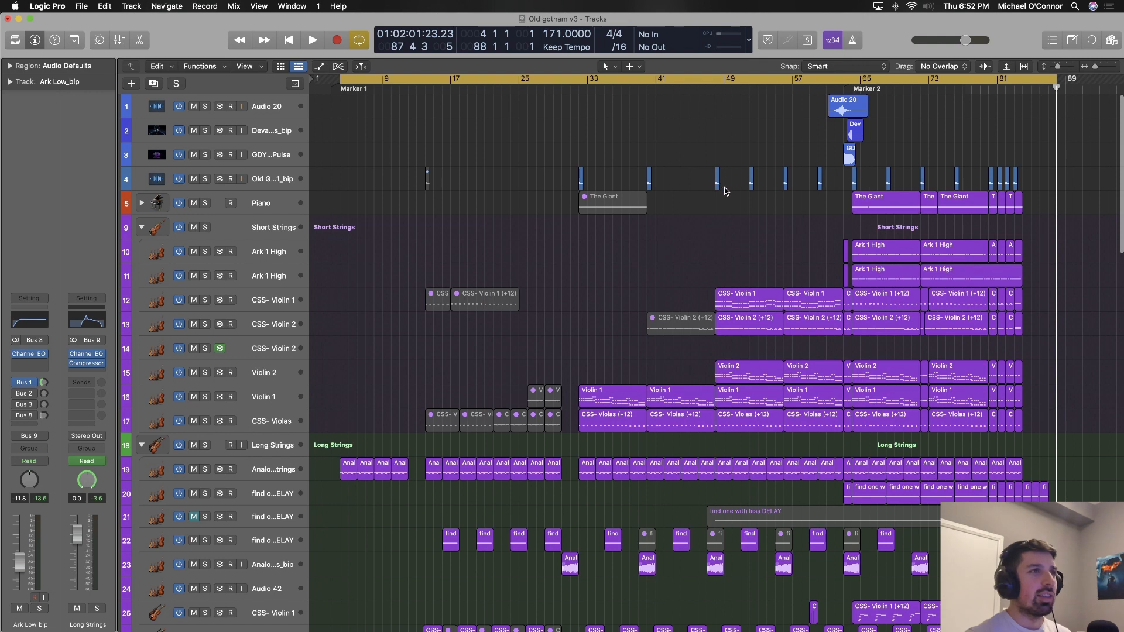
Solo the Long Strings track stack and listen to its opening section.
scroll(725, 191, down, 2)
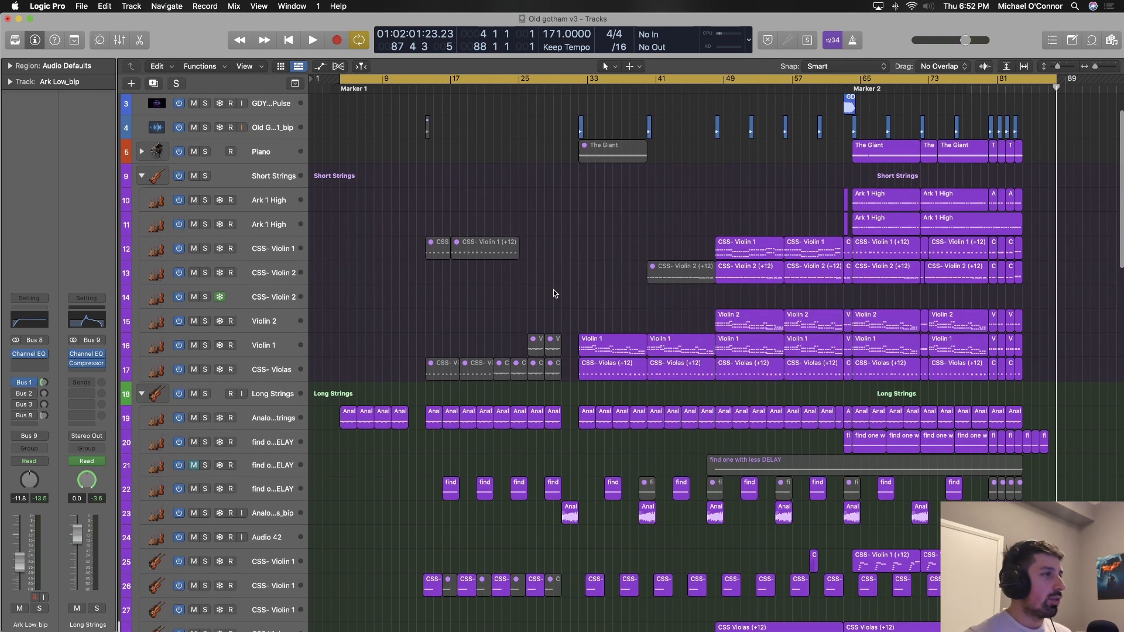
click(206, 395)
scroll(502, 312, down, 10)
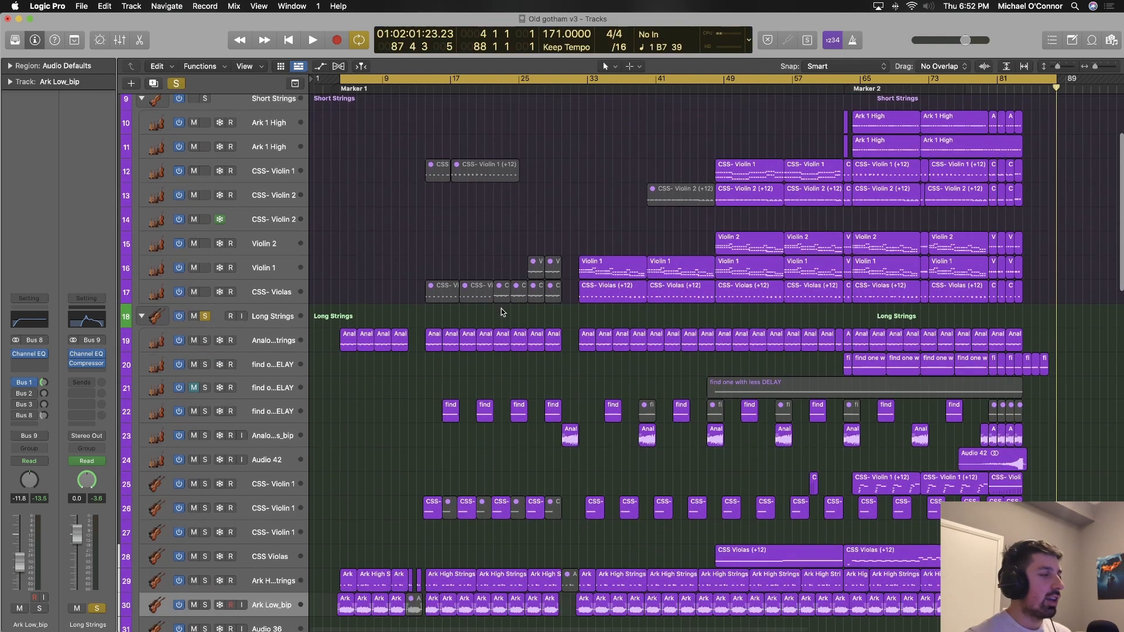
key(space)
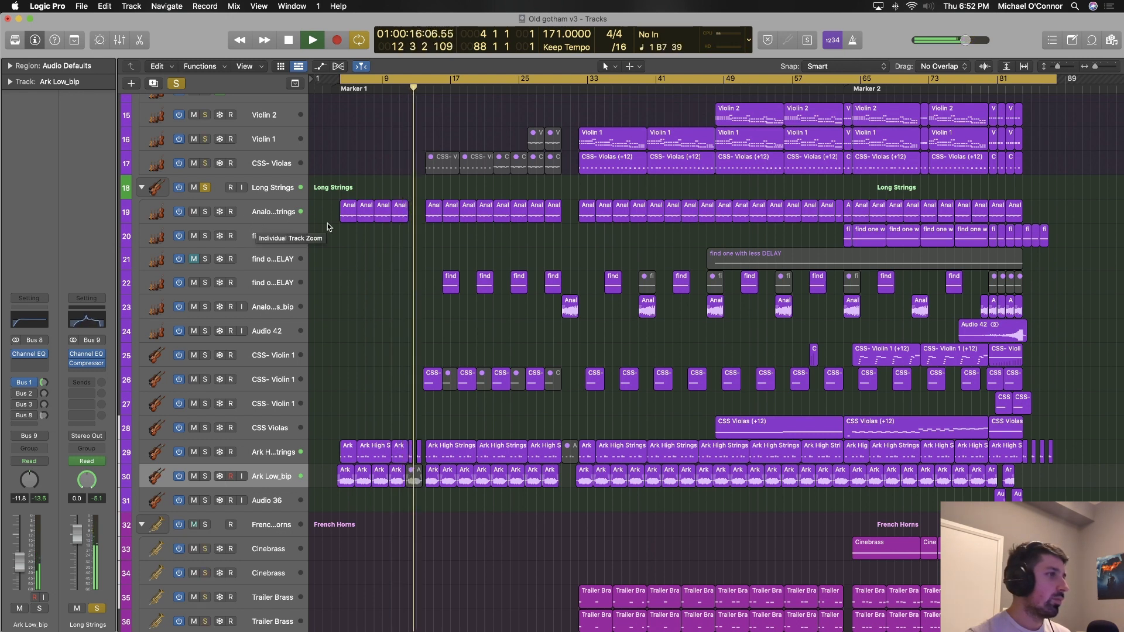
key(space)
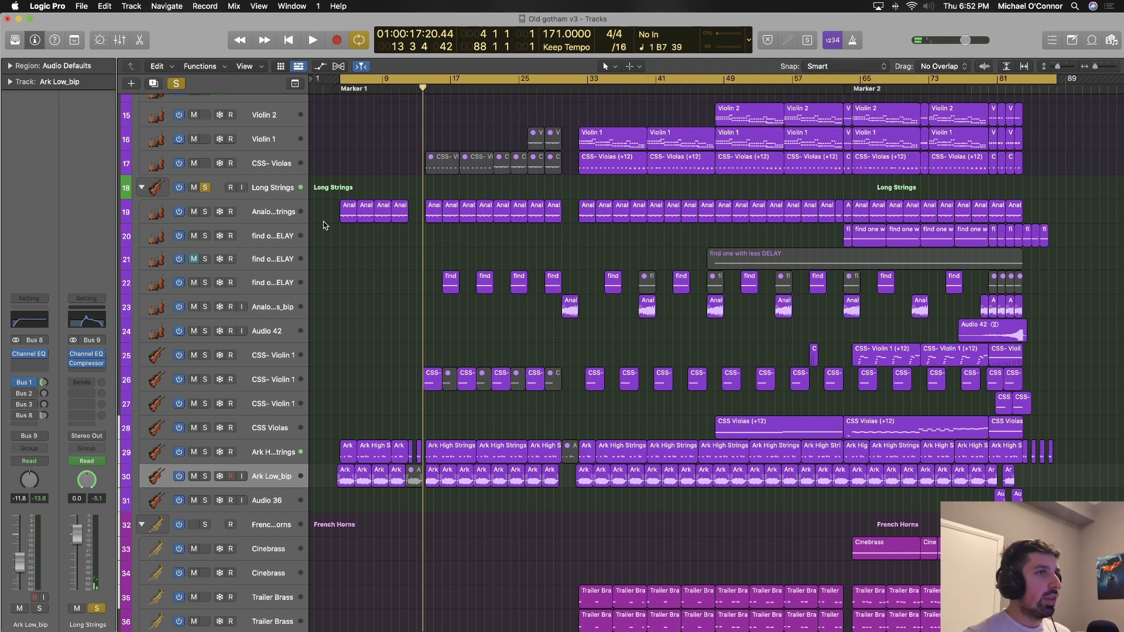
Switch the solo from the Long Strings stack to the Analog Strings track and listen to its opening bars.
click(254, 219)
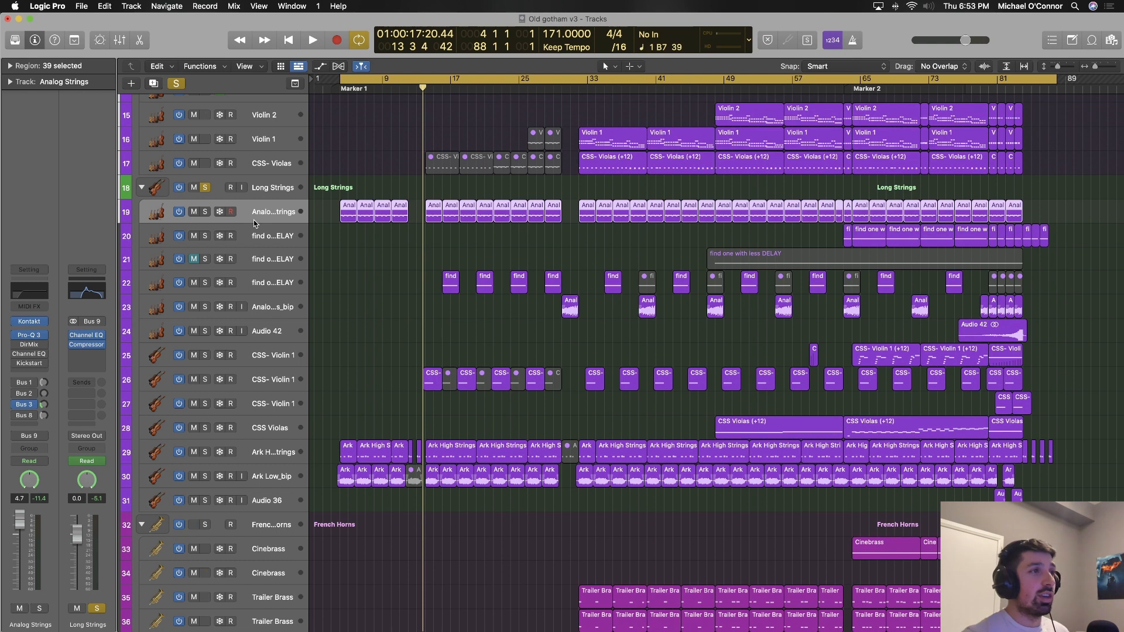
click(205, 211)
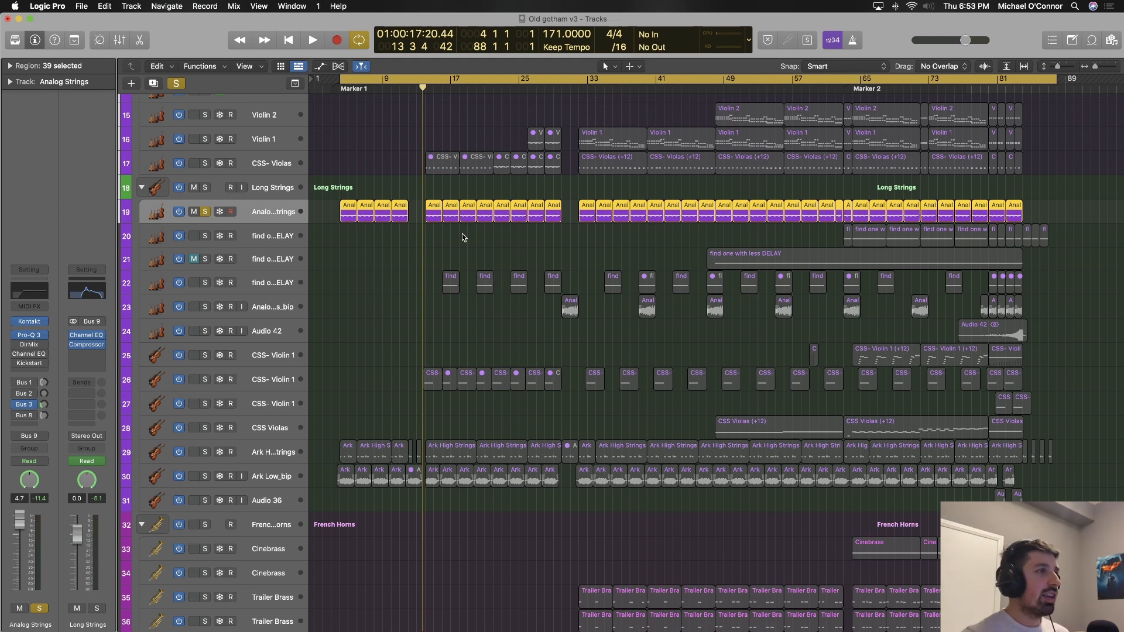
key(space)
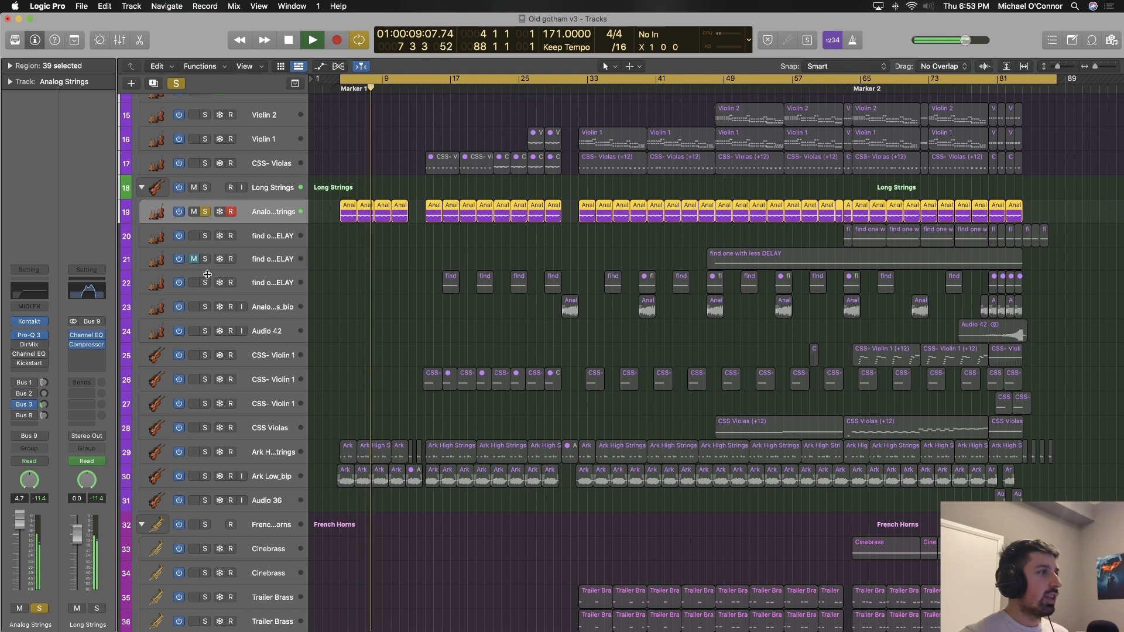
key(space)
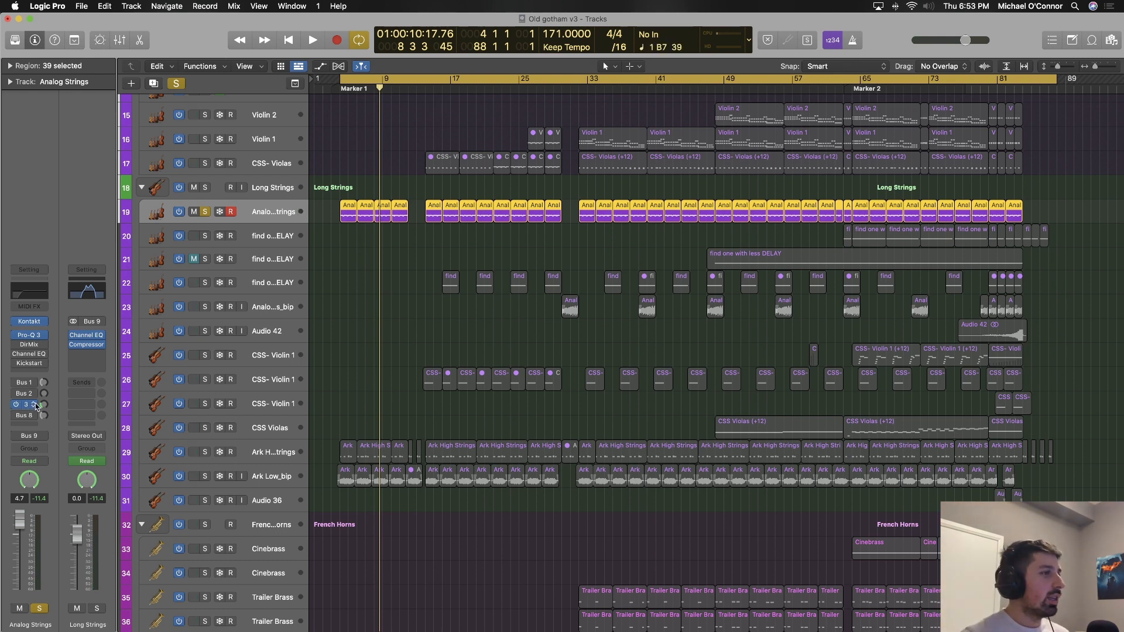
Switch the solo from Analog Strings to the Ark High Strings track and listen to its opening bars.
click(205, 452)
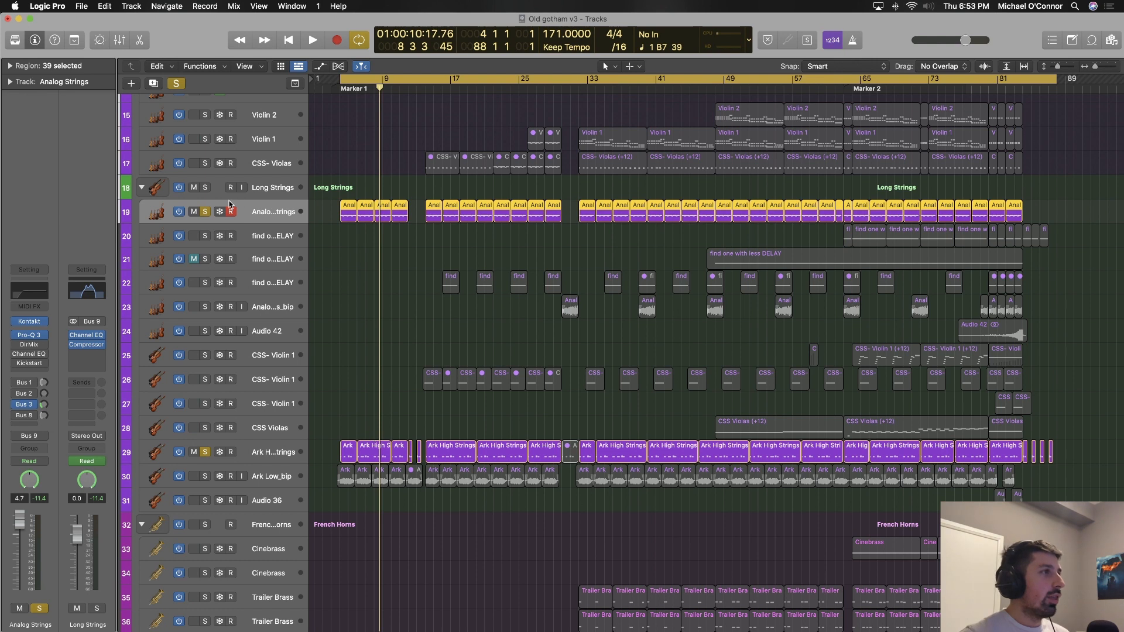
click(205, 211)
key(space)
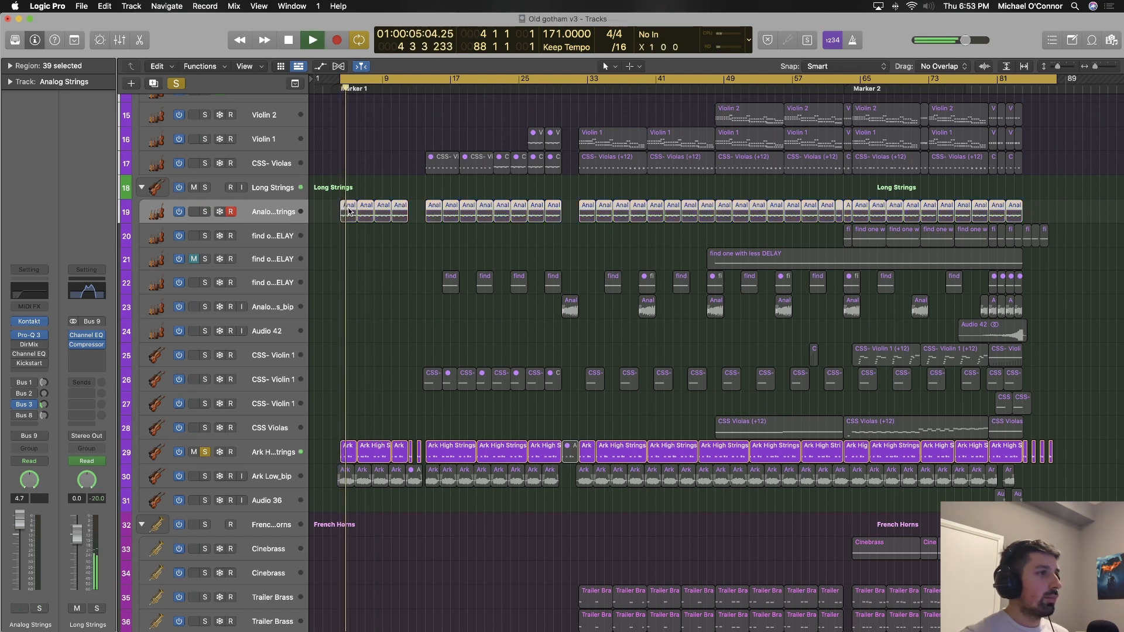
key(space)
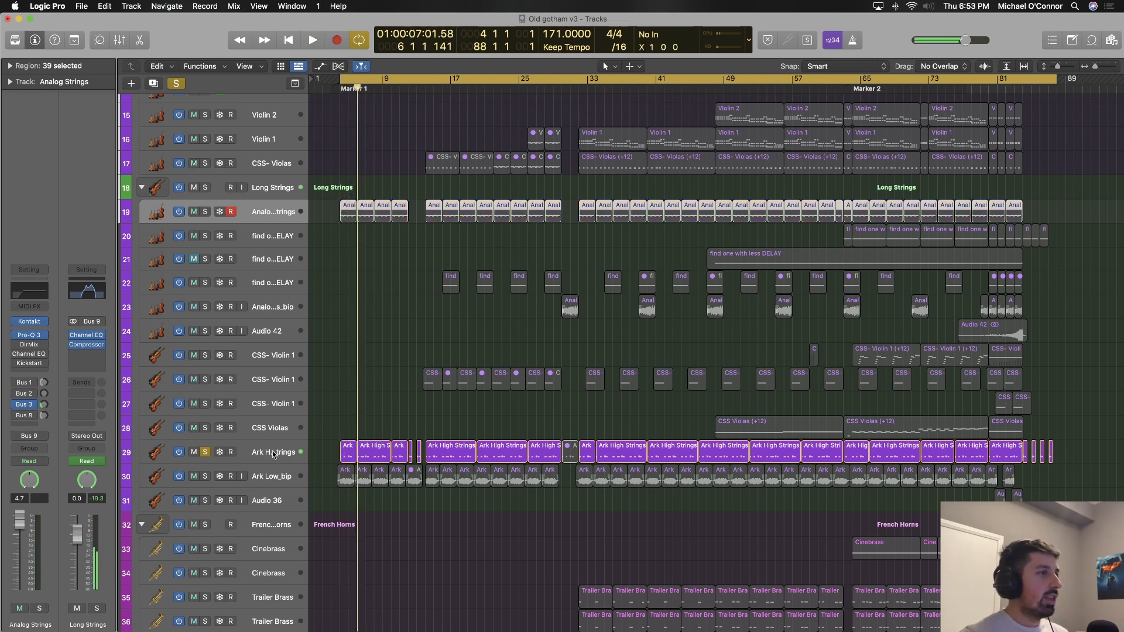
click(272, 454)
key(space)
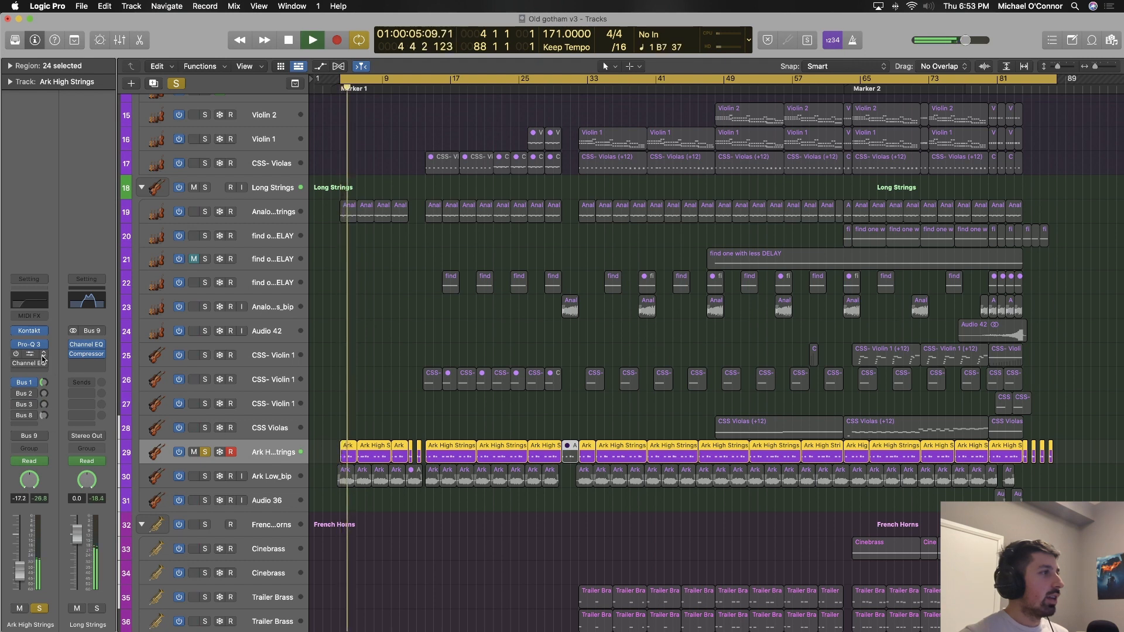
key(space)
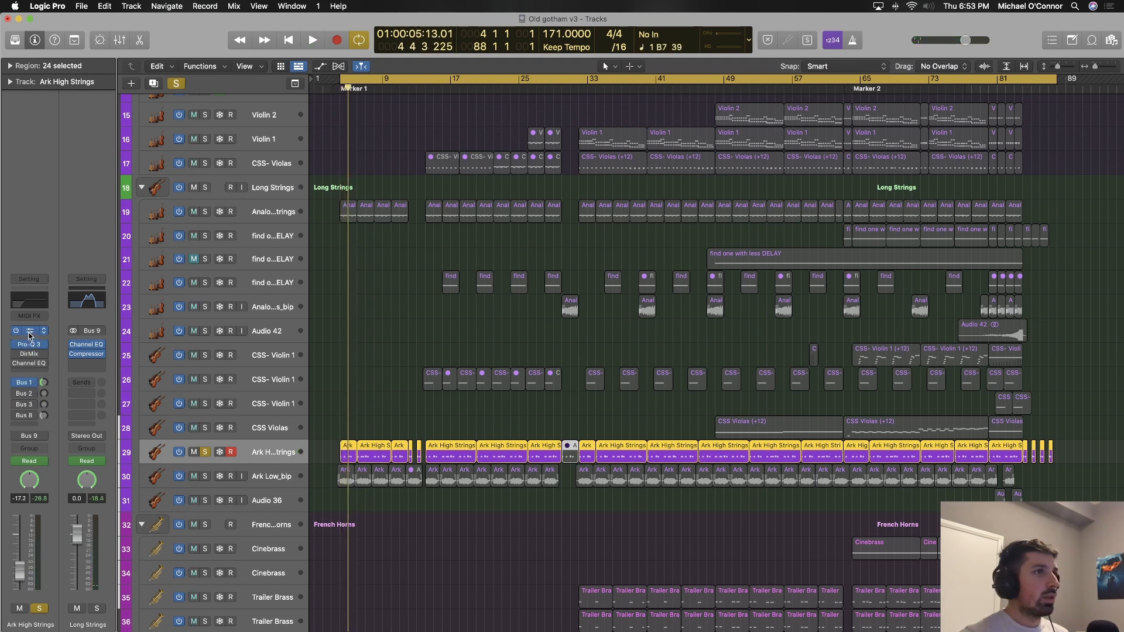
Check the Kontakt instrument on the Ark High Strings track, close it and listen to the soloed track again.
click(30, 332)
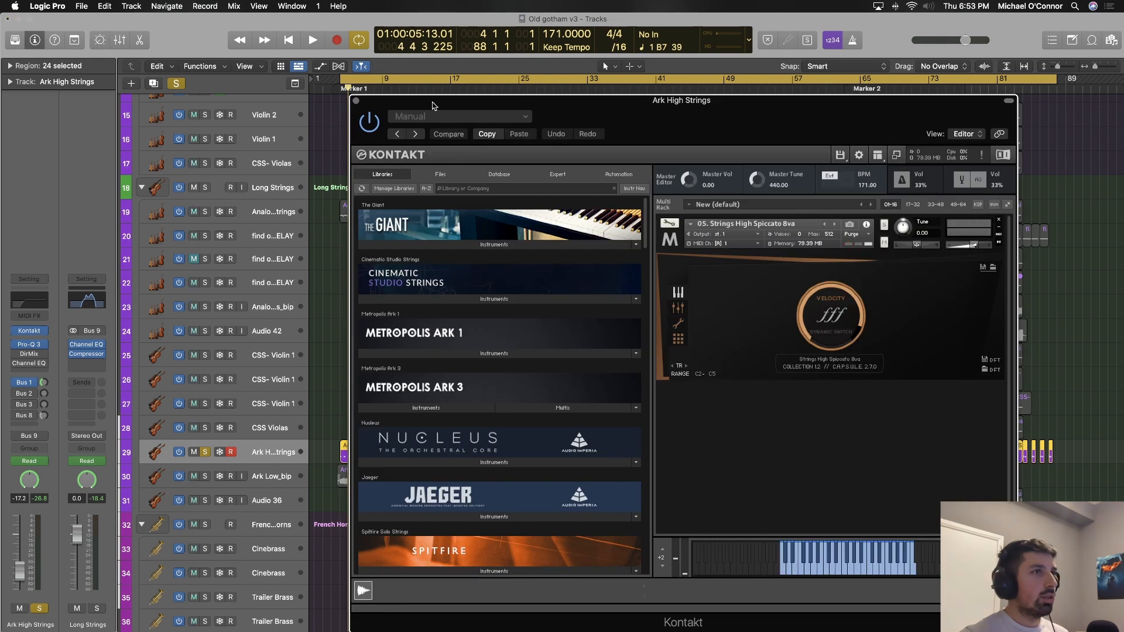
click(355, 102)
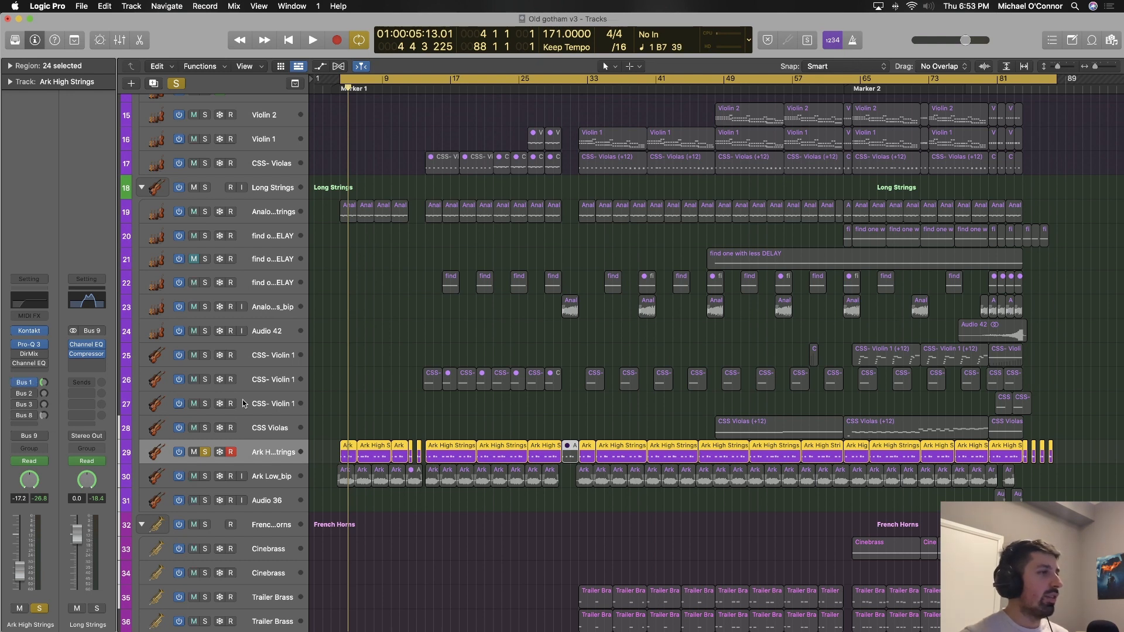
key(space)
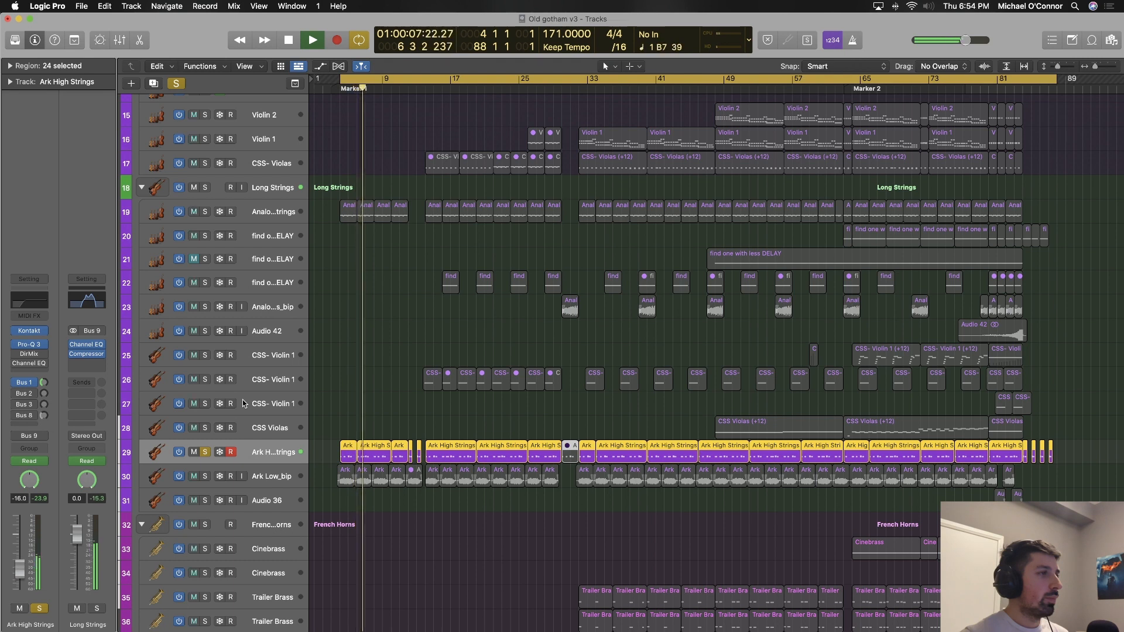
key(space)
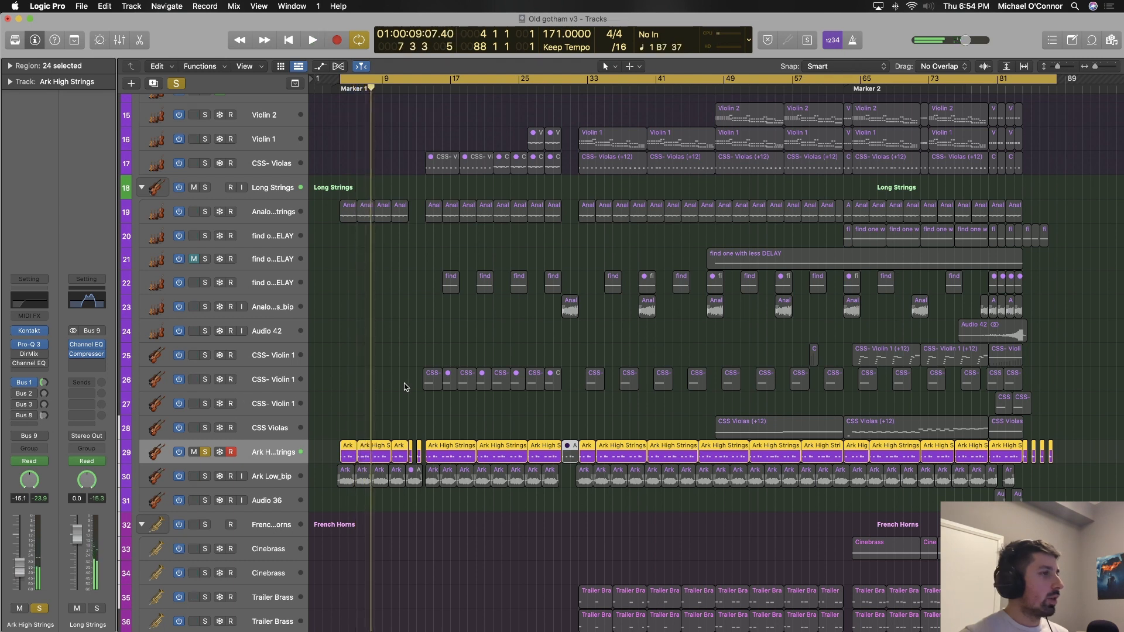
Switch the solo from Ark High Strings to the Ark Low_bip track and listen to its opening bars.
click(204, 476)
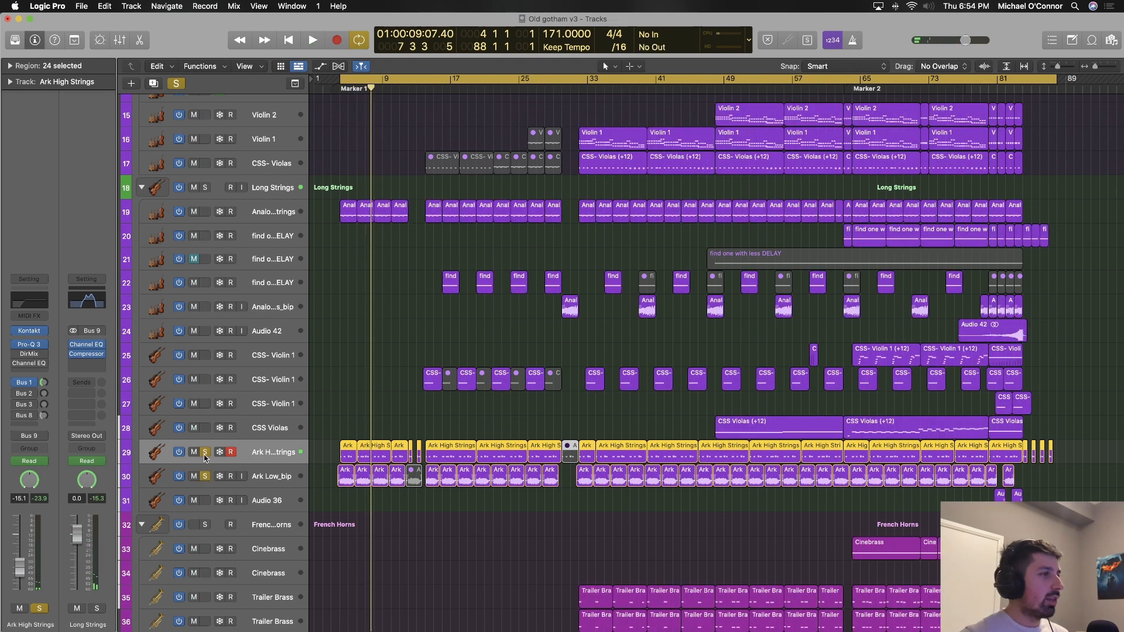
click(204, 452)
scroll(342, 445, down, 2)
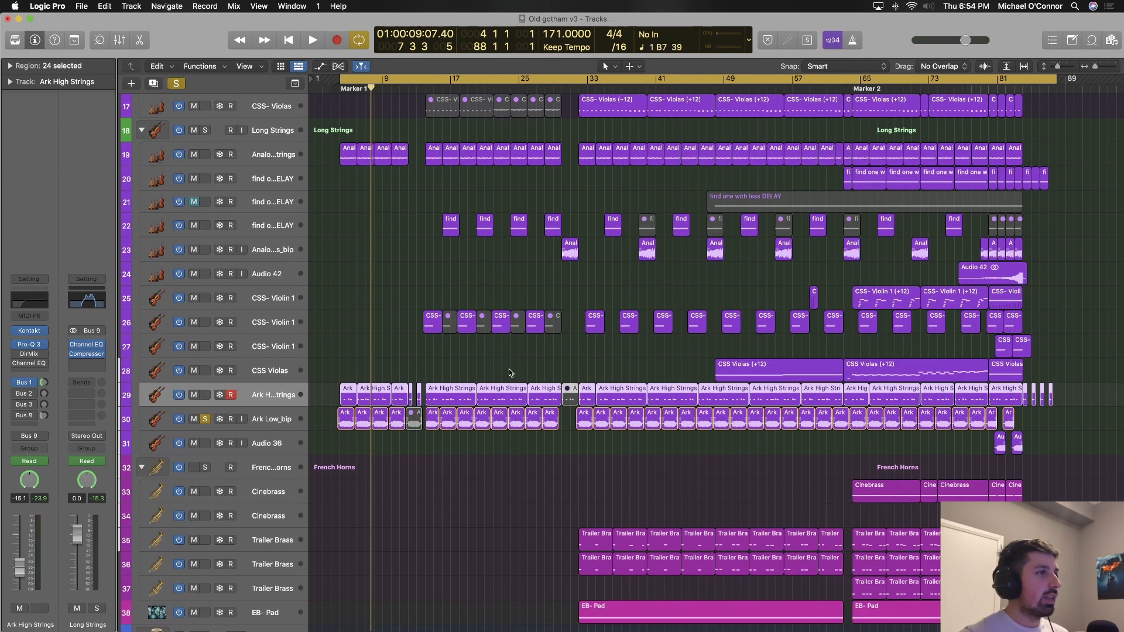
key(space)
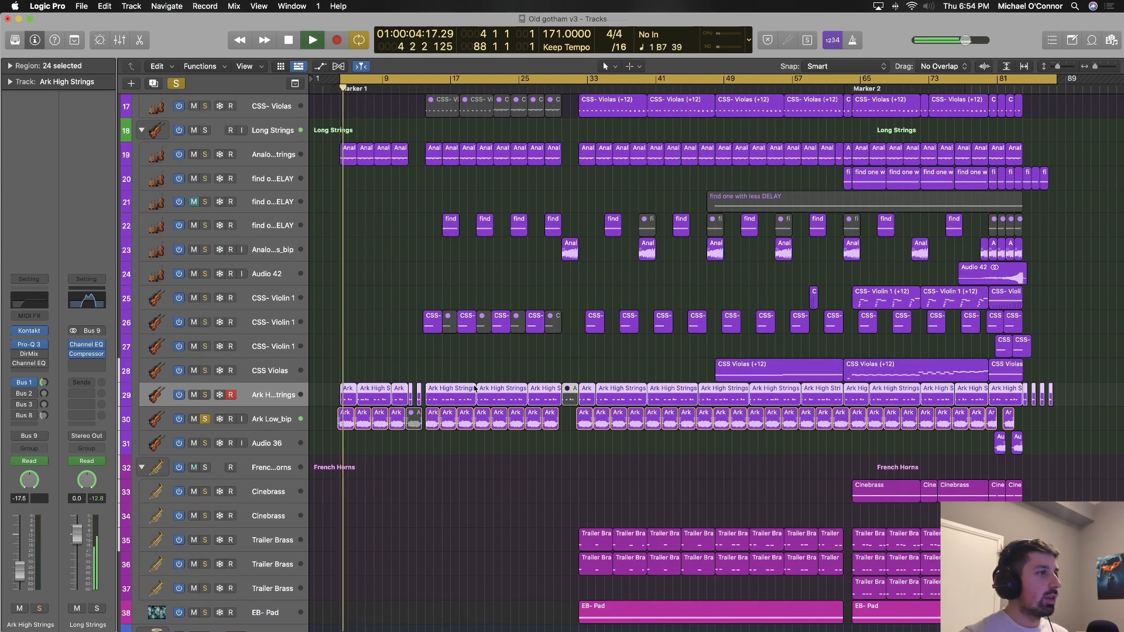
click(287, 423)
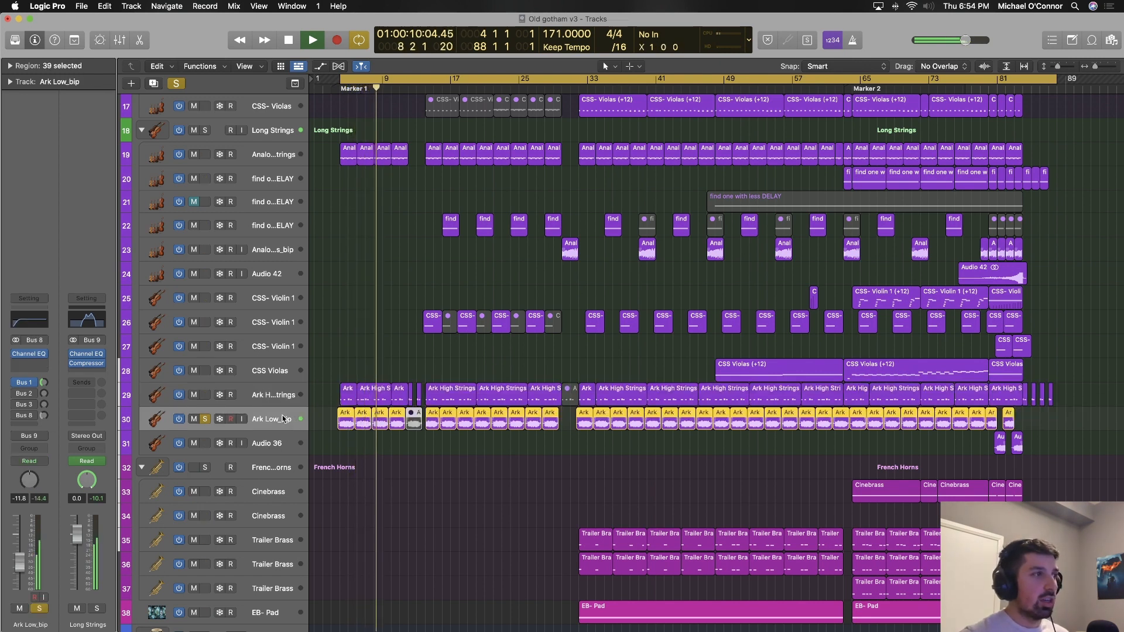
key(space)
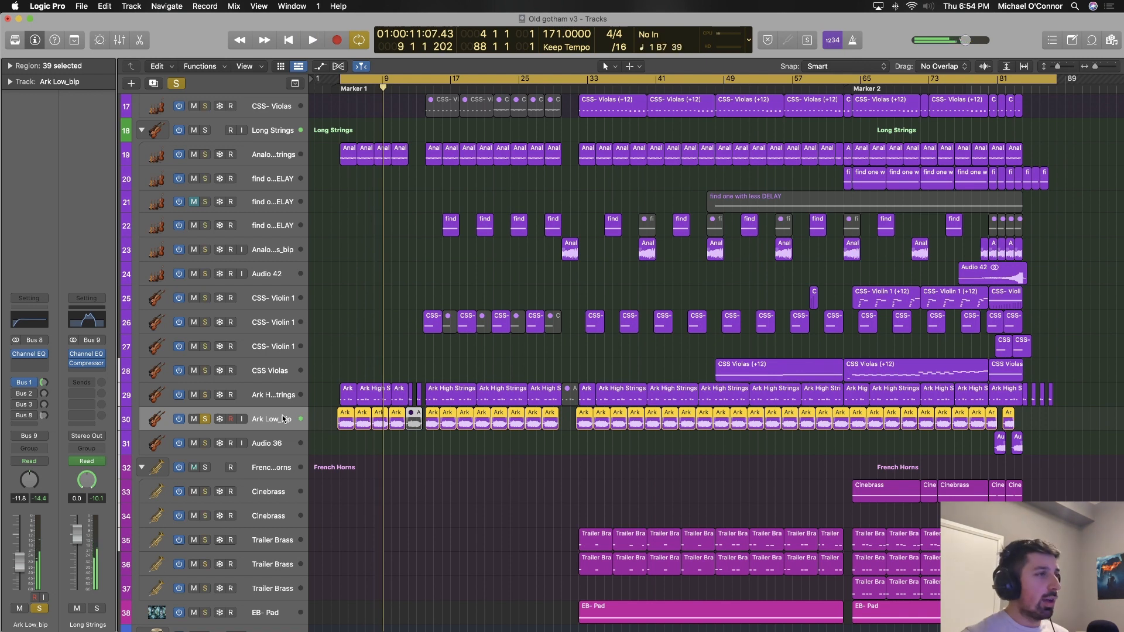
Examine the waveform of the first Ark Low_bip region and the volume automation of the string tracks, closing both views when done.
double_click(350, 420)
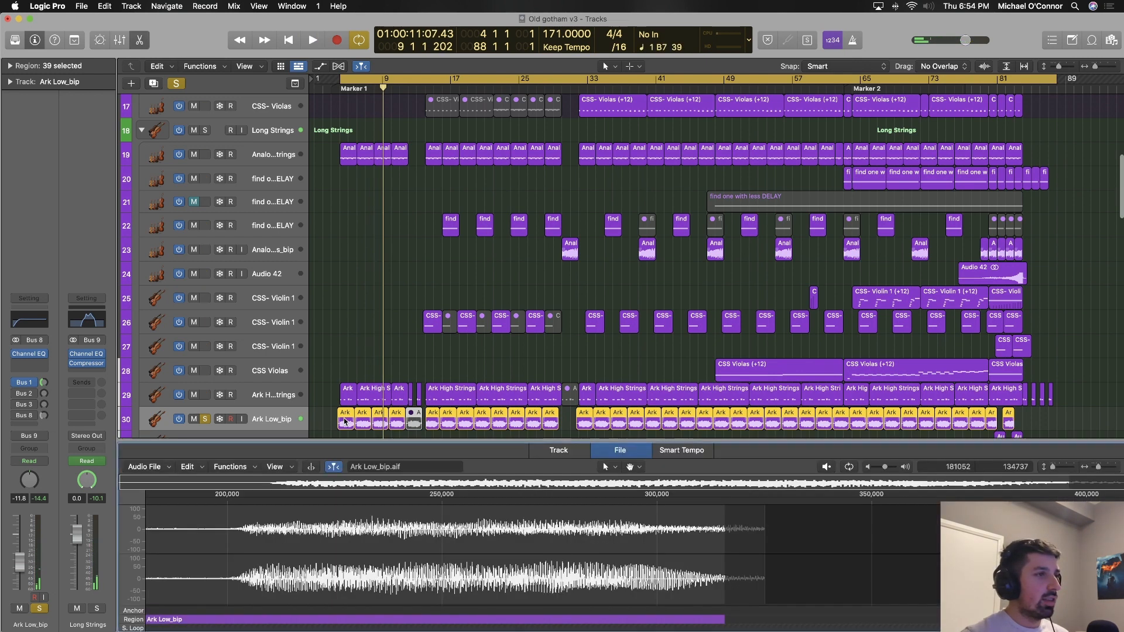
key(a)
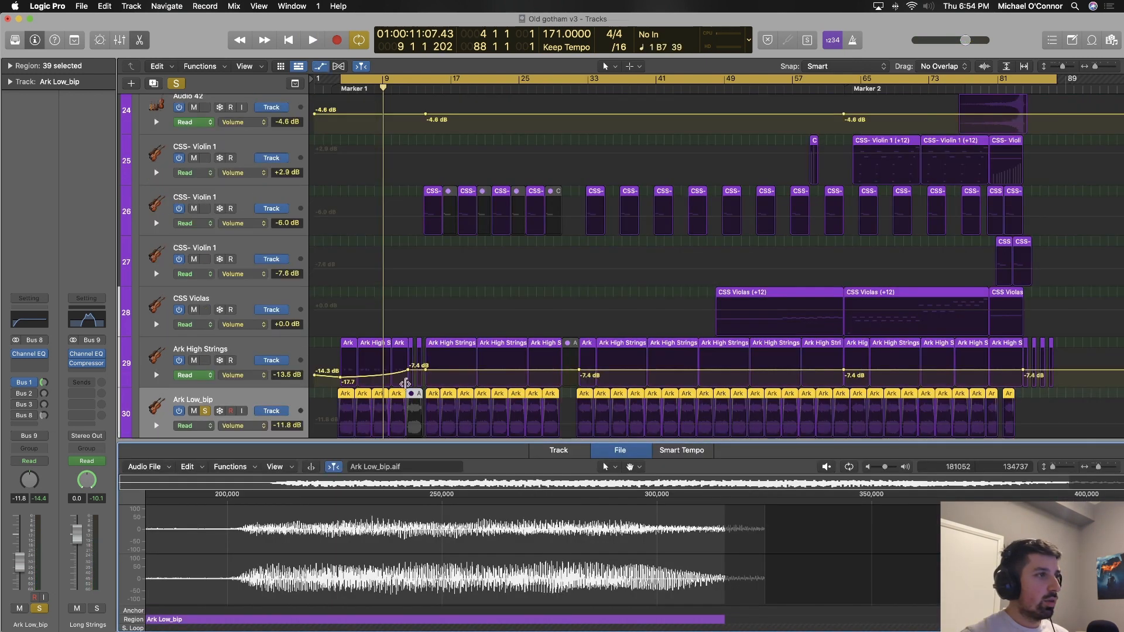
scroll(405, 383, down, 3)
key(a)
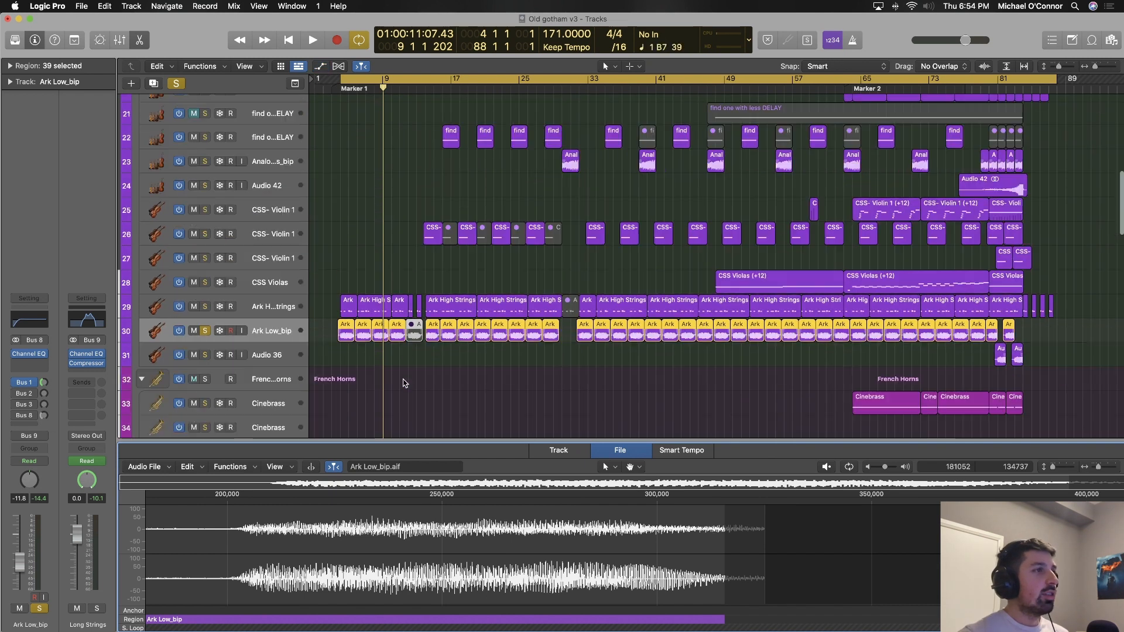
key(e)
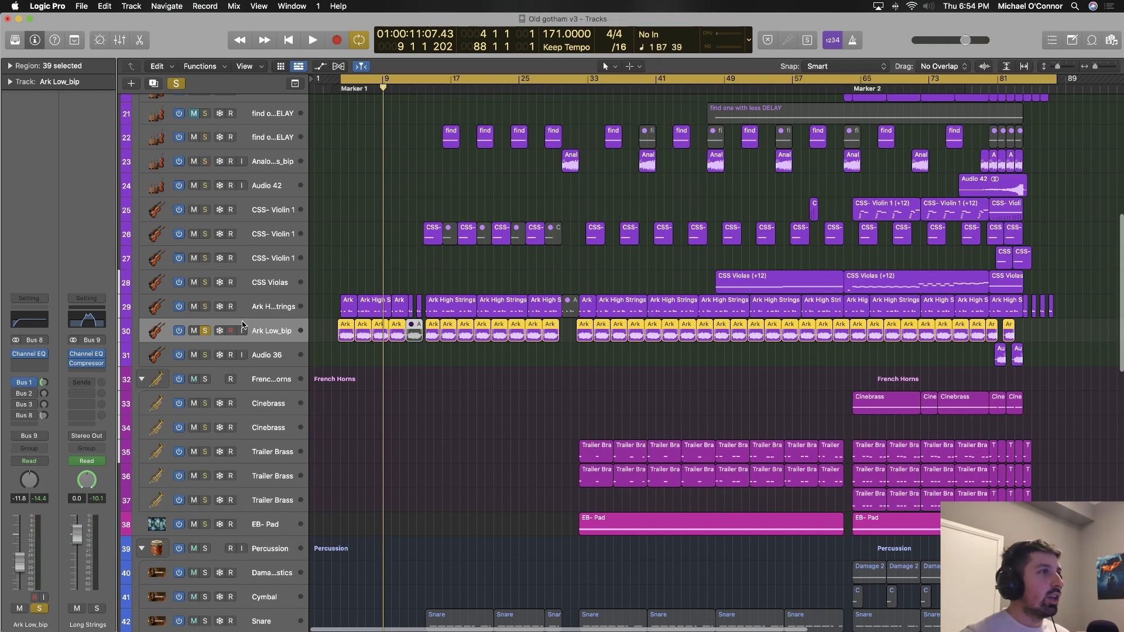
Solo the Long Strings stack and listen to its opening with the Analog Strings track temporarily muted for comparison.
scroll(240, 322, up, 5)
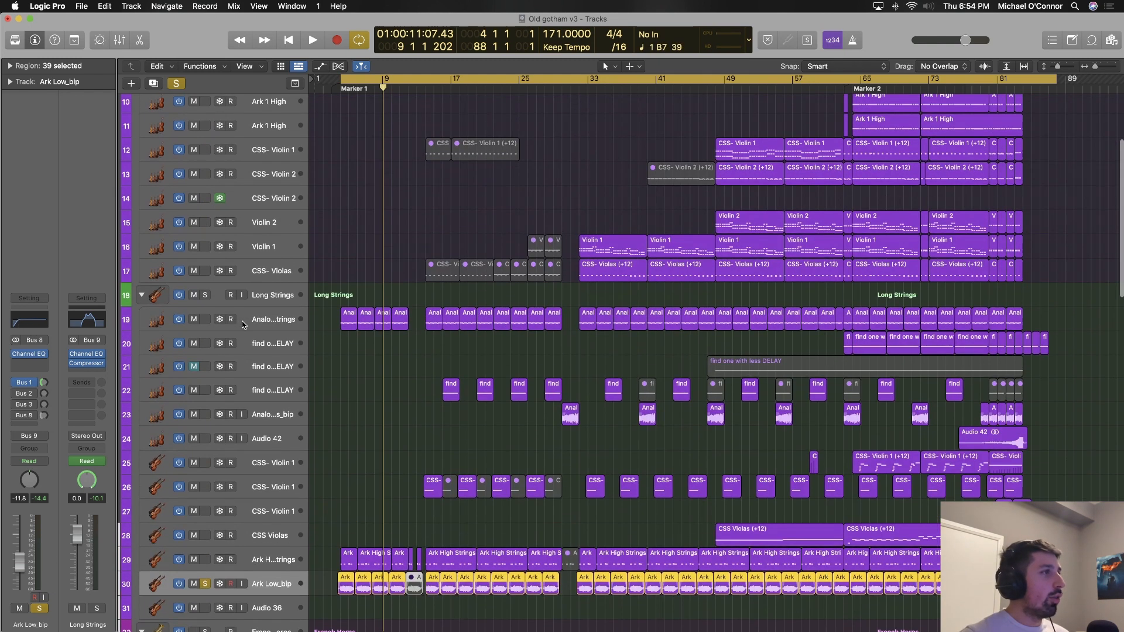
click(204, 297)
key(space)
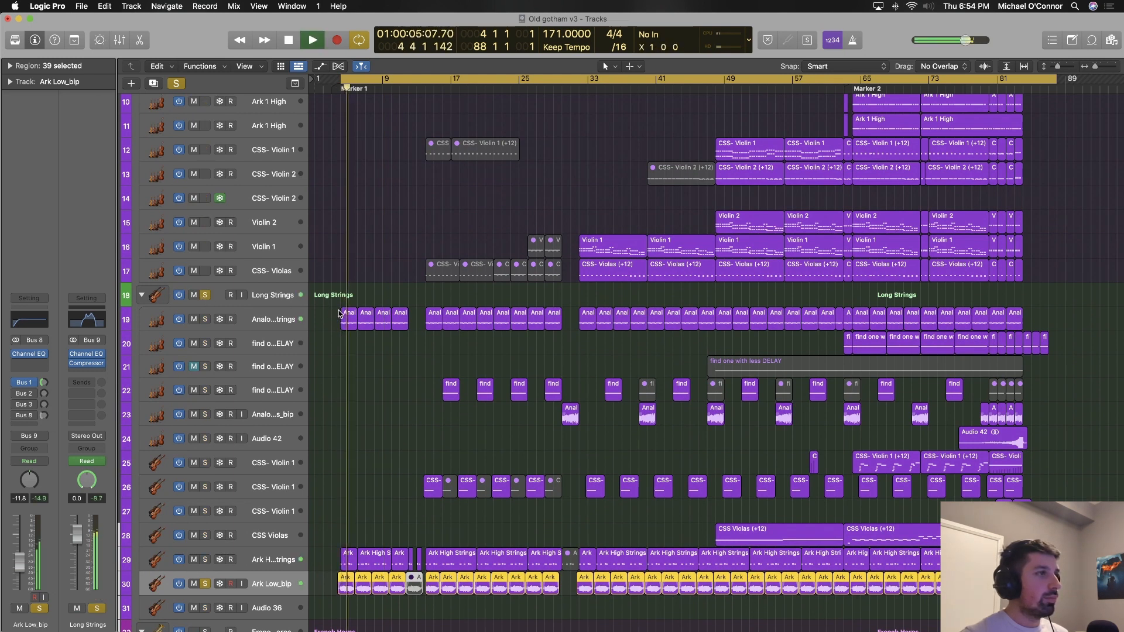
click(194, 320)
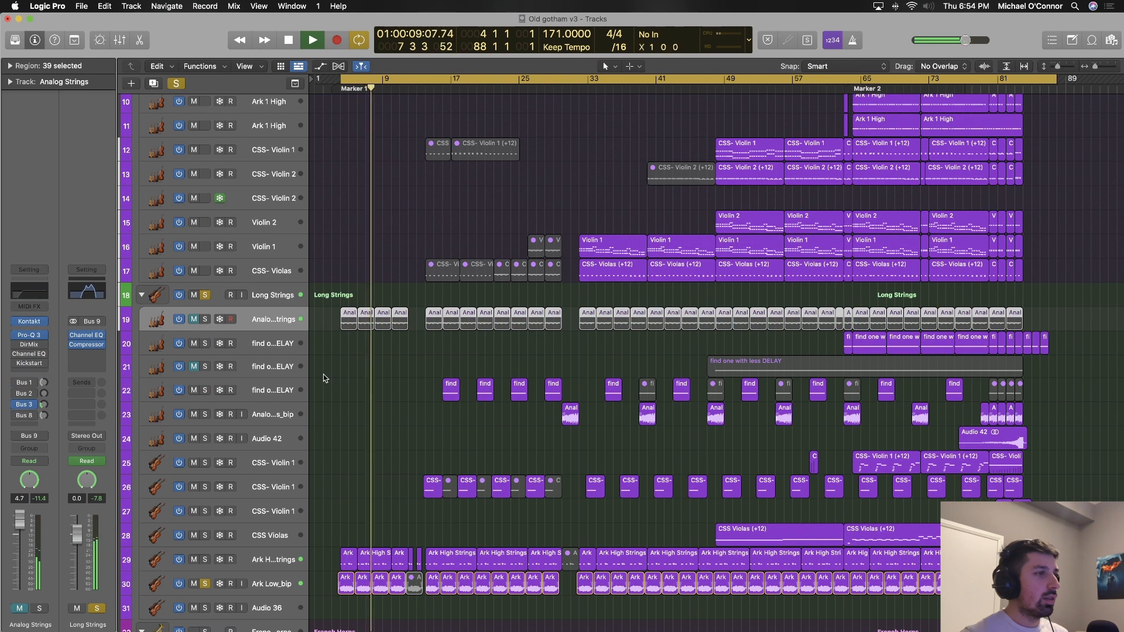
key(space)
click(195, 320)
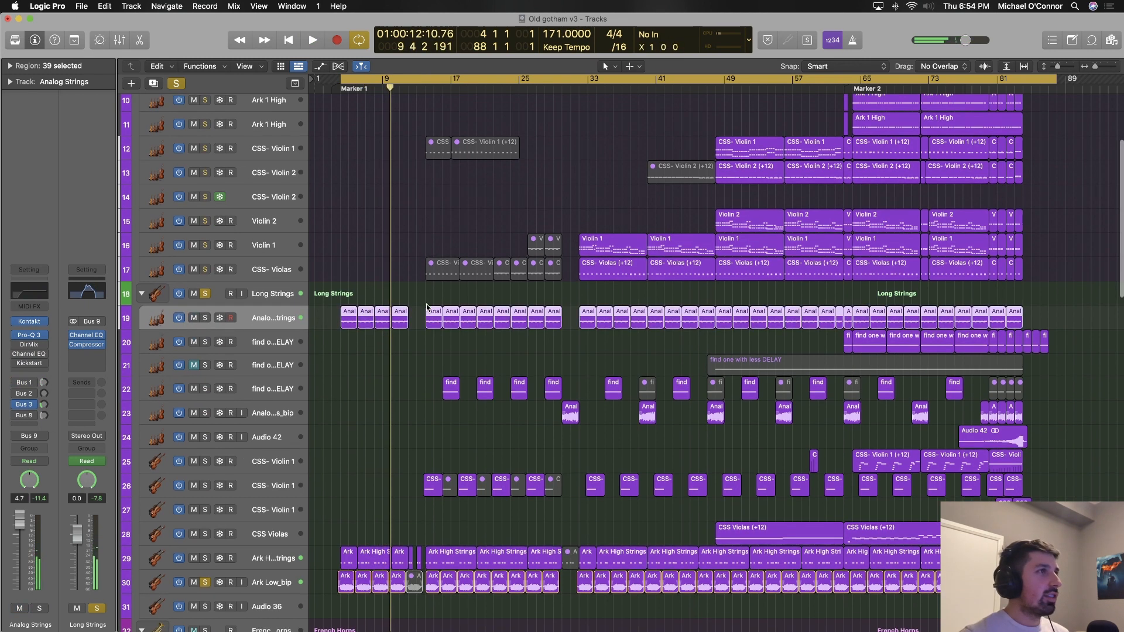
Examine the track list with playback stopped, from the audio hits and Short Strings down through Long Strings to French Horns.
scroll(426, 304, up, 3)
scroll(426, 304, down, 5)
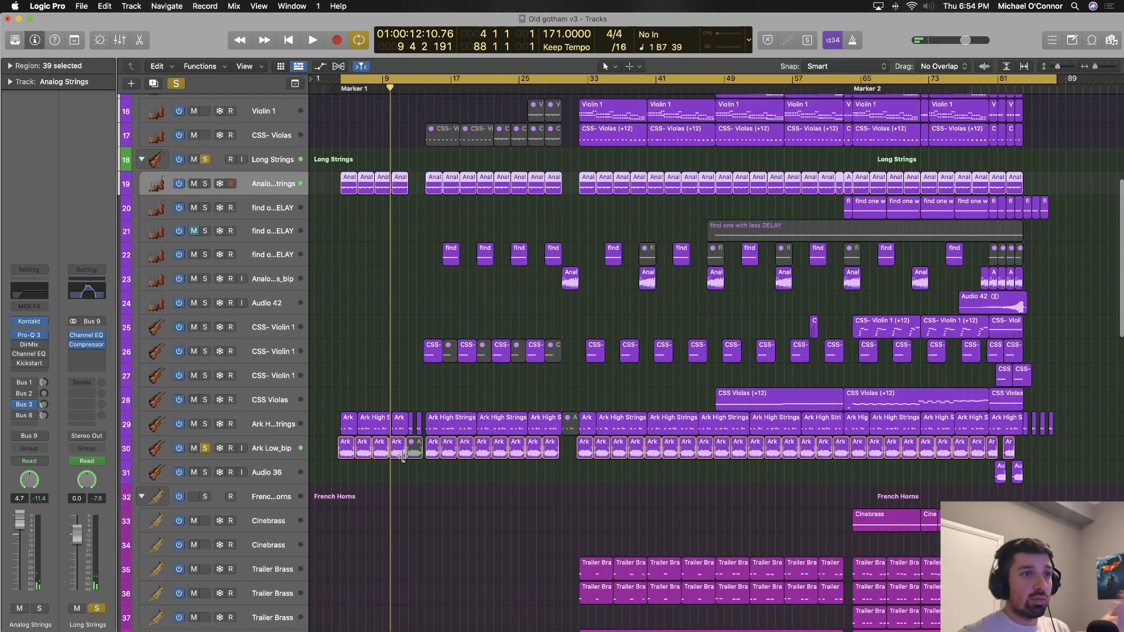
scroll(624, 425, up, 5)
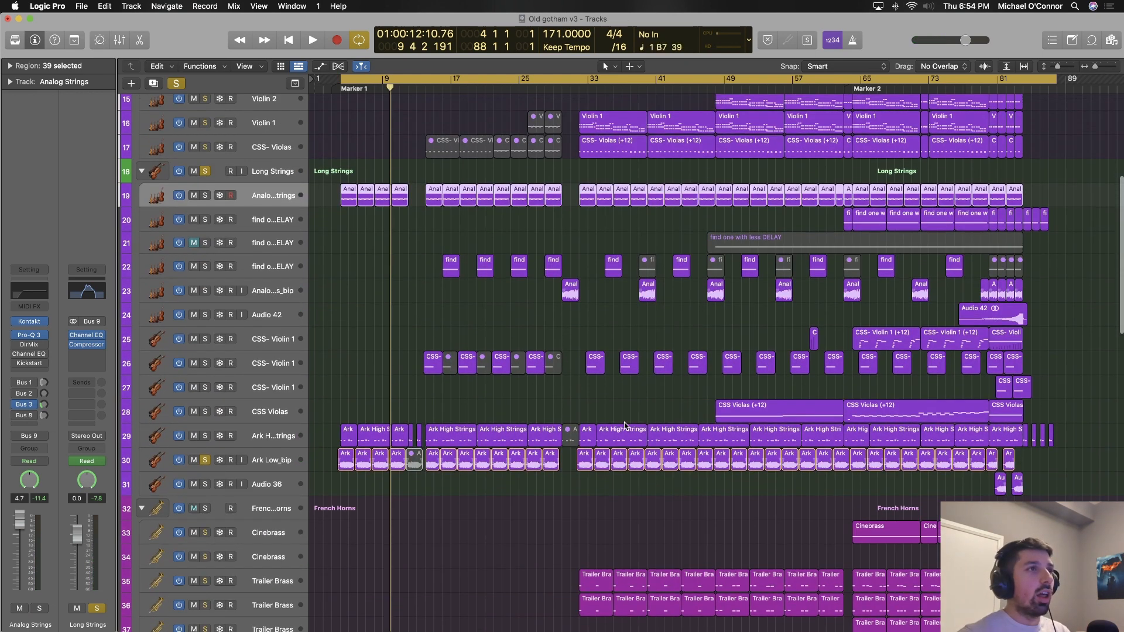
scroll(625, 425, up, 4)
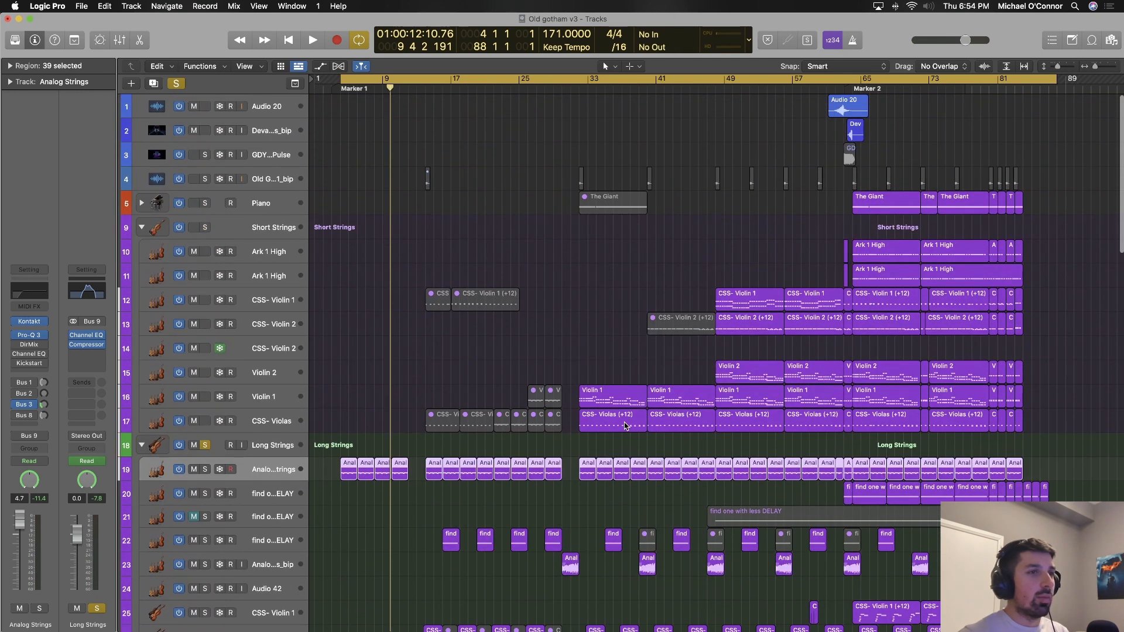
scroll(625, 422, down, 2)
scroll(625, 423, up, 2)
scroll(625, 423, down, 1)
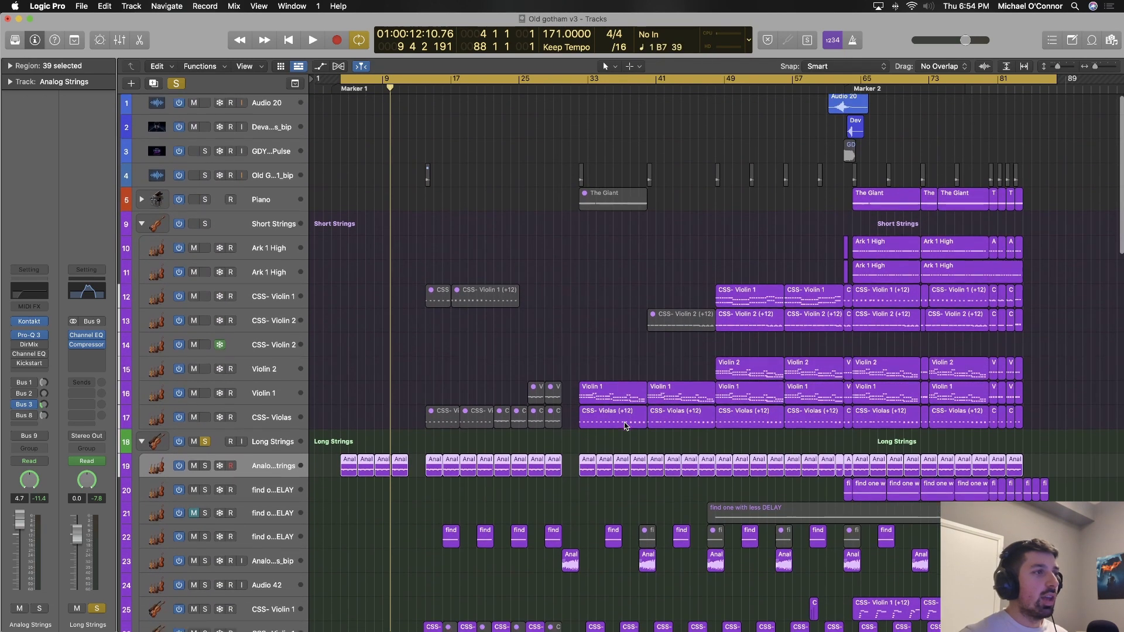
scroll(624, 423, down, 6)
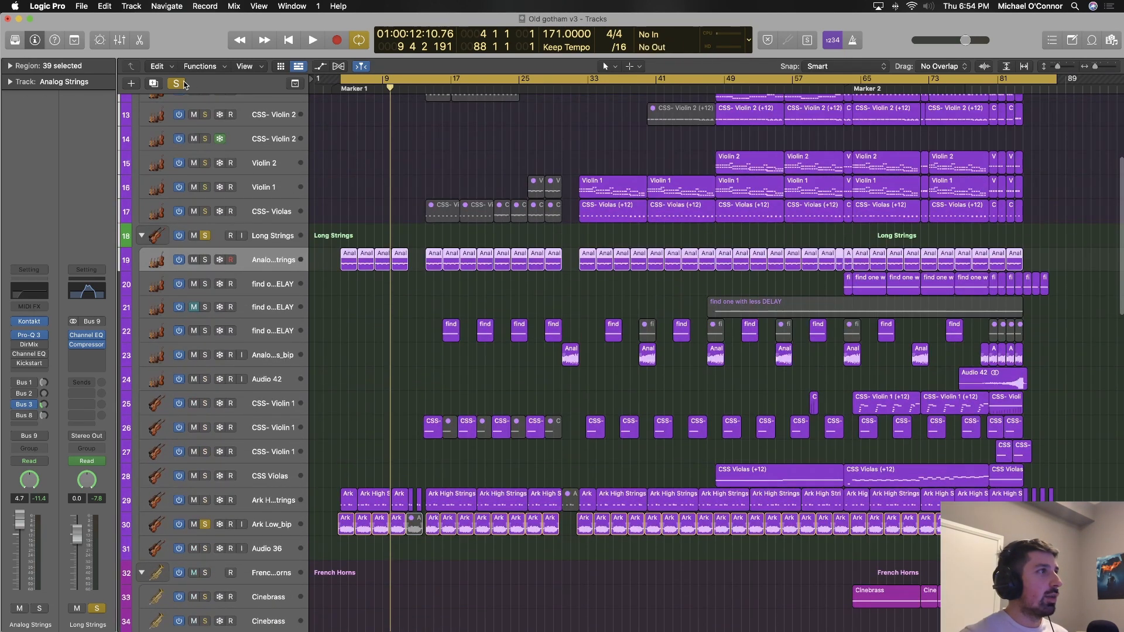
Clear all solos and play the full arrangement on to about bar 17 while reviewing the track groups.
click(176, 83)
key(space)
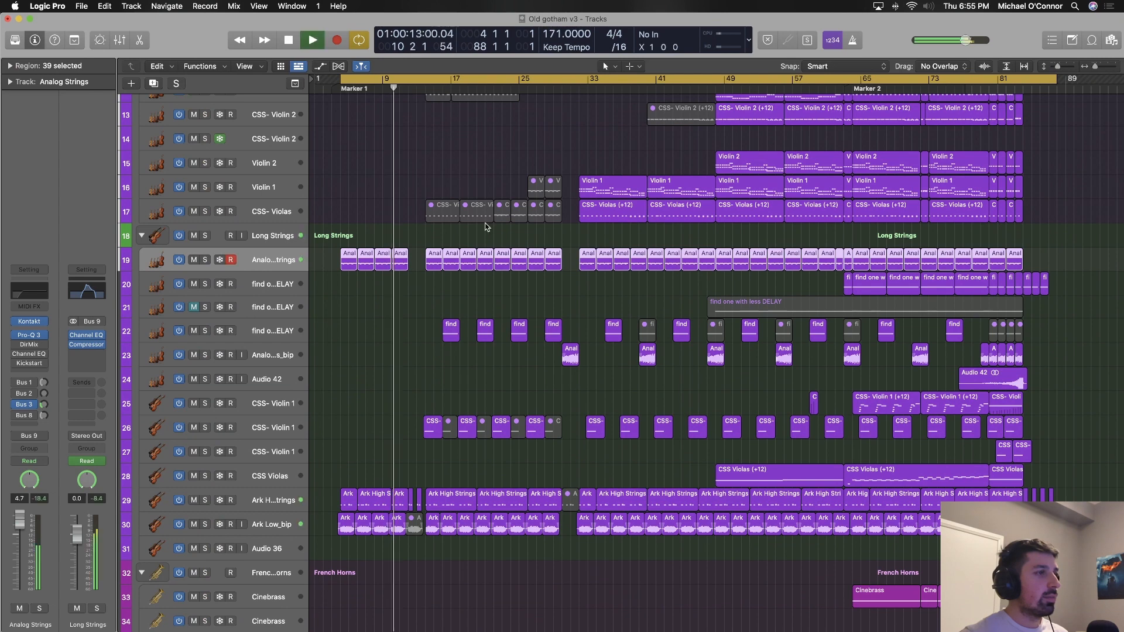
scroll(485, 226, down, 5)
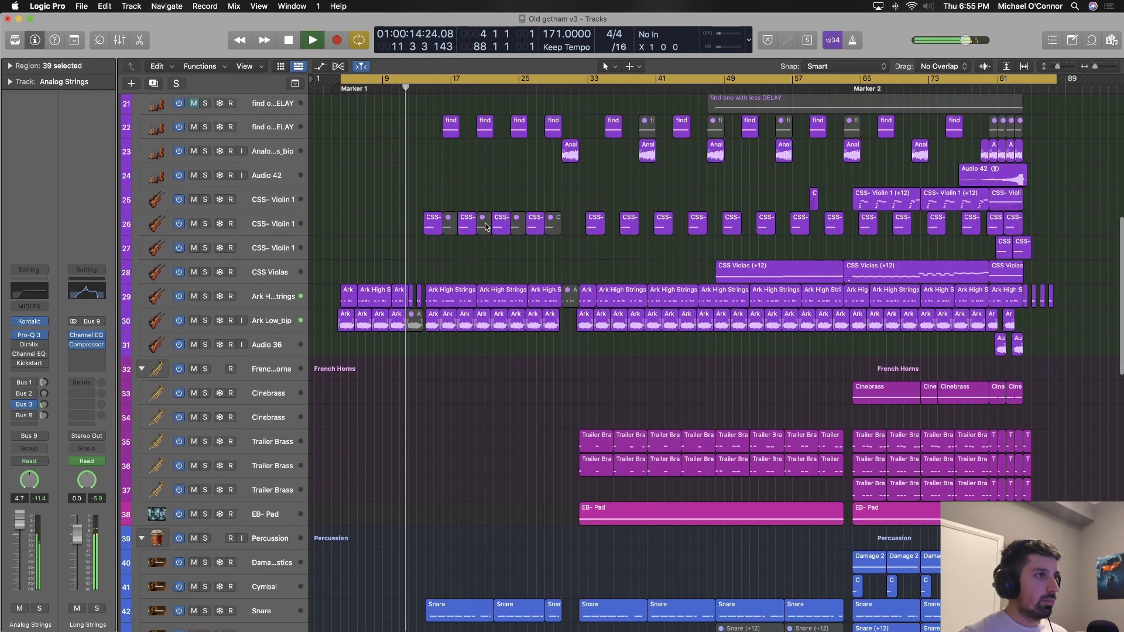
scroll(485, 227, up, 6)
scroll(486, 227, up, 3)
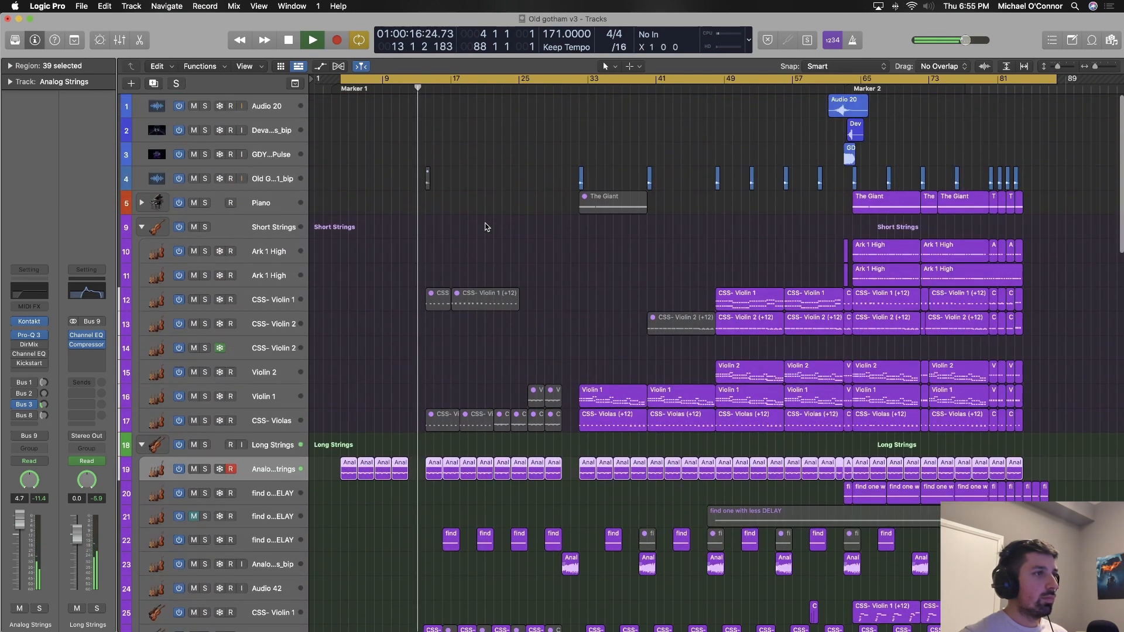
scroll(486, 226, down, 5)
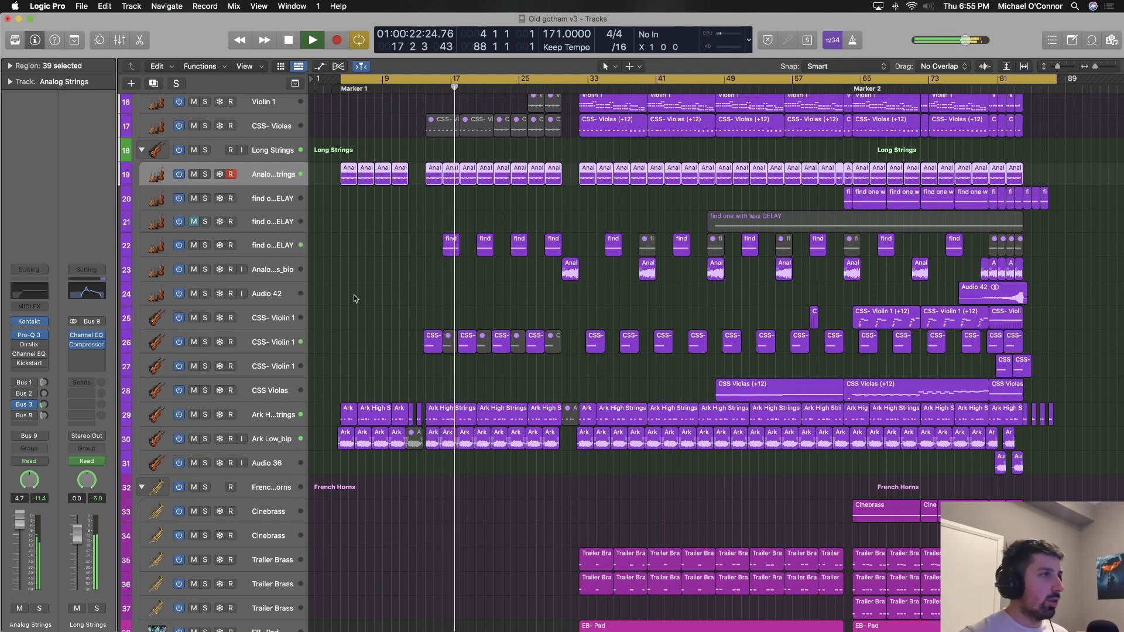
key(space)
Solo the CSS- Violin 1 track whose short regions begin around bar 14 and listen from its first region.
click(275, 349)
key(s)
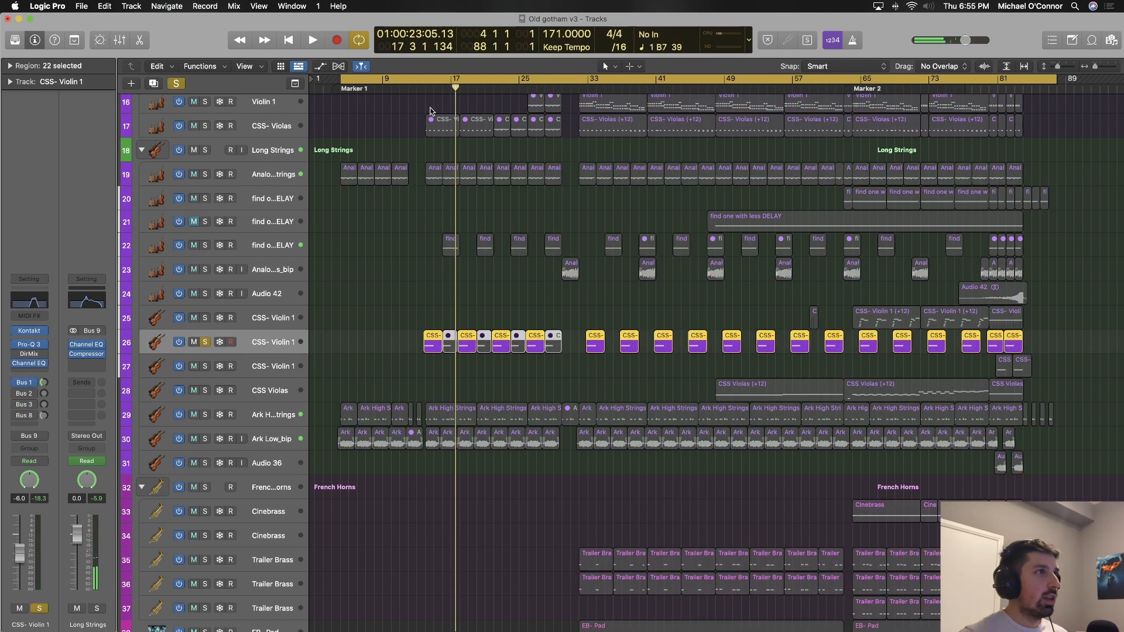
key(shift+space)
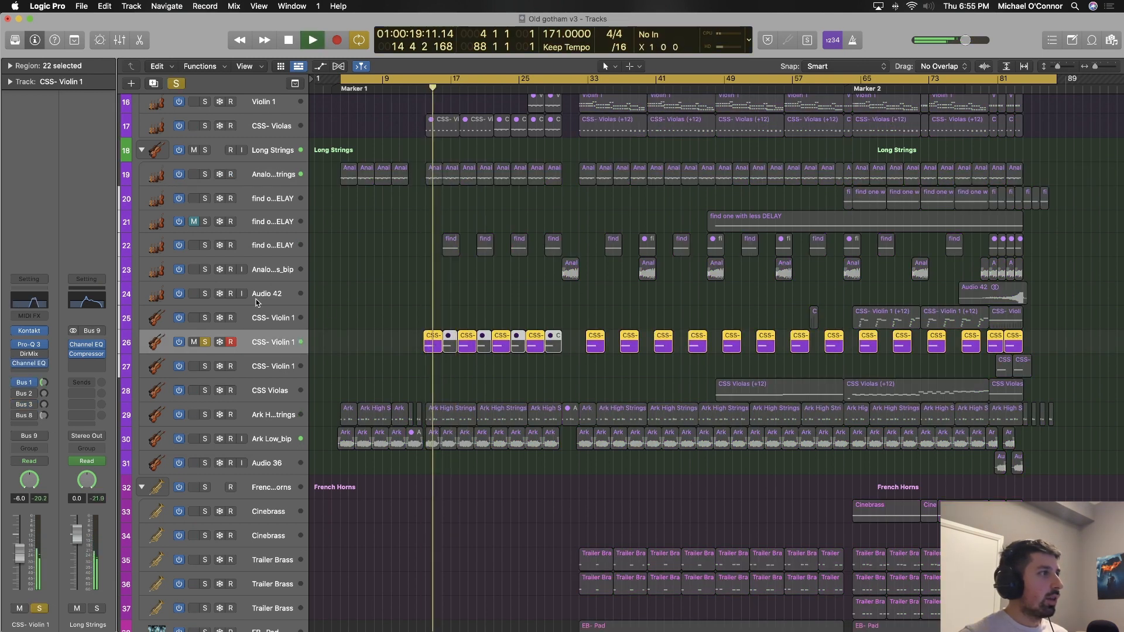
Open the Channel EQ of the soloed CSS- Violin 1 track and move its window clear of the early regions.
click(39, 306)
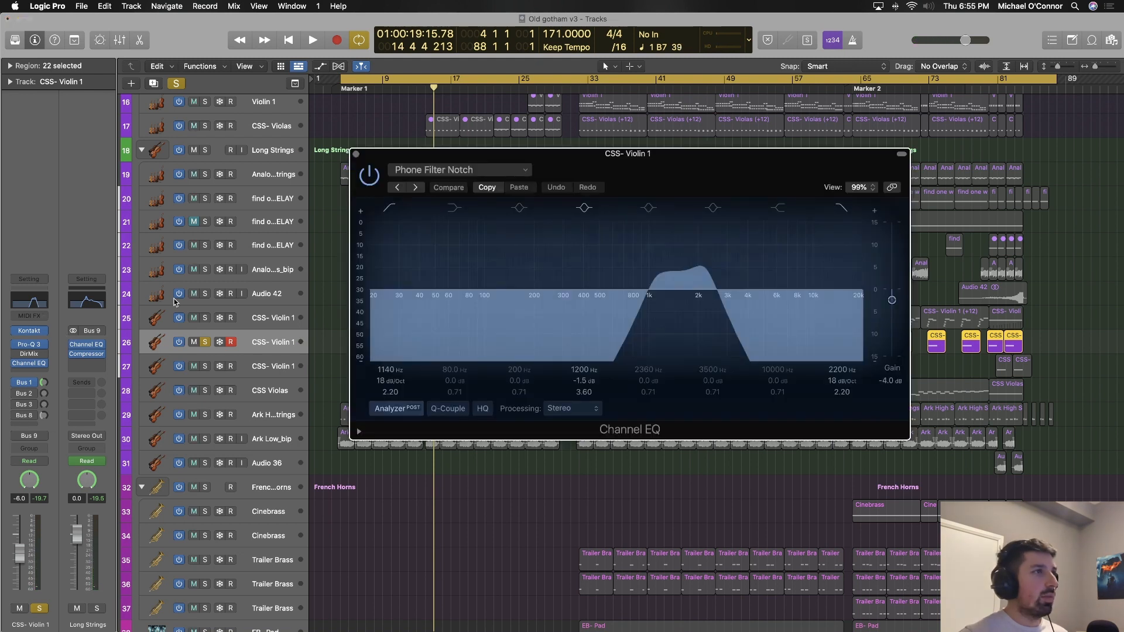
drag(439, 157, 758, 184)
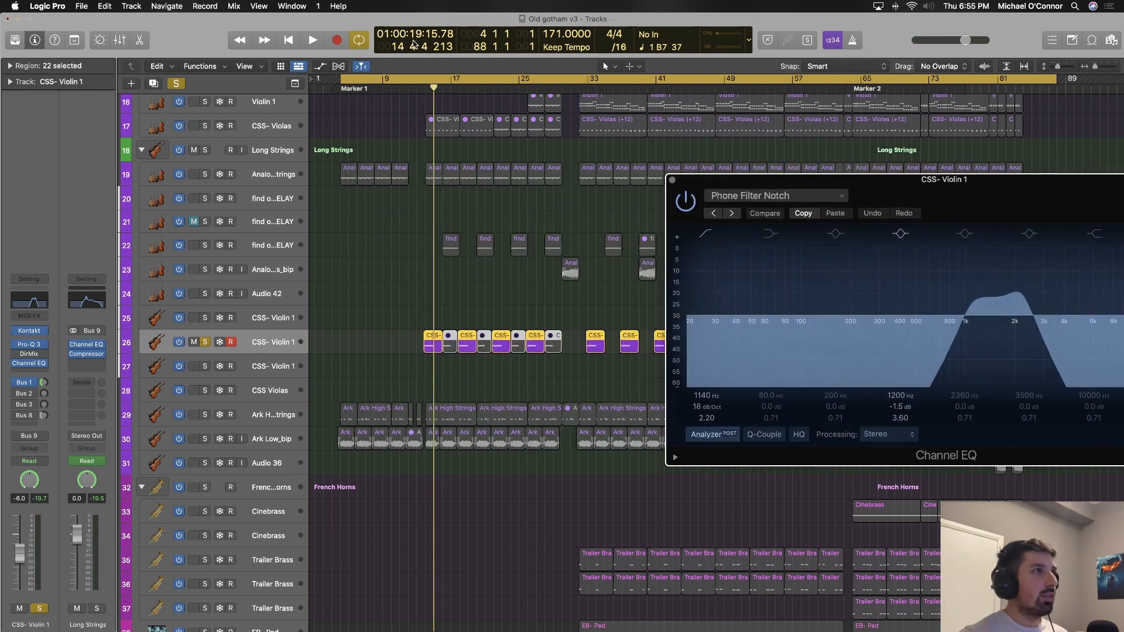
Set the cycle range to bars 14–30 and listen briefly to the soloed CSS- Violin 1 with its Channel EQ showing.
drag(436, 83, 561, 111)
key(space)
key(space)
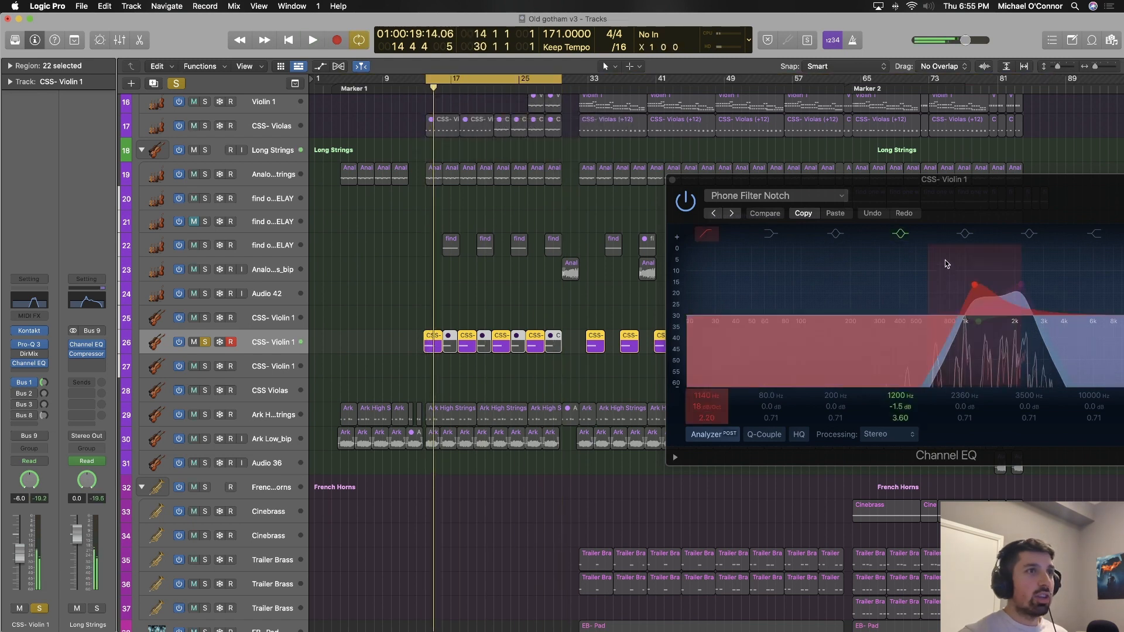
drag(977, 221, 893, 216)
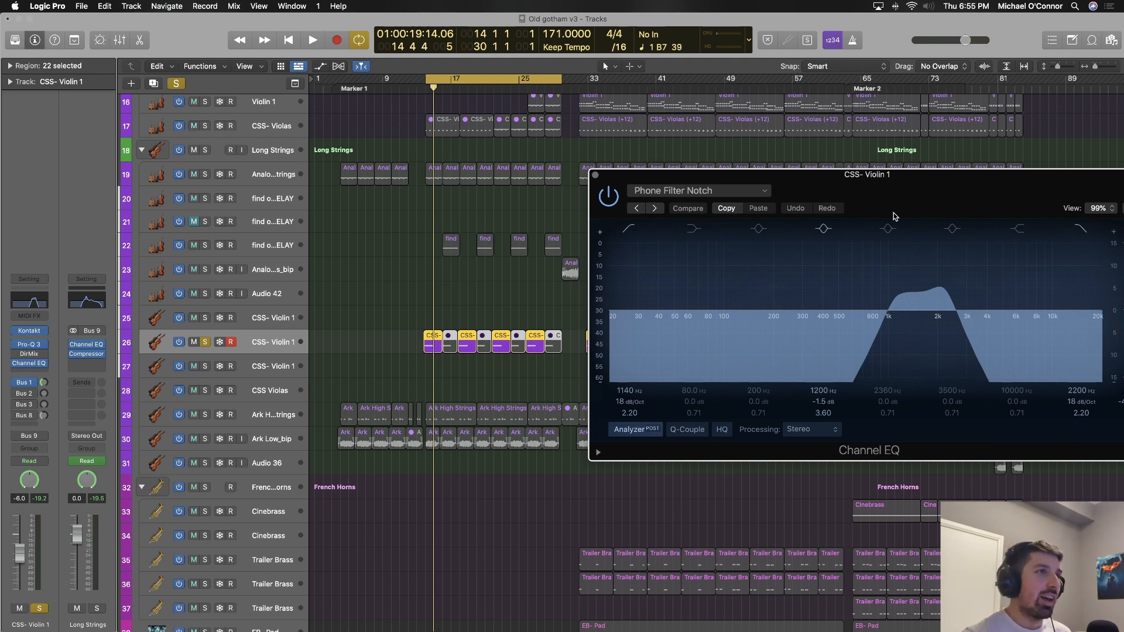
click(595, 175)
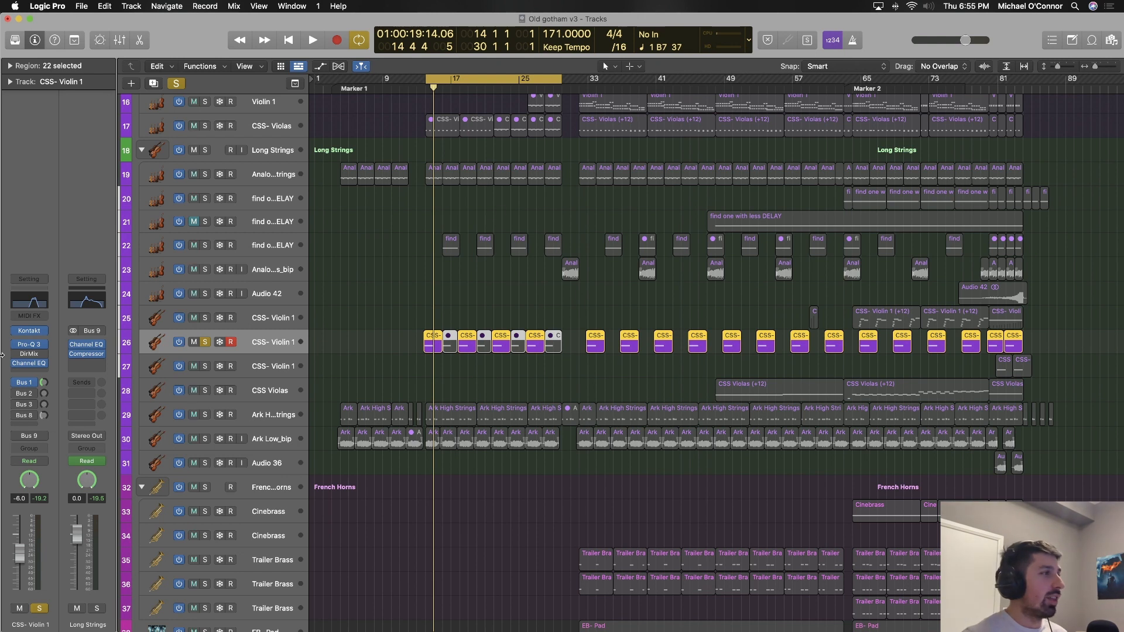
Inspect the CSS- Violin 1 track's Pro-Q 3 and its Channel EQ with the Phone Filter Notch preset, closing both.
click(29, 346)
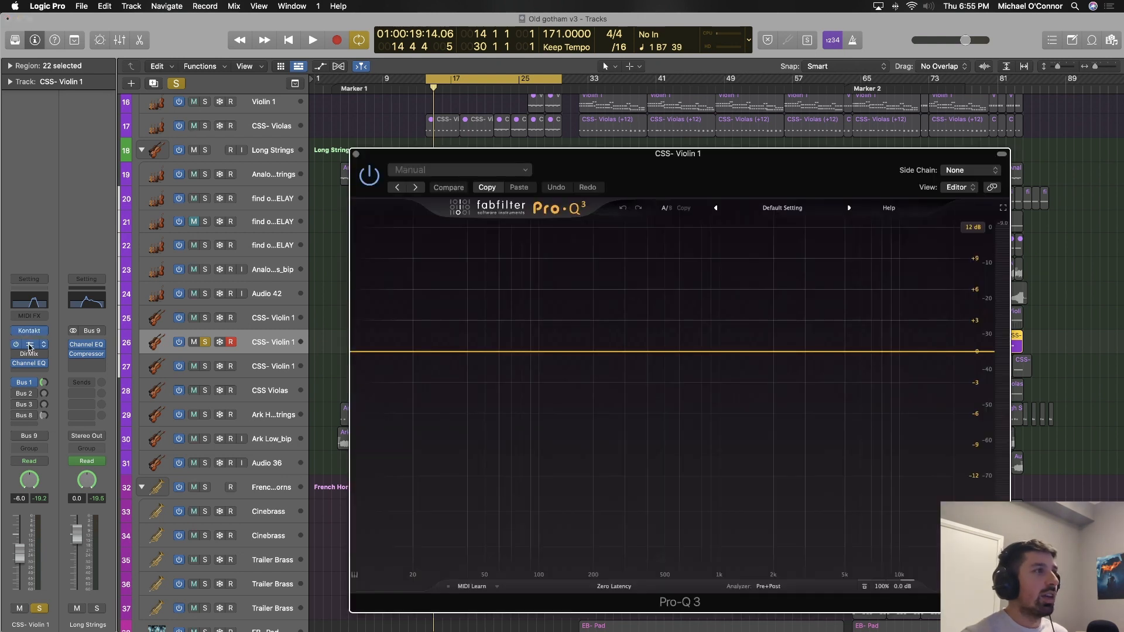
click(30, 346)
click(30, 365)
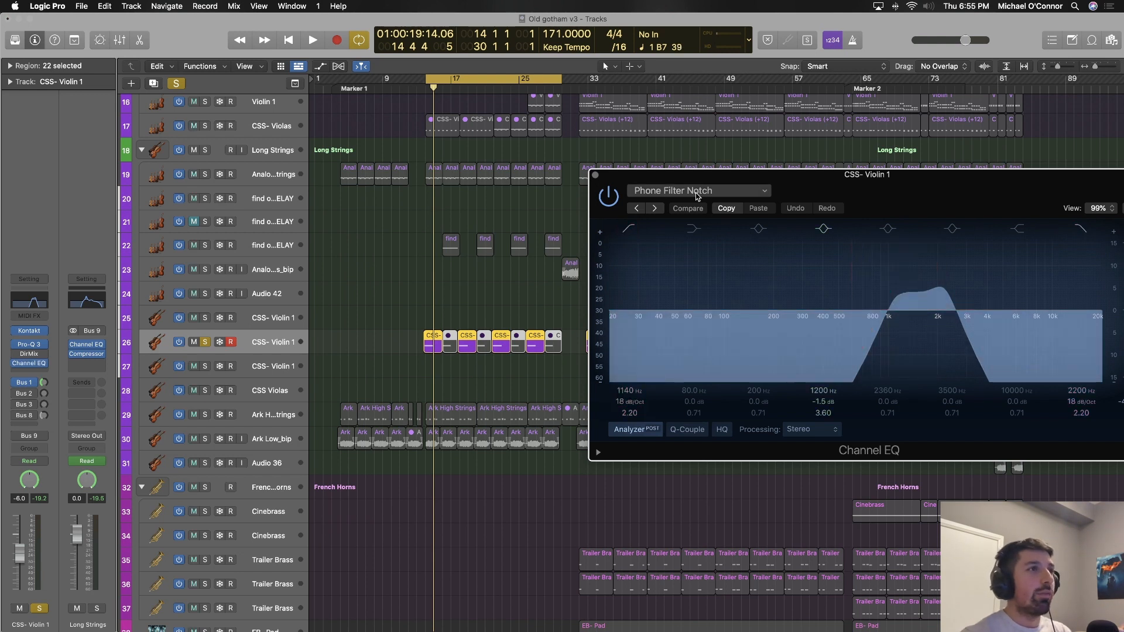
click(738, 195)
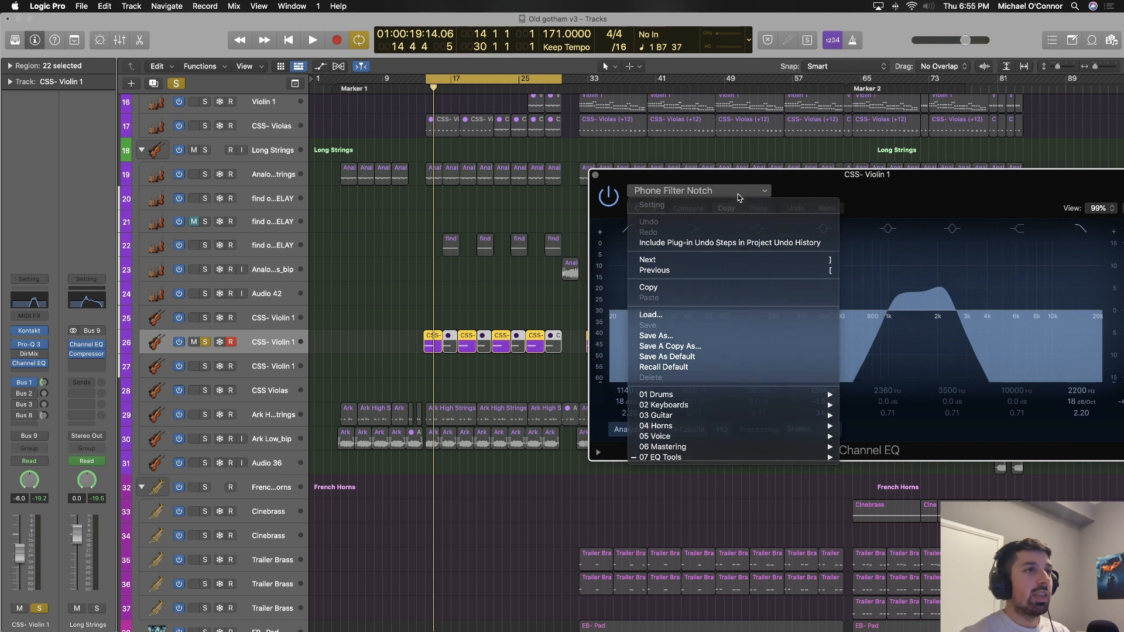
click(845, 235)
drag(882, 195, 722, 174)
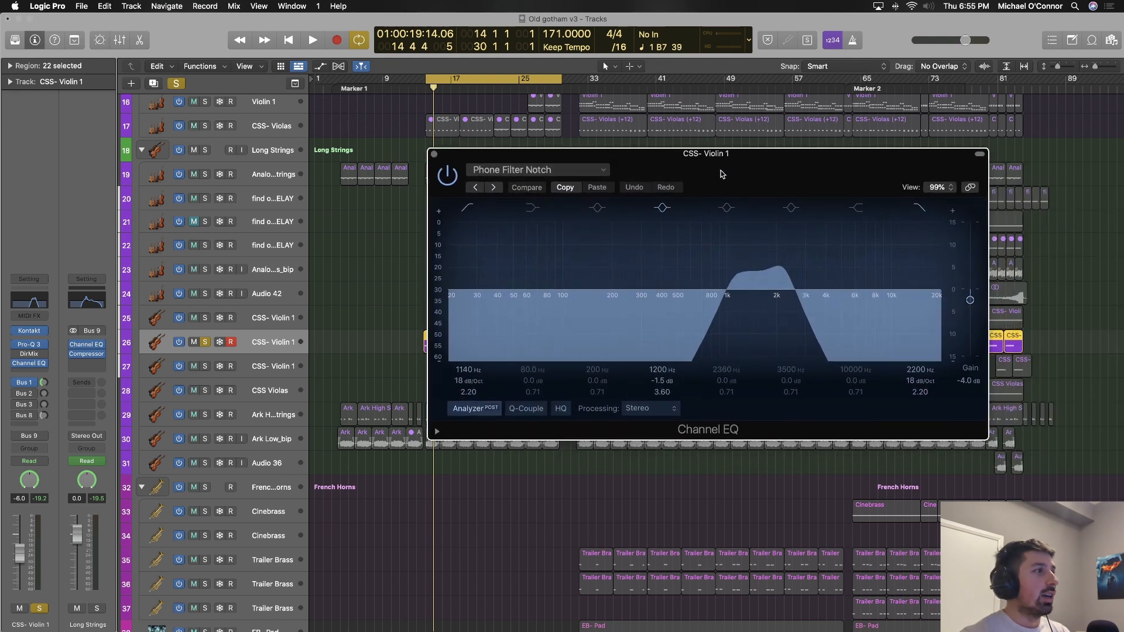
click(434, 154)
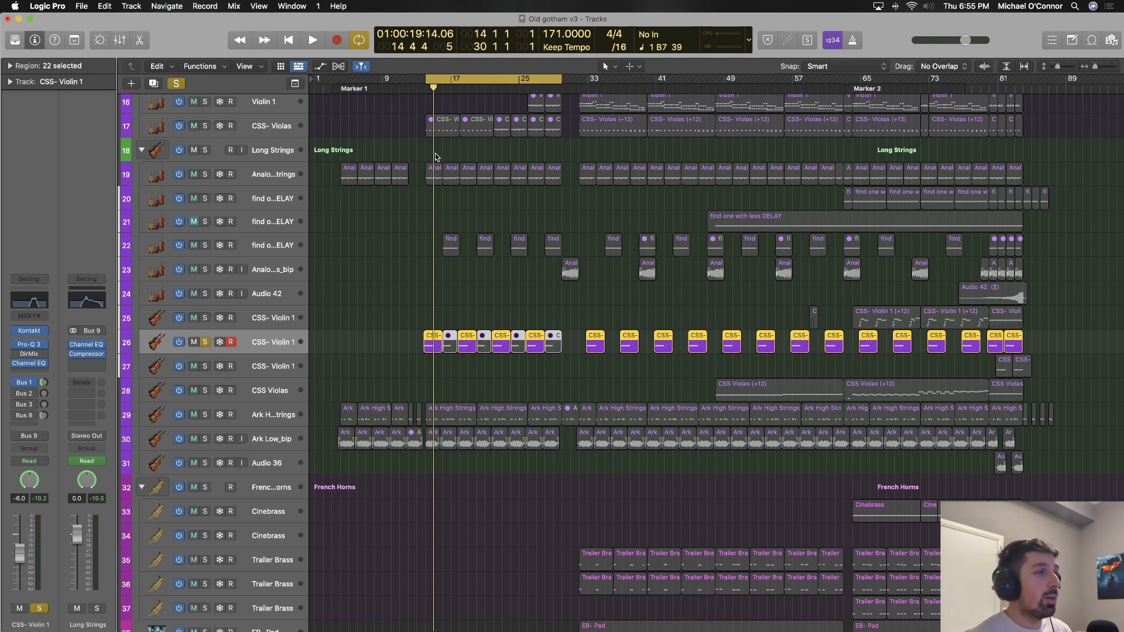
Switch the solo from CSS- Violin 1 to the find one with less DELAY track 22 and listen to about bar 18.
scroll(436, 157, down, 2)
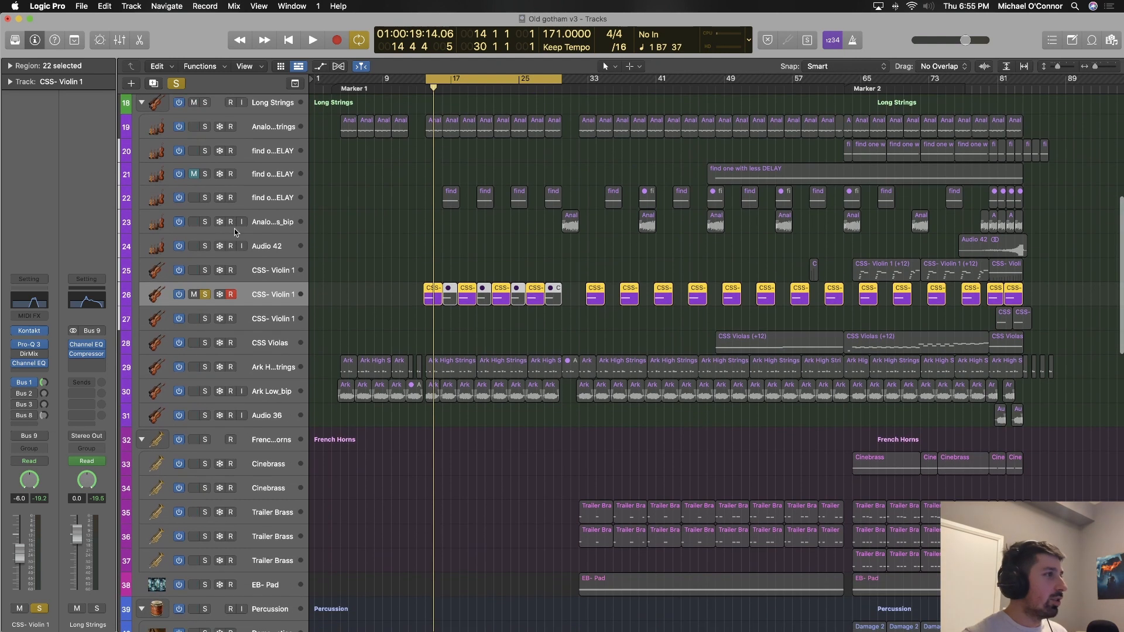
click(205, 295)
scroll(205, 301, down, 2)
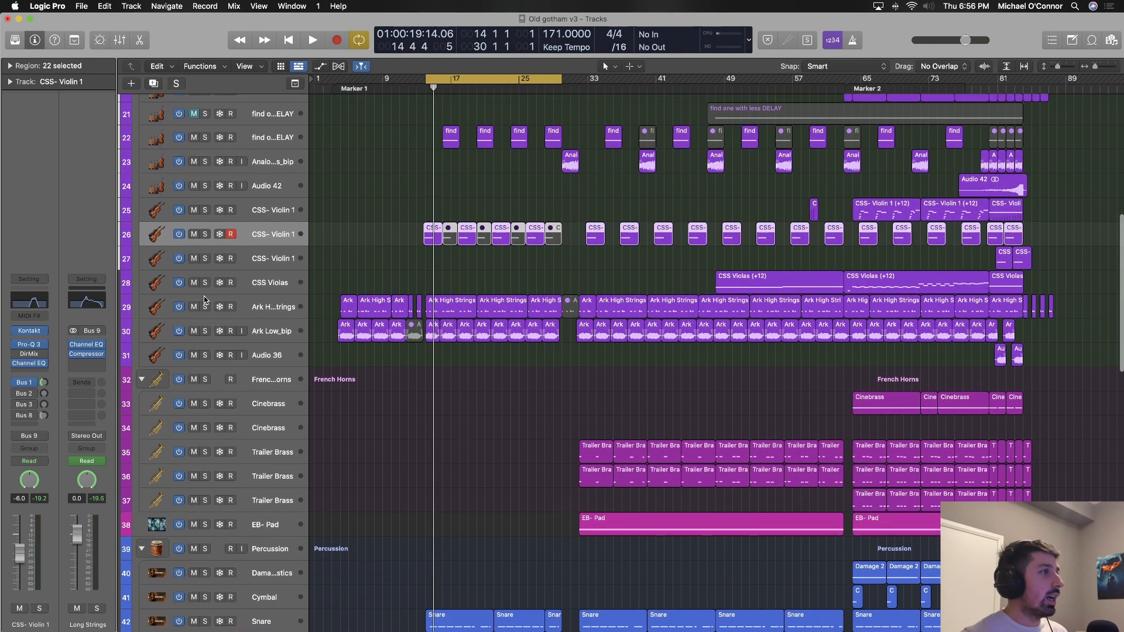
scroll(320, 274, up, 2)
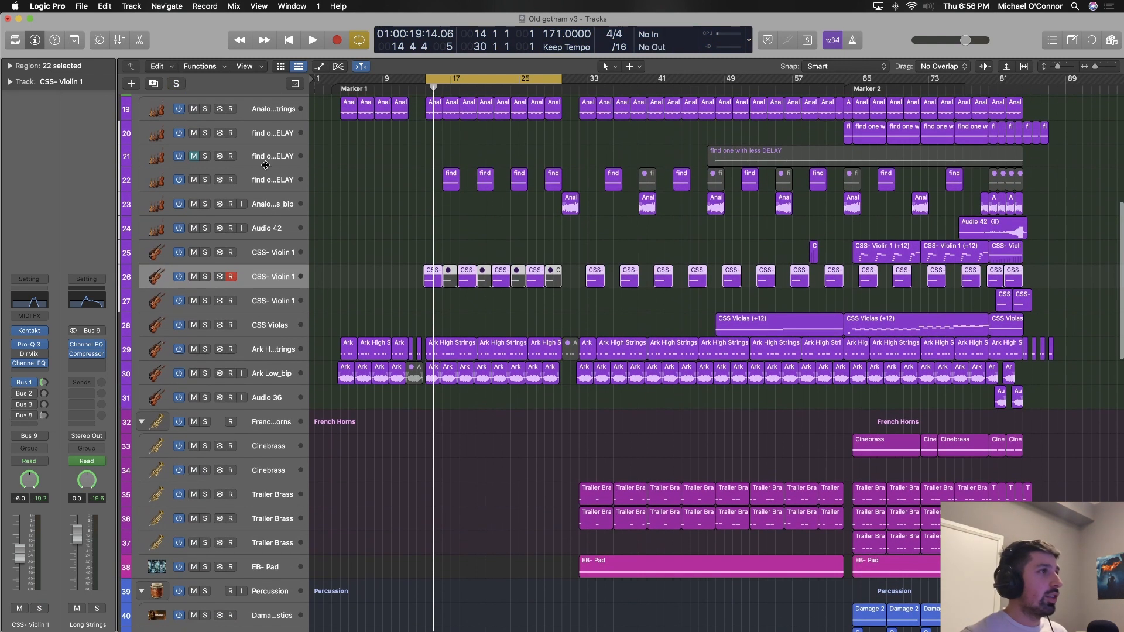
click(268, 185)
key(s)
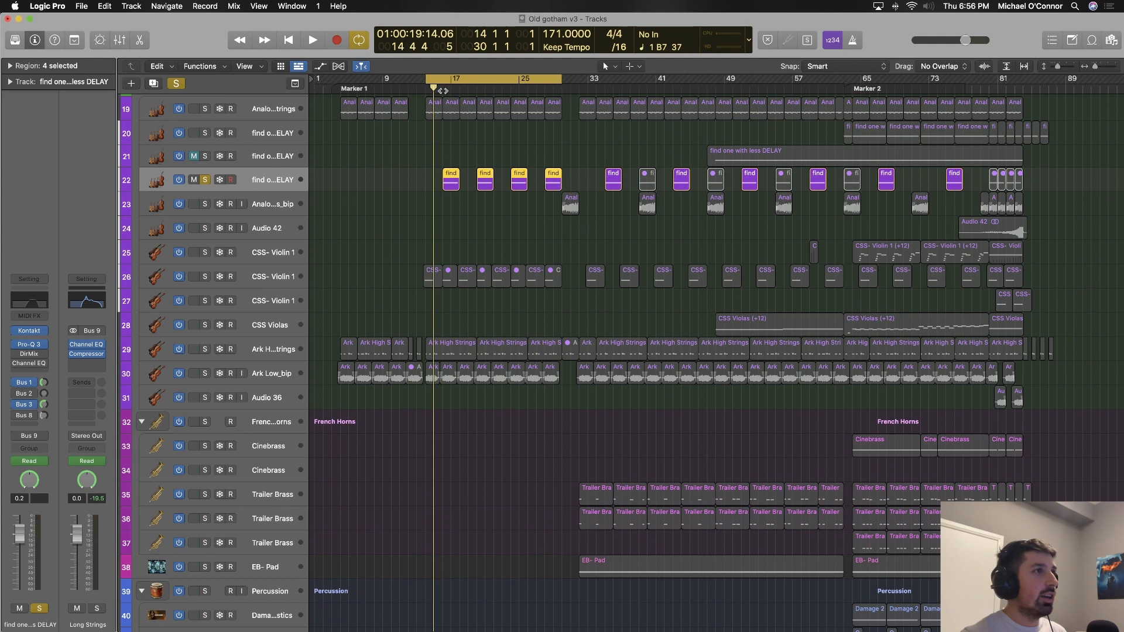
key(space)
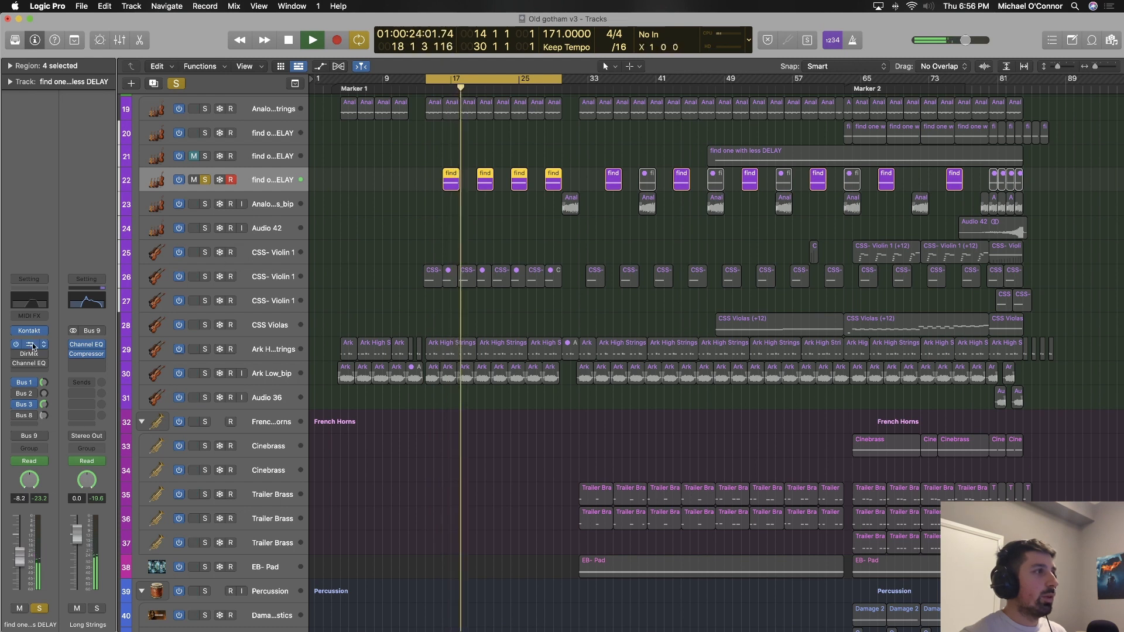
key(space)
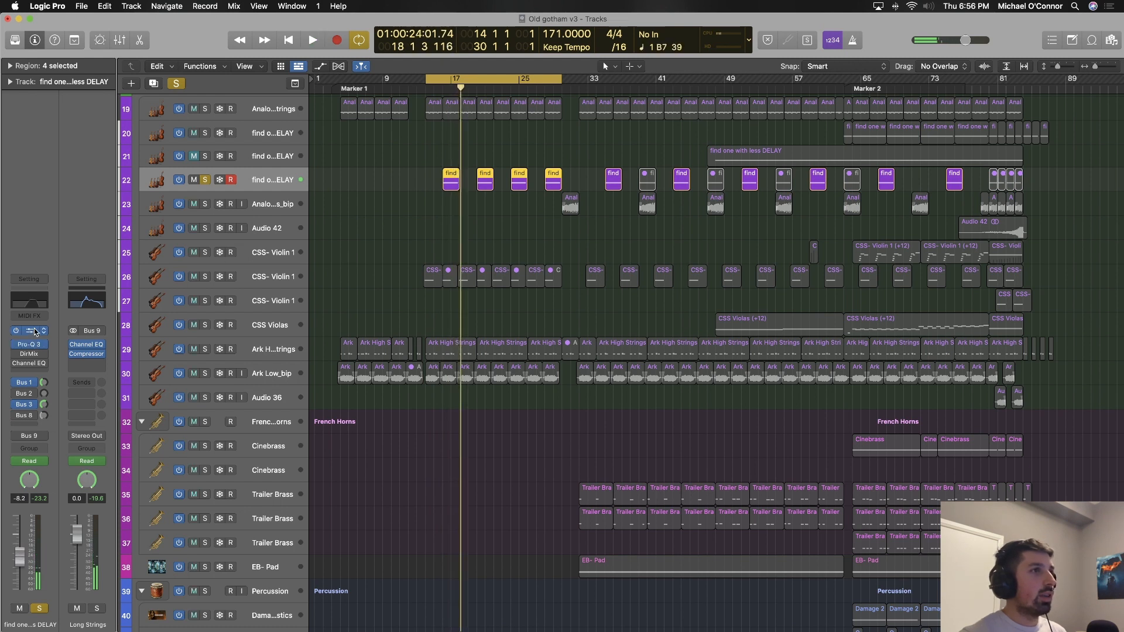
Inspect track 22's Kontakt Analog Strings instrument while playing its part, and check its Pro-Q 3 before closing both.
click(35, 332)
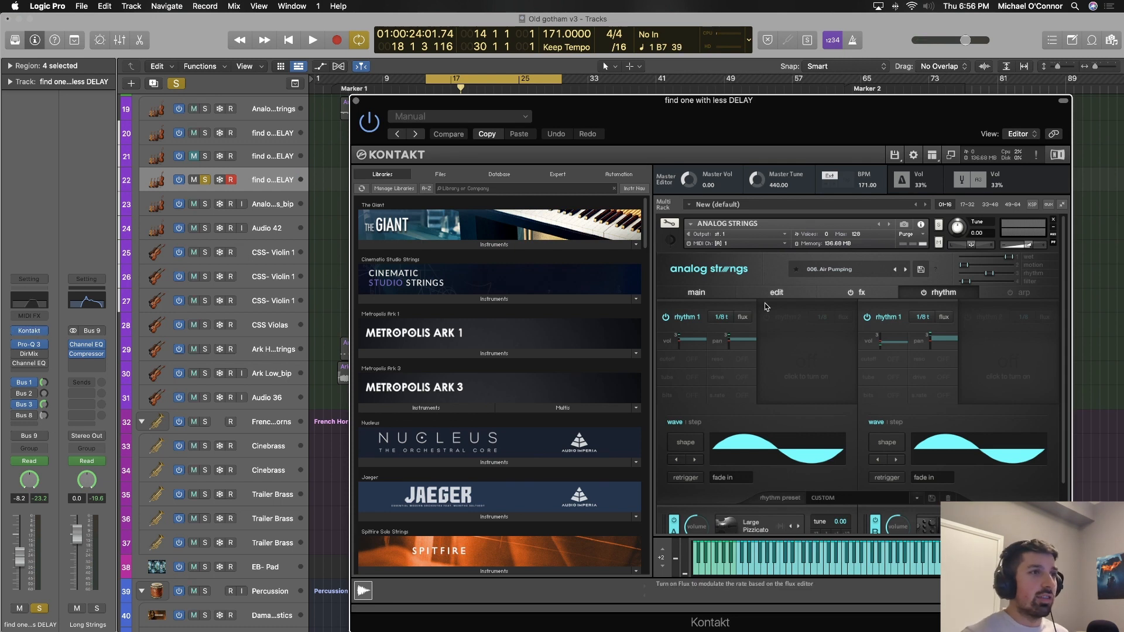
drag(736, 133, 909, 133)
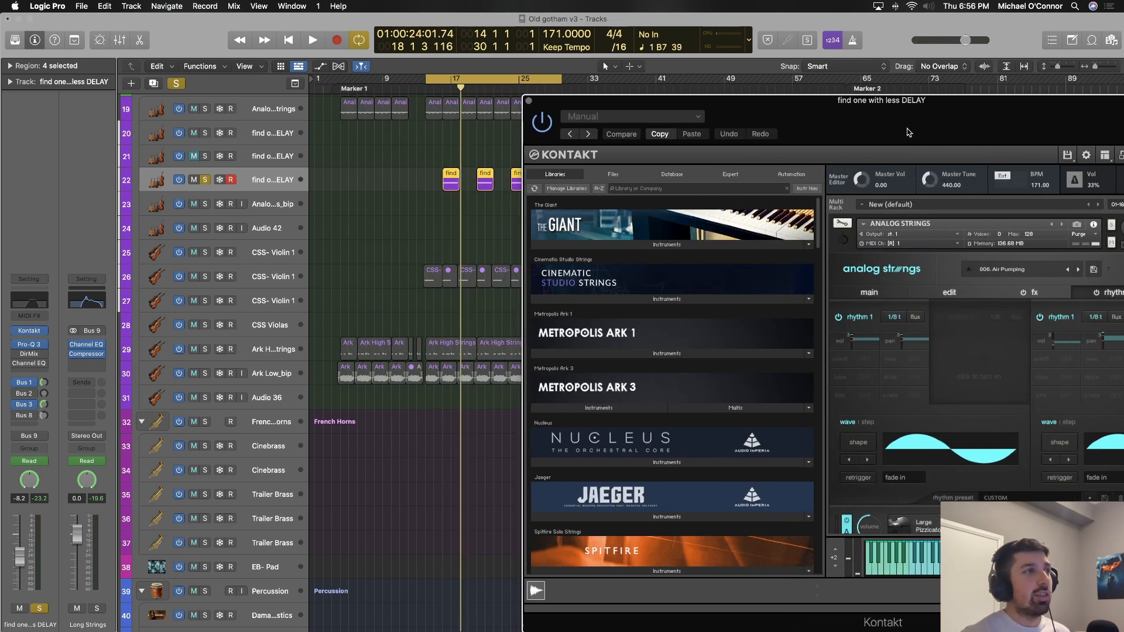
key(space)
drag(981, 130, 865, 126)
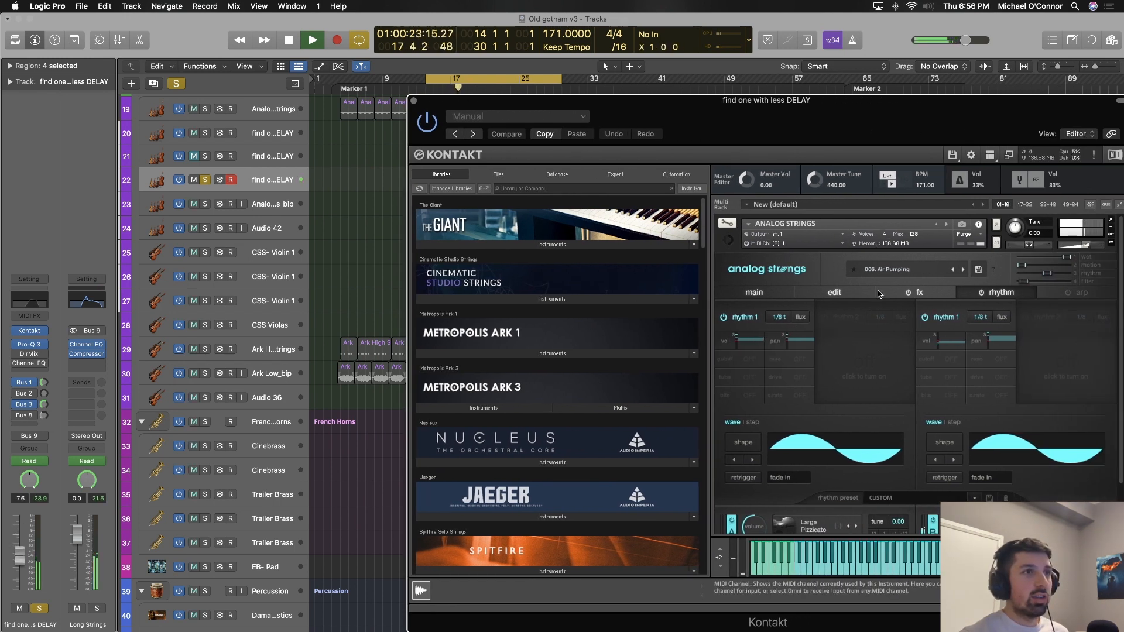
key(space)
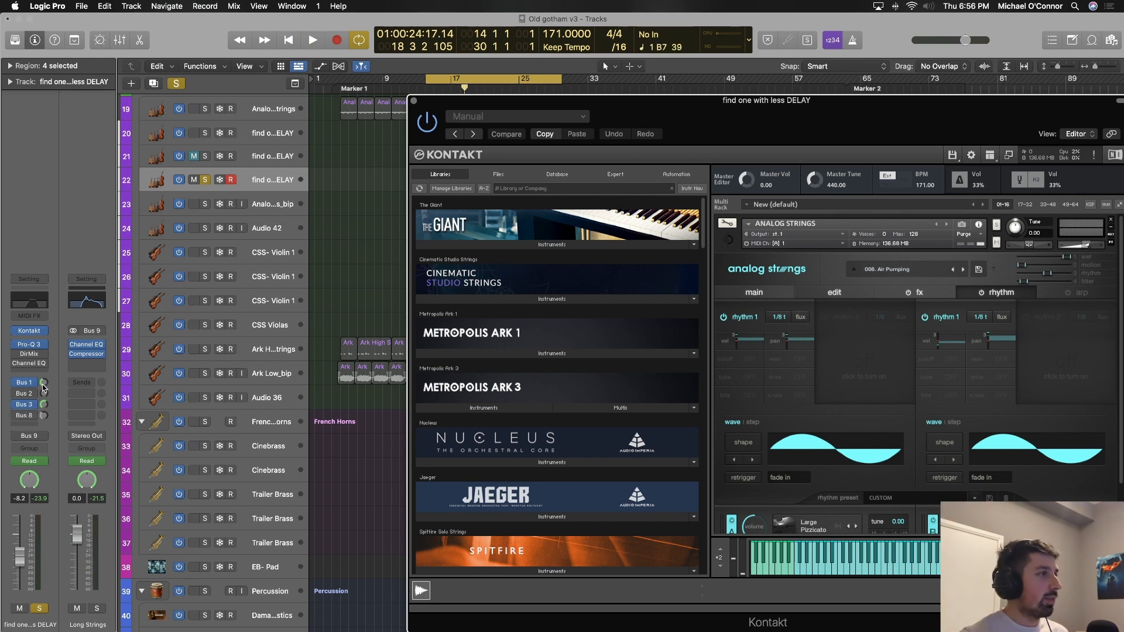
click(415, 102)
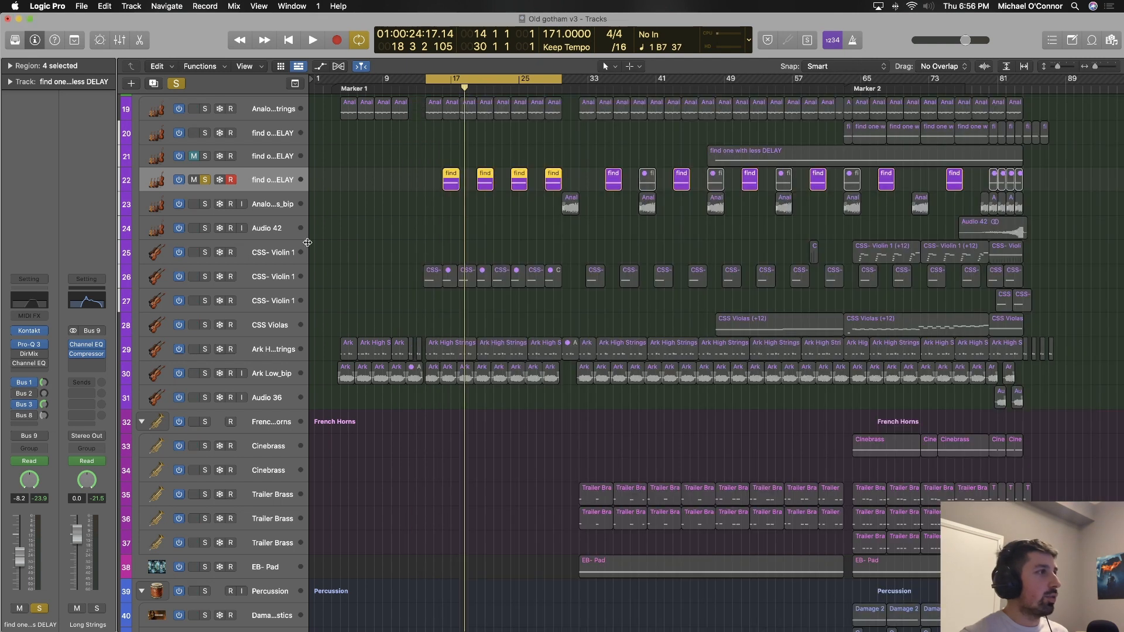
click(33, 350)
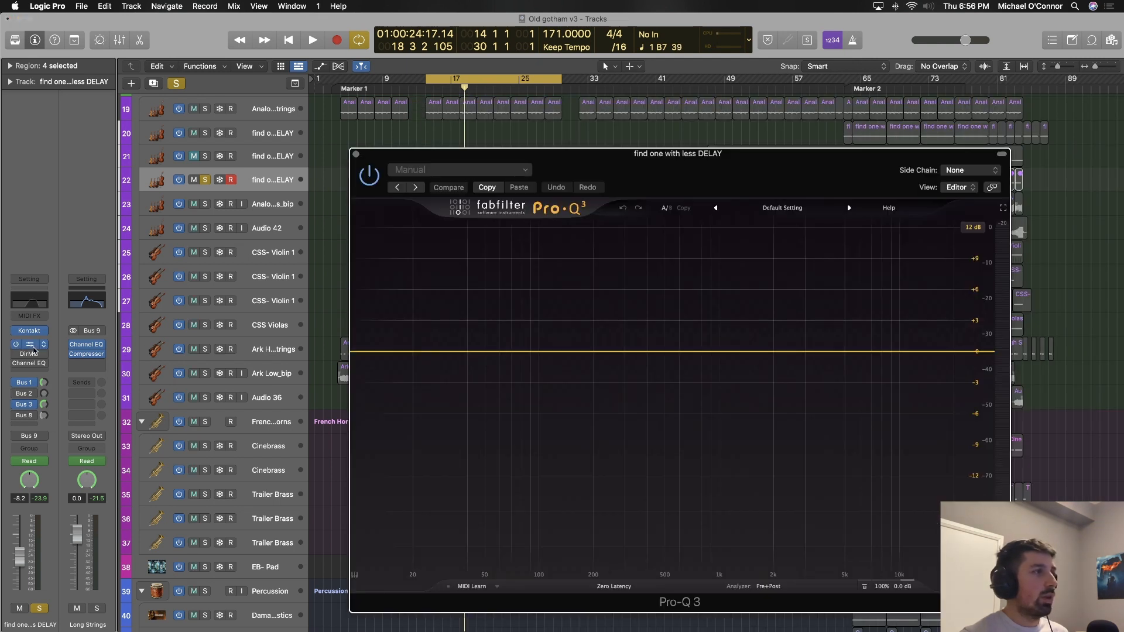
click(33, 350)
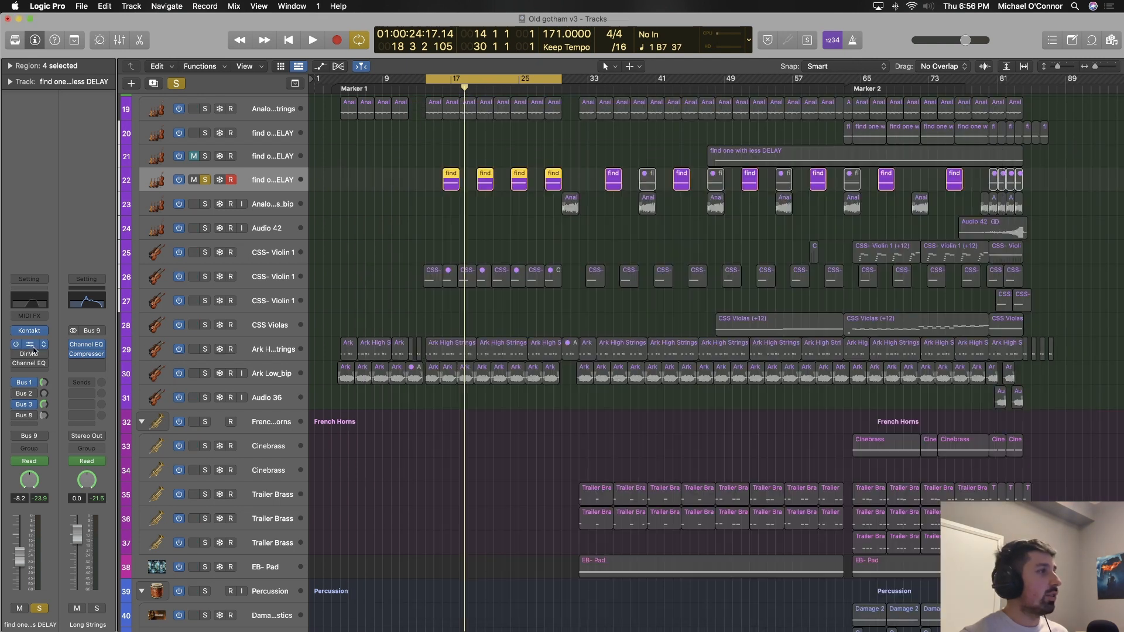
Unsolo track 22 in the Long Strings group and solo the whole Percussion track stack instead.
click(205, 179)
scroll(234, 146, up, 5)
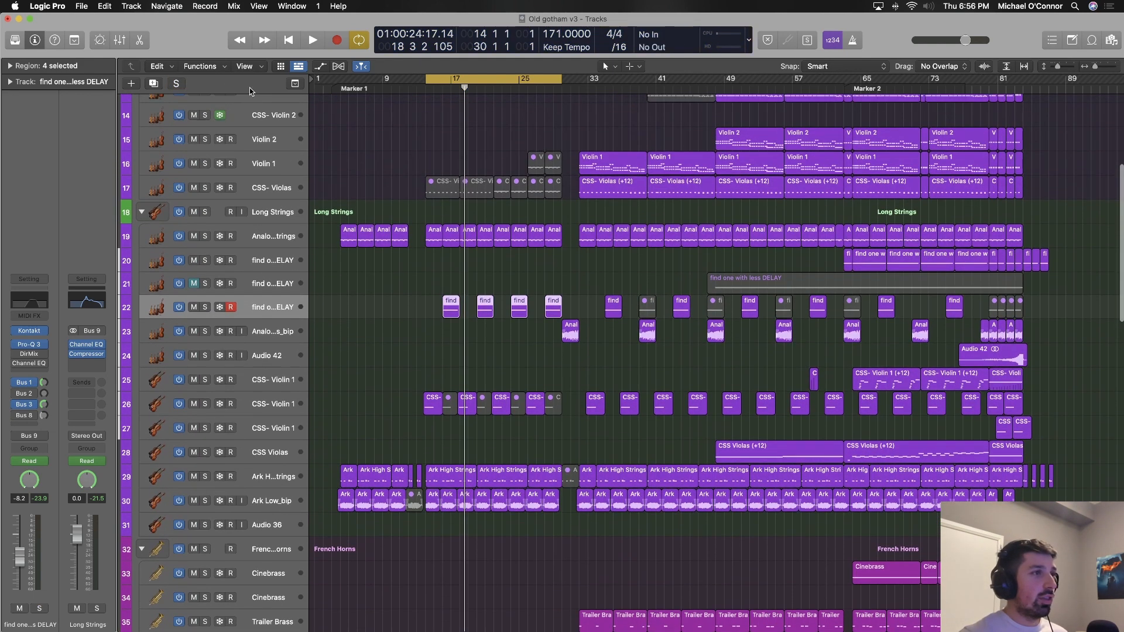
scroll(492, 170, down, 12)
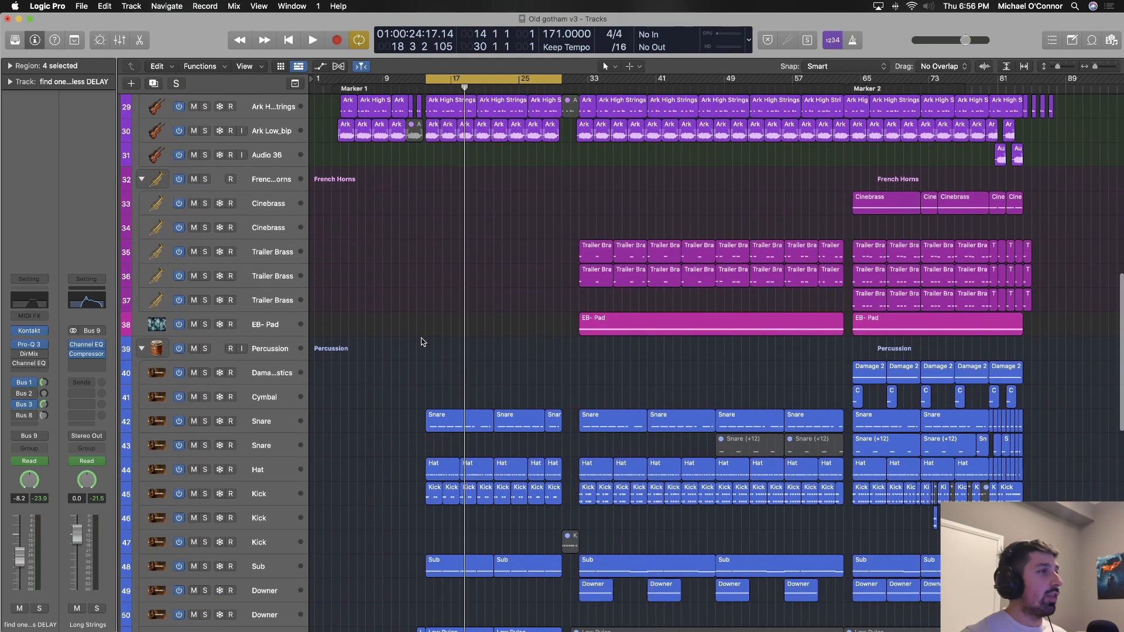
click(423, 342)
click(204, 348)
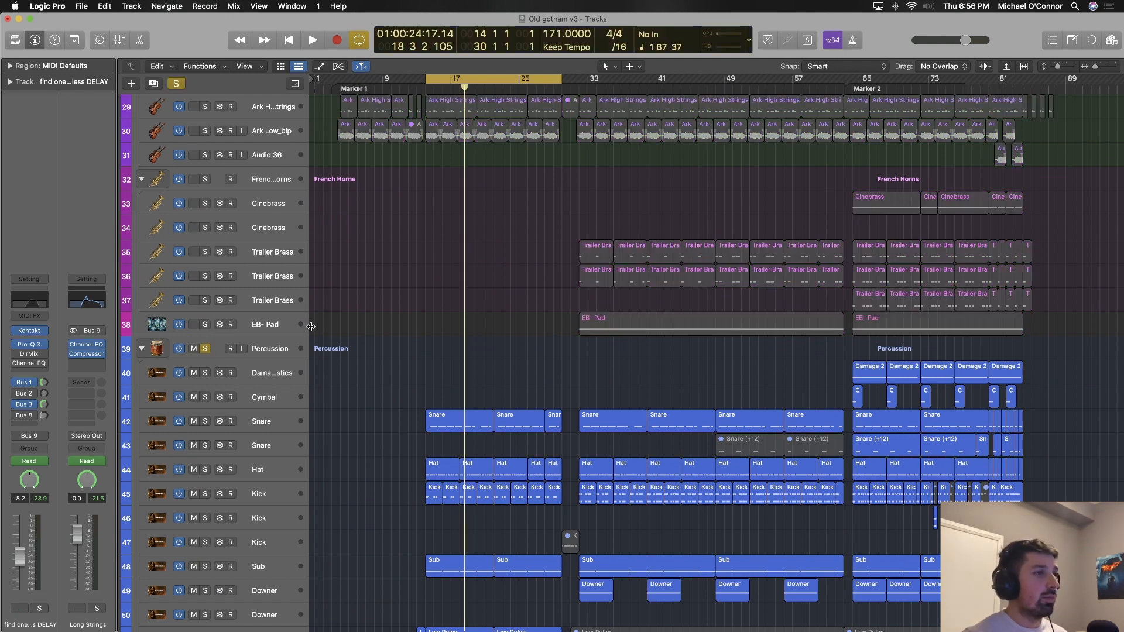
Play the soloed Percussion stack from bar 14 to about bar 18 while viewing its regions up close.
scroll(310, 327, down, 6)
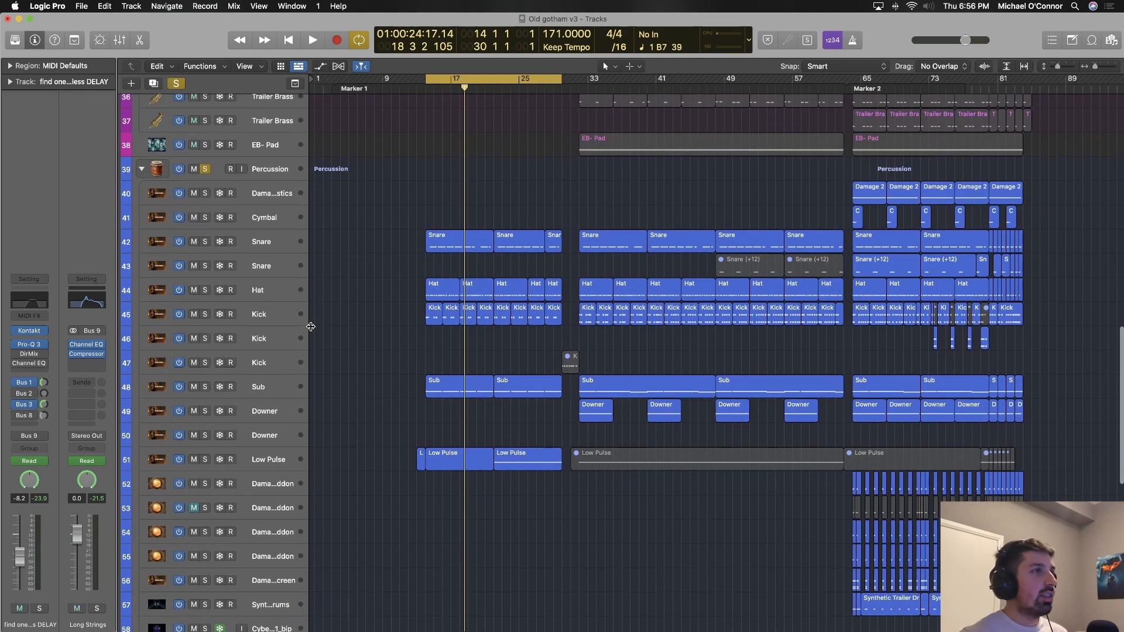
key(space)
key(super+Right)
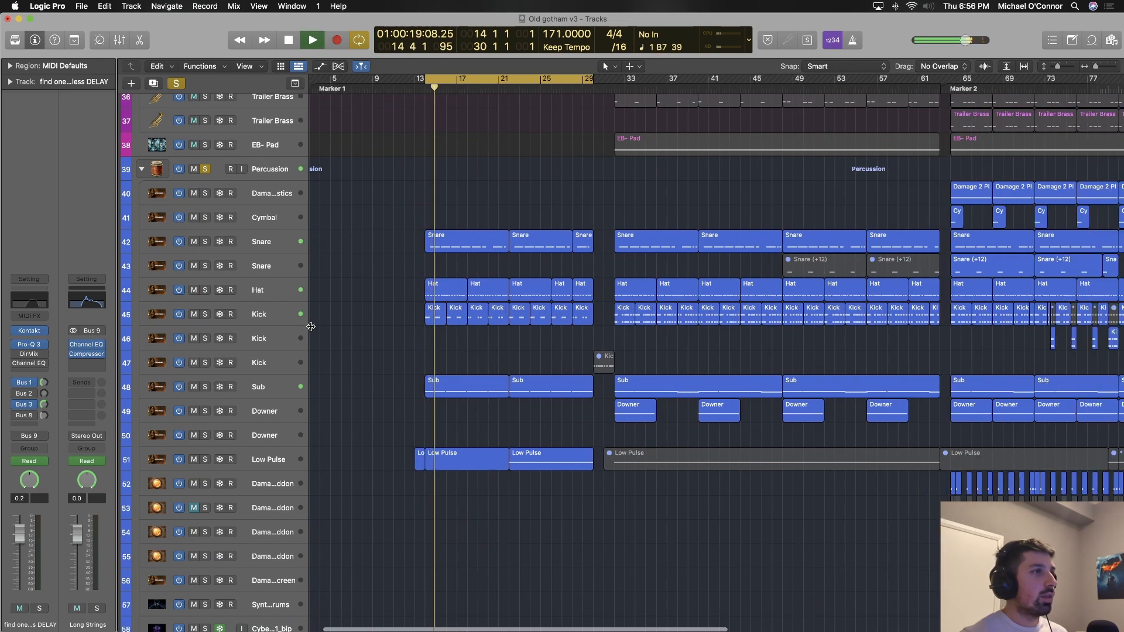
key(super+Right)
key(super+Right)
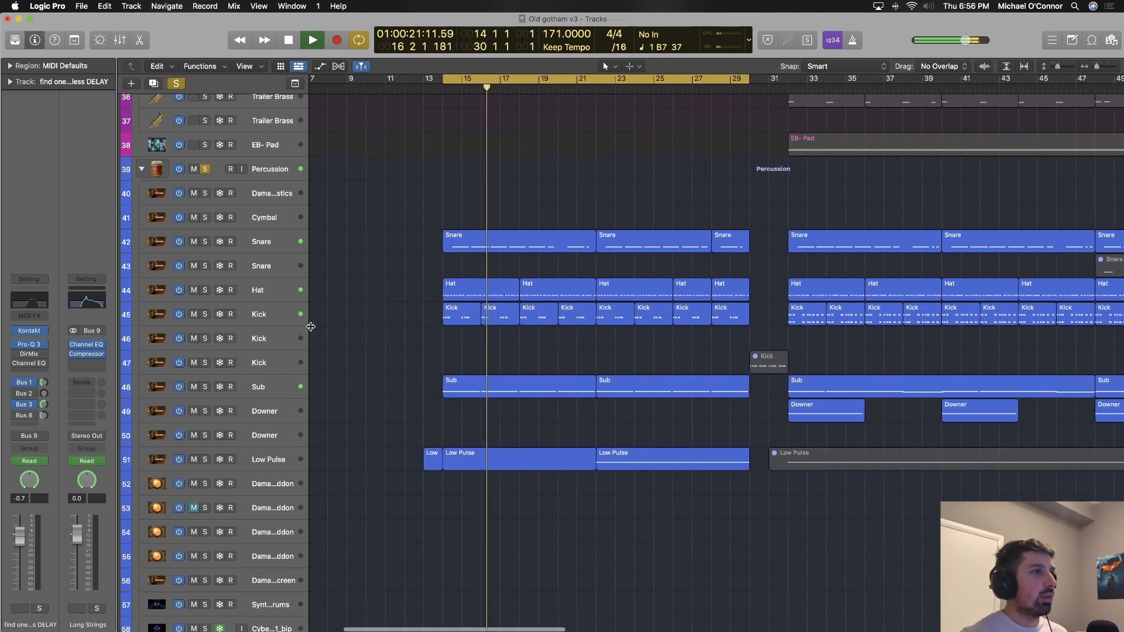
scroll(310, 326, left, 2)
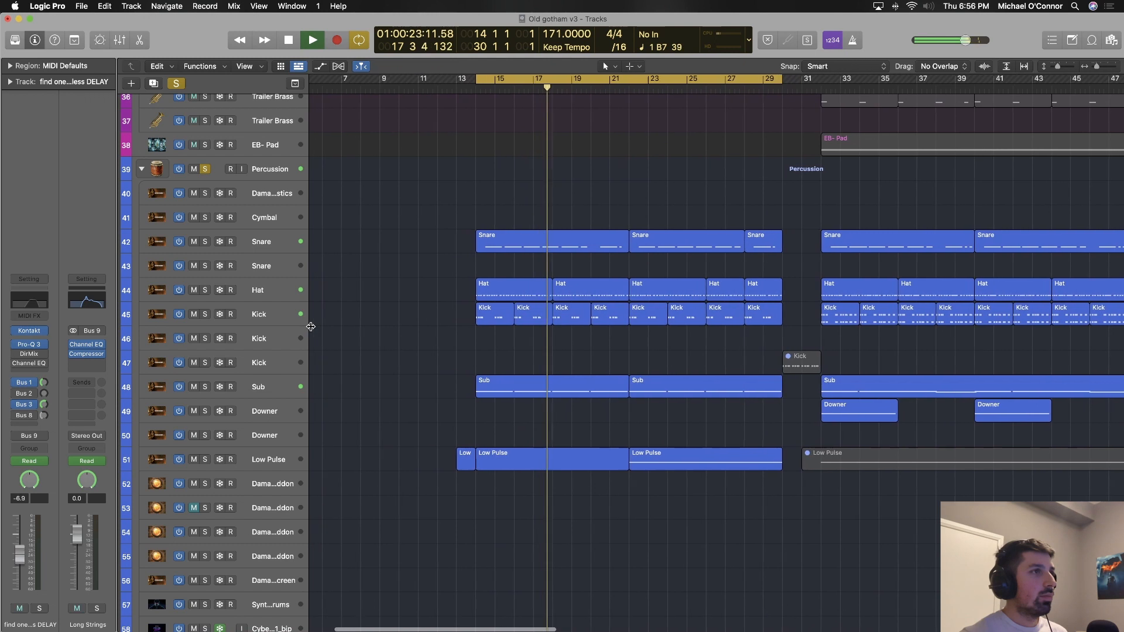
key(space)
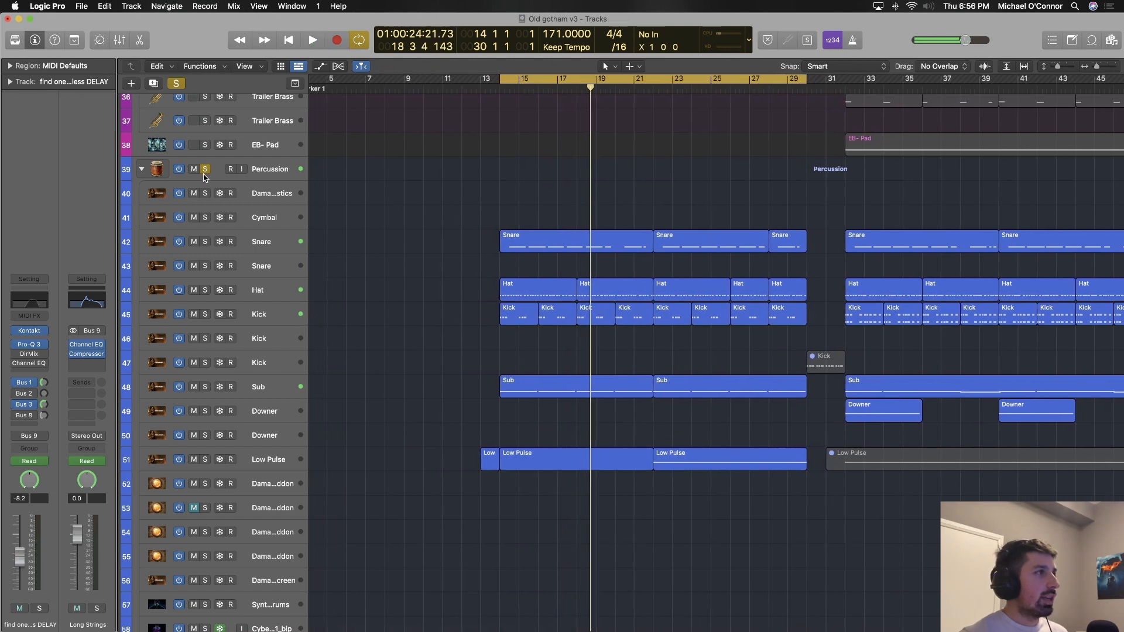
Unsolo the Percussion stack, solo Snare track 42 and Hat track 44 together, and listen to about bar 19.
click(205, 171)
click(205, 241)
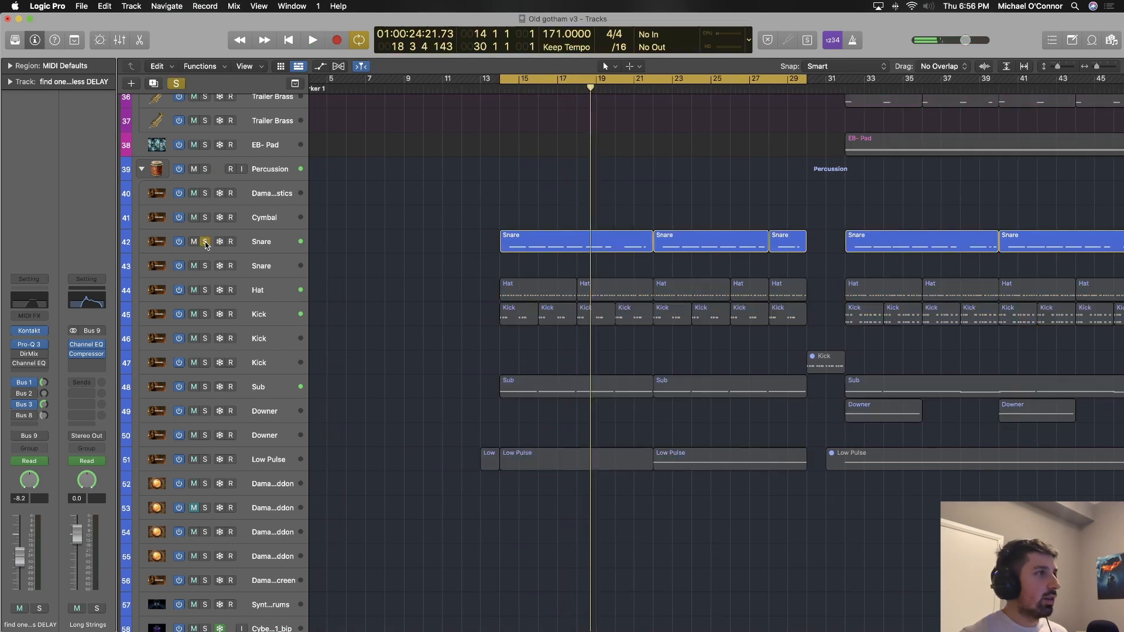
click(205, 291)
key(space)
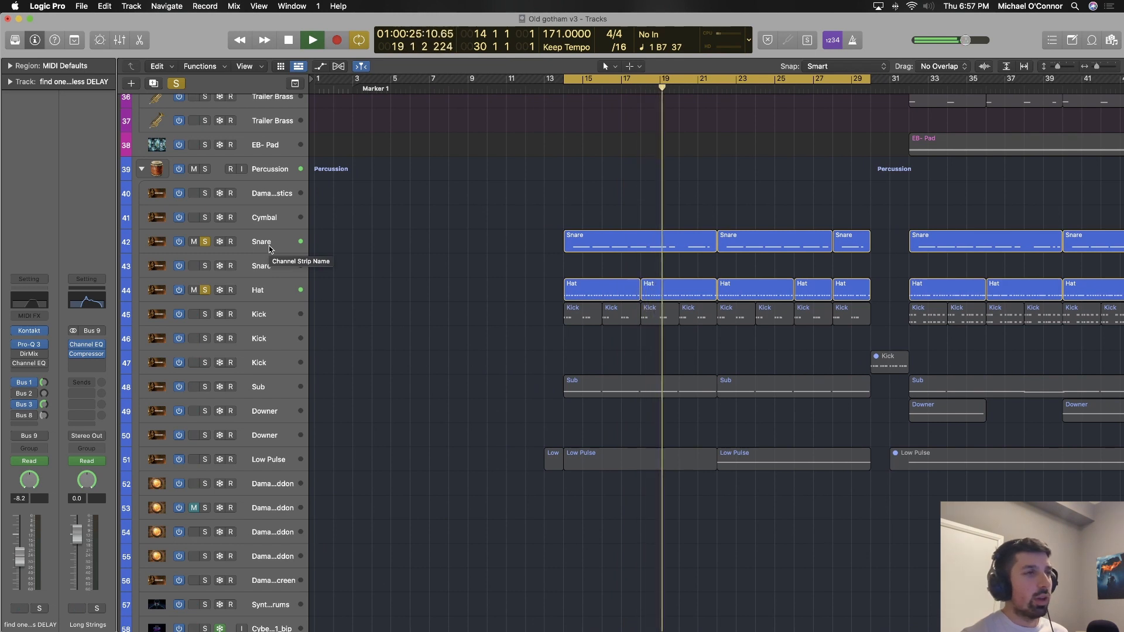
key(space)
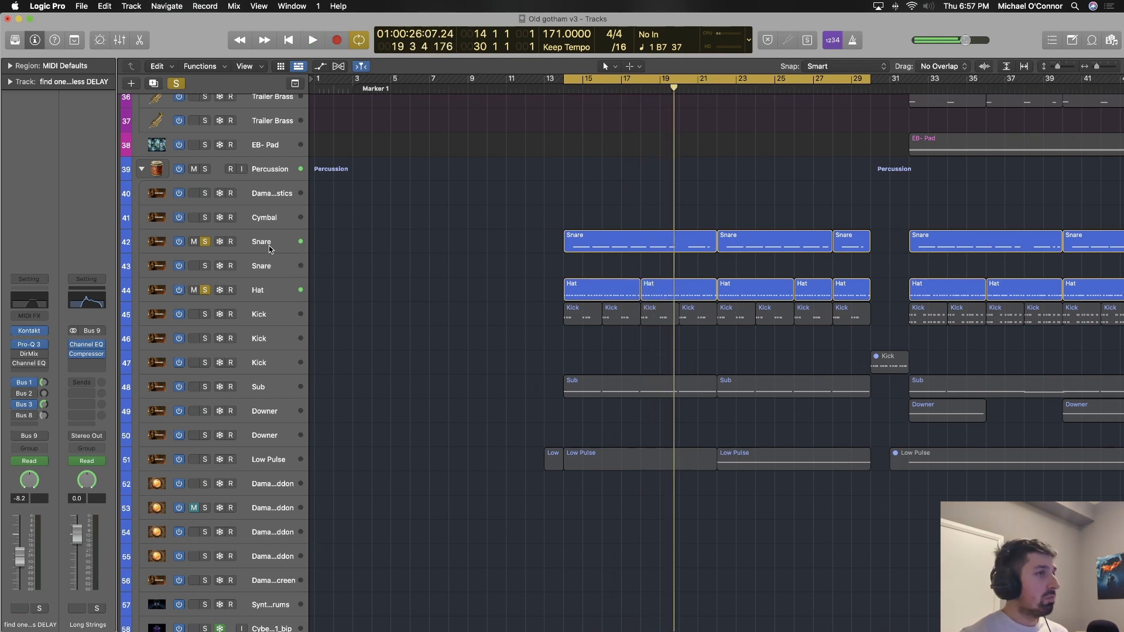
Add Kick track 45 to the soloed Snare and Hat and examine their regions up to Marker 2.
click(205, 314)
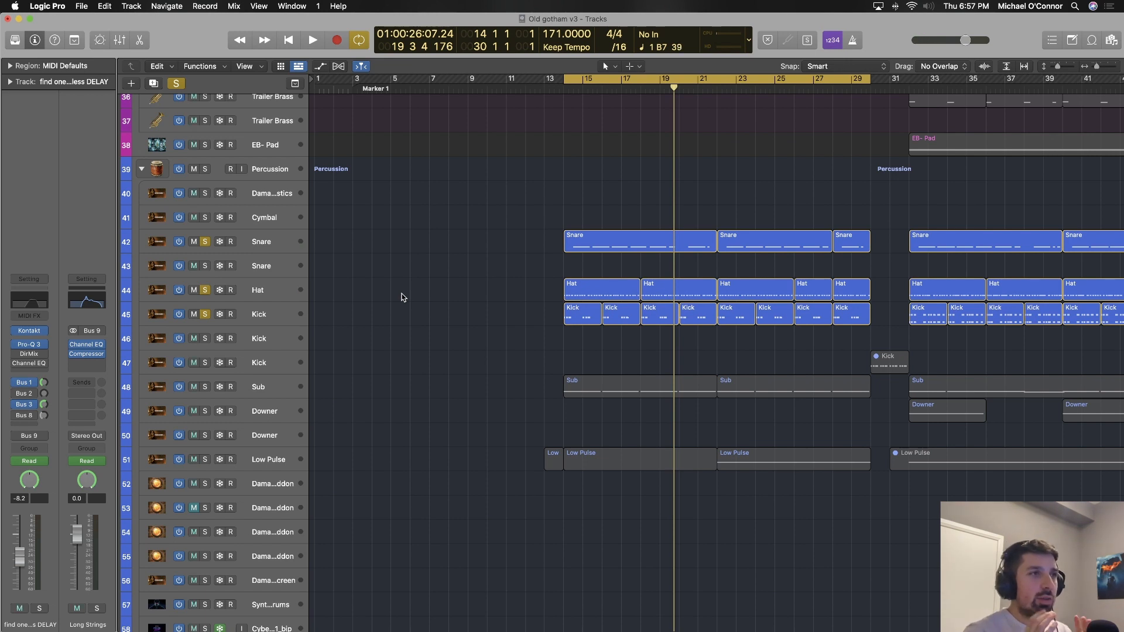
scroll(401, 298, right, 5)
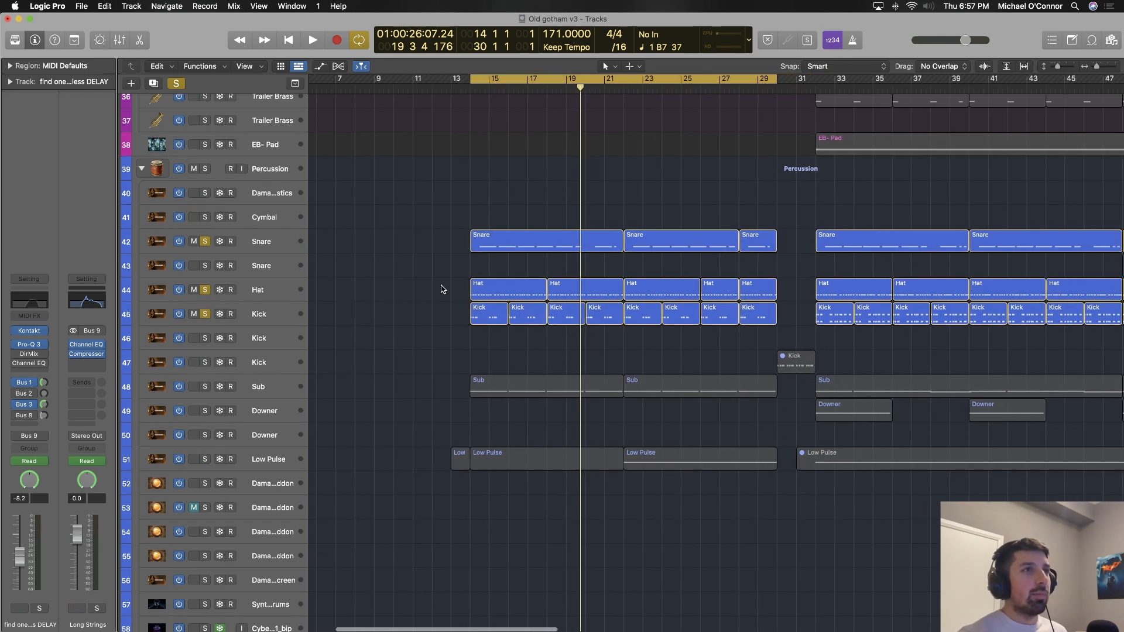
scroll(442, 289, left, 3)
scroll(1007, 177, right, 3)
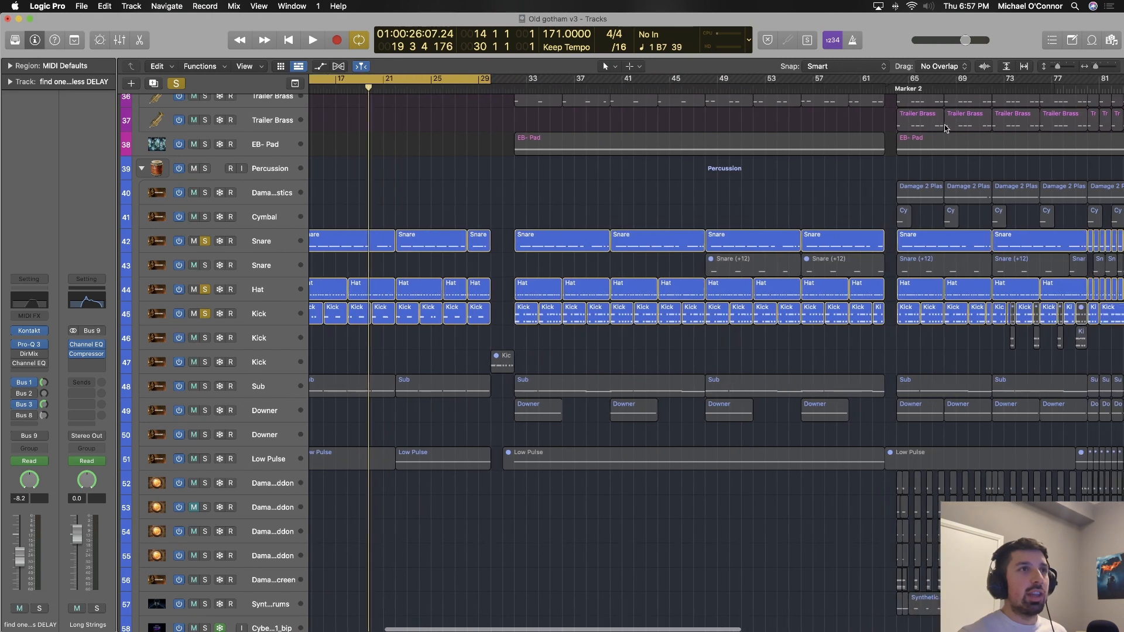
Play the soloed Snare, Hat and Kick tracks around Marker 2, stopping at about bar 66.
double_click(883, 88)
scroll(758, 451, right, 4)
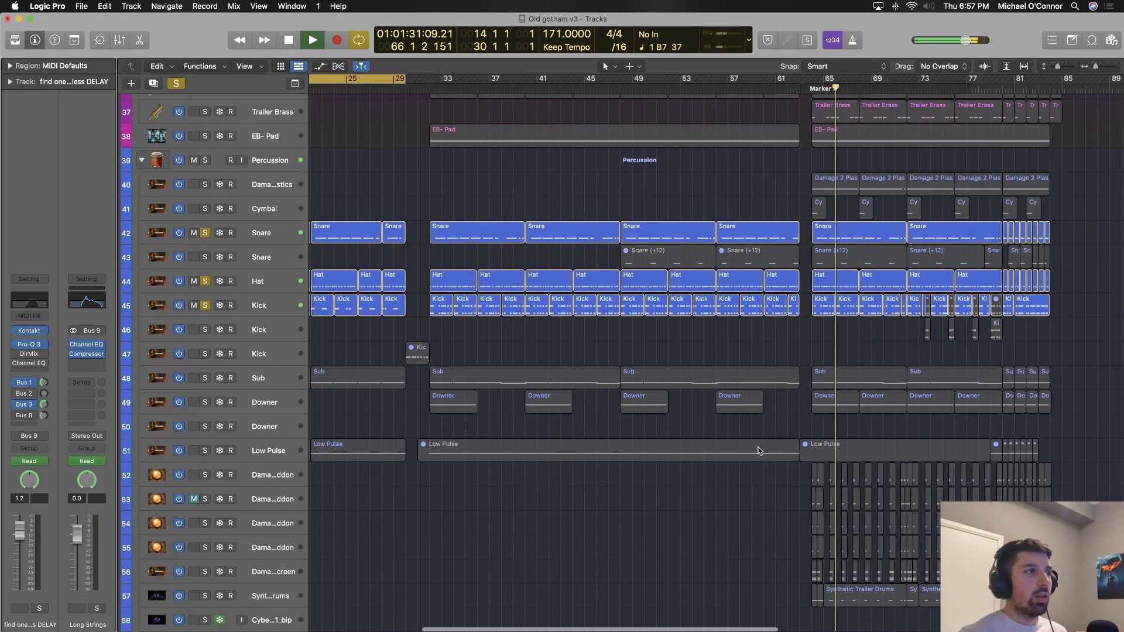
key(space)
scroll(903, 416, left, 1)
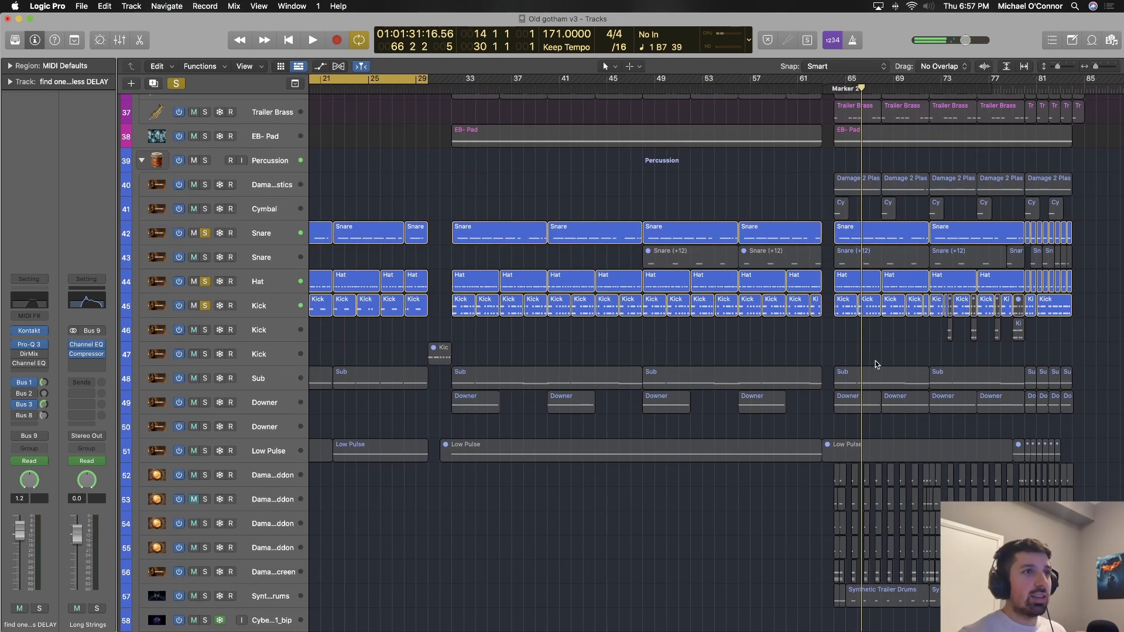
Play the soloed Snare, Hat and Kick from the cycle start at bar 14 to about bar 18.
scroll(804, 342, left, 12)
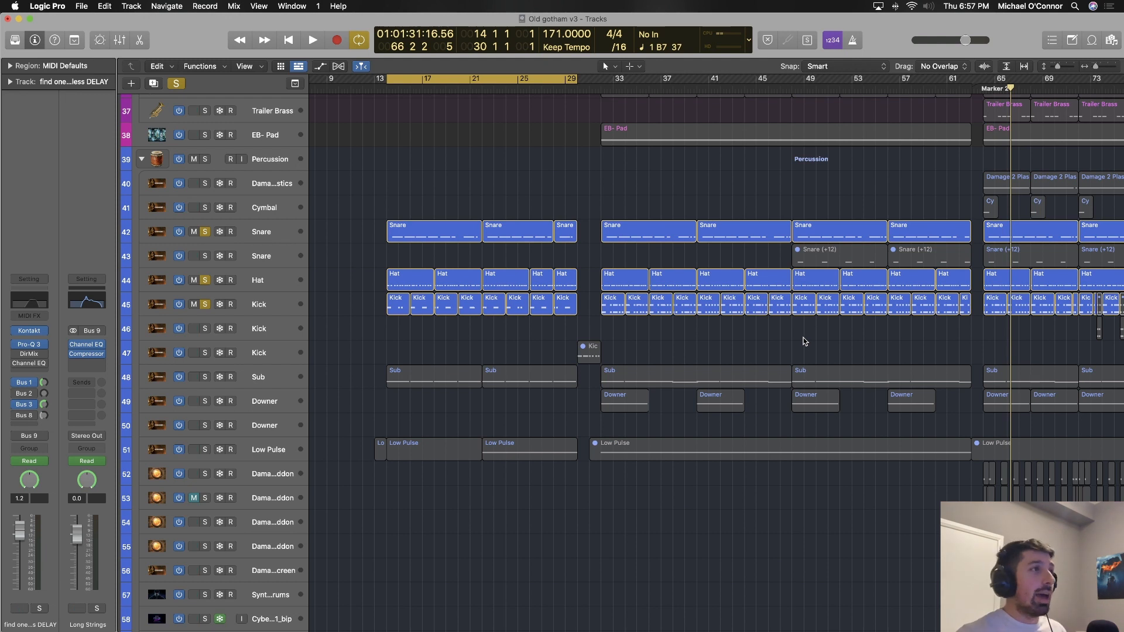
key(space)
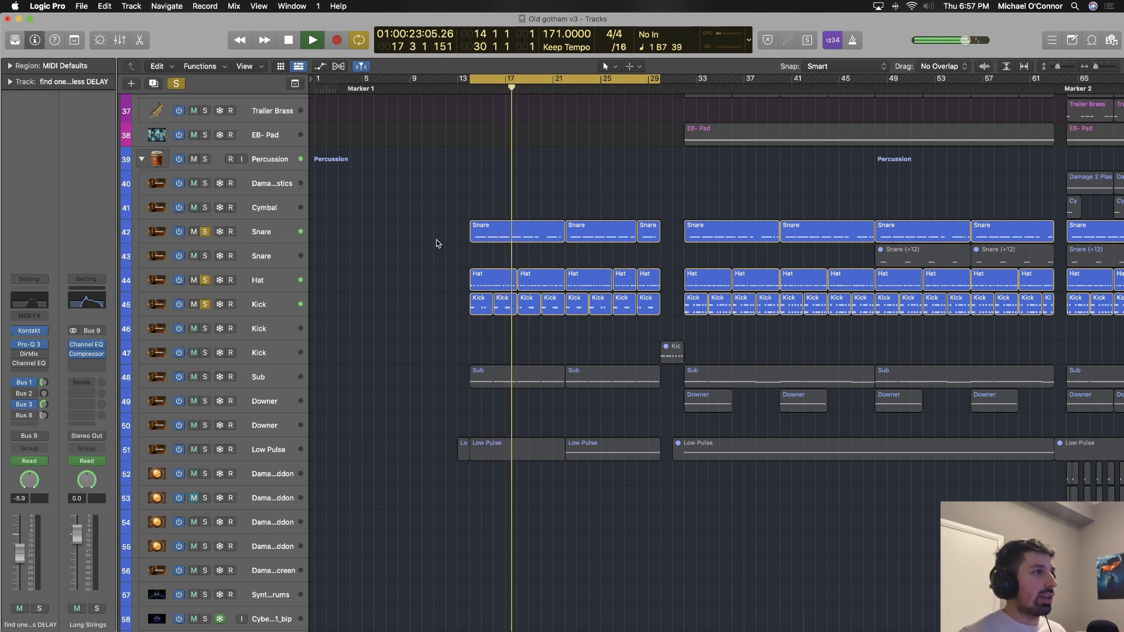
key(space)
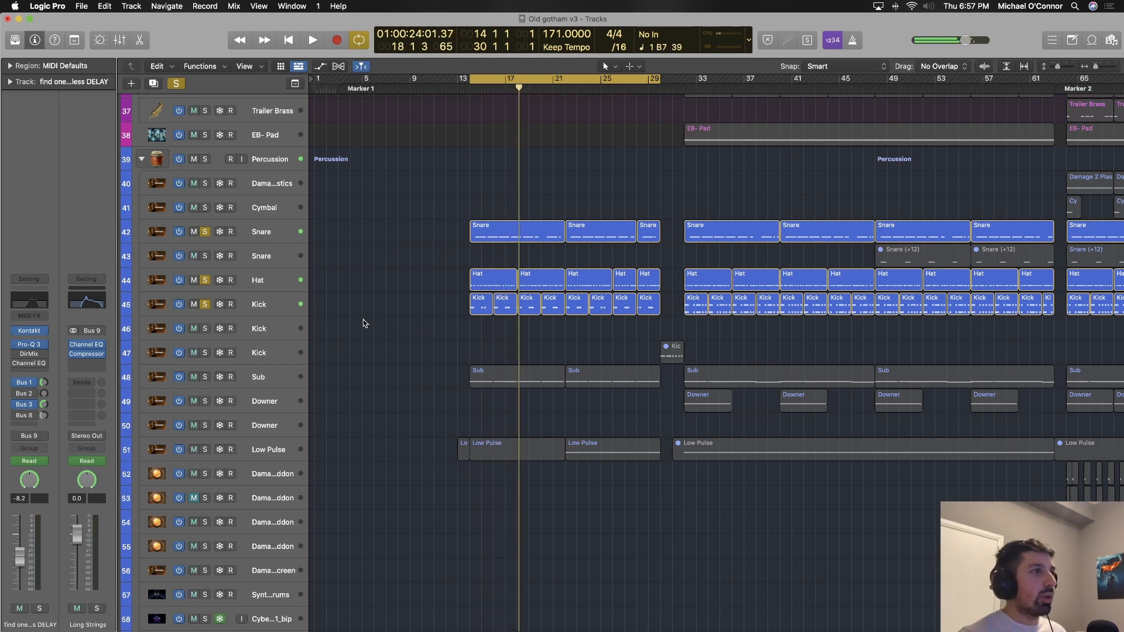
Add Sub track 48 and Low Pulse track 51 to the solo and listen to them with the drums to about bar 22.
click(204, 377)
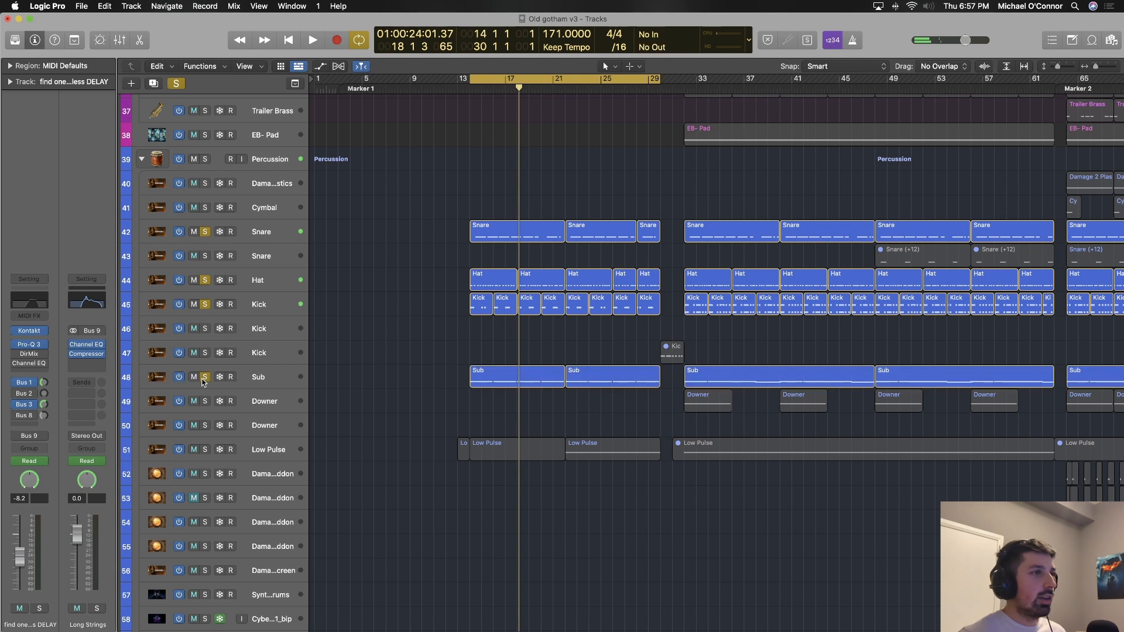
key(space)
click(262, 382)
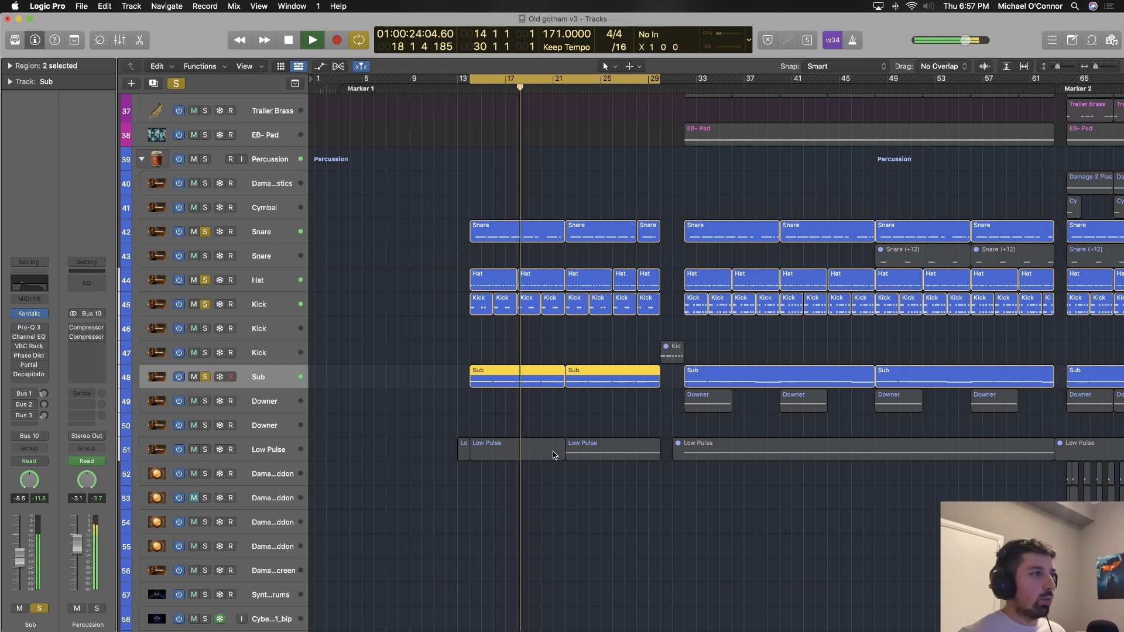
click(205, 450)
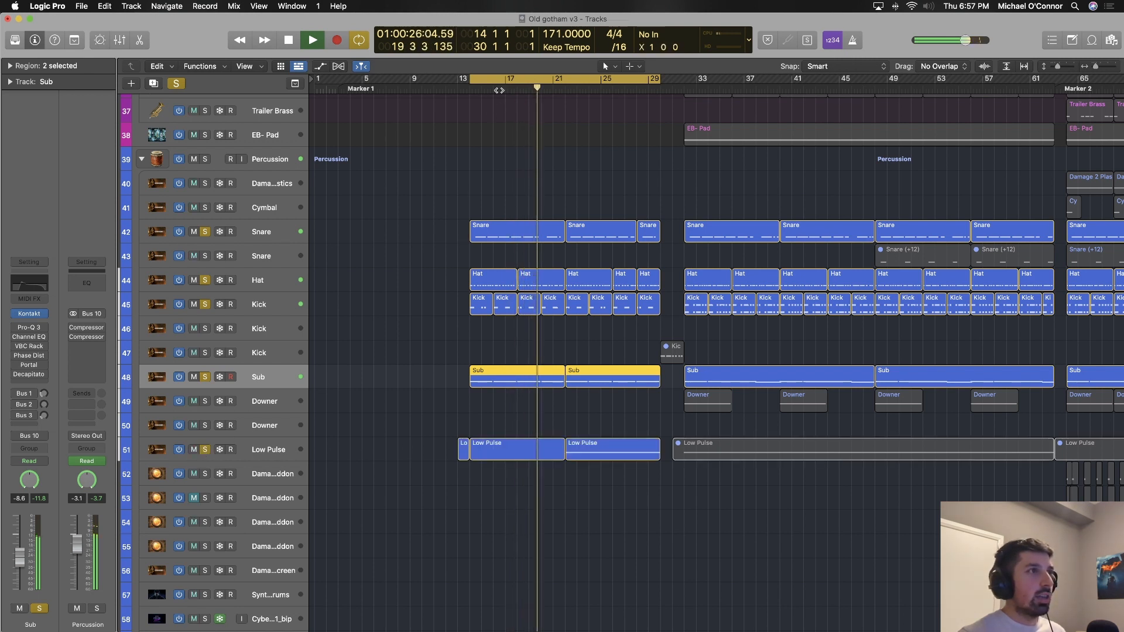
click(562, 88)
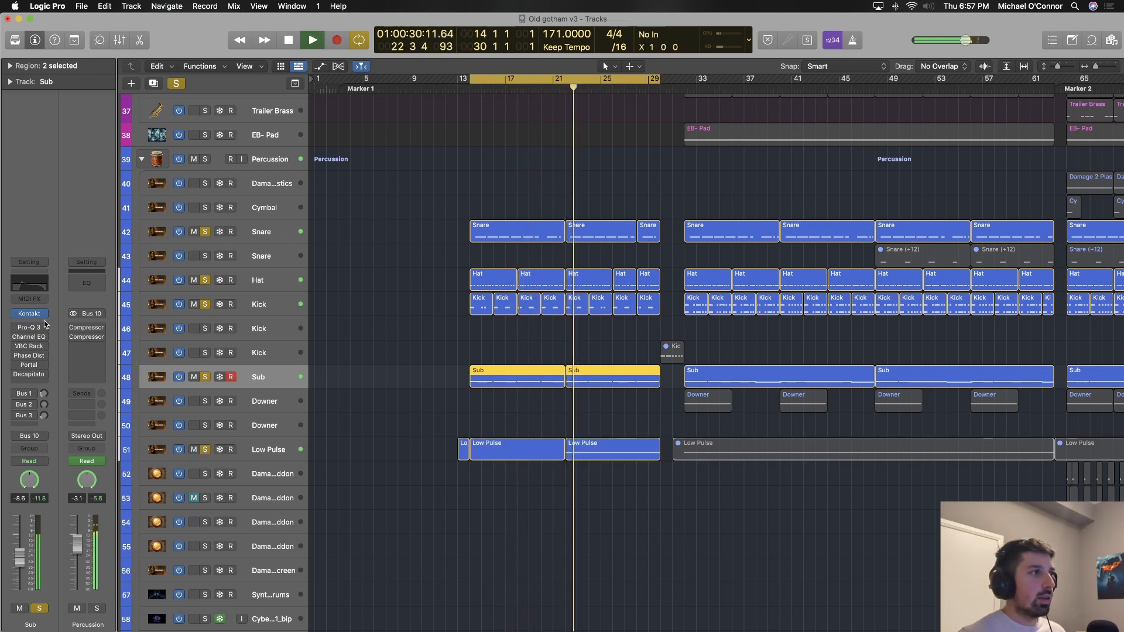
Unsolo Snare 42, Hat 44, Kick 45 and Sub 48, and listen to Low Pulse alone to about bar 29.
click(205, 232)
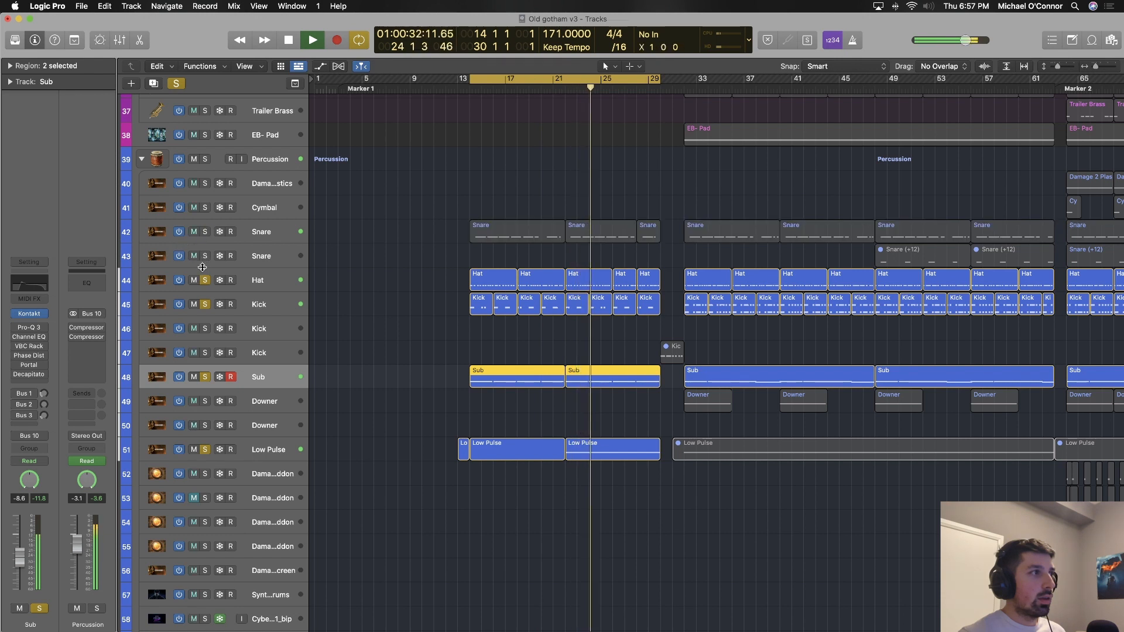
click(204, 280)
click(205, 304)
click(205, 376)
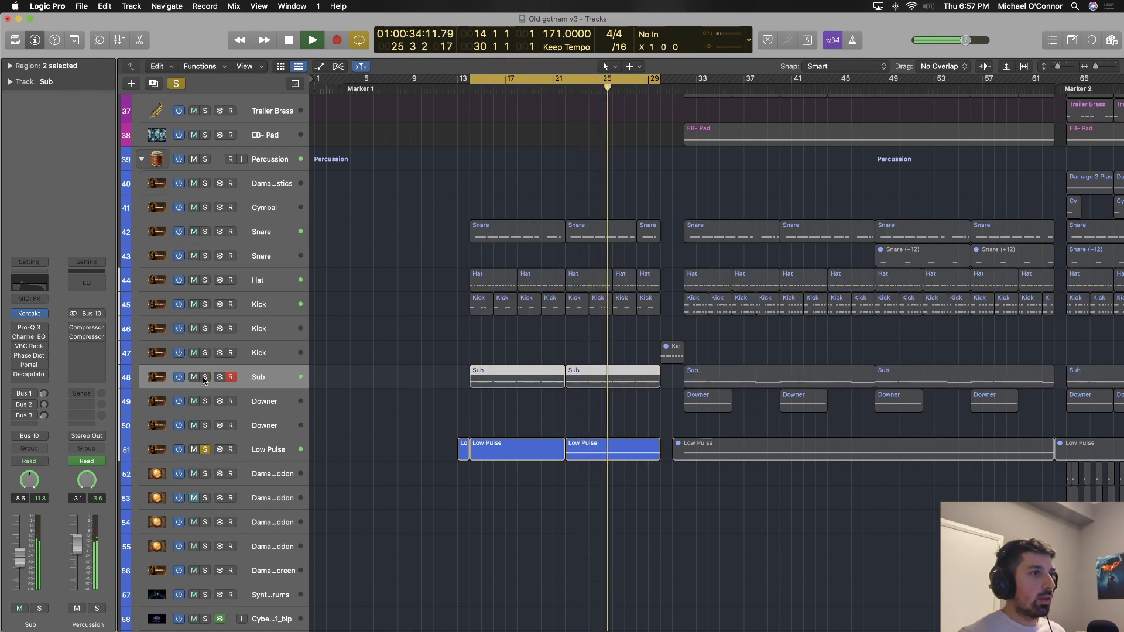
click(266, 449)
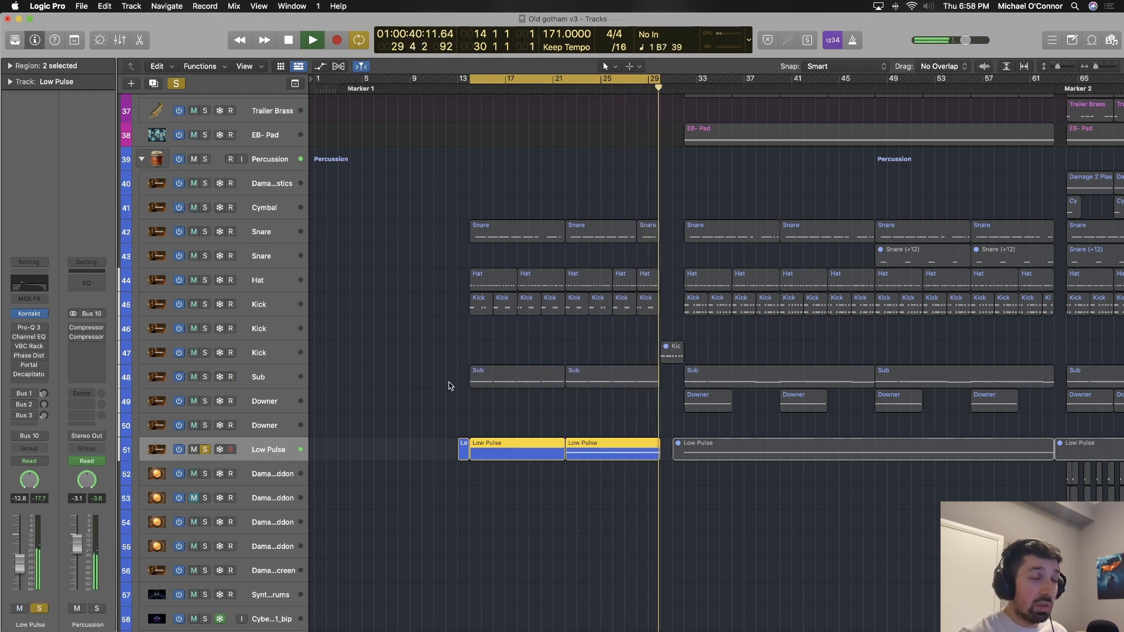
key(space)
Clear all track solos so the full arrangement is active.
scroll(585, 258, up, 2)
scroll(527, 241, up, 2)
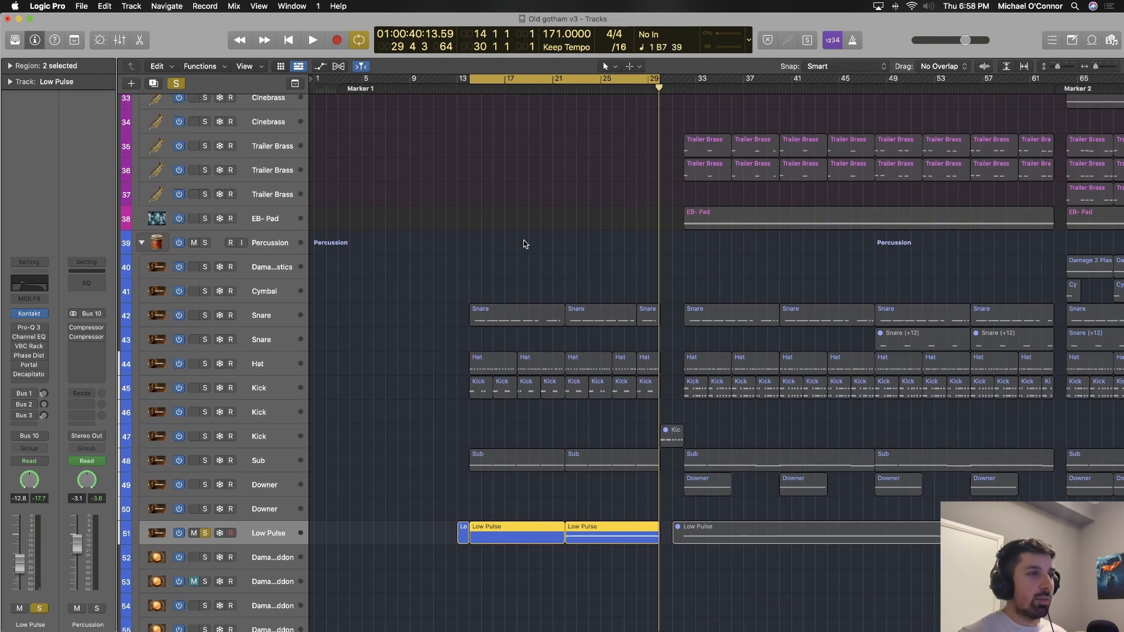
scroll(528, 466, up, 8)
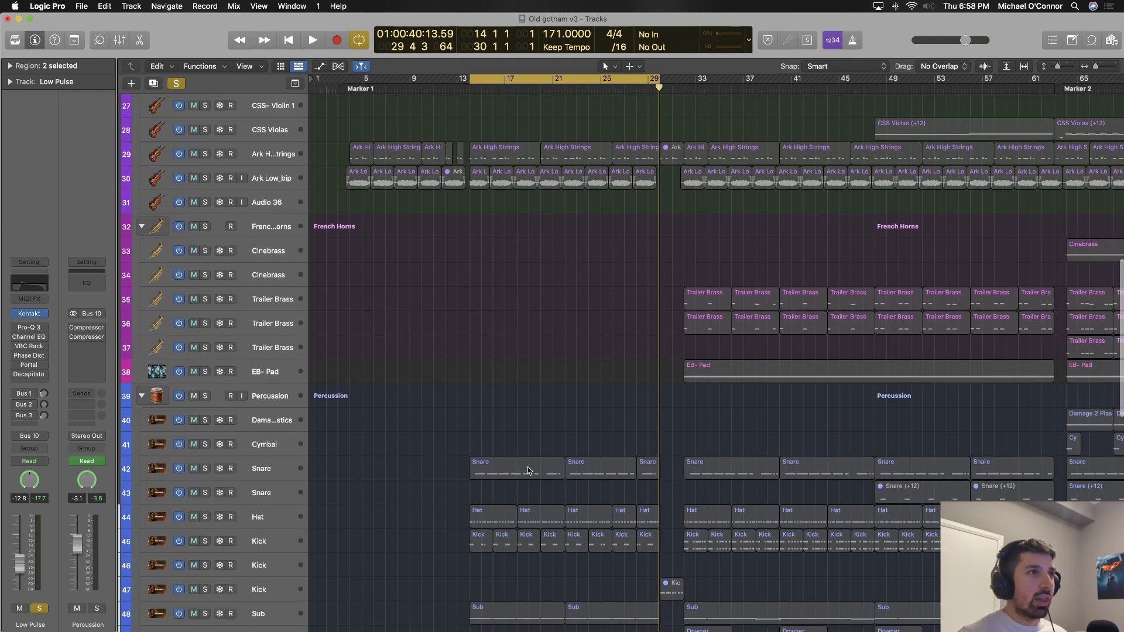
scroll(528, 471, up, 10)
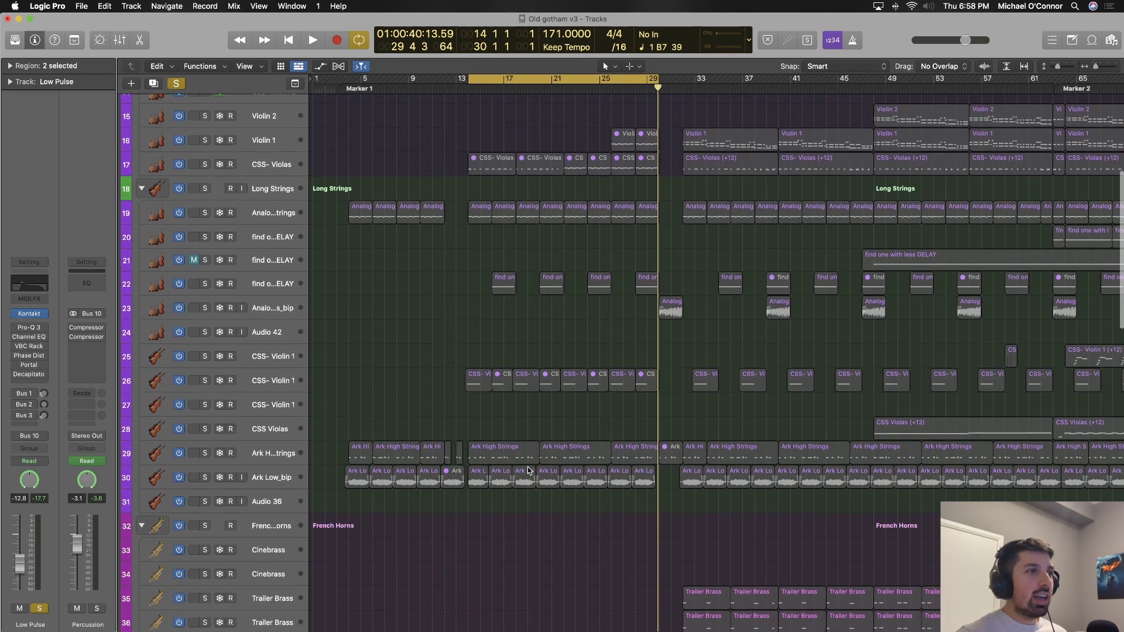
scroll(528, 470, up, 1)
scroll(528, 470, up, 5)
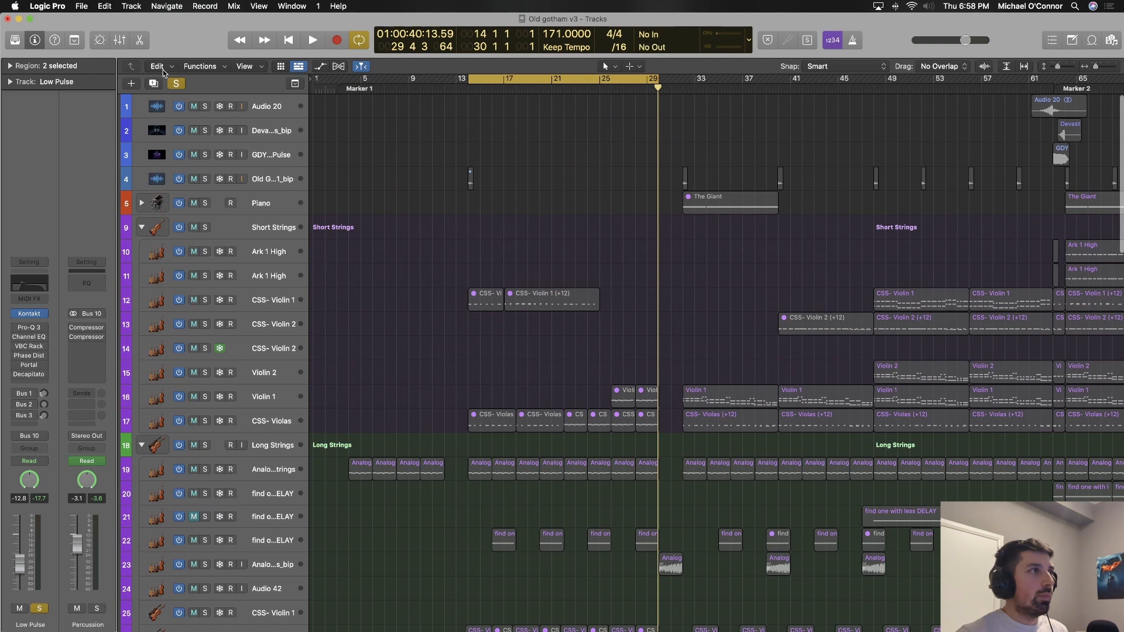
click(175, 84)
Find the two Cyberpunk Hits tracks, 60 and 67, and select each to view its regions and channel strip.
scroll(370, 180, down, 10)
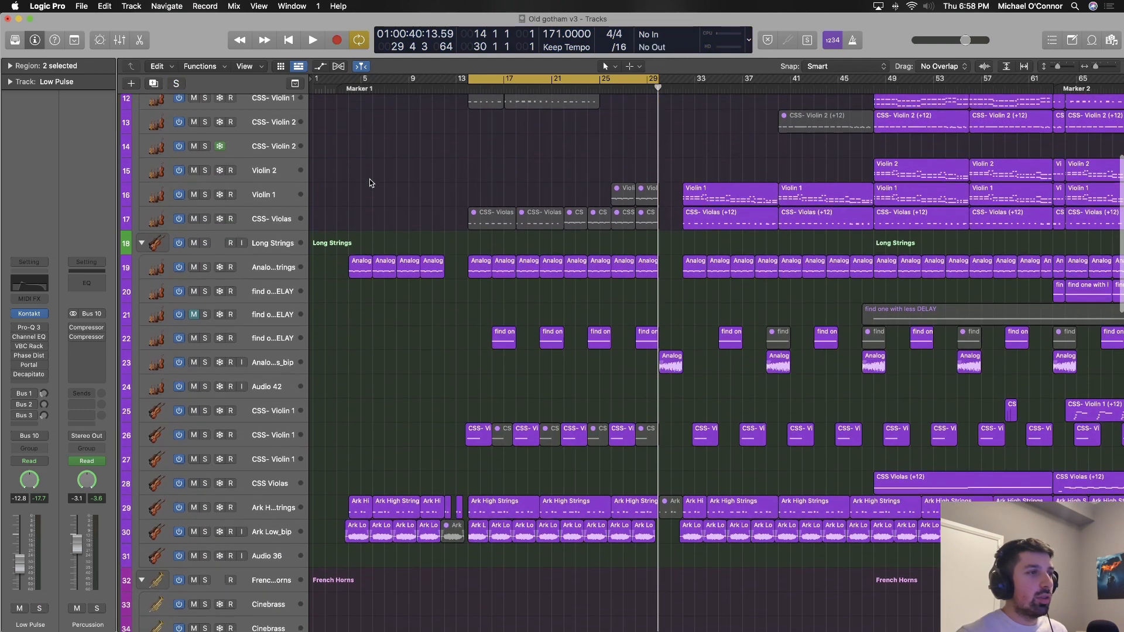
scroll(370, 182, down, 14)
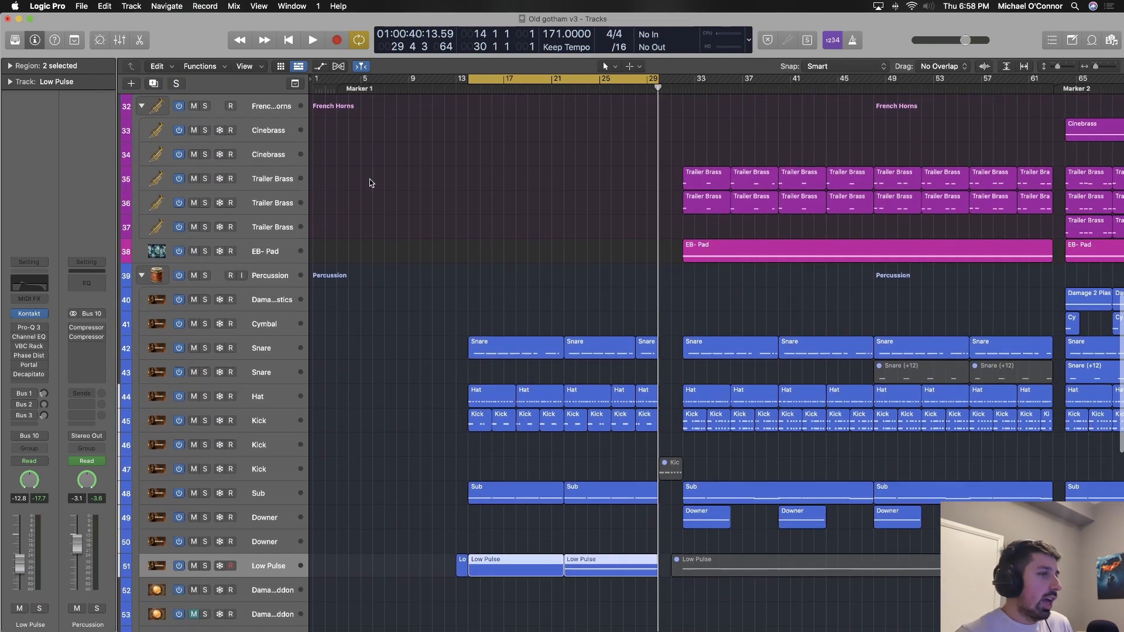
scroll(369, 179, down, 12)
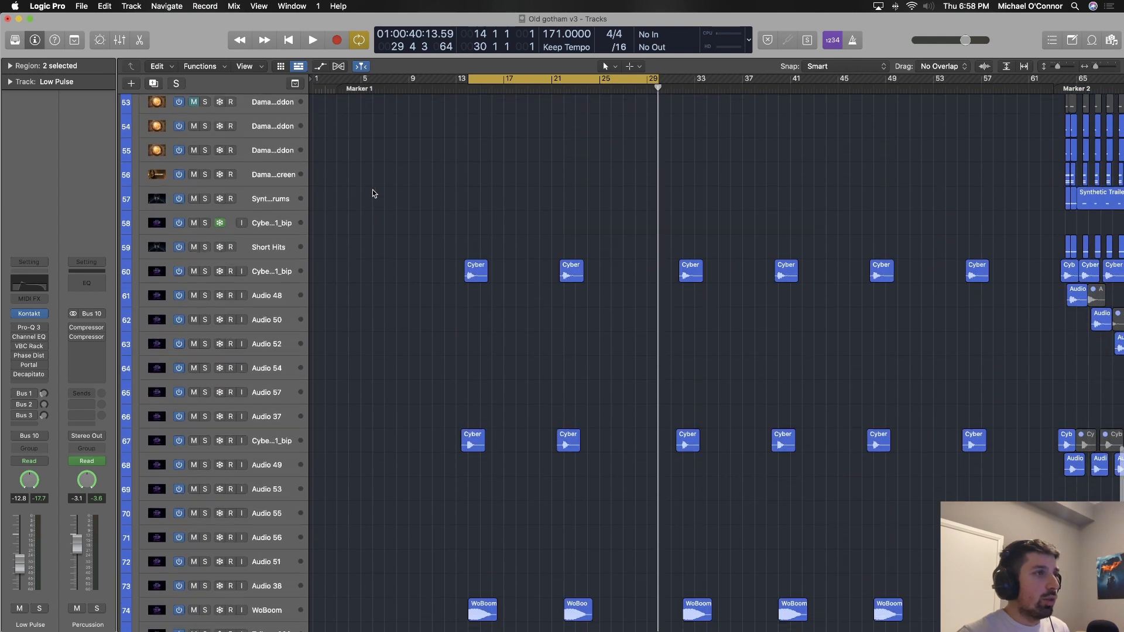
scroll(464, 331, down, 2)
click(279, 222)
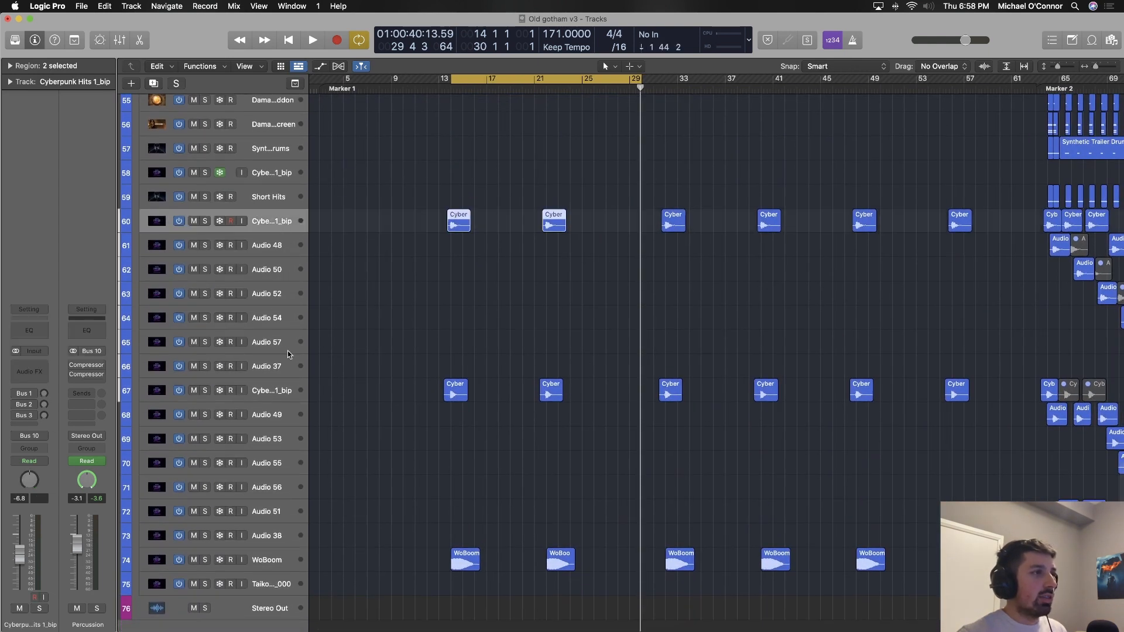
click(286, 391)
scroll(348, 384, down, 1)
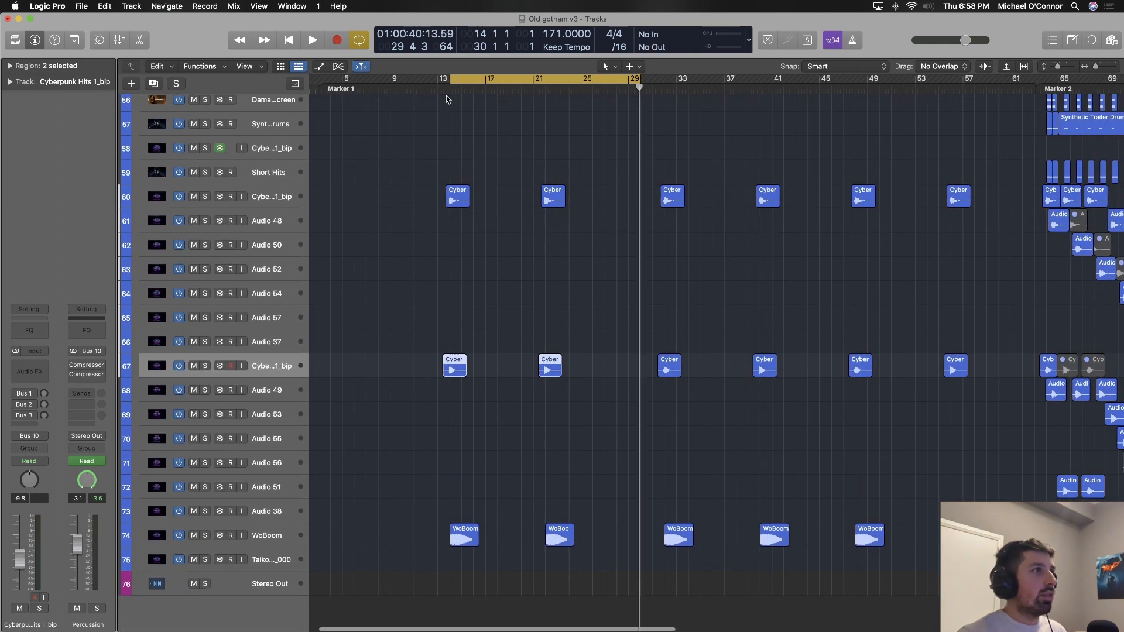
Solo Cyberpunk Hits tracks 60 and 67, add WoBoom track 74 during playback, and listen to about bar 23.
click(205, 197)
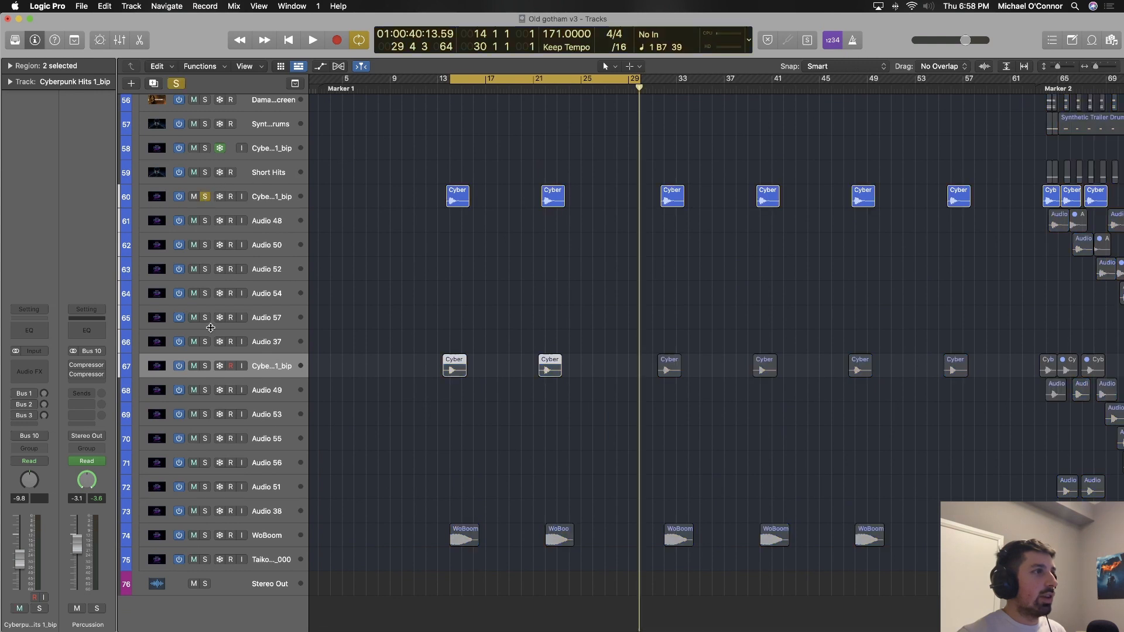
click(205, 366)
key(space)
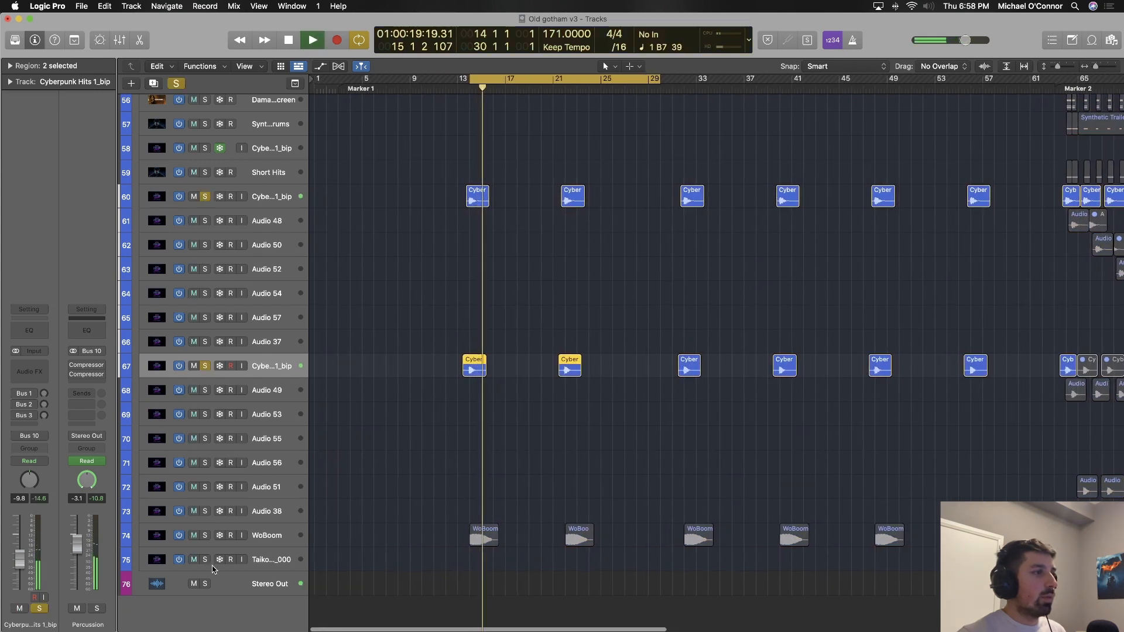
click(205, 535)
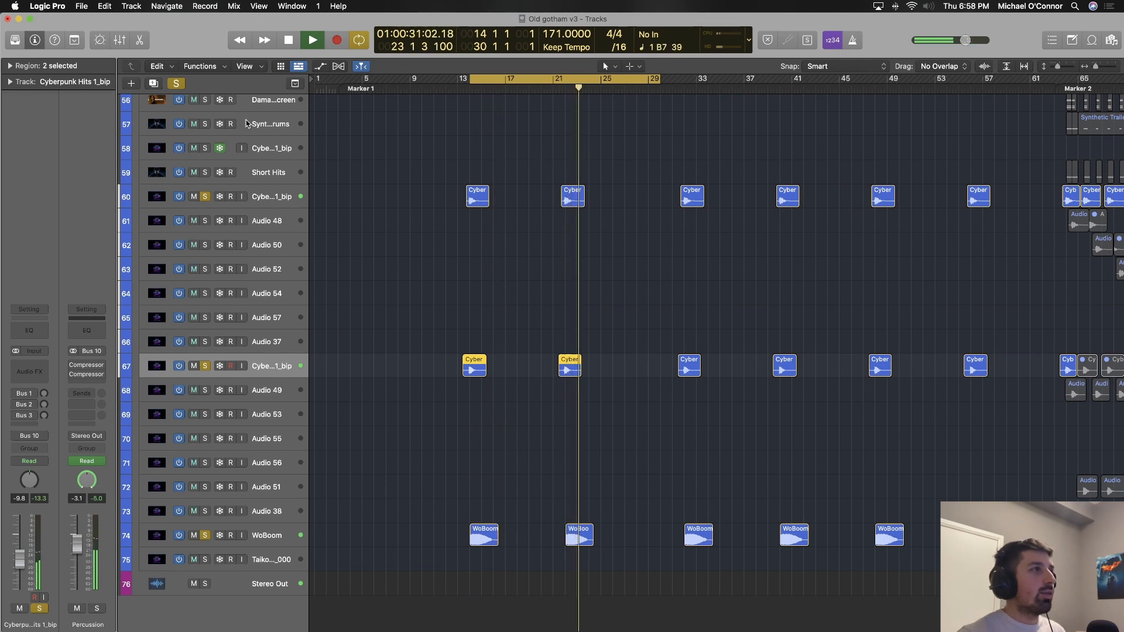
click(270, 538)
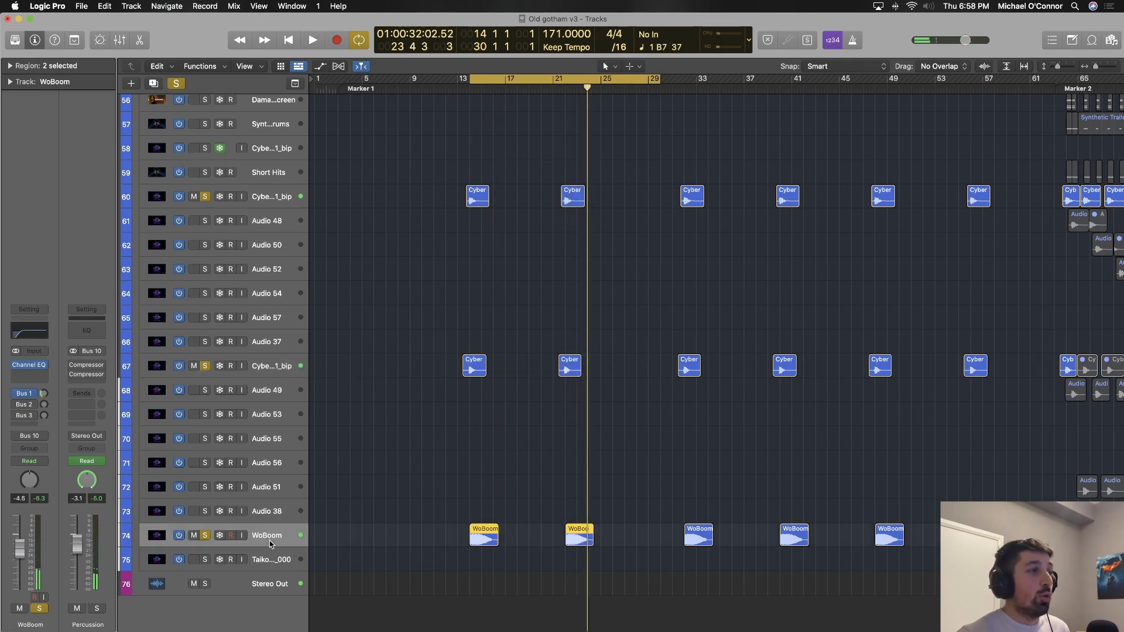
scroll(529, 530, up, 2)
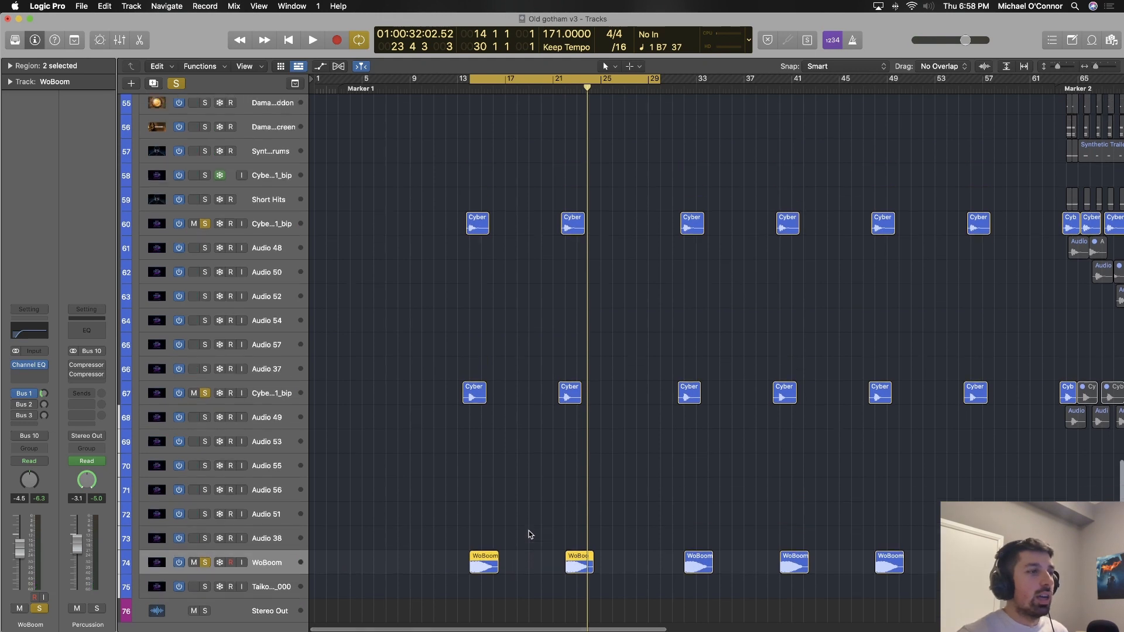
Replay the soloed Cyberpunk Hits and WoBoom layers from bar 14 to about bar 16.
double_click(485, 80)
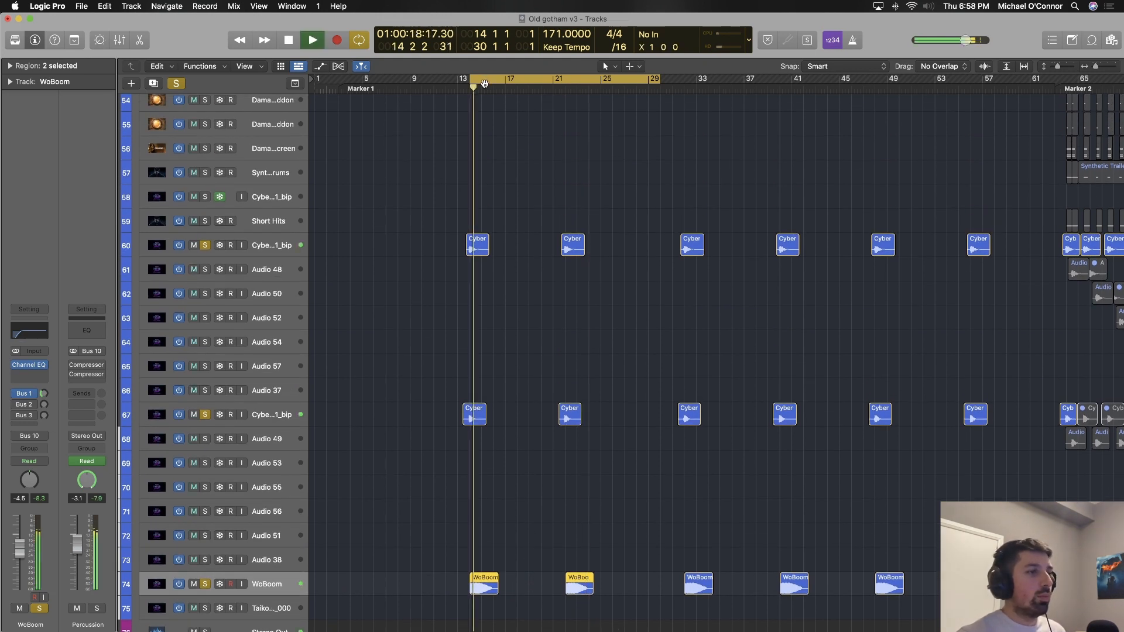
scroll(485, 86, up, 5)
scroll(280, 259, up, 10)
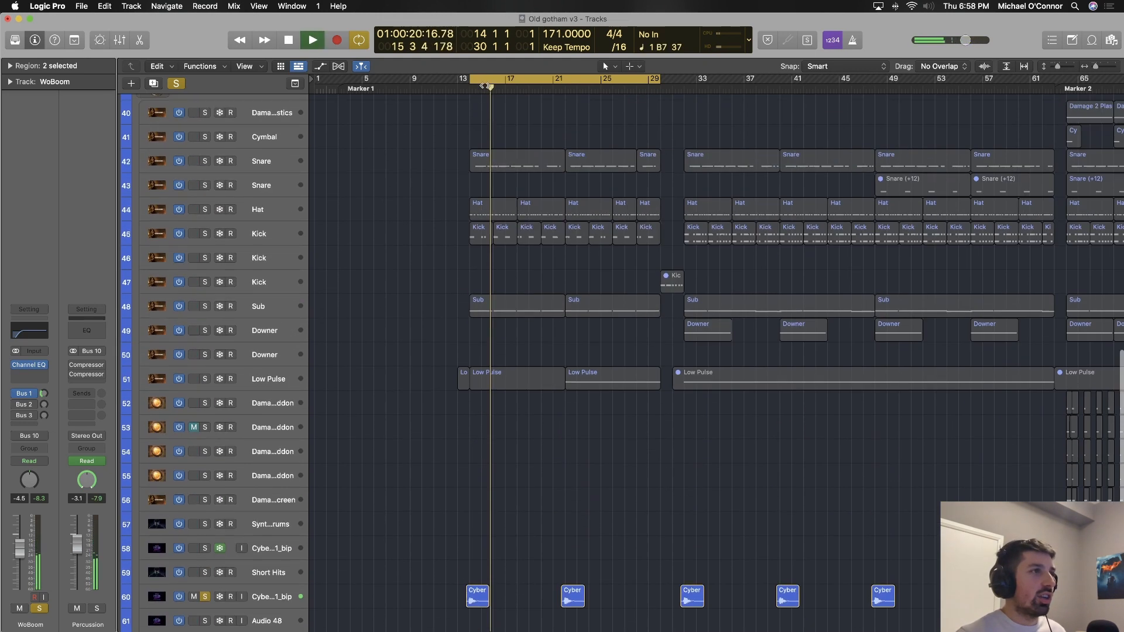
key(space)
Solo the Short Strings stack and select the Short and Long Strings regions between about bars 14 and 29.
scroll(485, 235, up, 10)
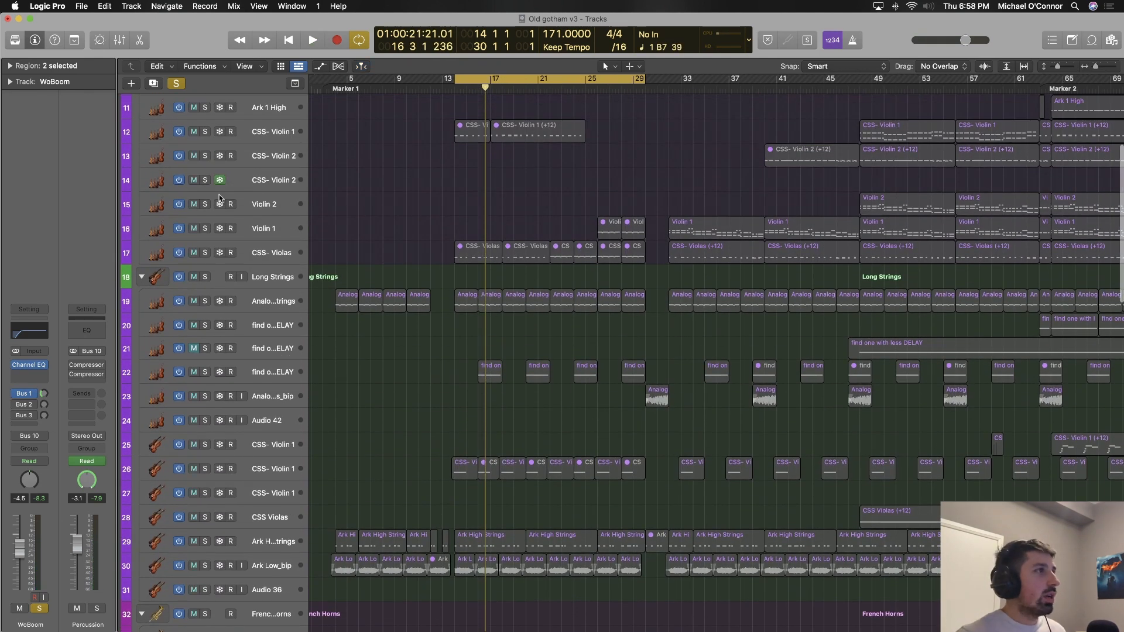
scroll(204, 114, up, 5)
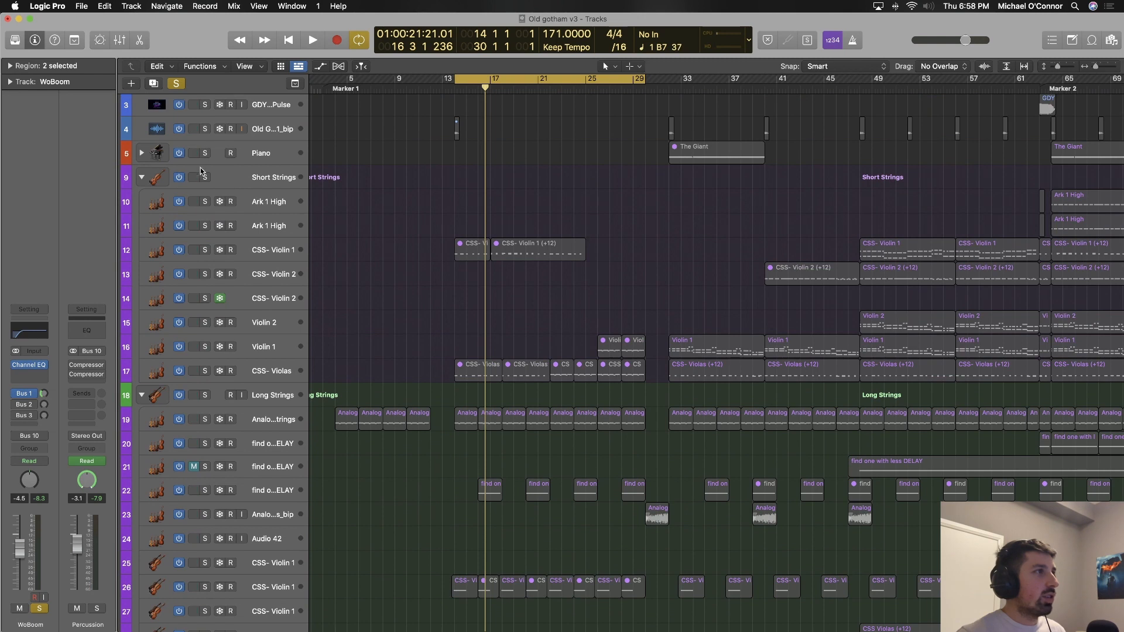
click(205, 177)
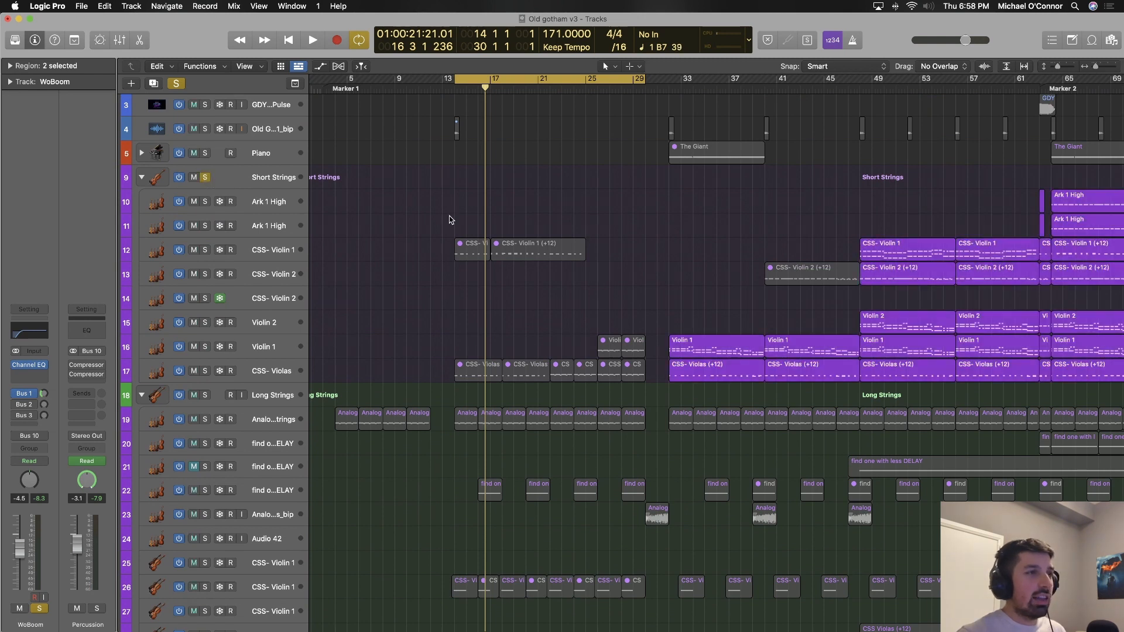
drag(449, 220, 643, 612)
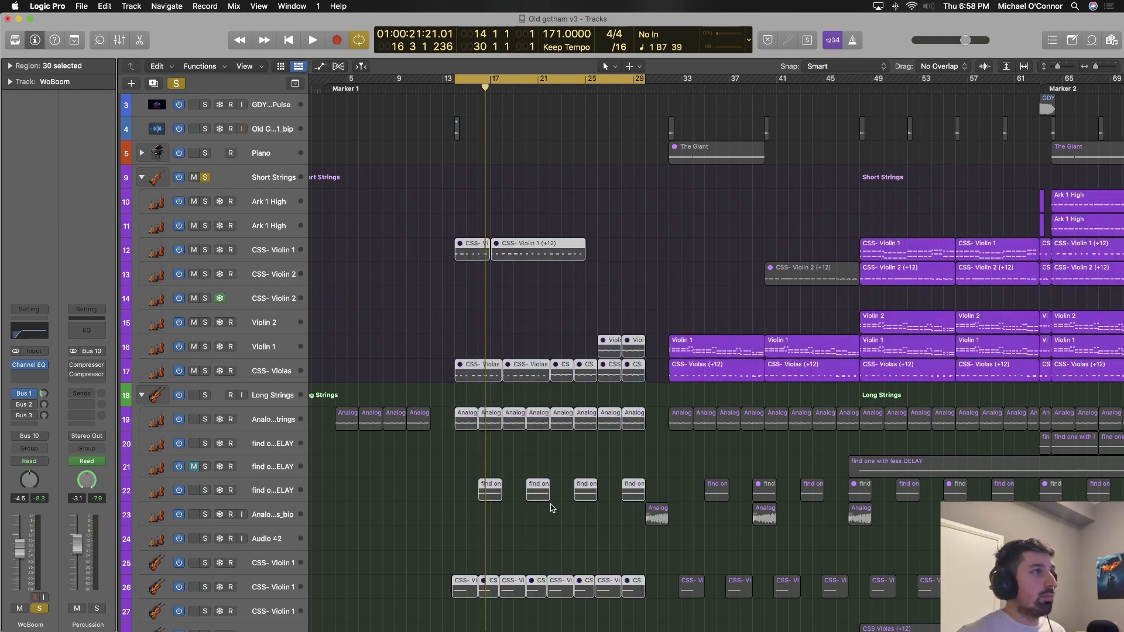
Unsolo the Short Strings stack, clear all remaining solos, and view the selected string regions.
click(205, 177)
click(177, 84)
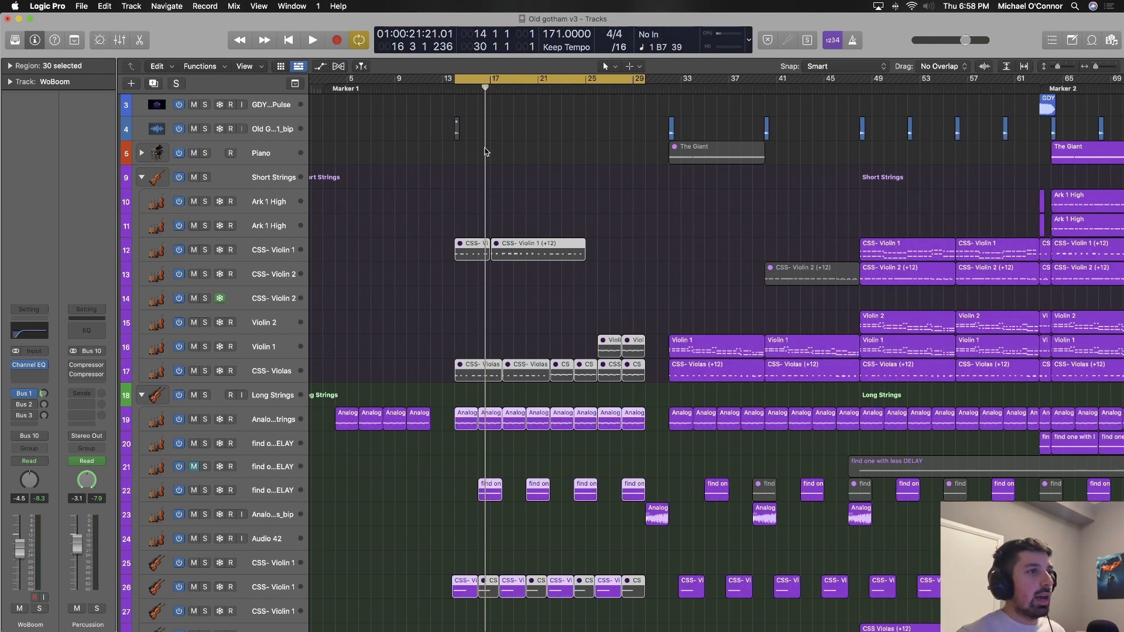
scroll(503, 136, down, 5)
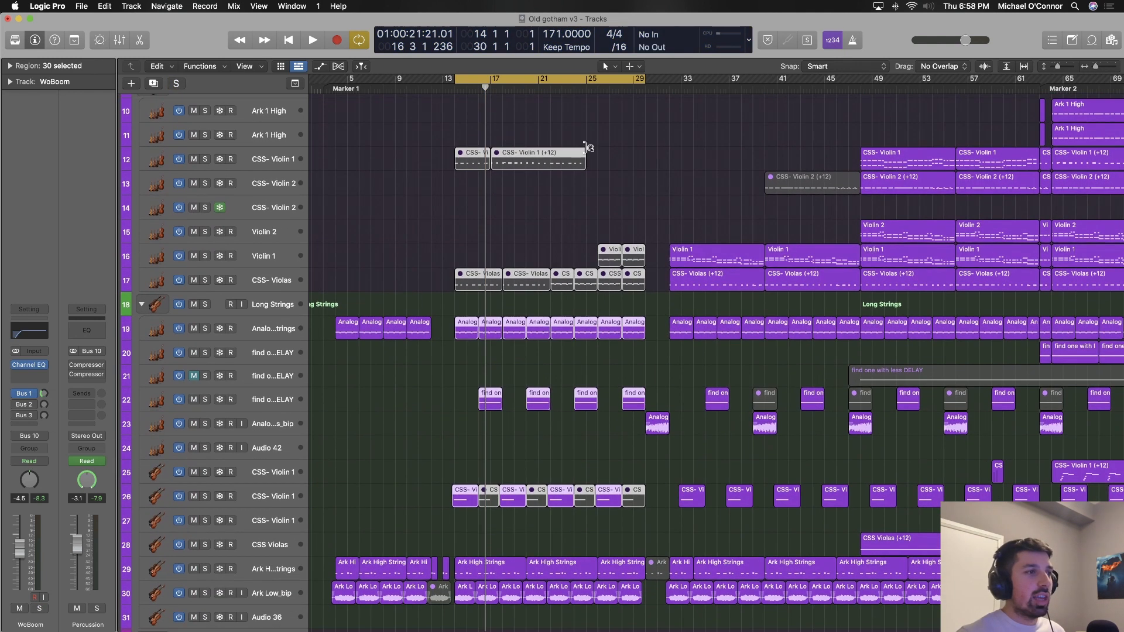
scroll(556, 170, down, 3)
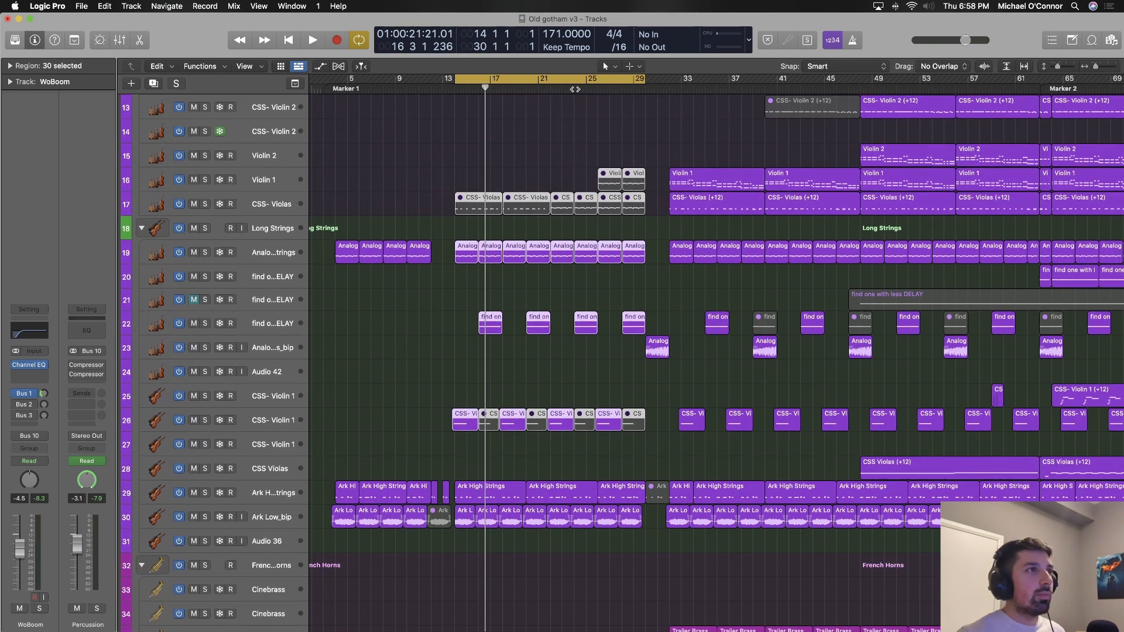
Play the full mix from about bar 19 to bar 31, turning cycling off and selecting the Analog Strings_bip track 23.
double_click(522, 88)
scroll(522, 88, left, 1)
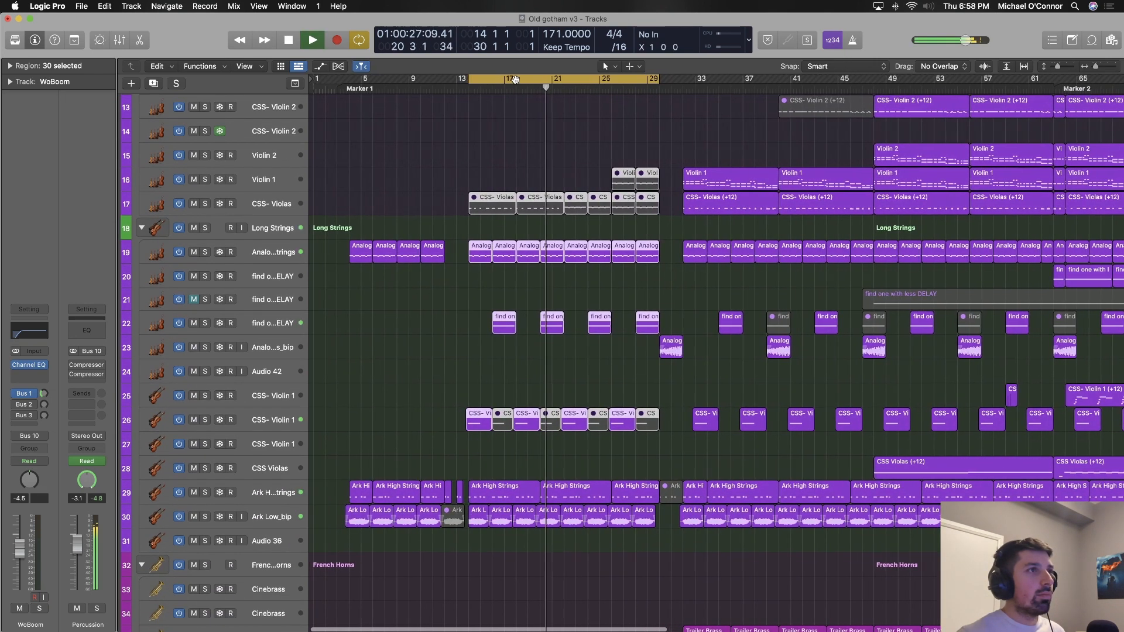
click(515, 79)
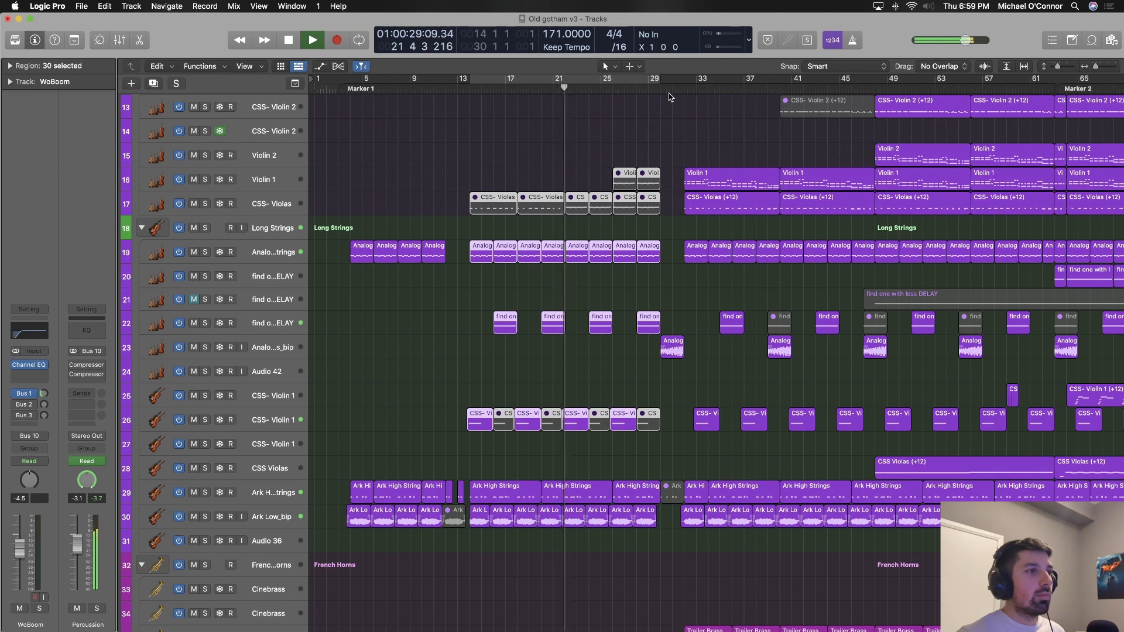
scroll(748, 160, right, 2)
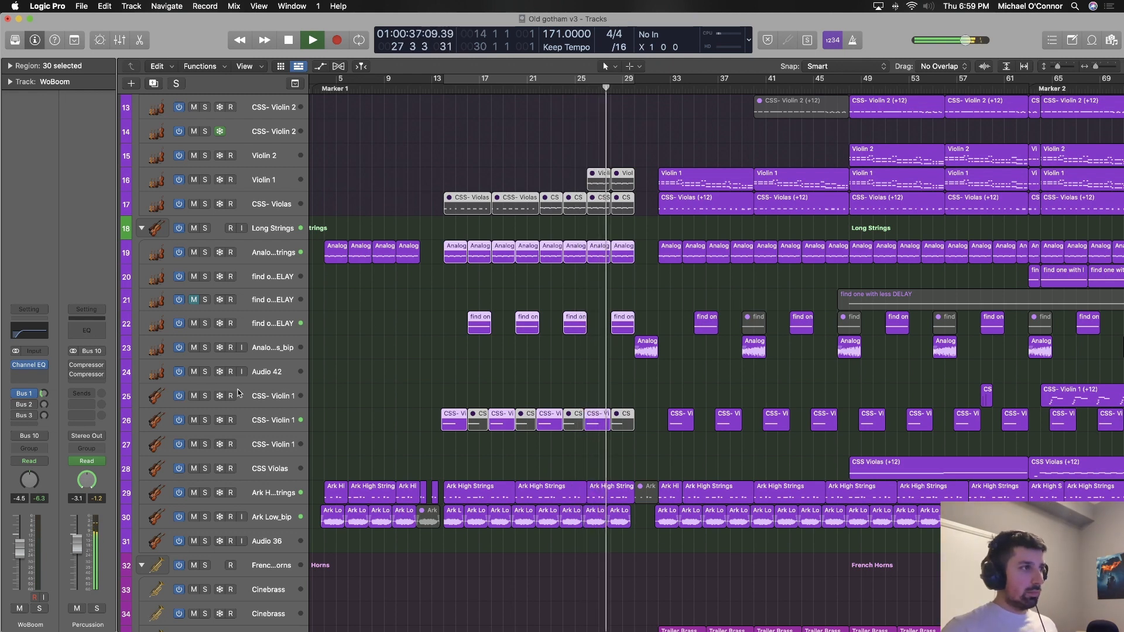
click(255, 349)
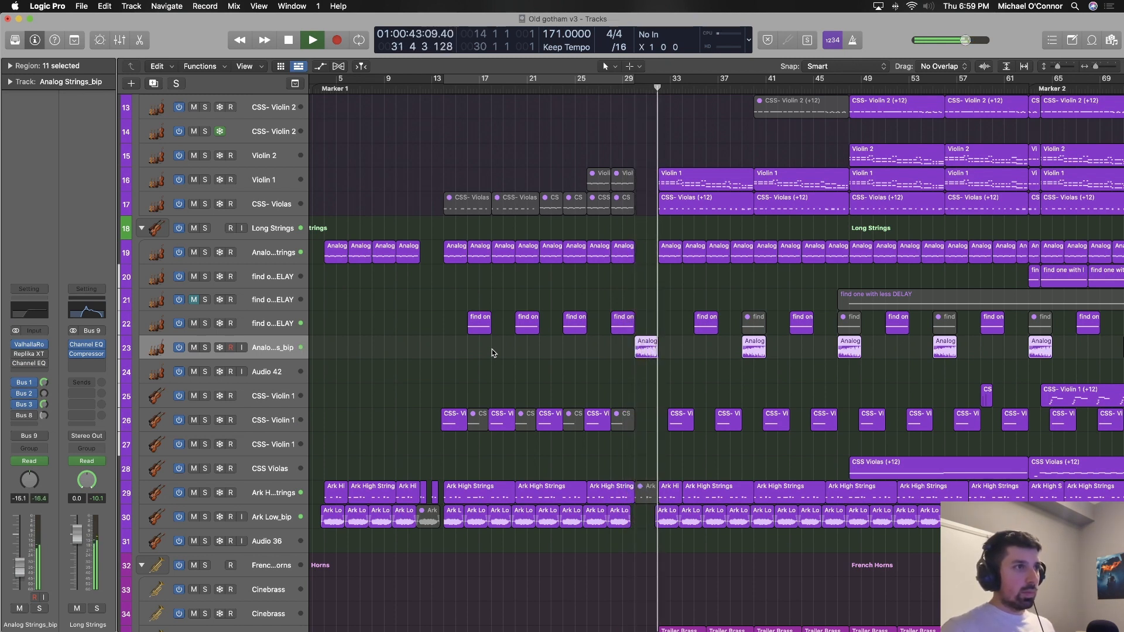
key(space)
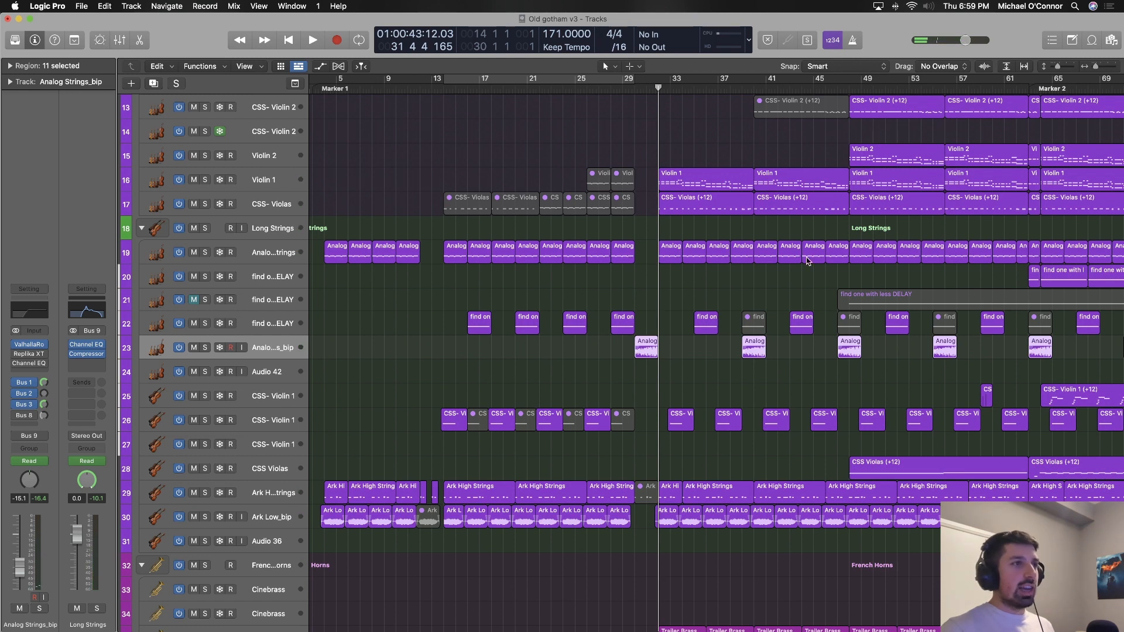
Solo the Analog Strings_bip track 23 and listen to it from bar 30 to about bar 32.
key(ctrl+s)
click(632, 83)
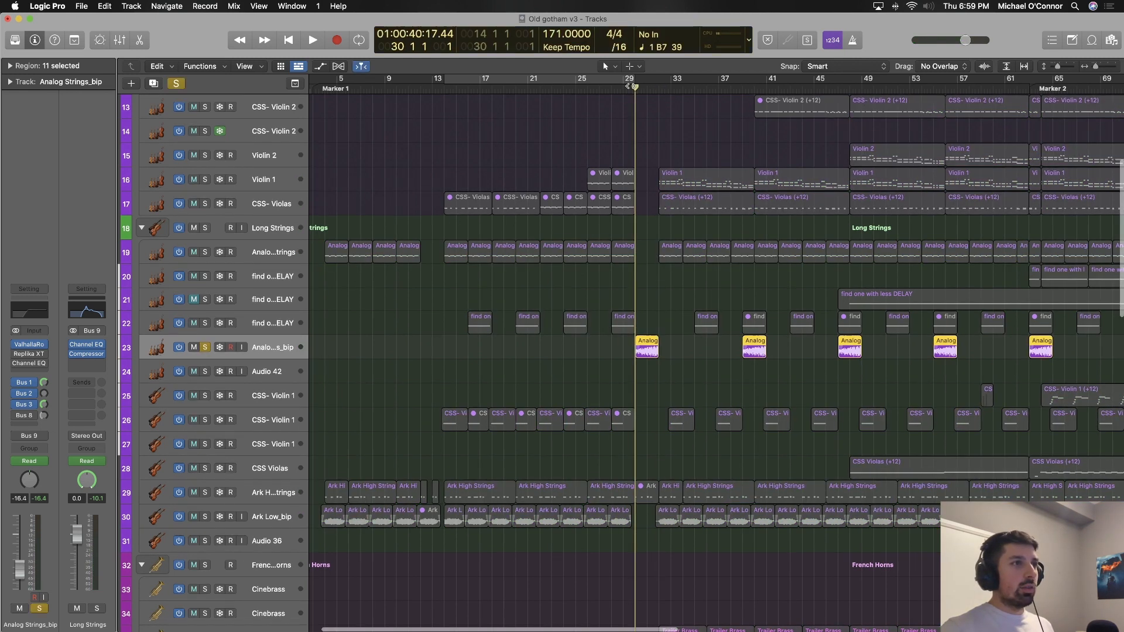
key(space)
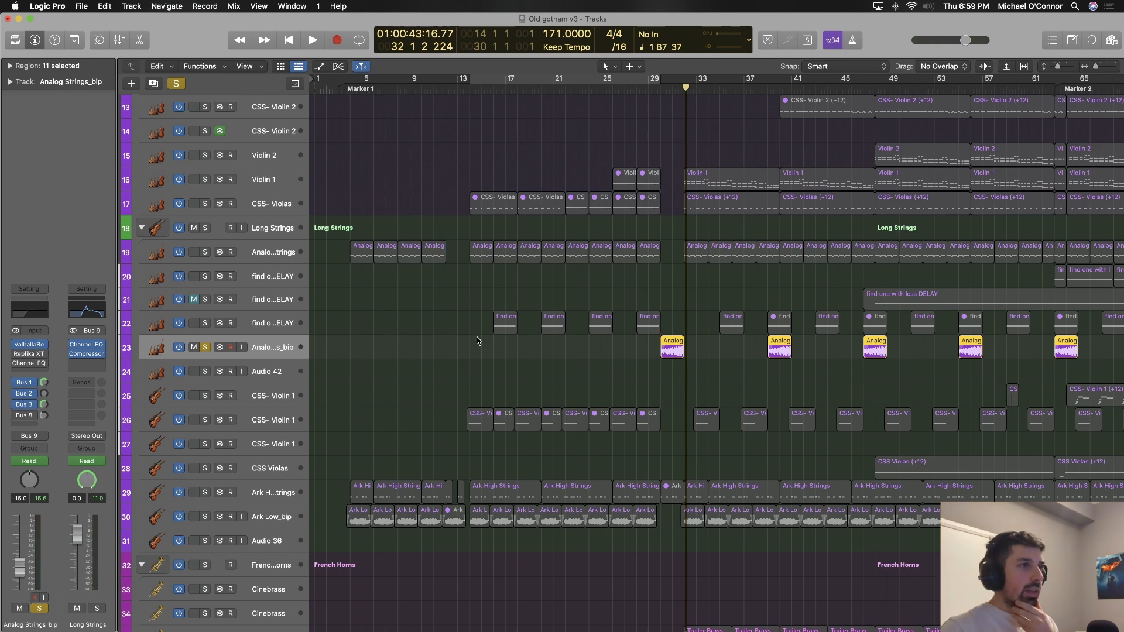
Add the find one with less DELAY track 22 to the solo and listen from about bar 20 to bar 21.
click(262, 324)
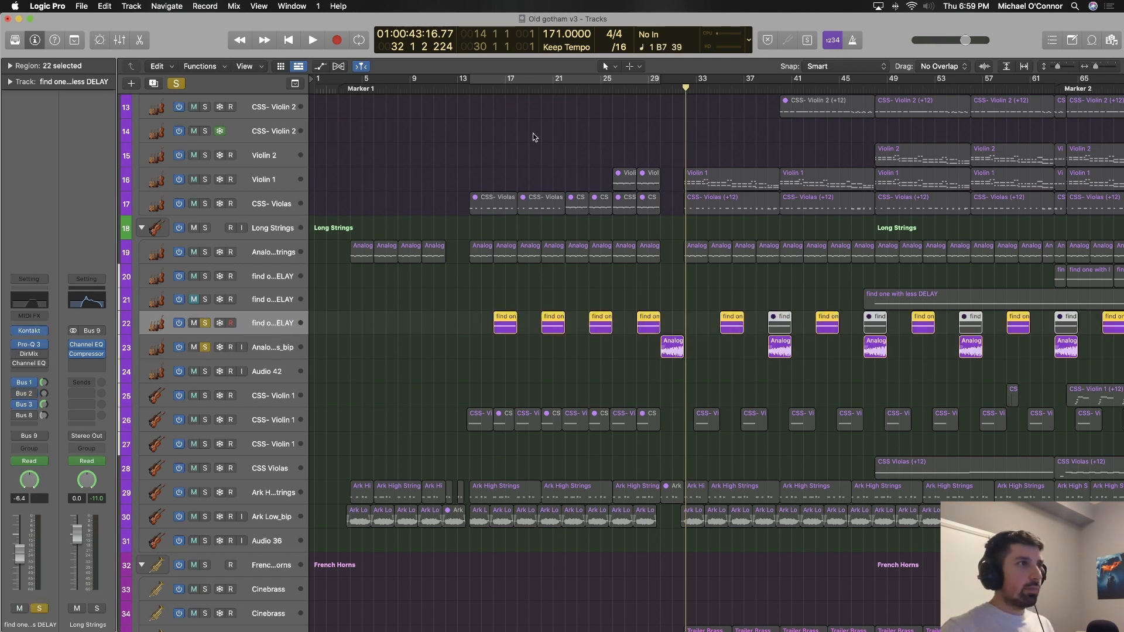
click(541, 89)
key(space)
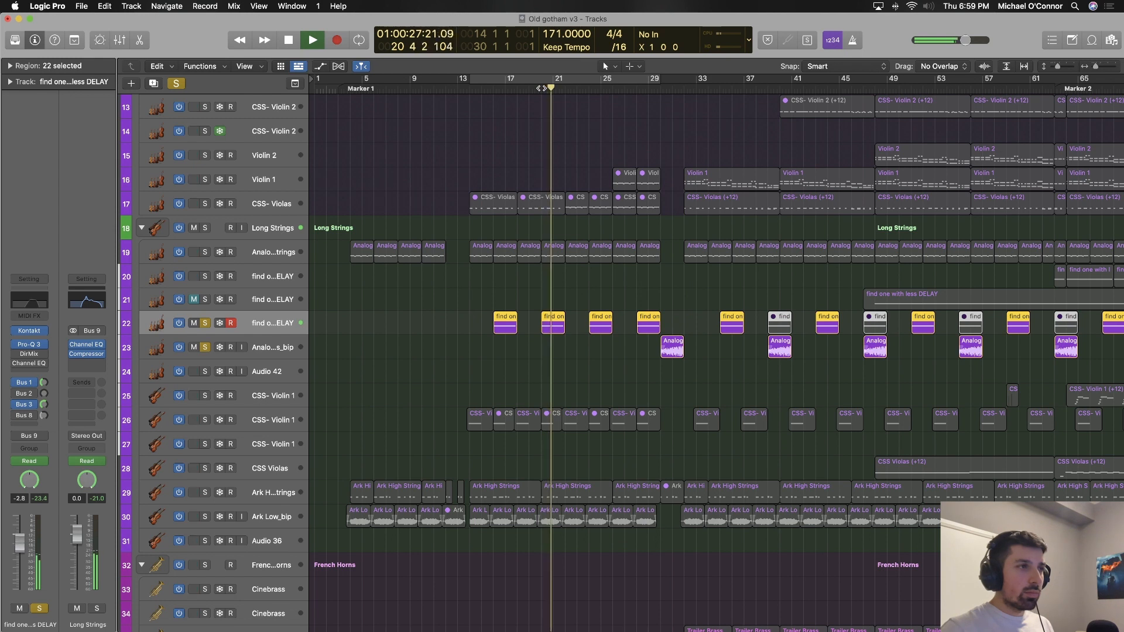
key(space)
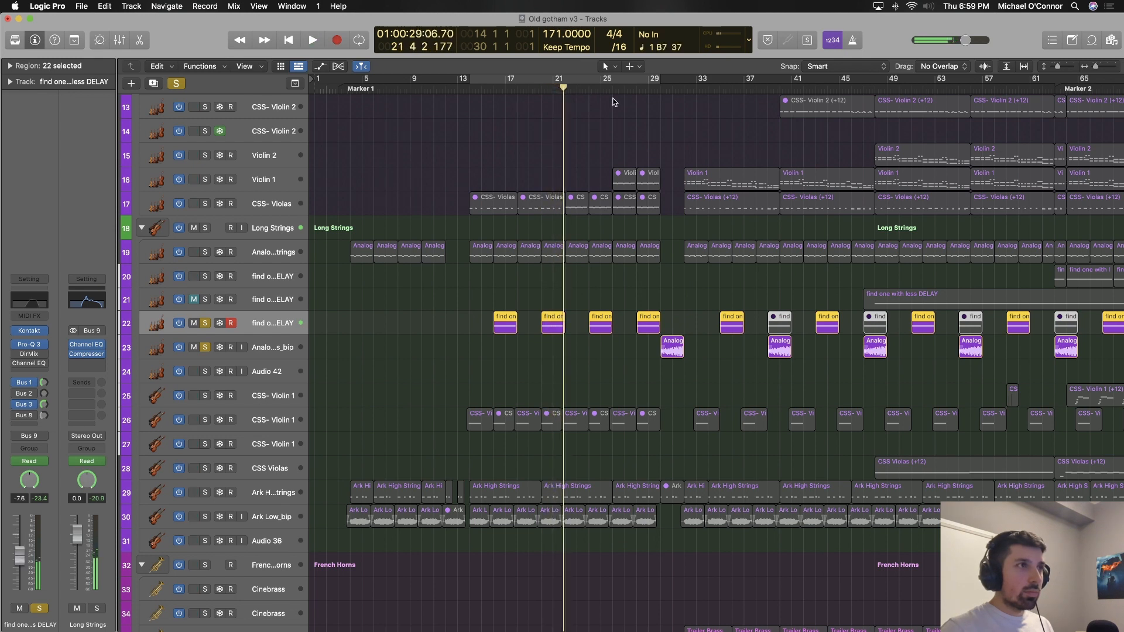
Listen to soloed tracks 22 and 23 from about bar 30 to bar 32, pausing near bar 31.
click(672, 90)
key(space)
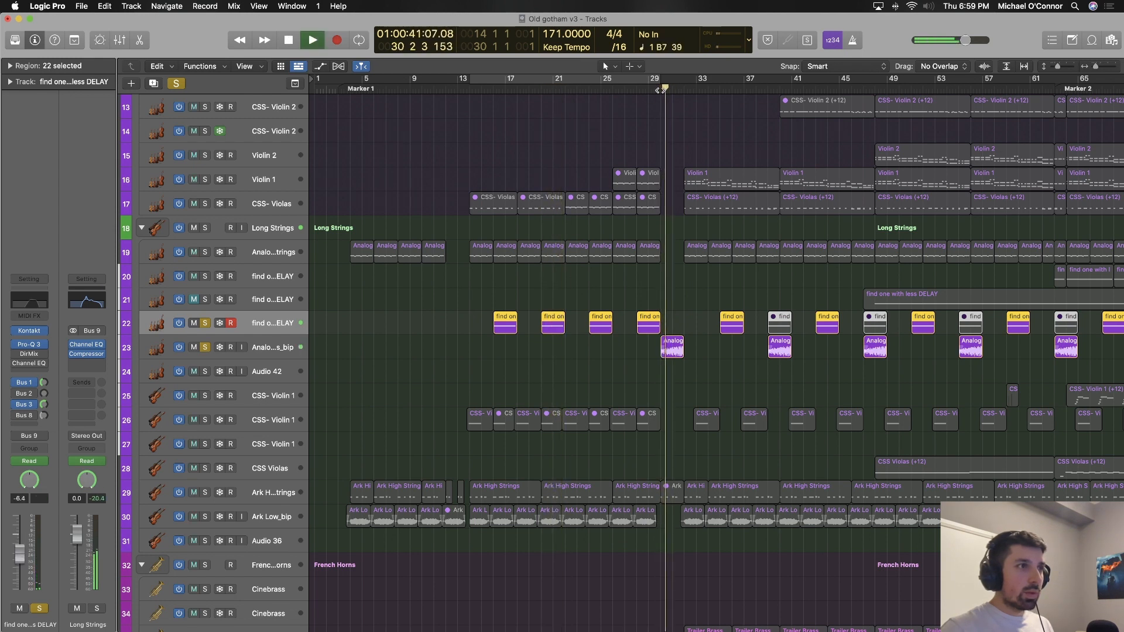
click(626, 297)
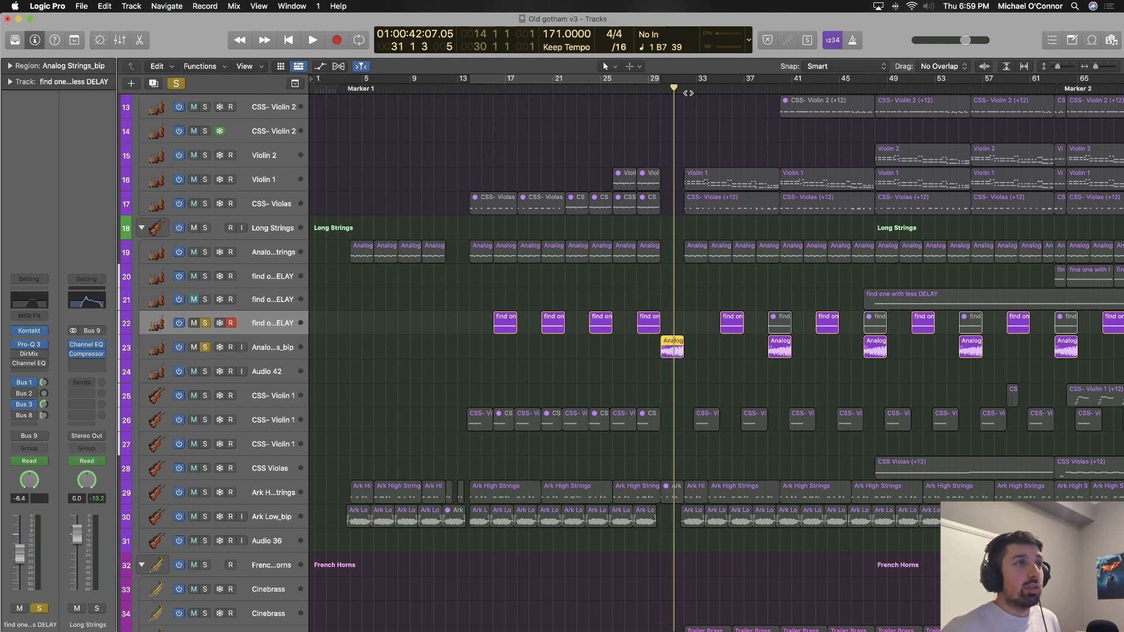
double_click(650, 90)
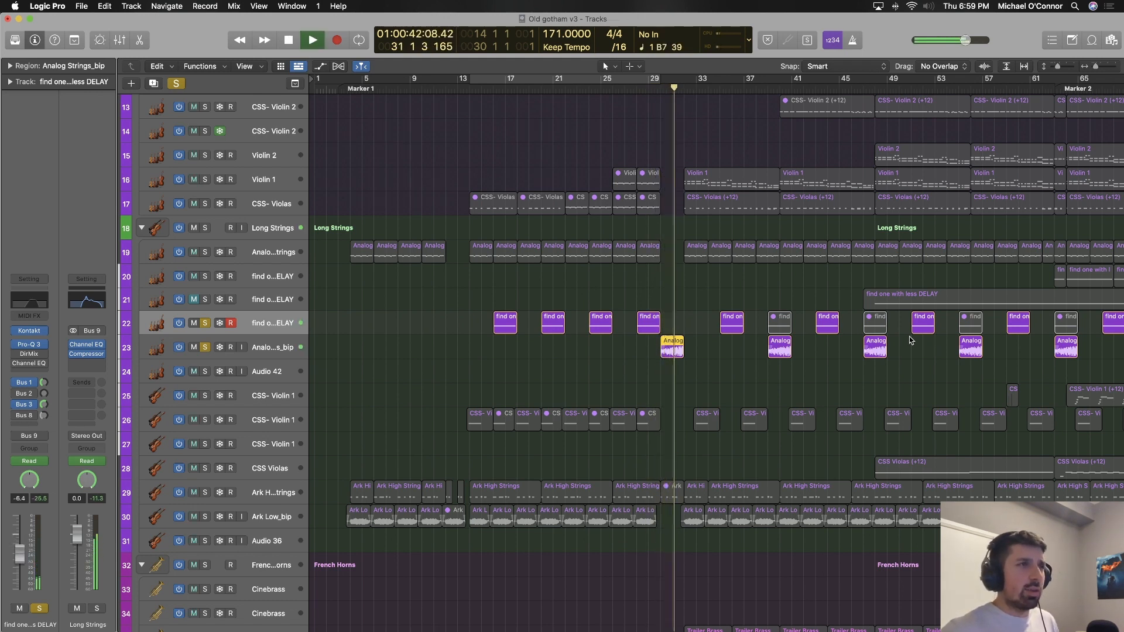
key(space)
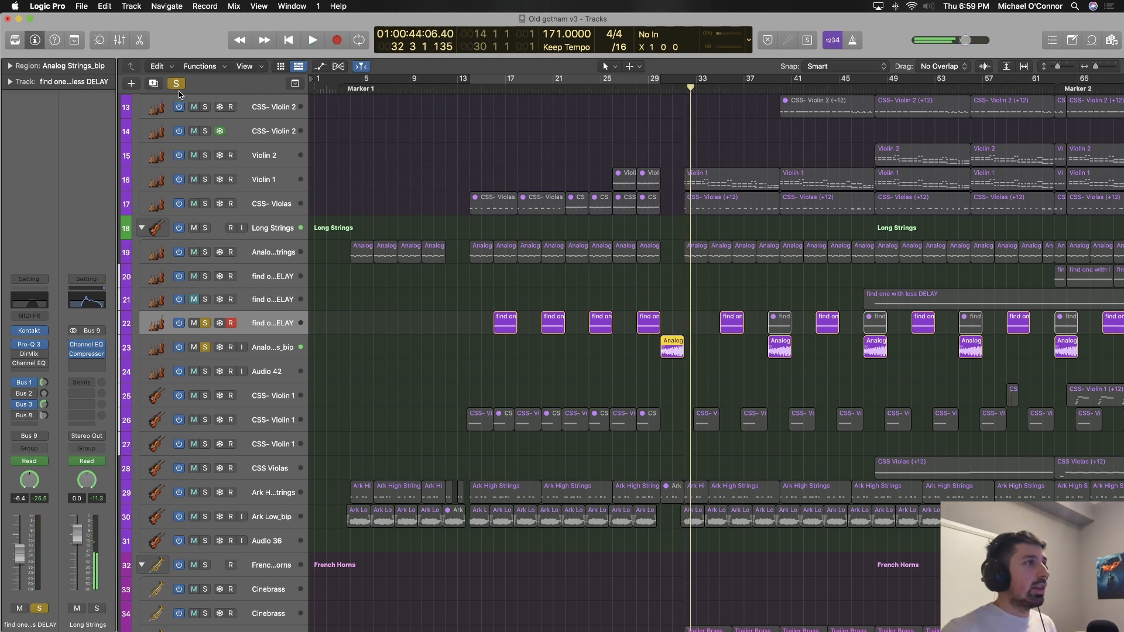
Clear the solos and play the full mix from about bar 31 to bar 48, following the string, brass and percussion tracks.
click(180, 86)
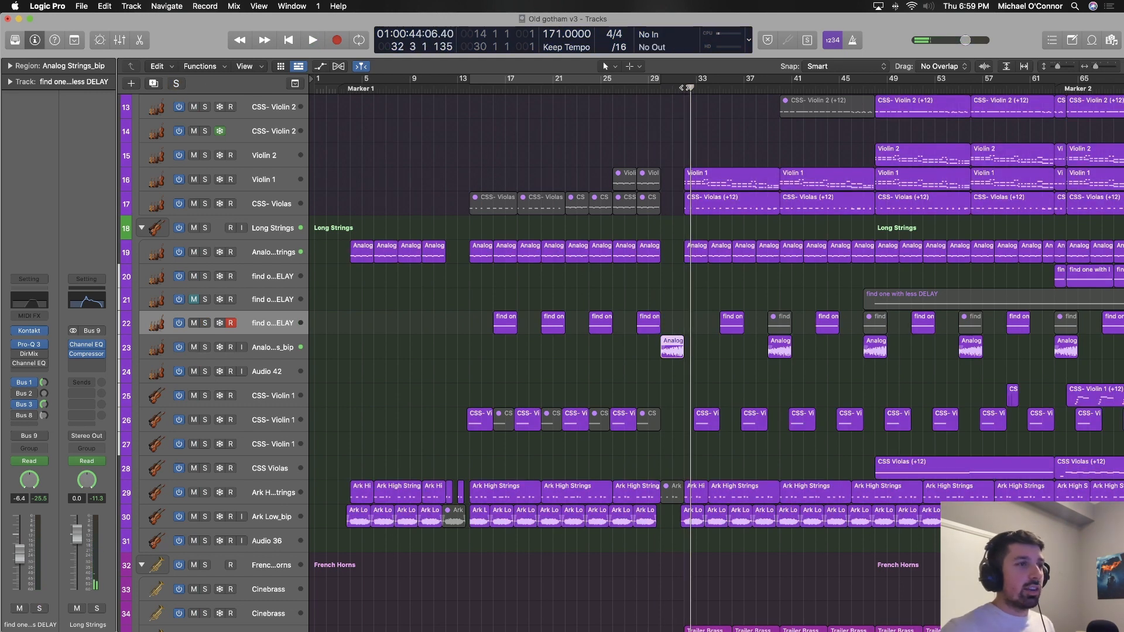
click(672, 86)
key(space)
scroll(715, 239, up, 6)
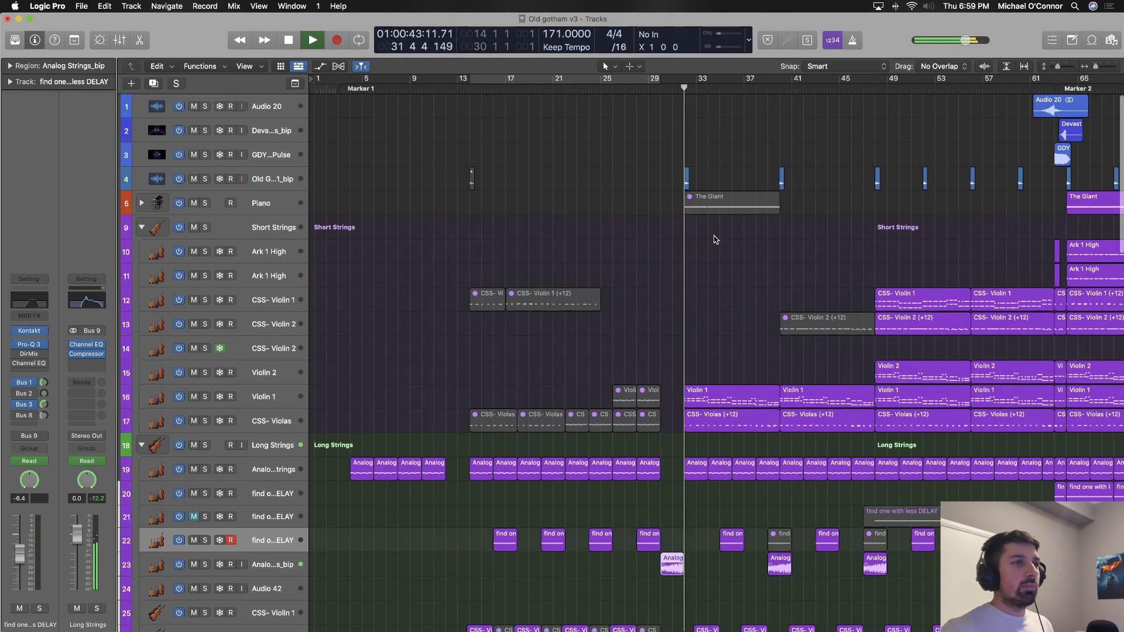
scroll(716, 240, down, 12)
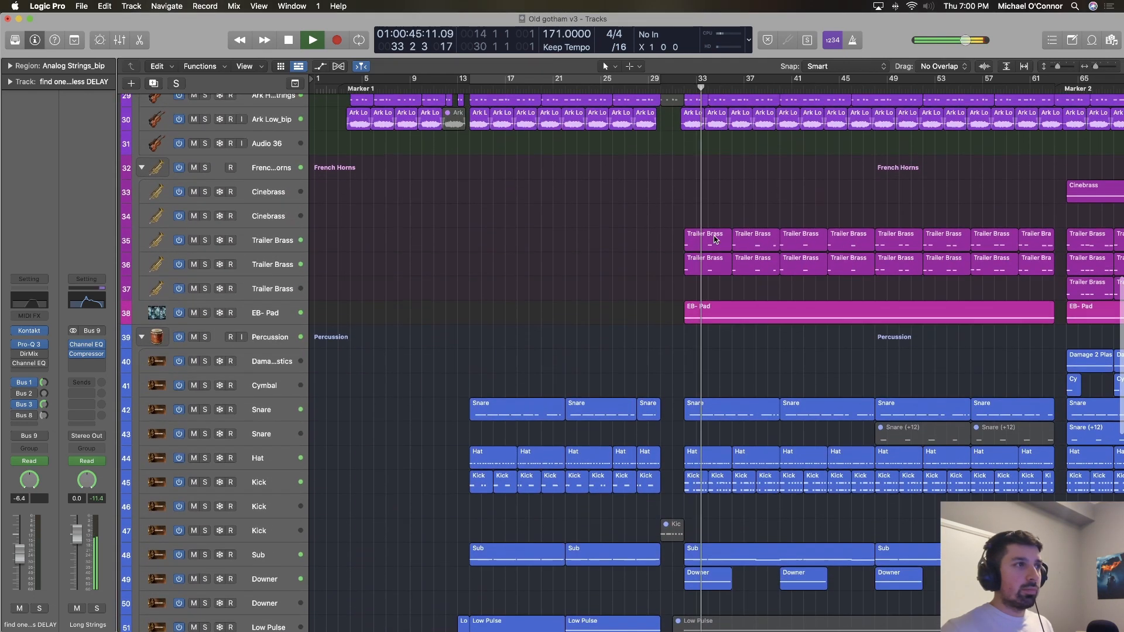
scroll(714, 238, right, 2)
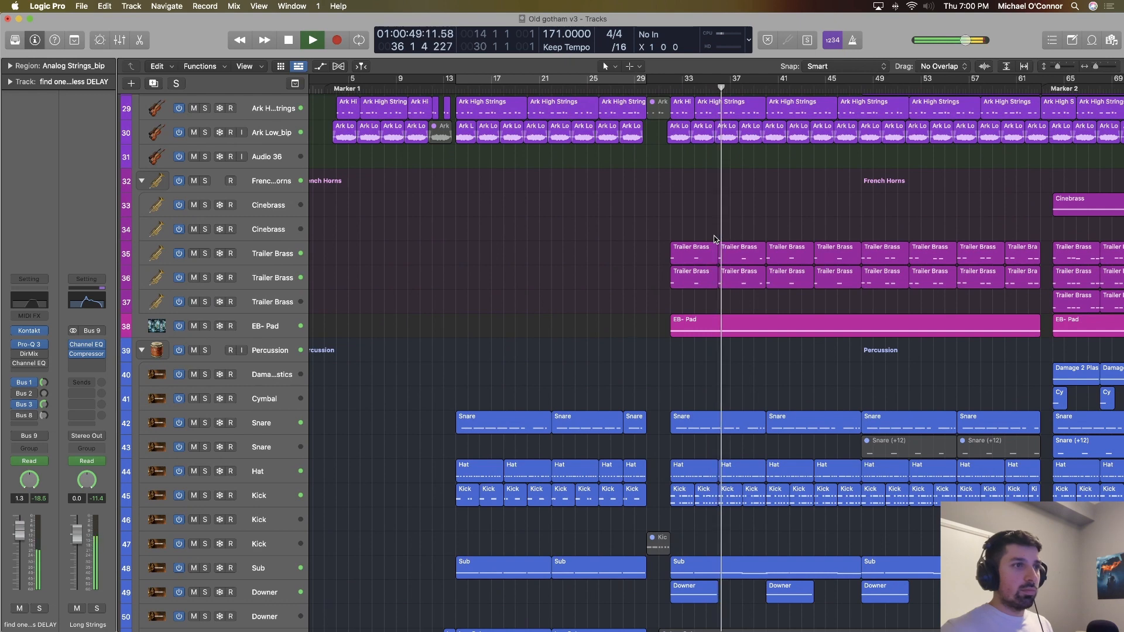
scroll(715, 239, up, 6)
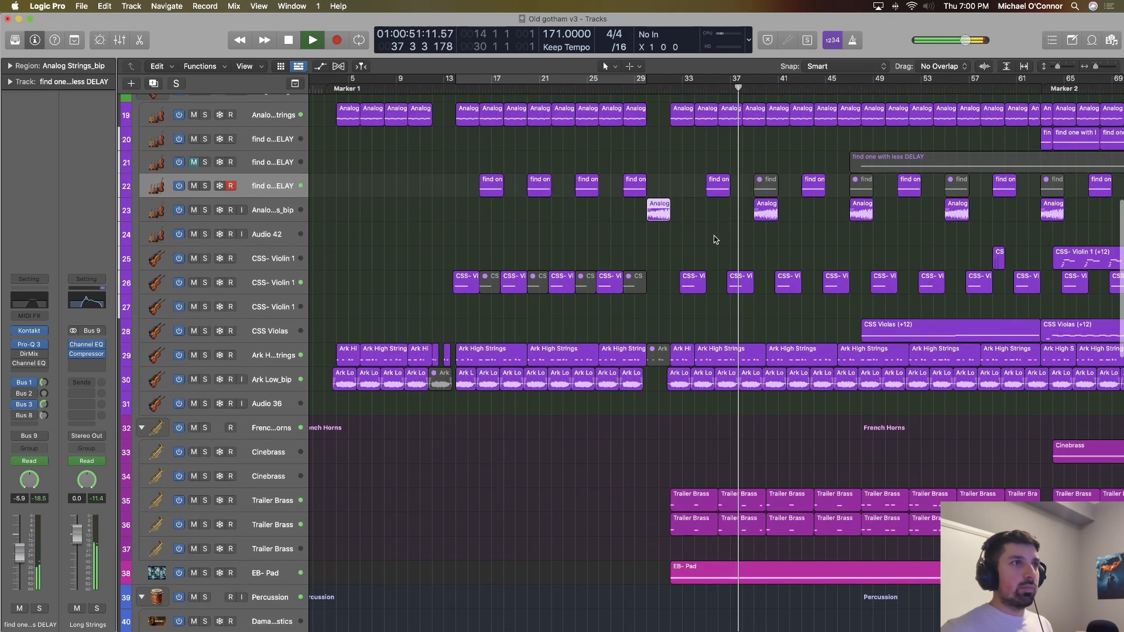
scroll(715, 239, up, 5)
scroll(716, 239, right, 5)
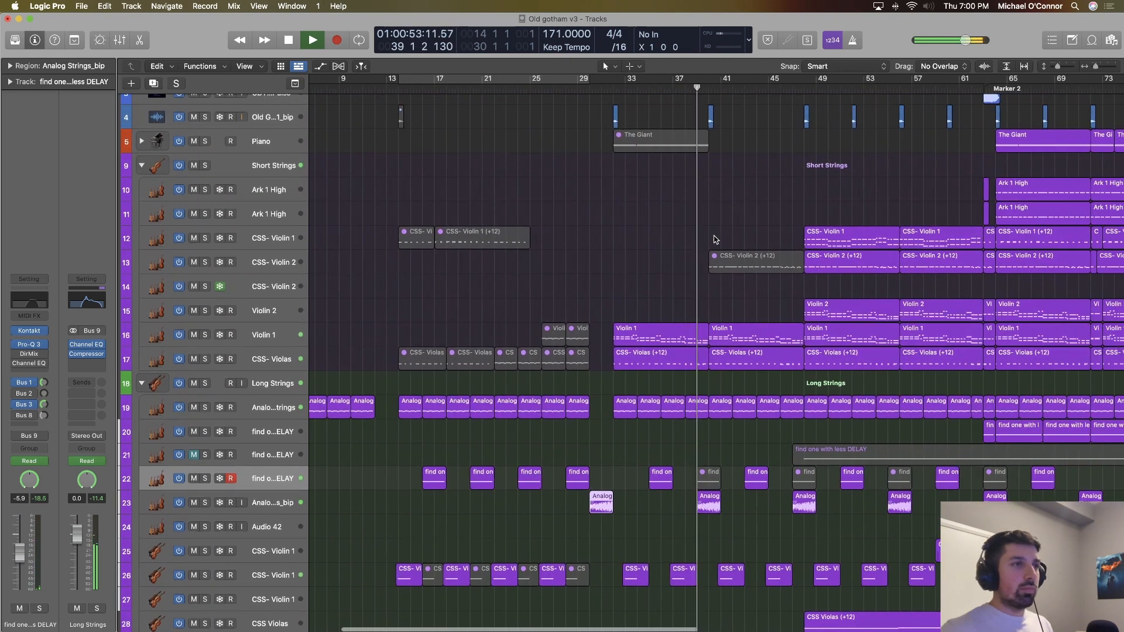
scroll(715, 239, down, 4)
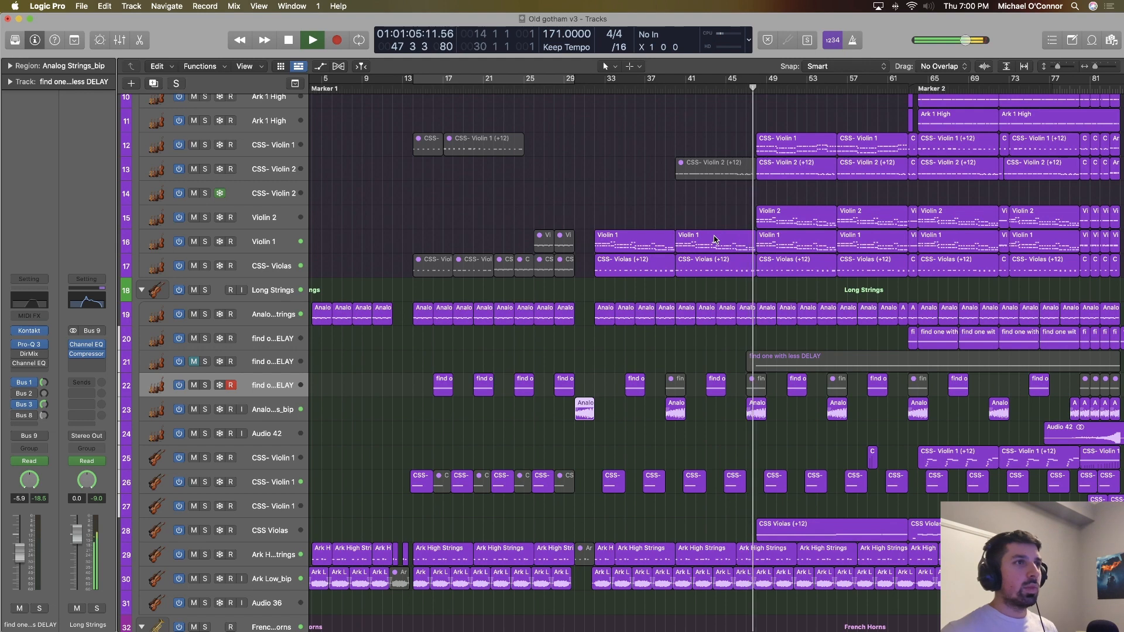
key(space)
Select the Ark High Strings track 29 and the Ark Low_bip track 30 together.
scroll(714, 239, down, 1)
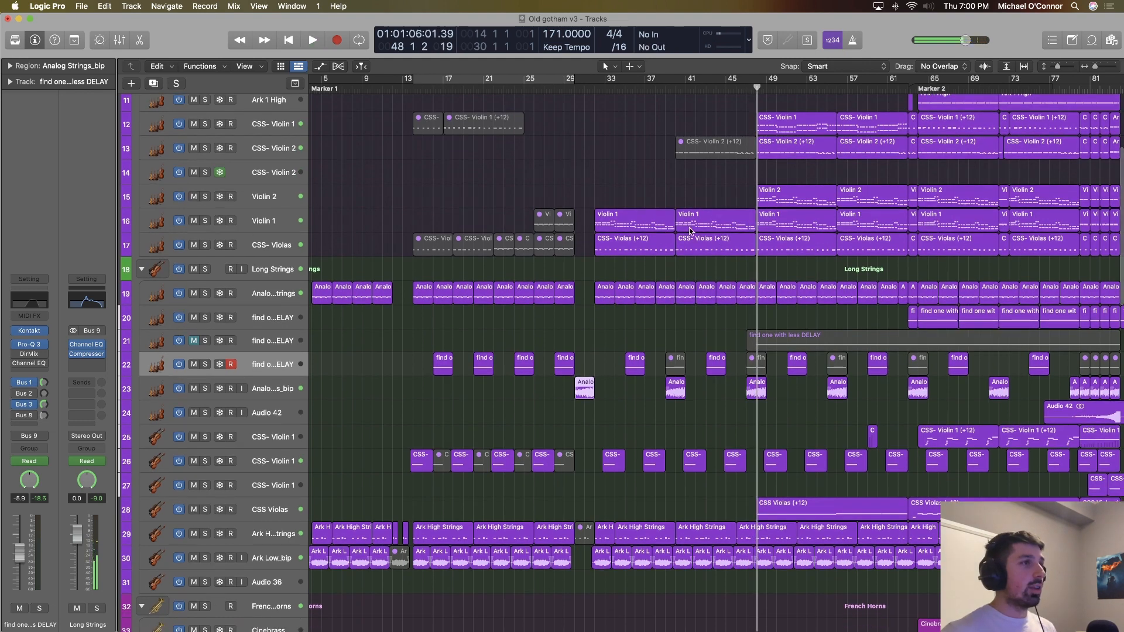
scroll(501, 212, down, 6)
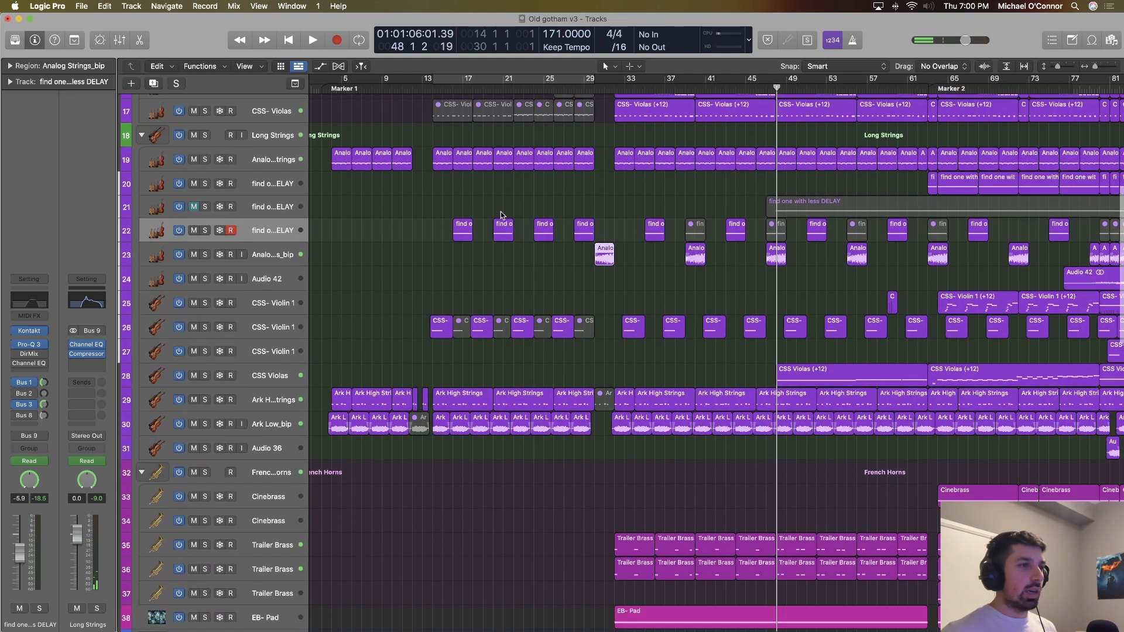
scroll(501, 215, down, 3)
click(275, 325)
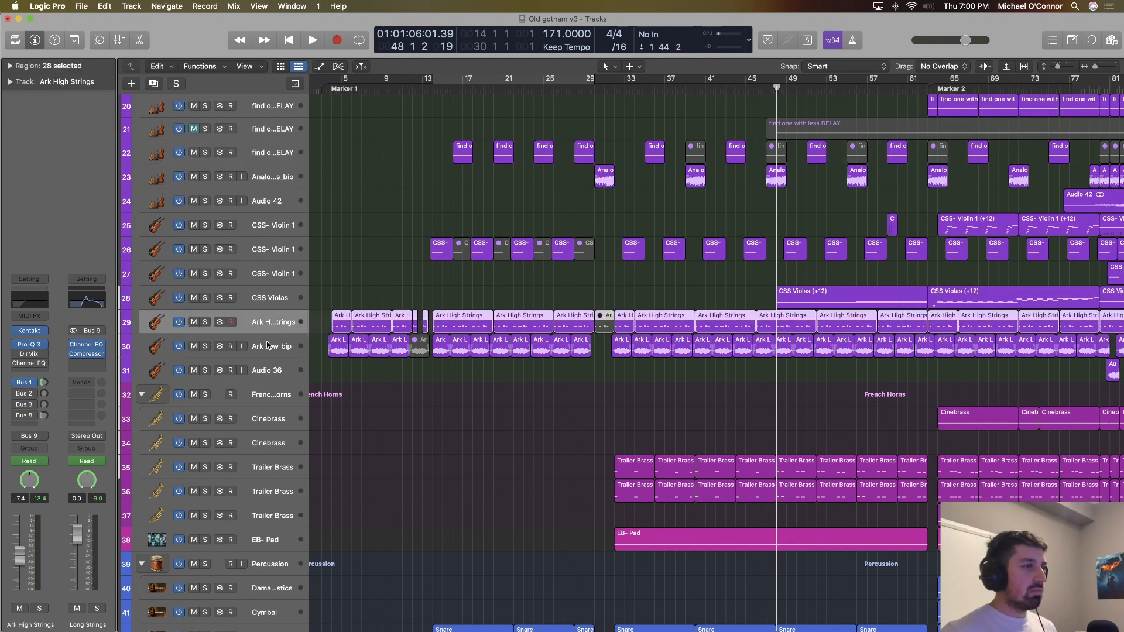
shift+click(267, 345)
Solo the EB- Pad track 38, listen from about bar 32 to bar 37, and remove its solo.
scroll(408, 310, down, 5)
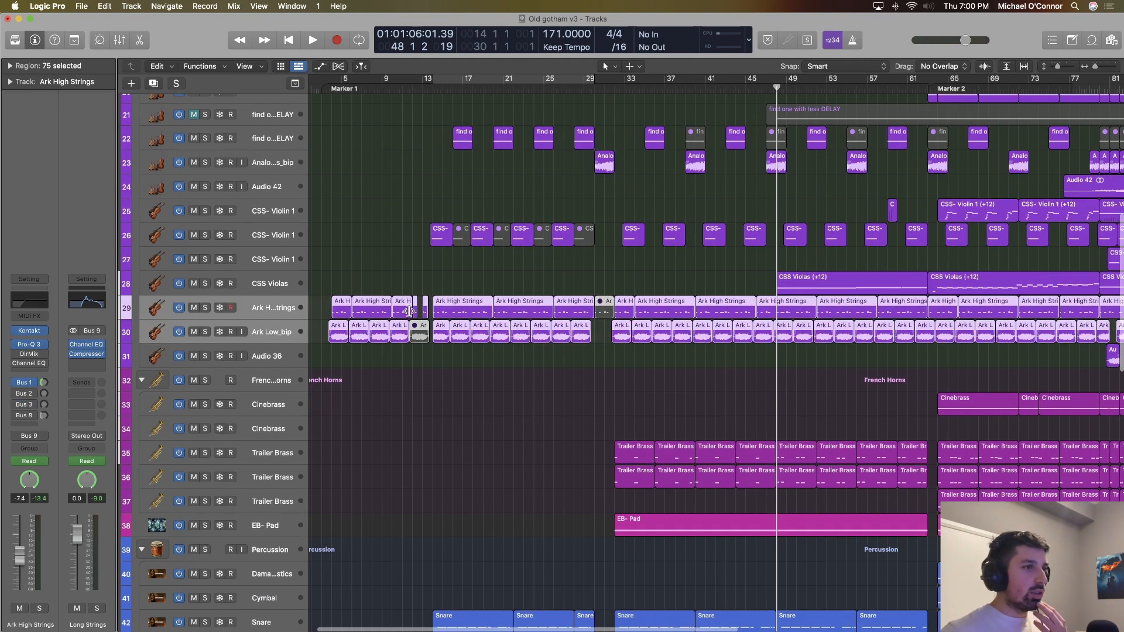
scroll(500, 350, down, 3)
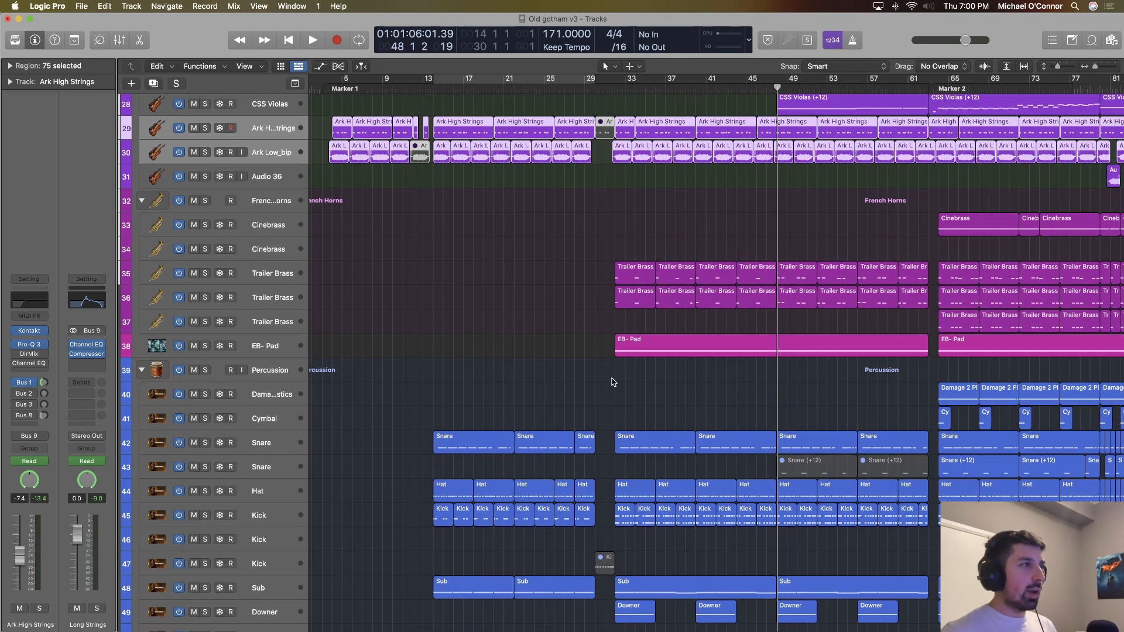
click(281, 351)
key(s)
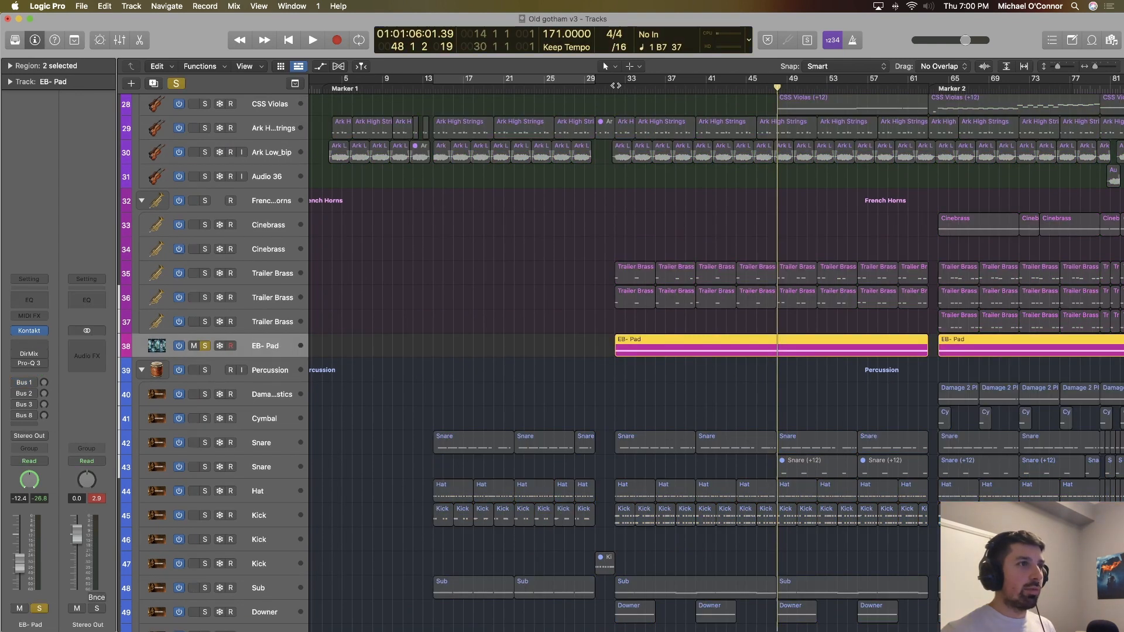
double_click(616, 86)
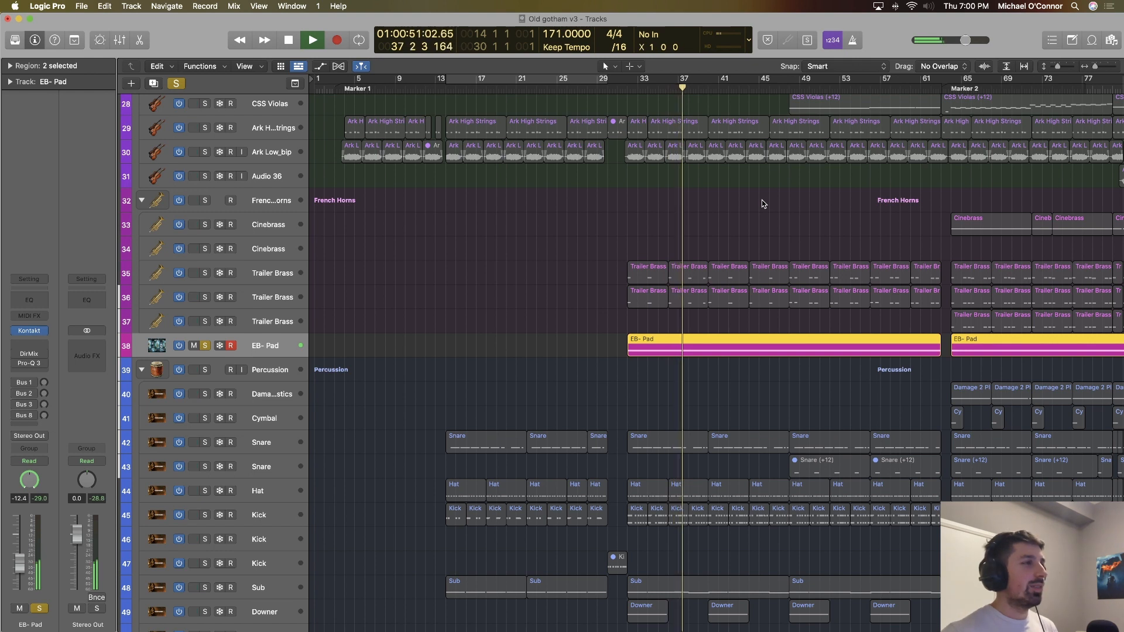
key(s)
key(space)
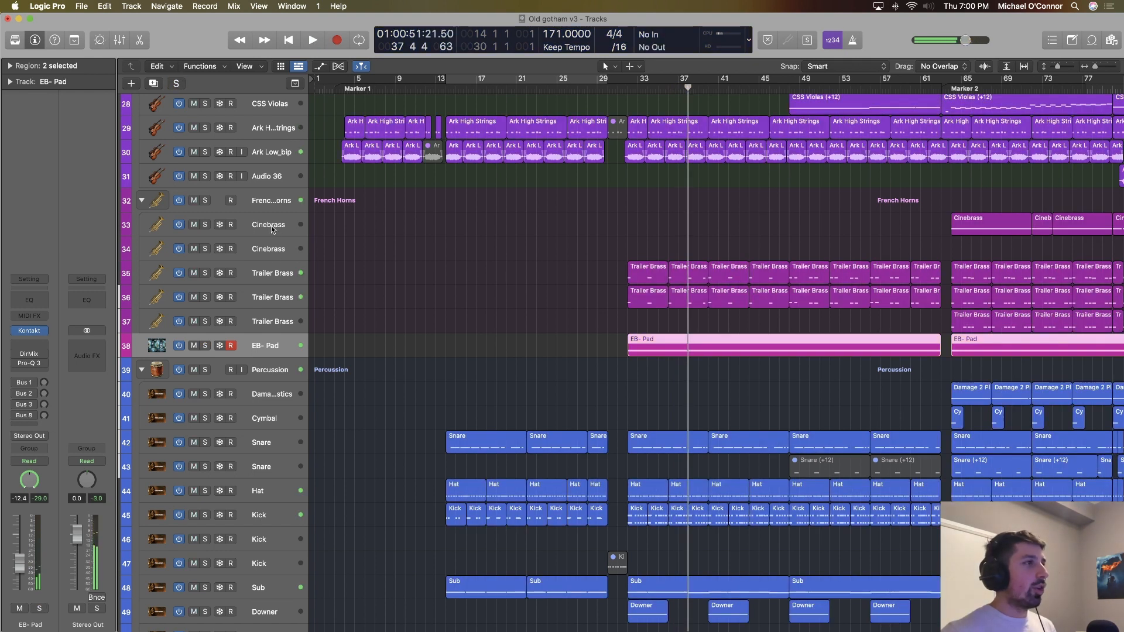
Solo the French Horns stack, set the cycle range from bar 32 to bar 57, and listen to the Trailer Brass parts briefly.
click(272, 273)
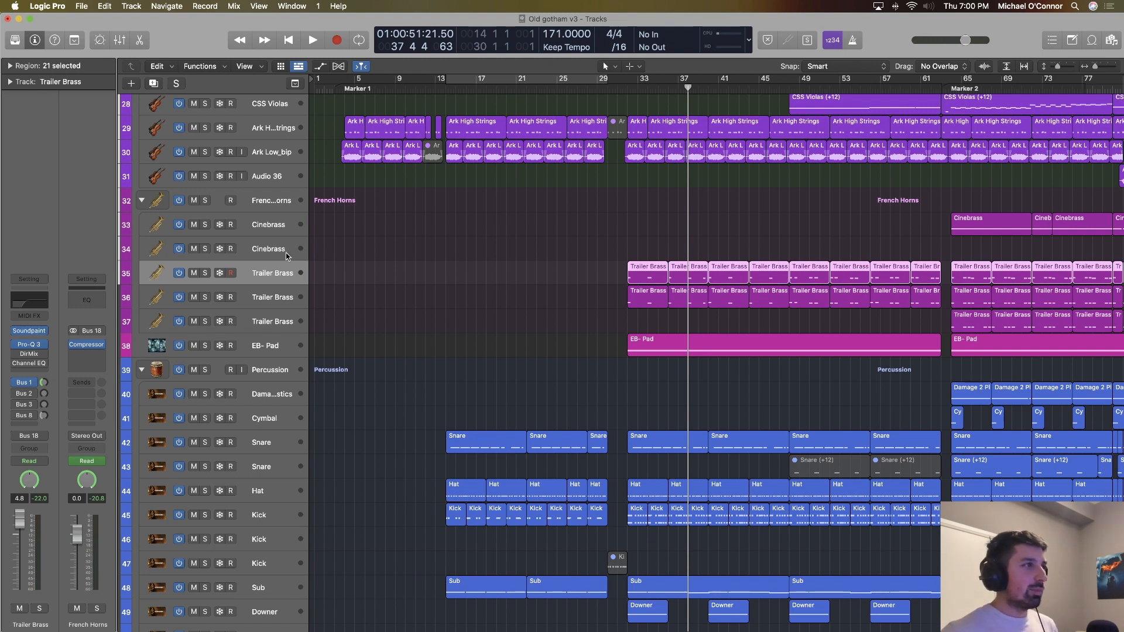
click(205, 201)
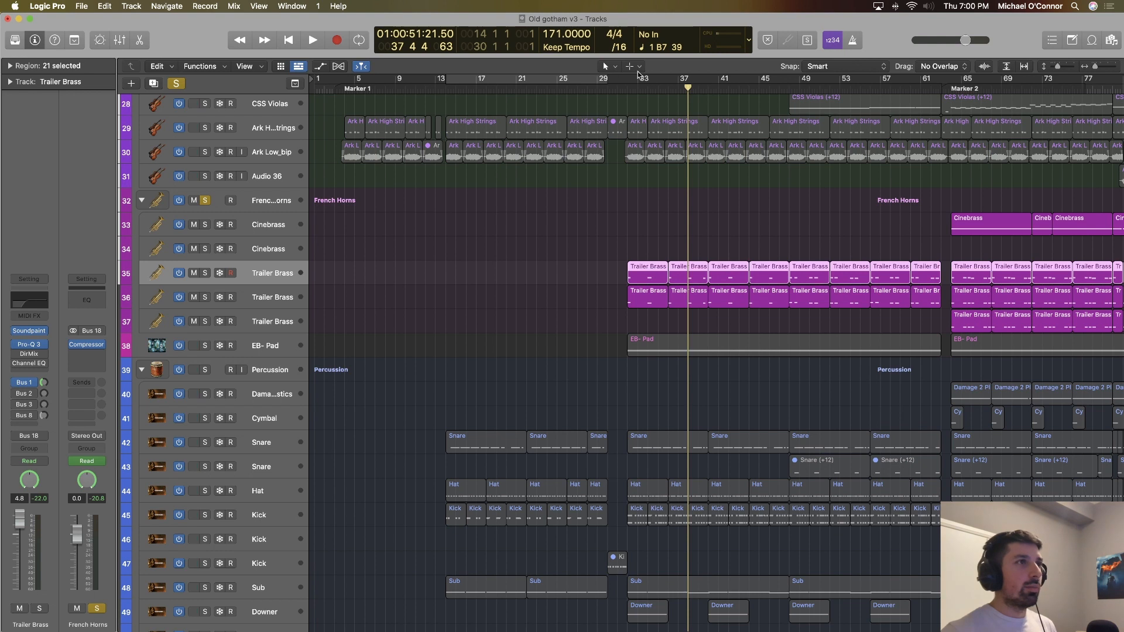
drag(631, 84, 879, 129)
key(space)
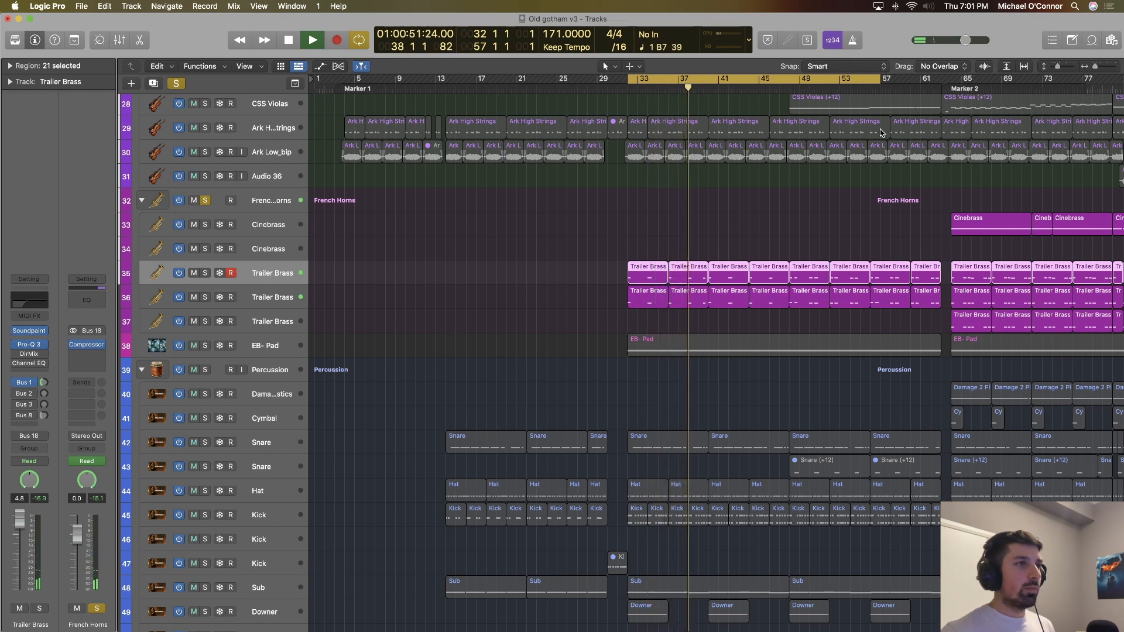
key(space)
Clear the French Horns solo, solo Violin 1 track 16 and CSS- Violas track 17 together, and play them from bar 32.
scroll(761, 217, up, 4)
scroll(763, 219, up, 1)
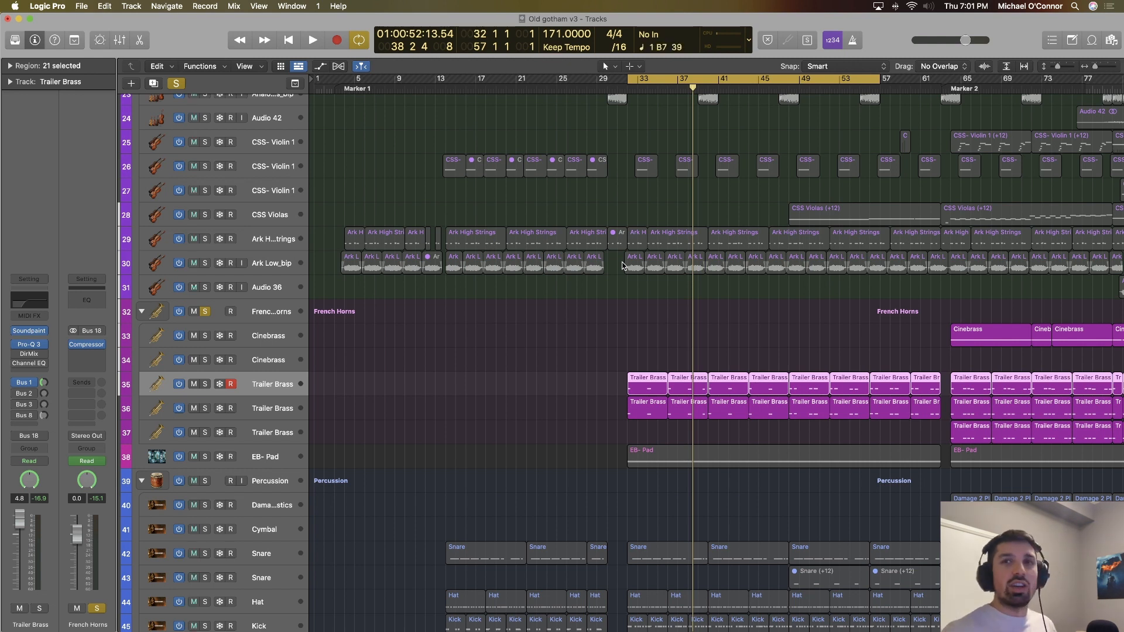
scroll(701, 269, up, 5)
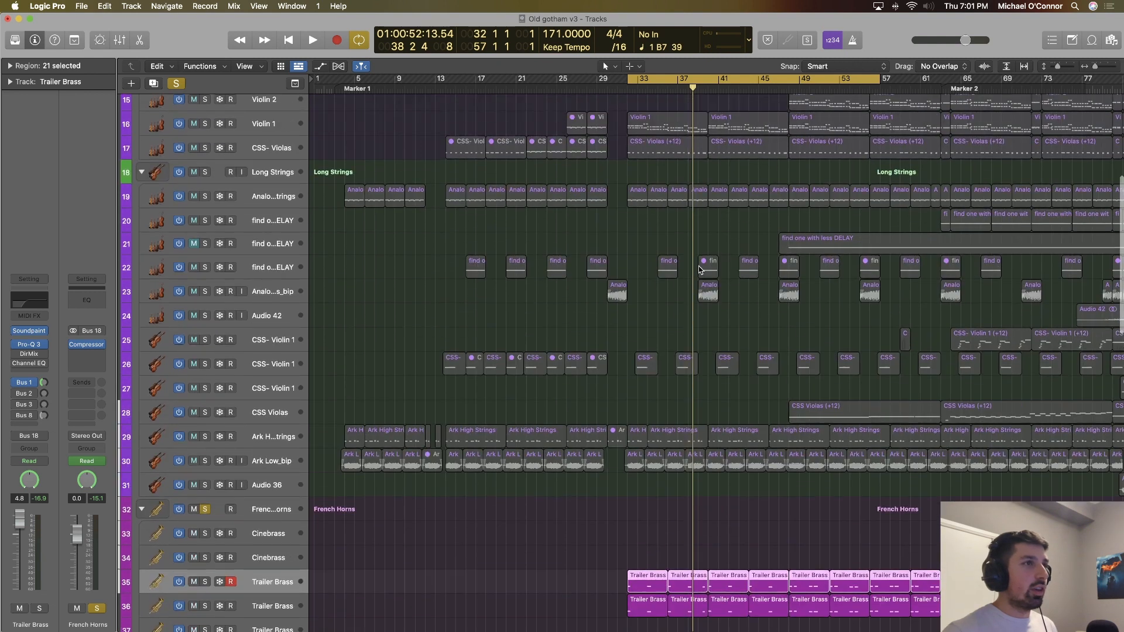
scroll(338, 175, up, 2)
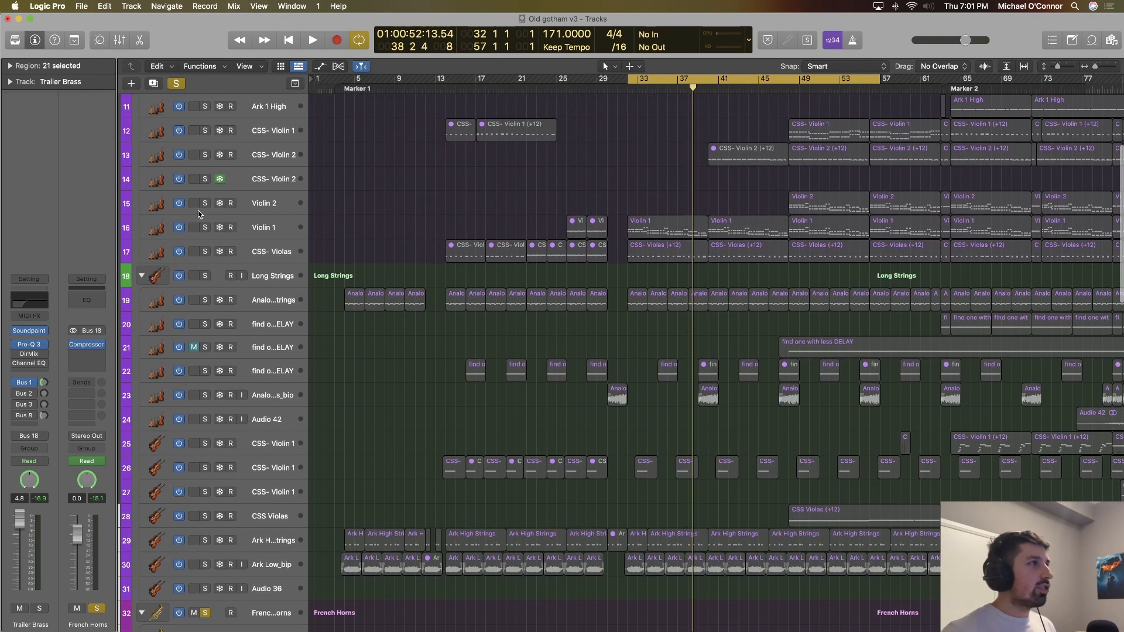
scroll(225, 152, up, 2)
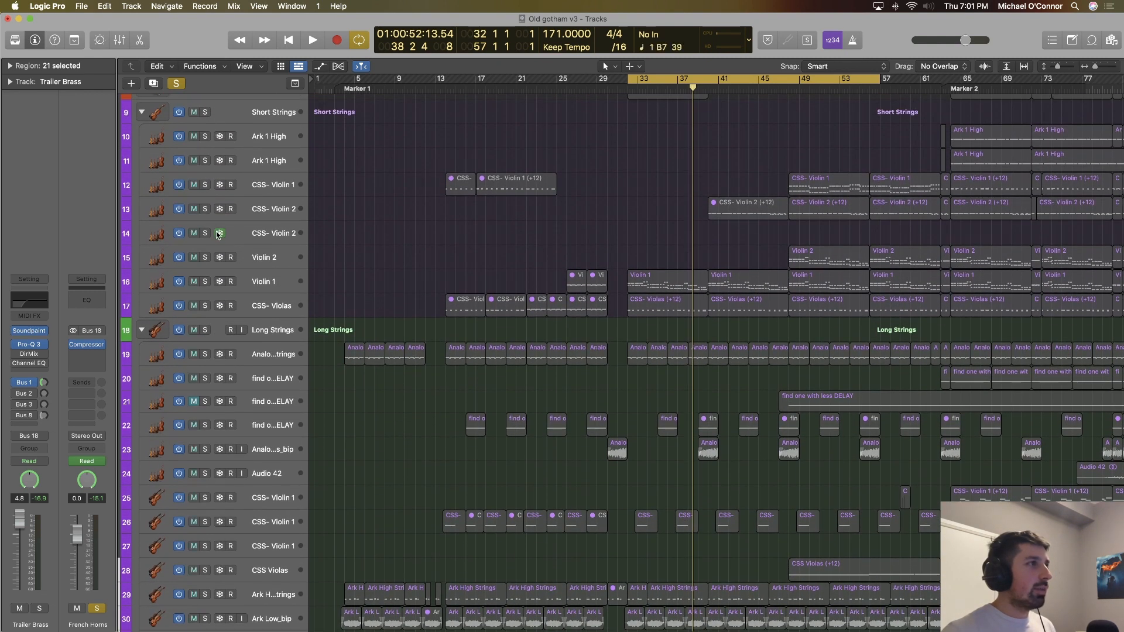
click(184, 85)
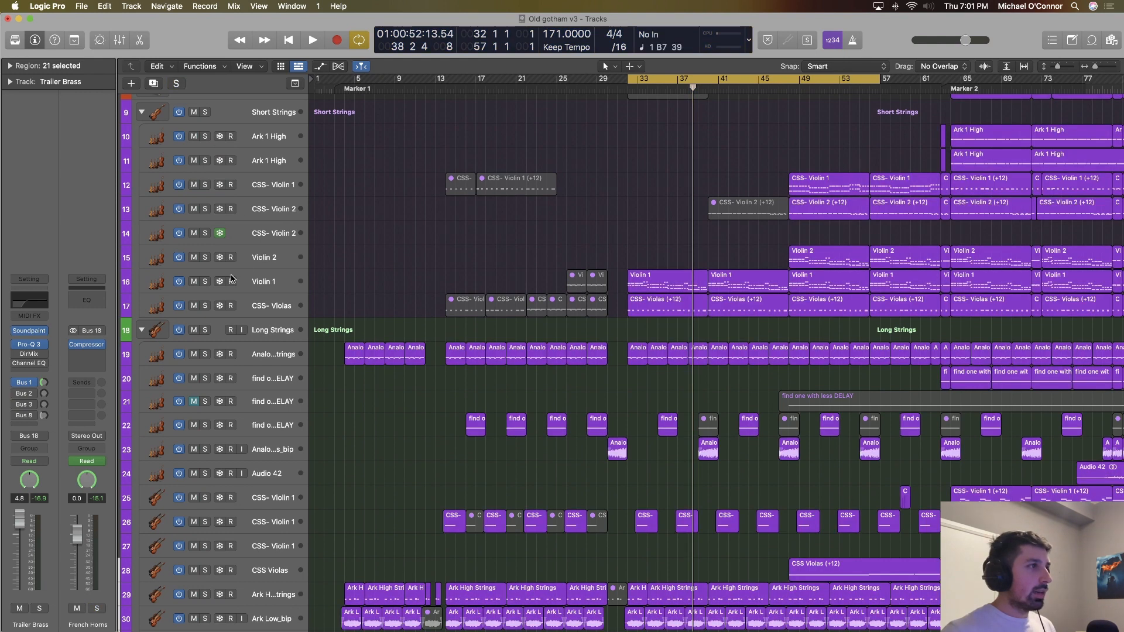
drag(206, 284, 206, 305)
key(space)
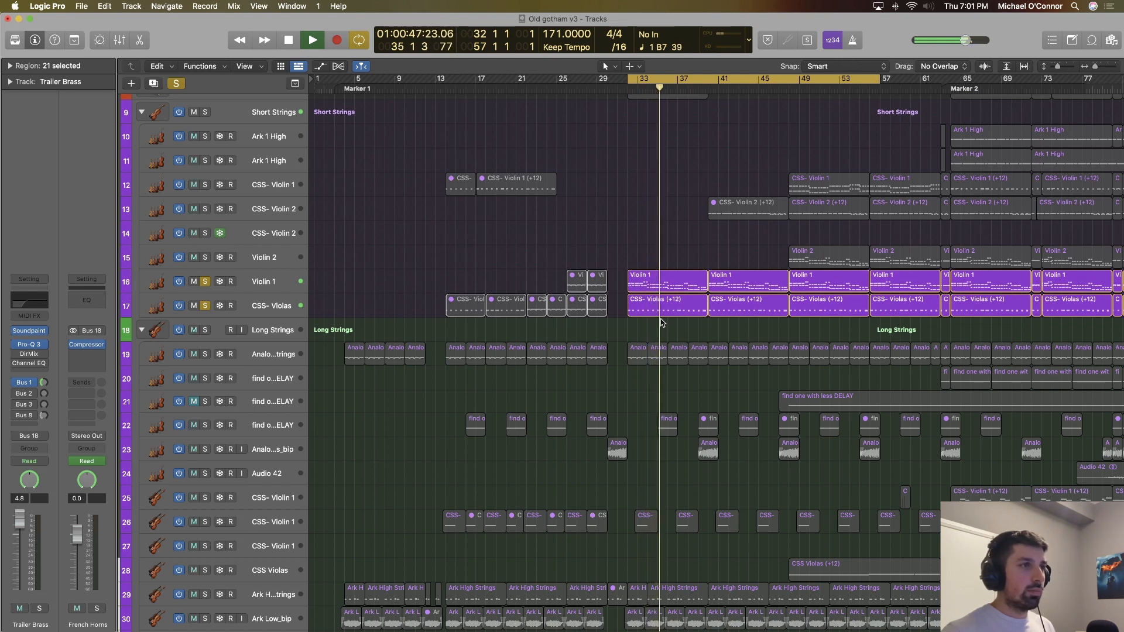
Examine the Violin 1 and CSS- Violas regions from bar 32 to 56 in an enlarged Piano Roll, then close it and stop playback.
click(658, 286)
double_click(658, 287)
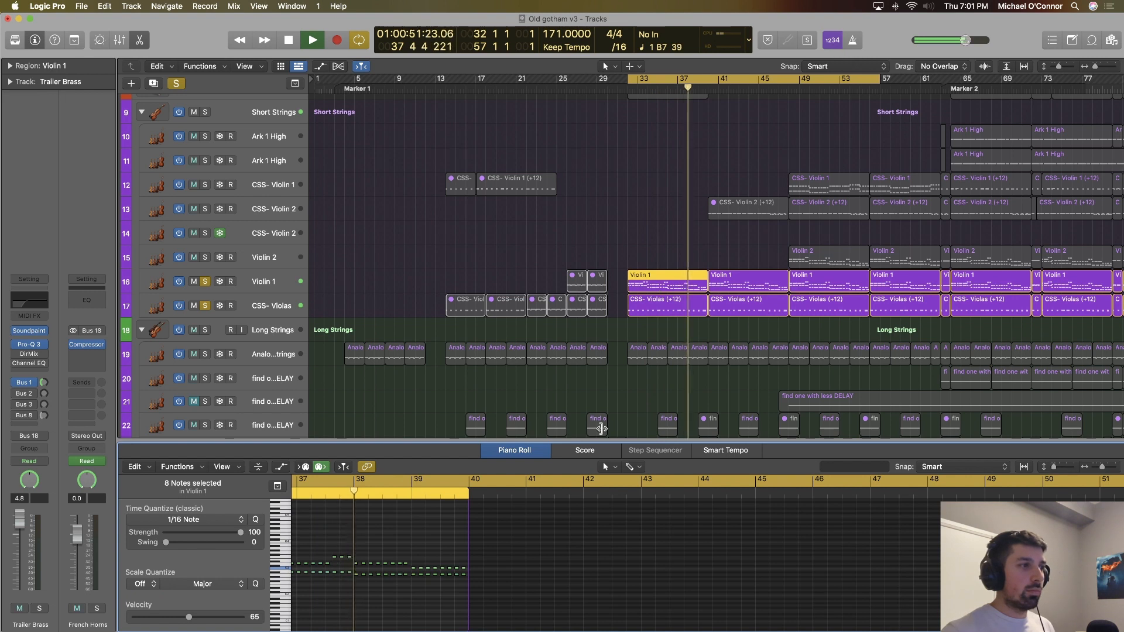
shift+click(668, 308)
drag(698, 265, 820, 307)
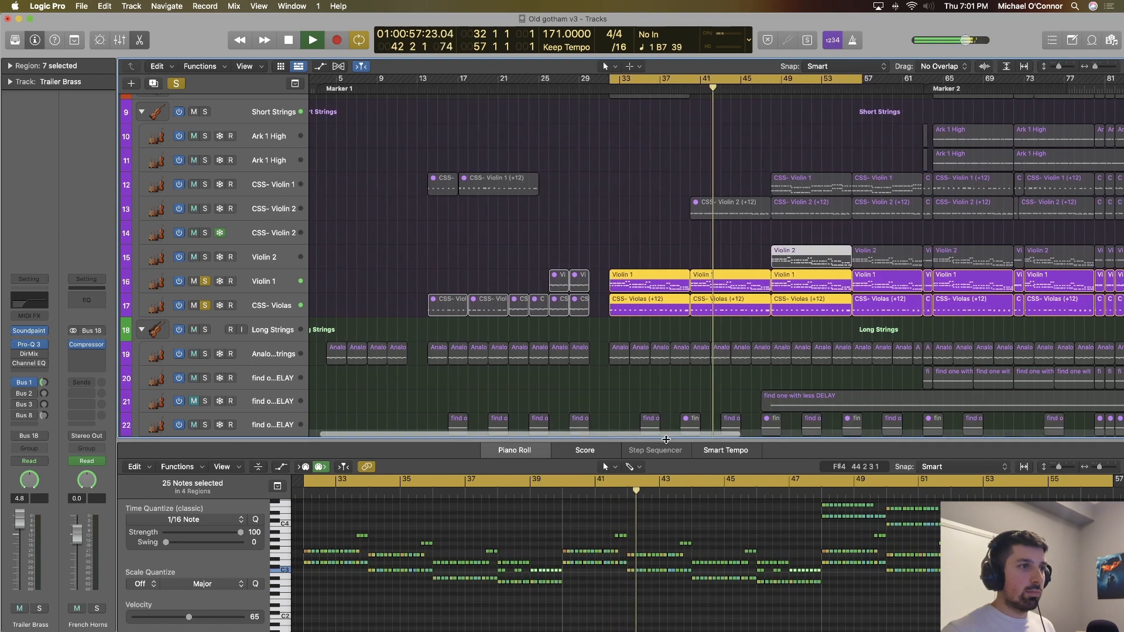
drag(673, 451, 672, 316)
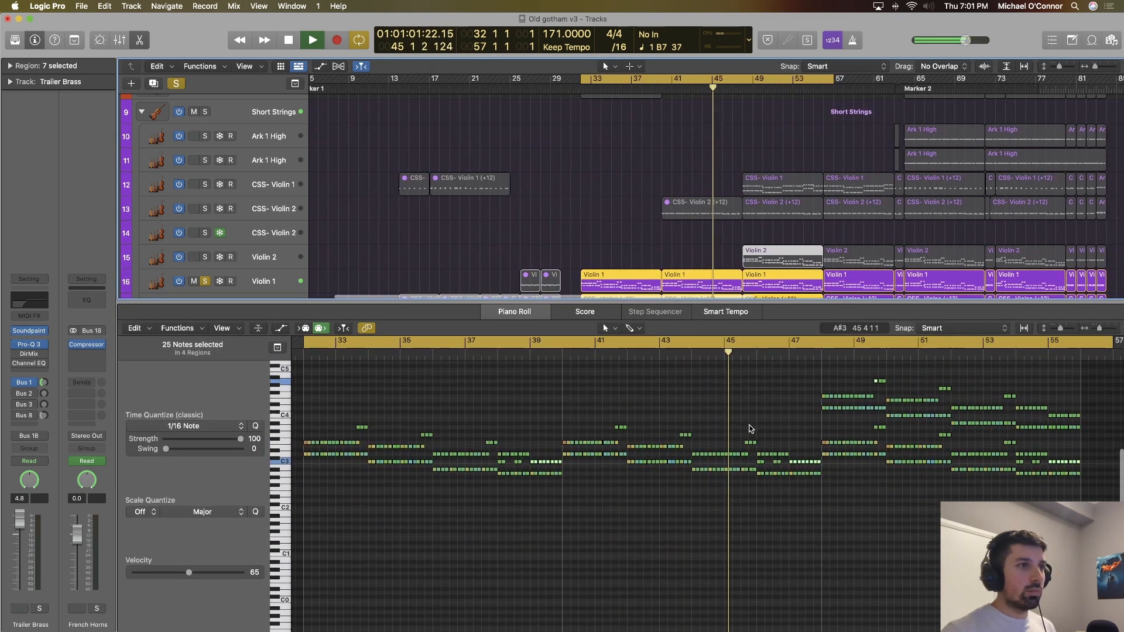
key(p)
key(space)
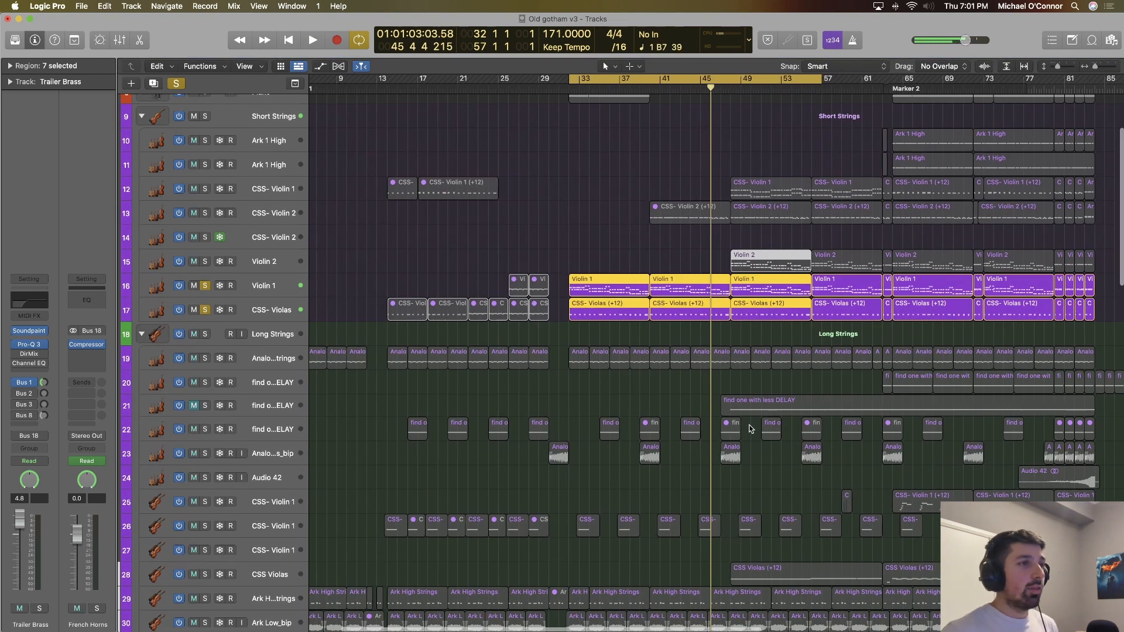
Add the Long Strings stack to the soloed Violin 1 and CSS- Violas tracks and play the combination from bar 32.
scroll(526, 410, up, 3)
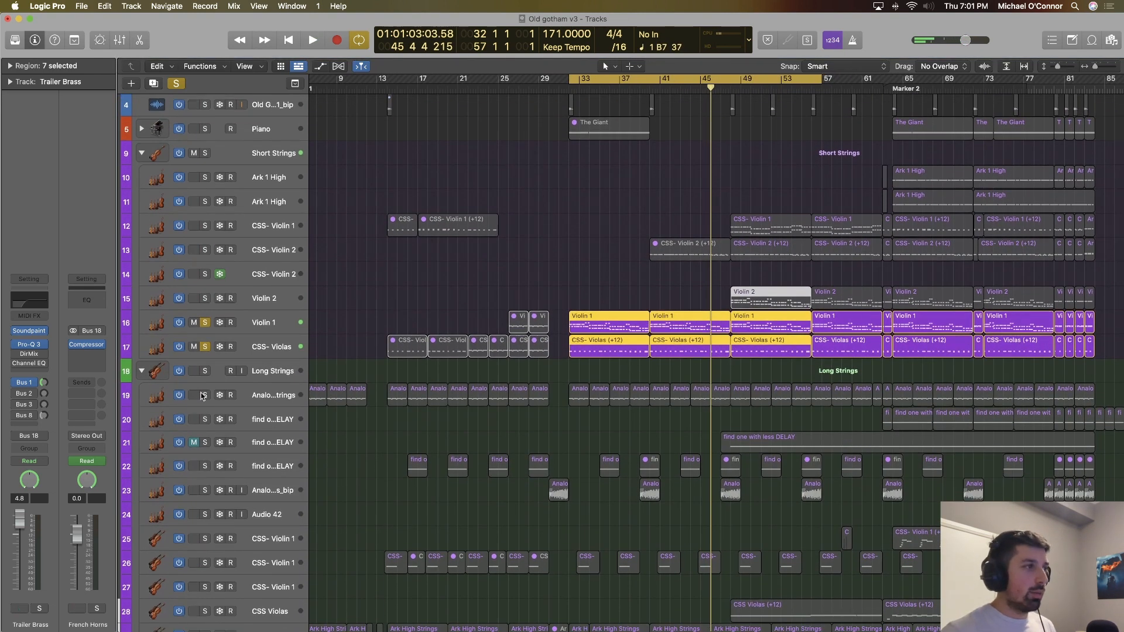
click(204, 396)
click(205, 396)
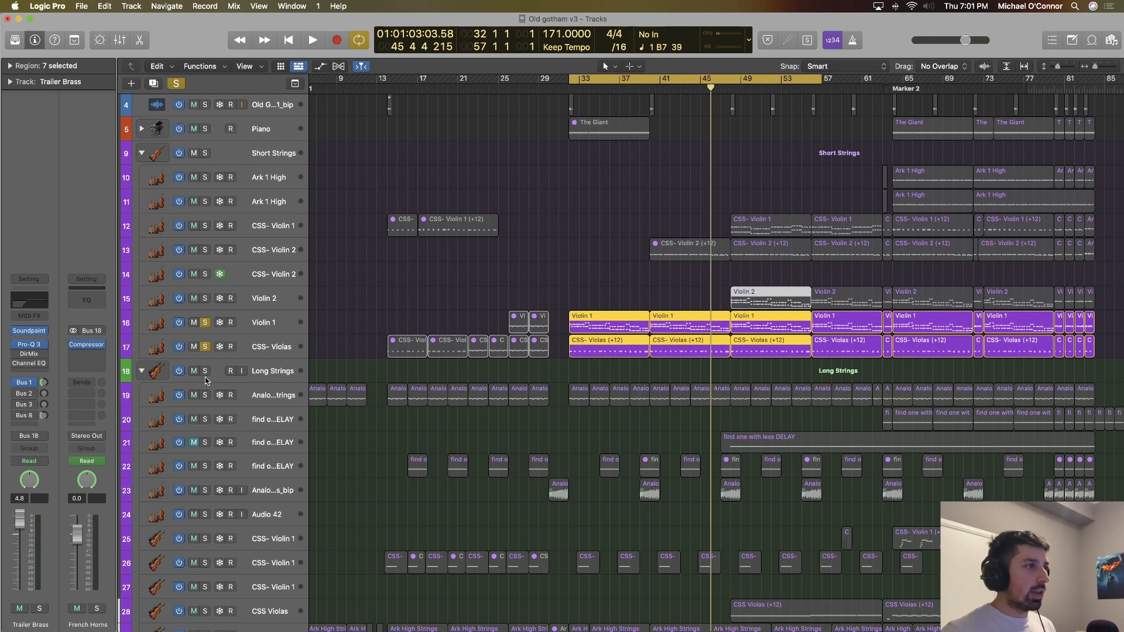
click(205, 371)
key(space)
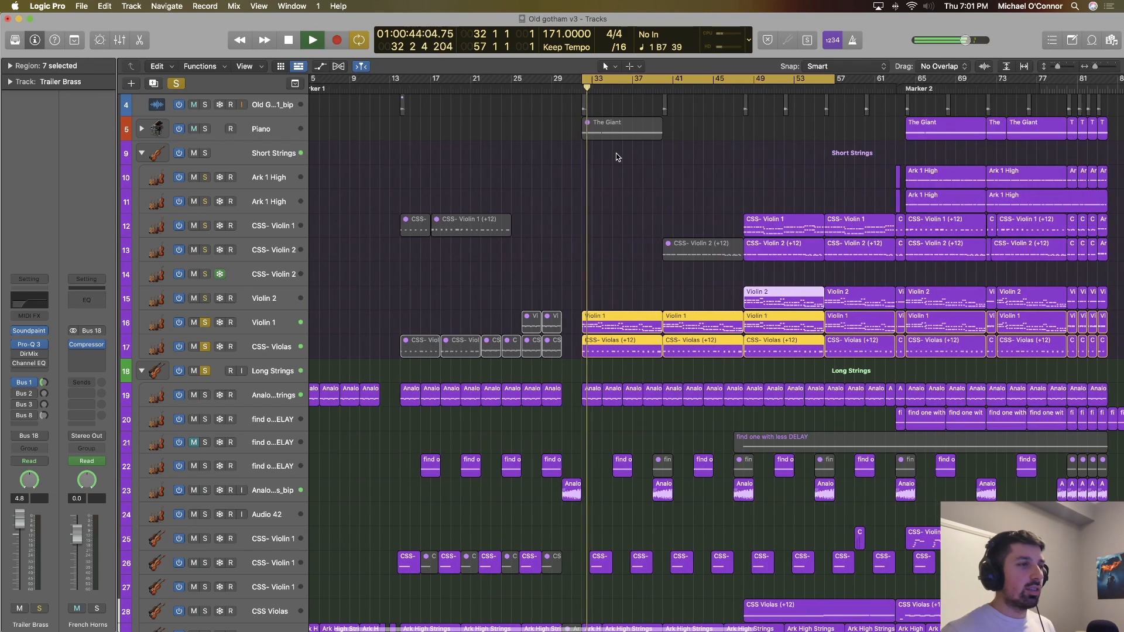
scroll(683, 224, down, 3)
scroll(683, 224, down, 3)
scroll(683, 224, right, 1)
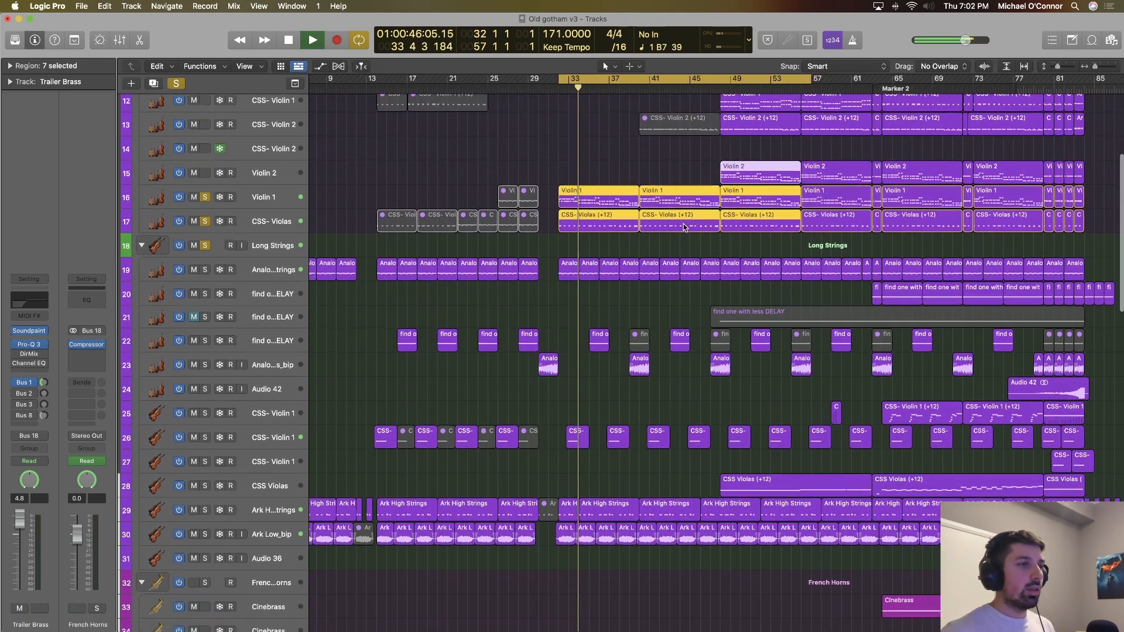
key(super+Left)
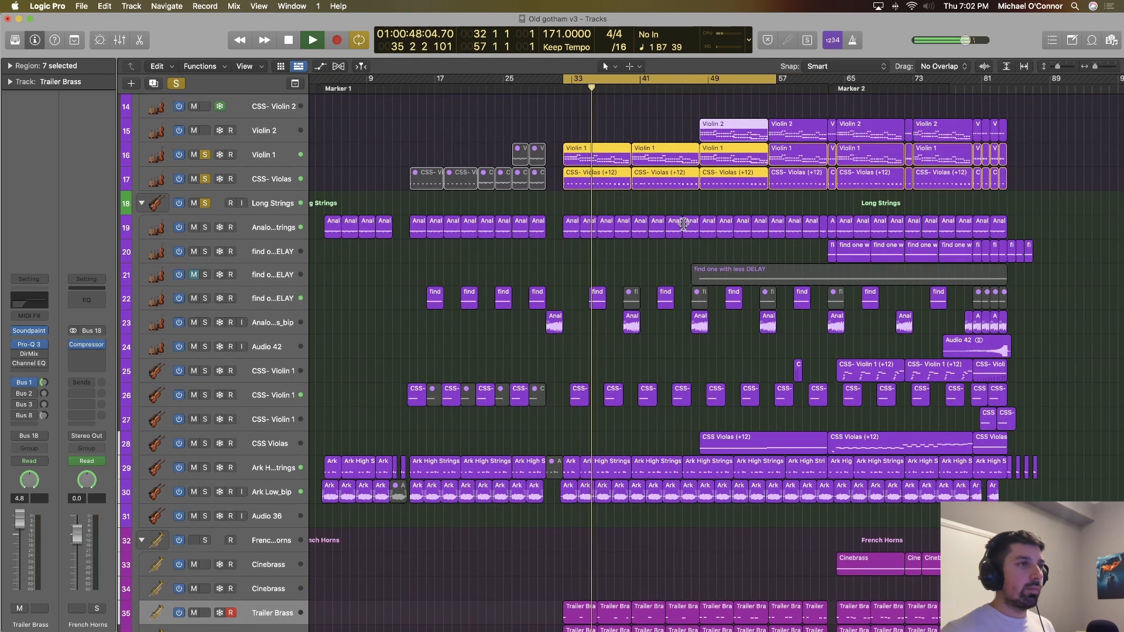
scroll(683, 224, down, 6)
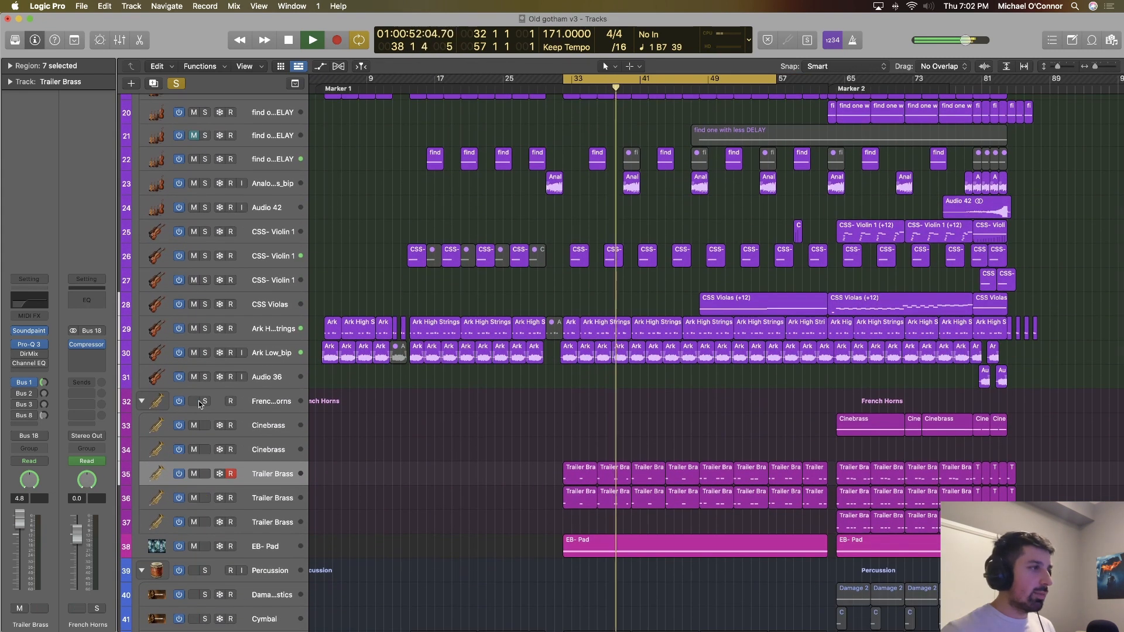
Add the French Horns stack to the soloed strings during playback, listen until about bar 43, and stop.
click(204, 401)
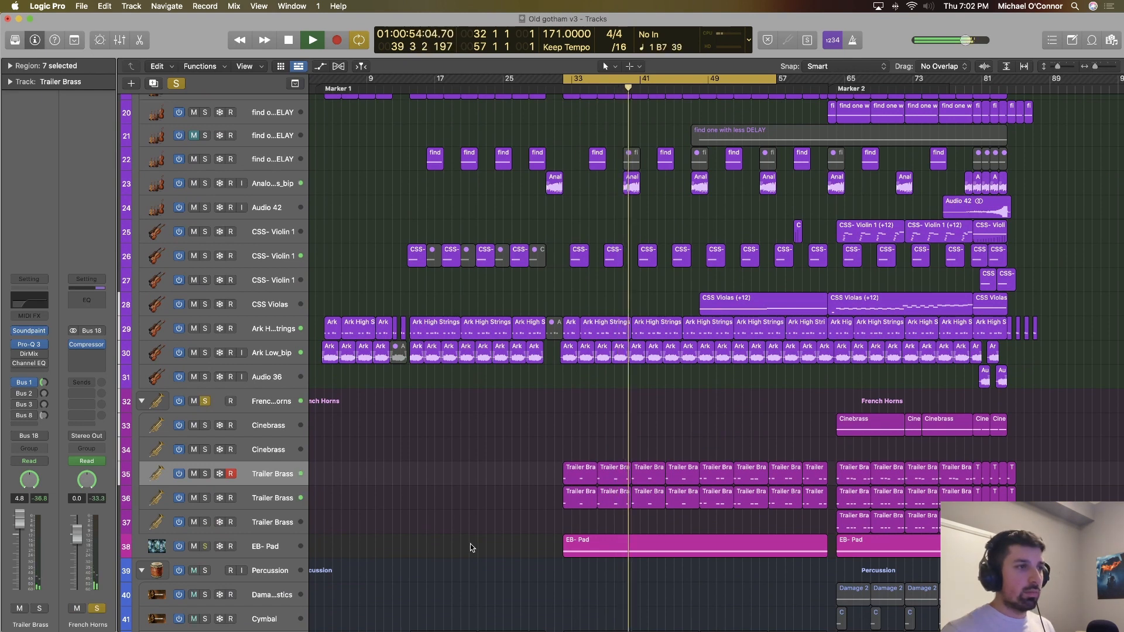
scroll(471, 545, down, 12)
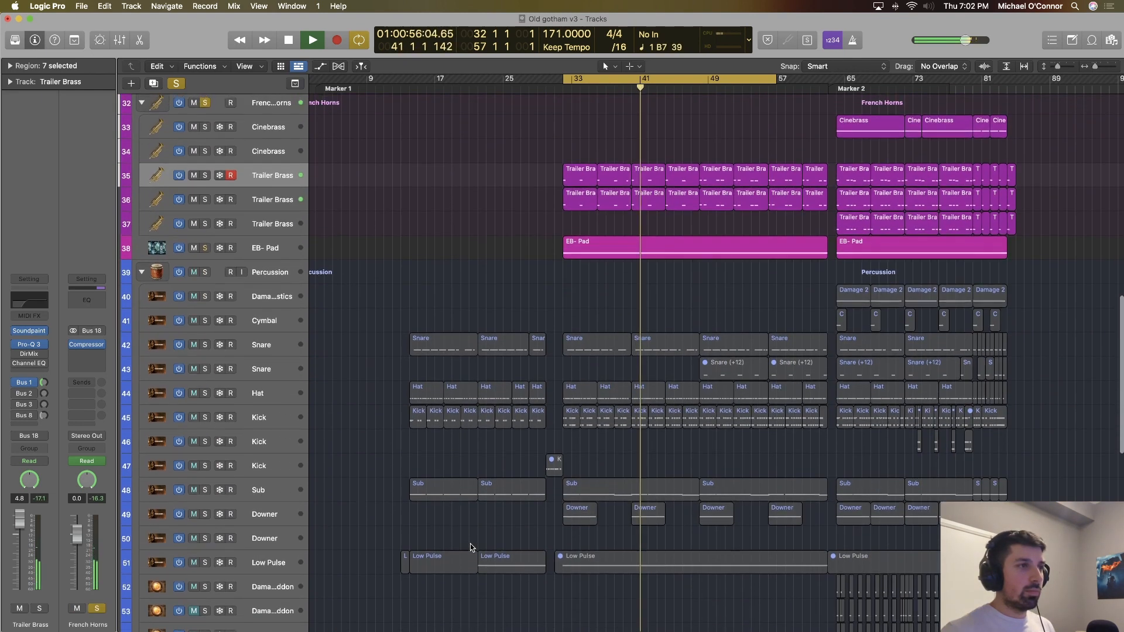
scroll(470, 543, up, 20)
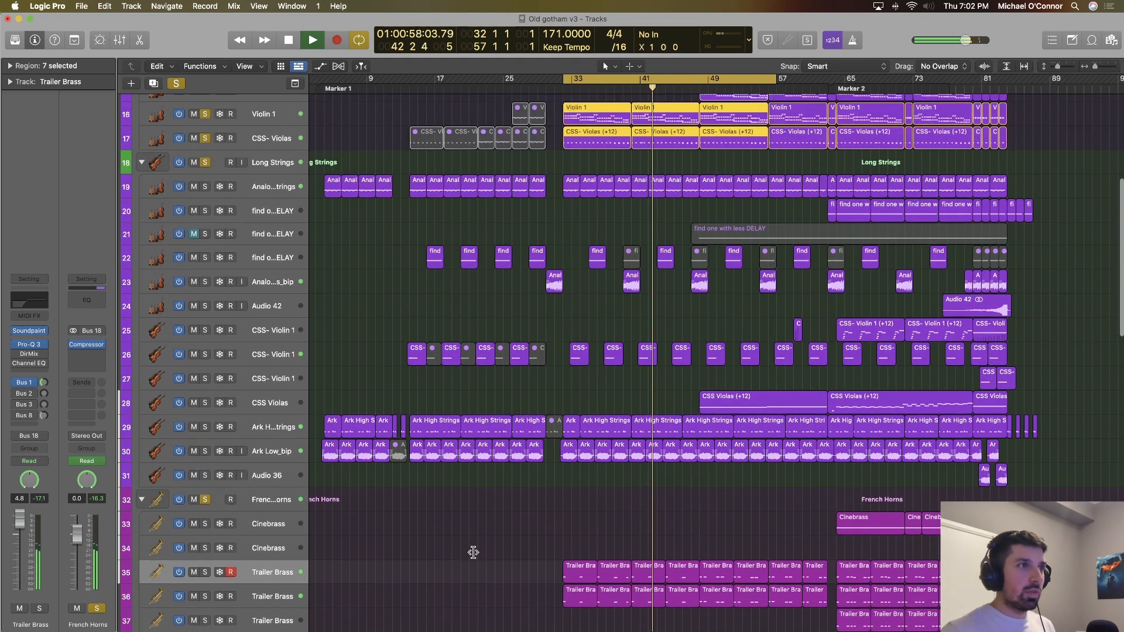
scroll(473, 552, up, 4)
key(space)
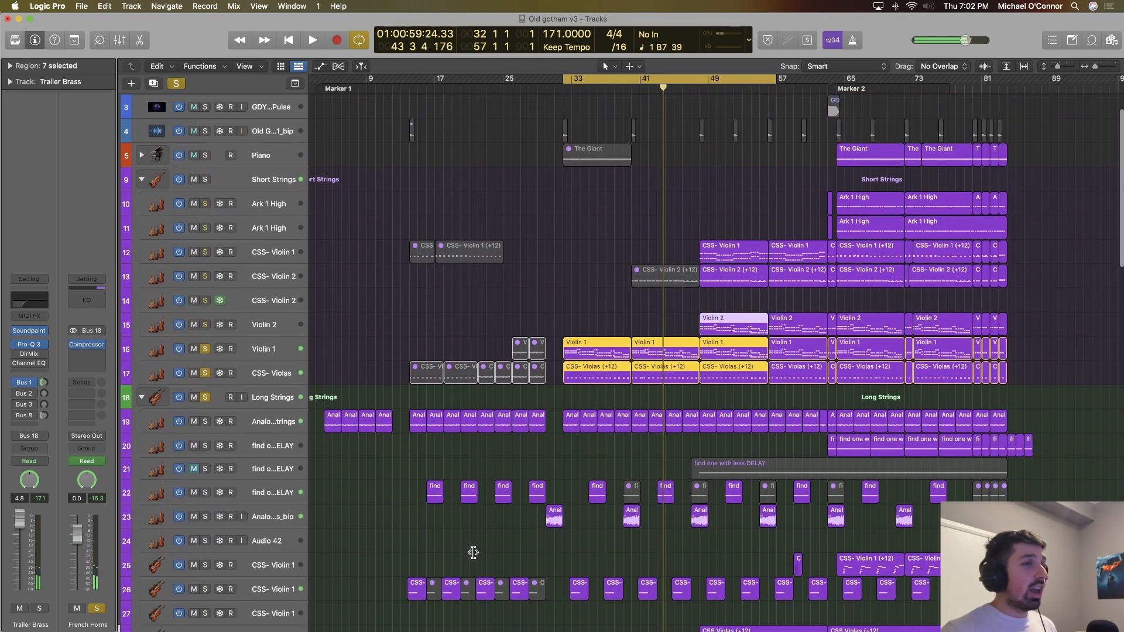
Clear all solos, solo the Percussion stack, and play it briefly from bar 32.
scroll(469, 552, up, 2)
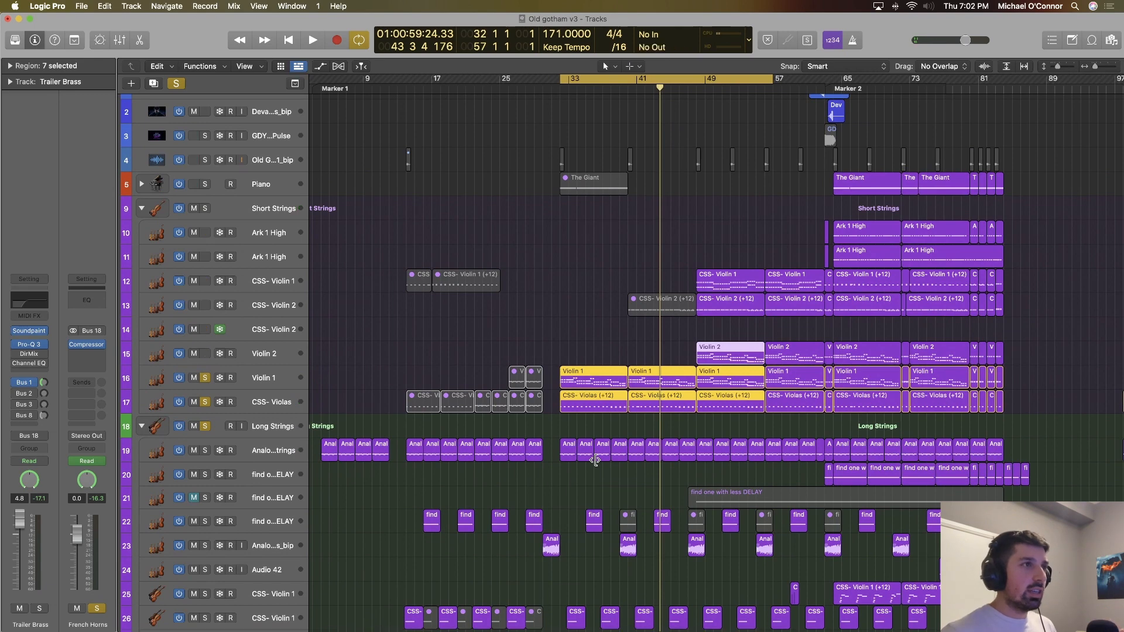
scroll(595, 461, down, 20)
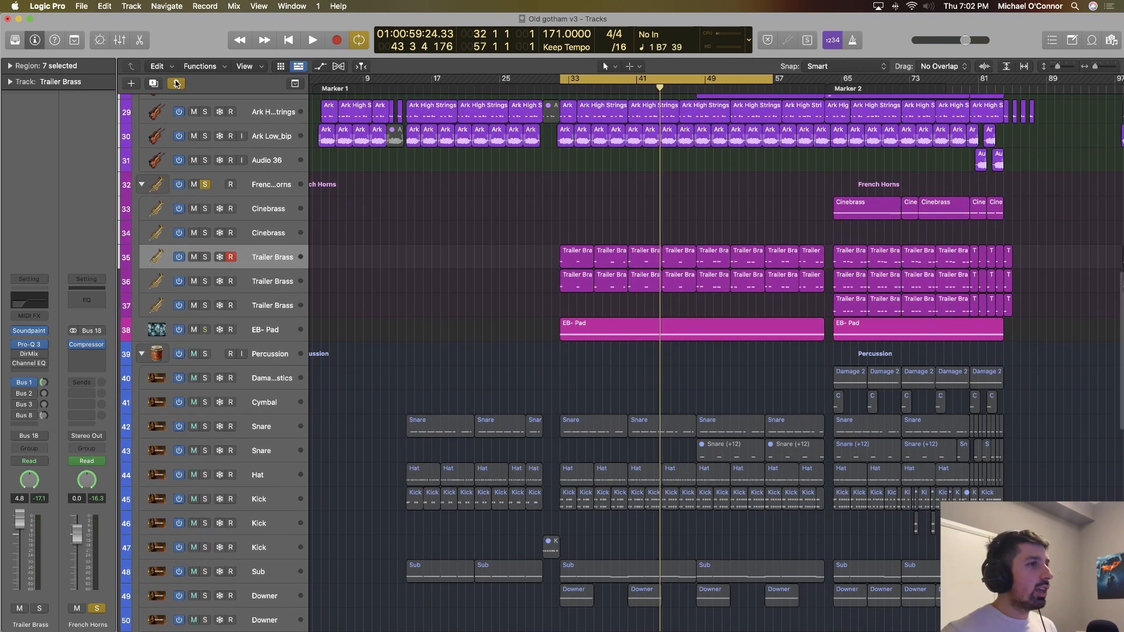
click(175, 83)
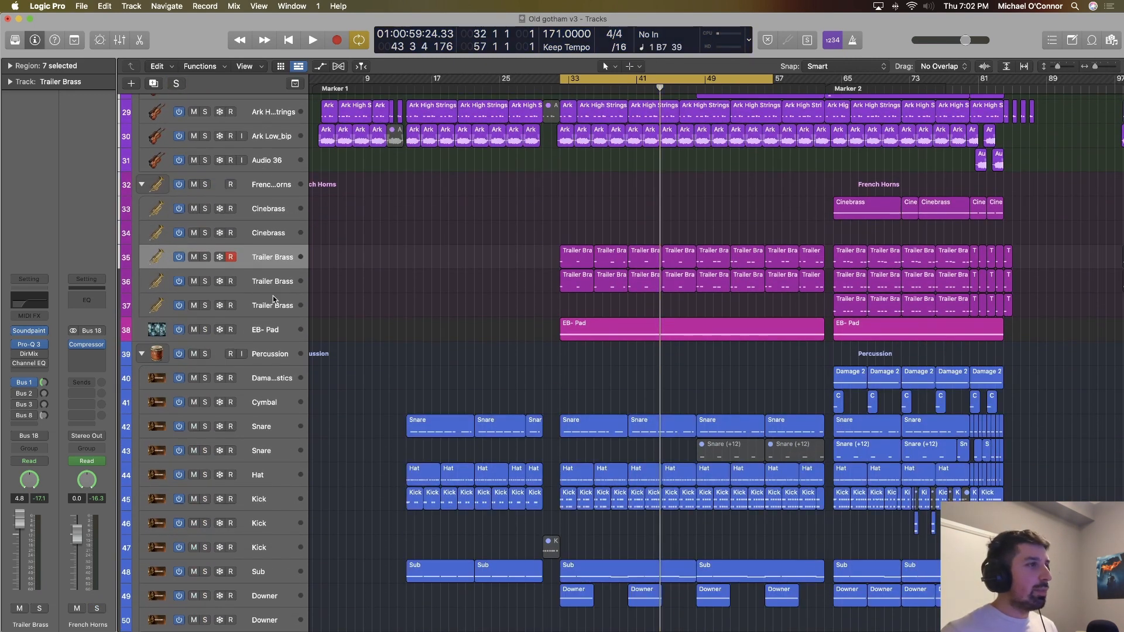
scroll(273, 300, down, 3)
click(206, 287)
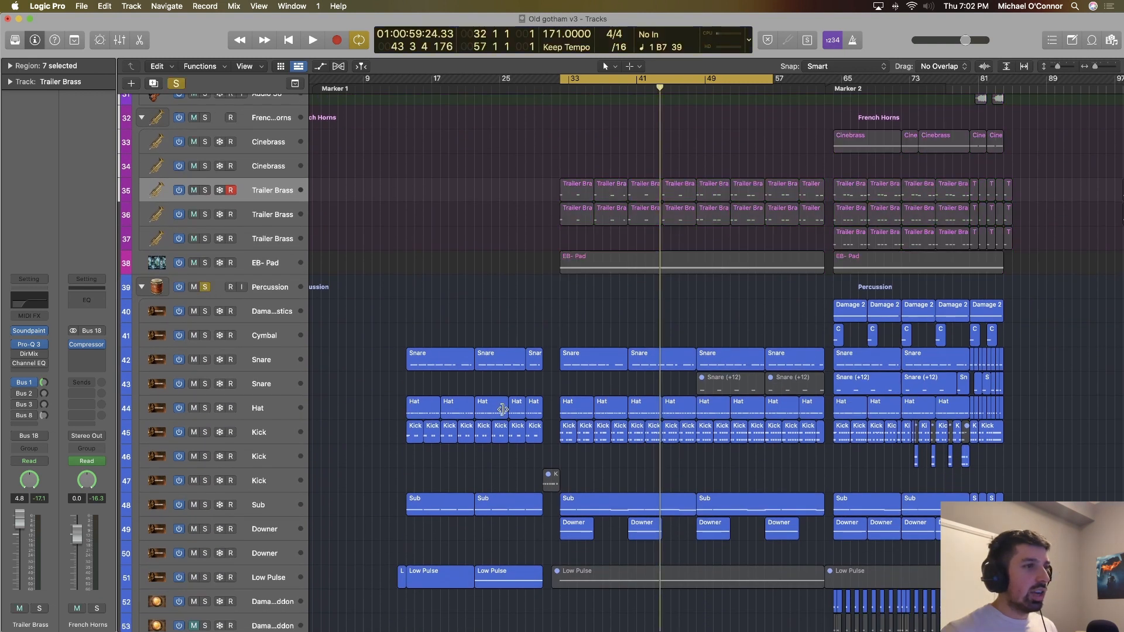
scroll(503, 409, down, 2)
key(space)
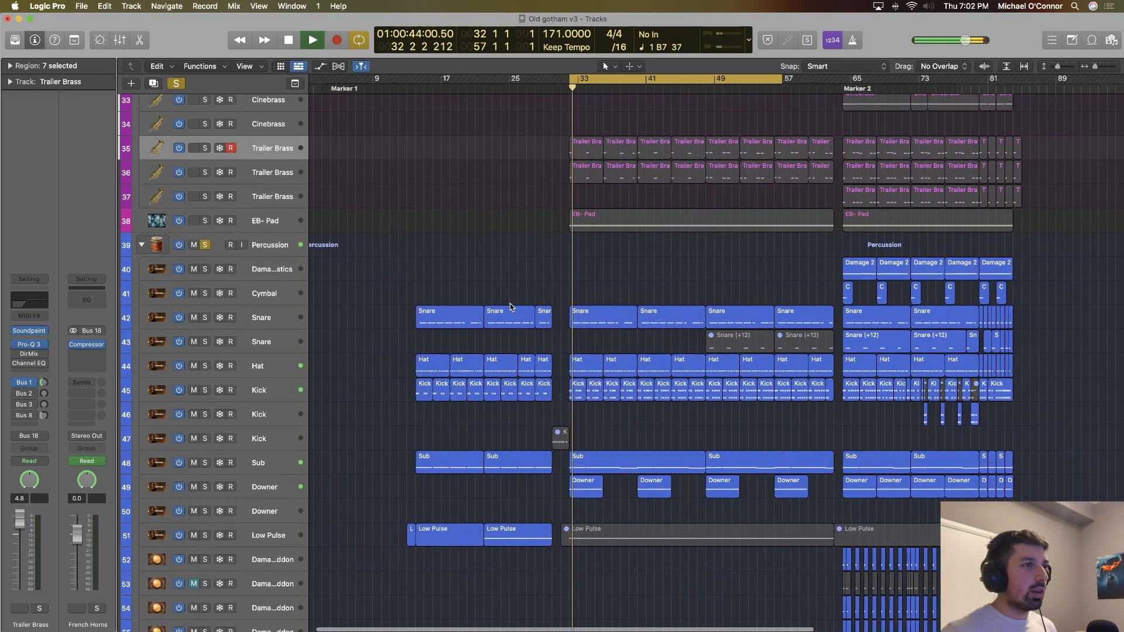
key(space)
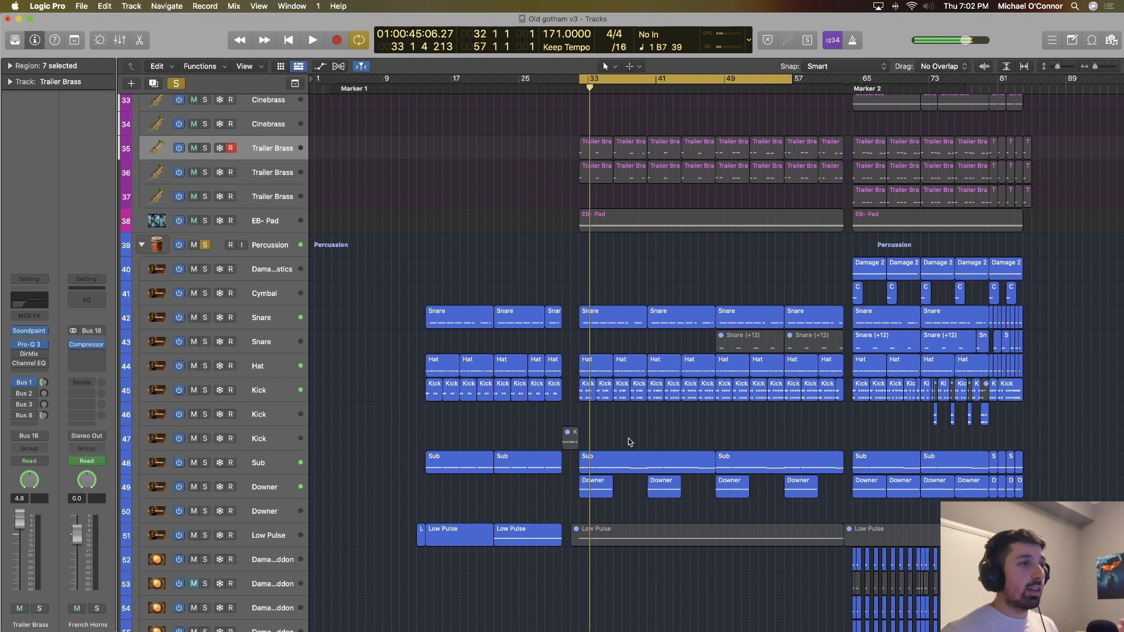
Examine the Kick region at bar 32 on track 45 in the Piano Roll during brief playback, and close the editor.
double_click(591, 394)
key(space)
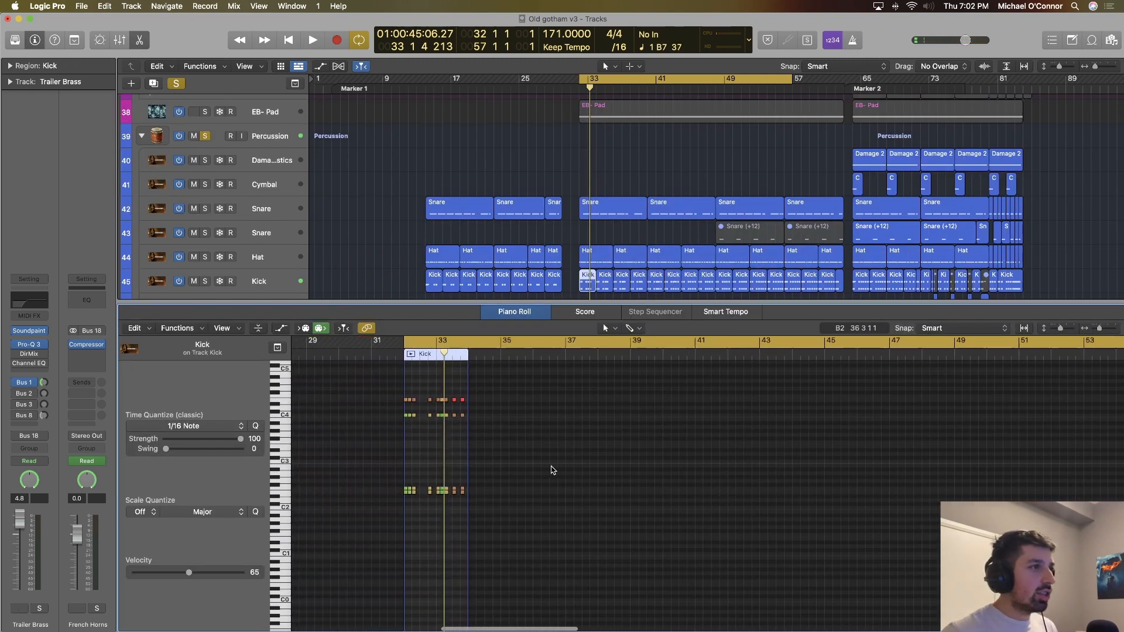
ctrl+alt+click(552, 467)
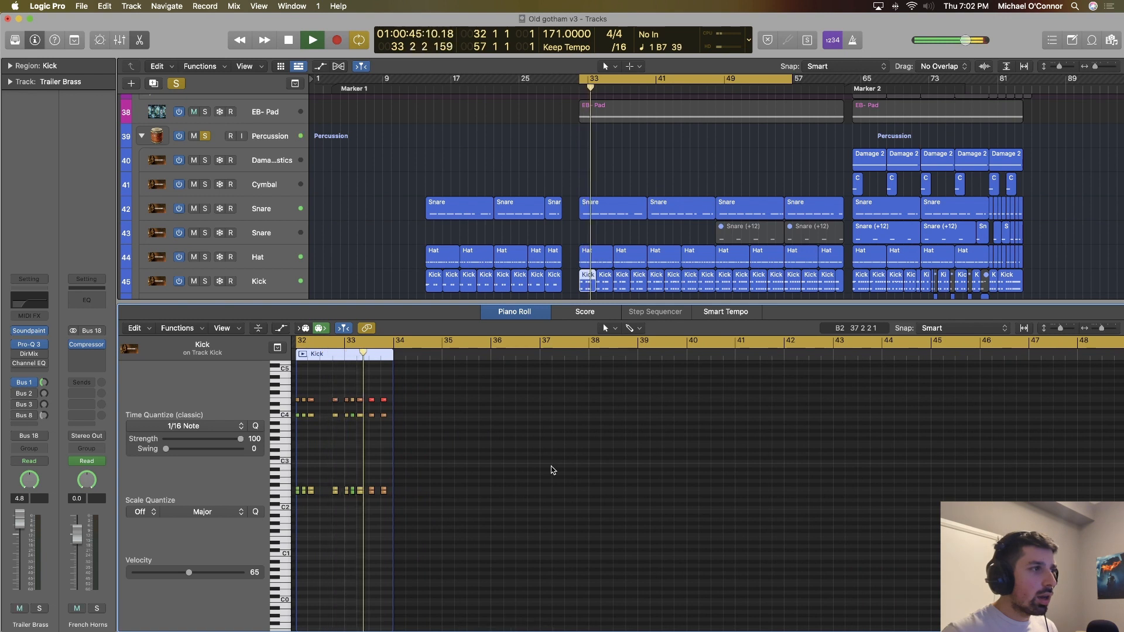
key(space)
key(e)
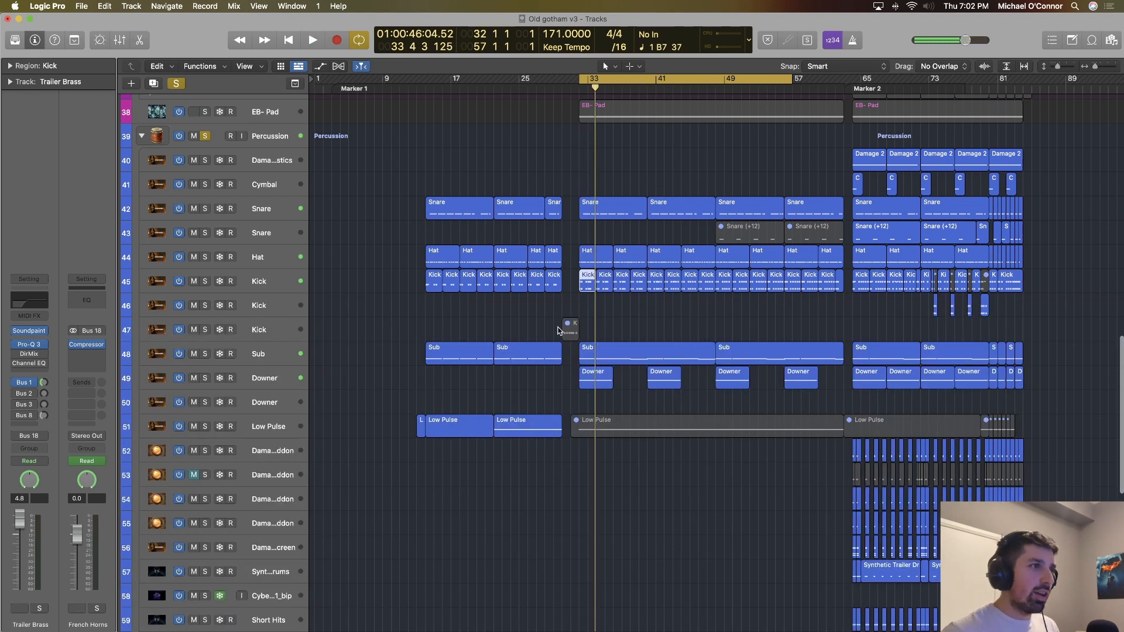
Replace the Percussion stack solo with a solo of Downer track 49 and play it from bar 32.
click(277, 375)
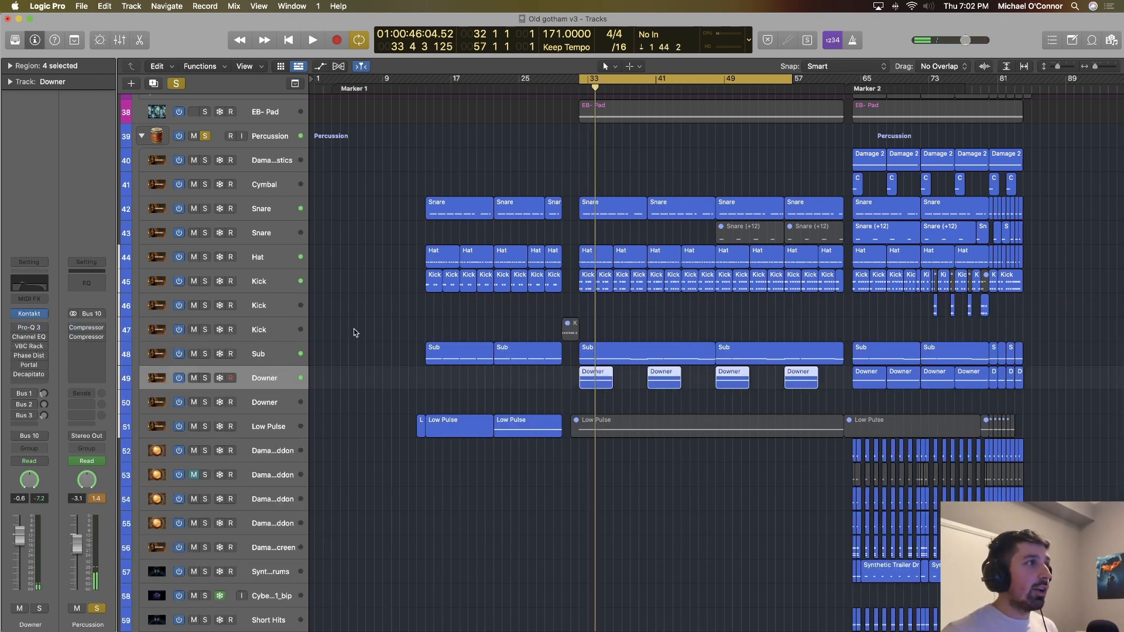
click(203, 135)
key(s)
key(space)
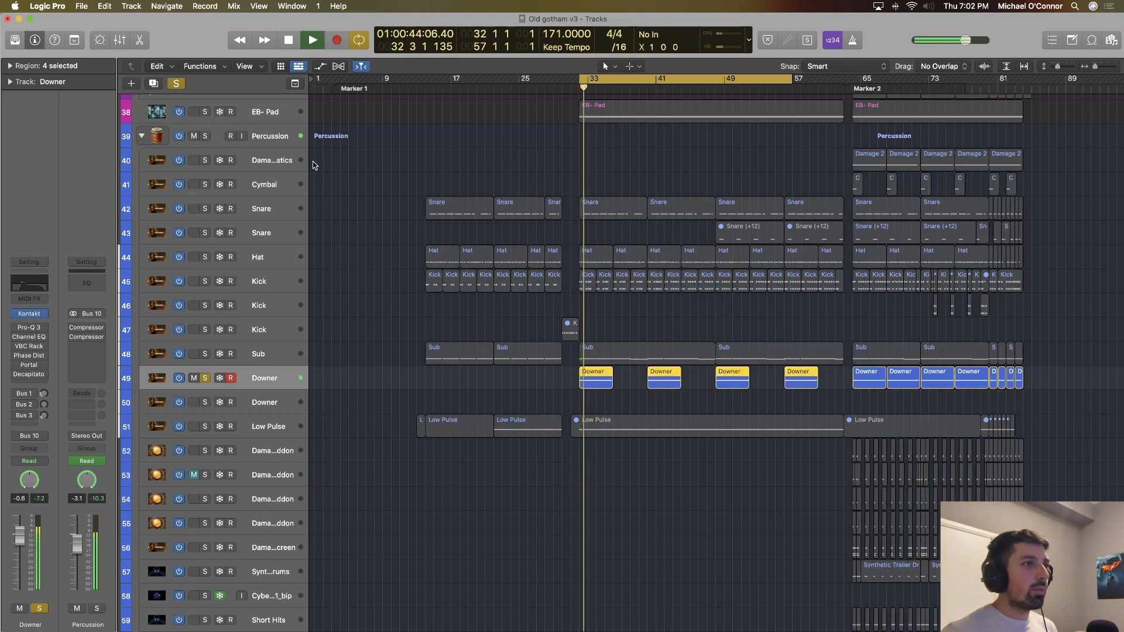
Turn off solo on the Downer track, listen to it within the full mix and stop playback.
key(s)
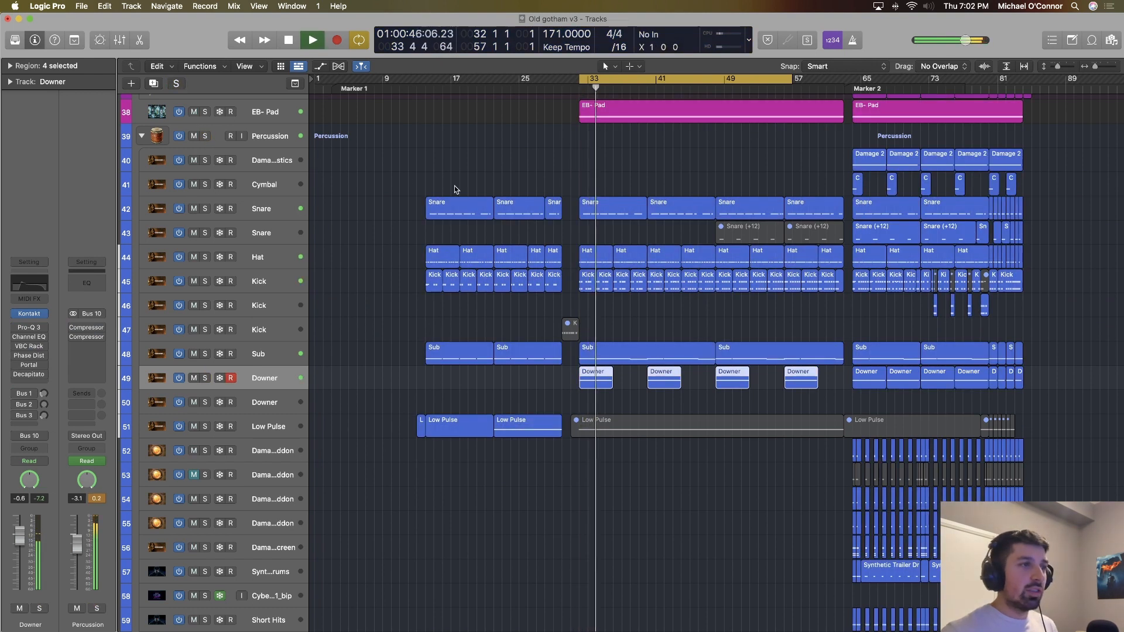
key(space)
scroll(455, 185, down, 15)
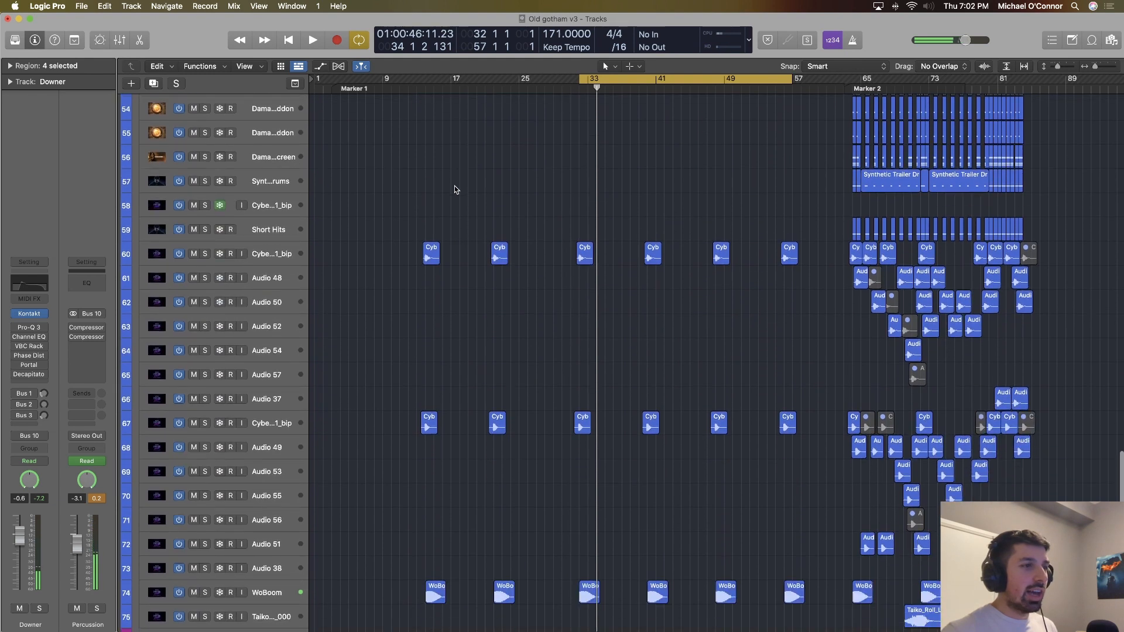
scroll(585, 369, up, 15)
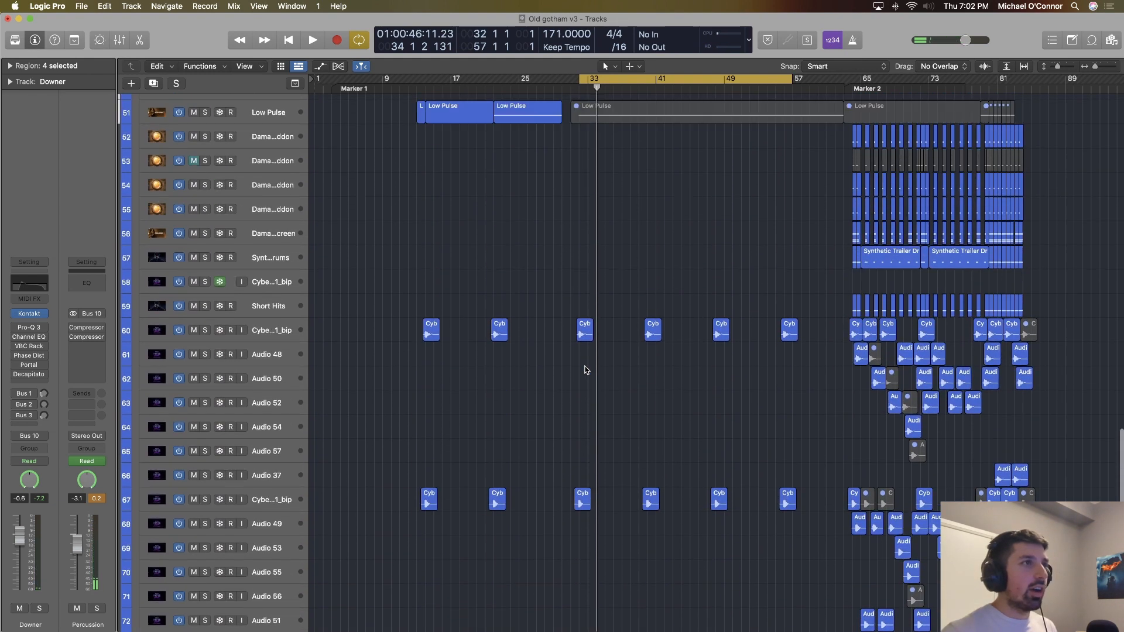
Open the Hat region at bar 32 in the Piano Roll and add the Hat region at bar 22 to the selection.
key(super+Right)
key(super+Right)
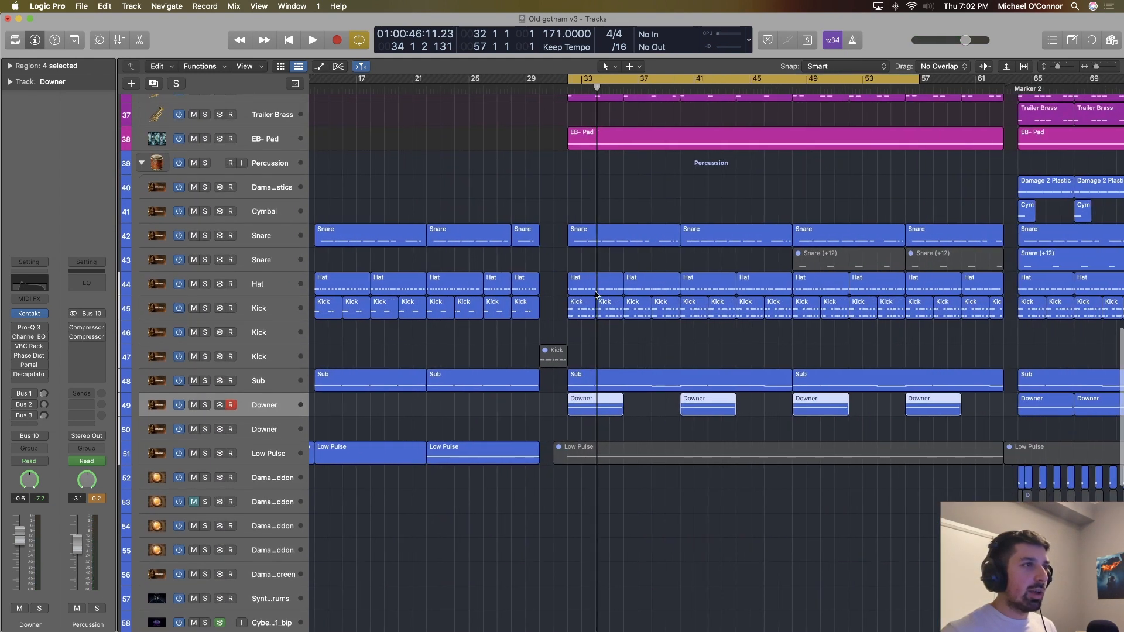
double_click(597, 292)
scroll(564, 528, left, 1)
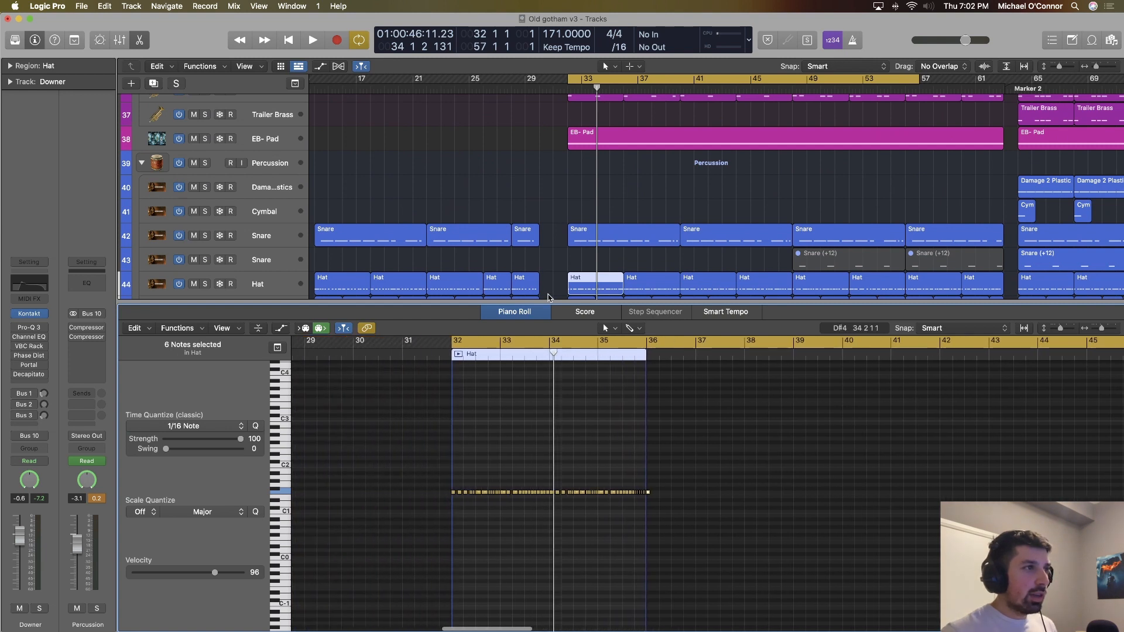
shift+click(474, 285)
scroll(595, 476, left, 8)
scroll(594, 474, down, 2)
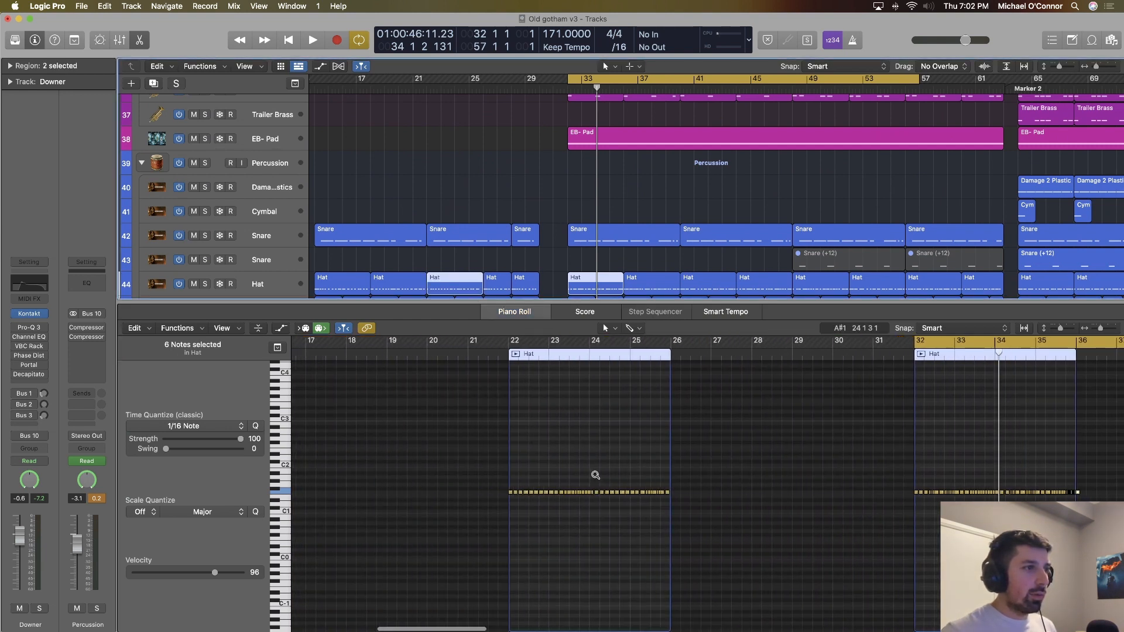
scroll(596, 476, up, 5)
scroll(595, 475, up, 3)
scroll(595, 475, left, 10)
Select the Hat track and solo it, keeping its regions shown in the Piano Roll.
key(s)
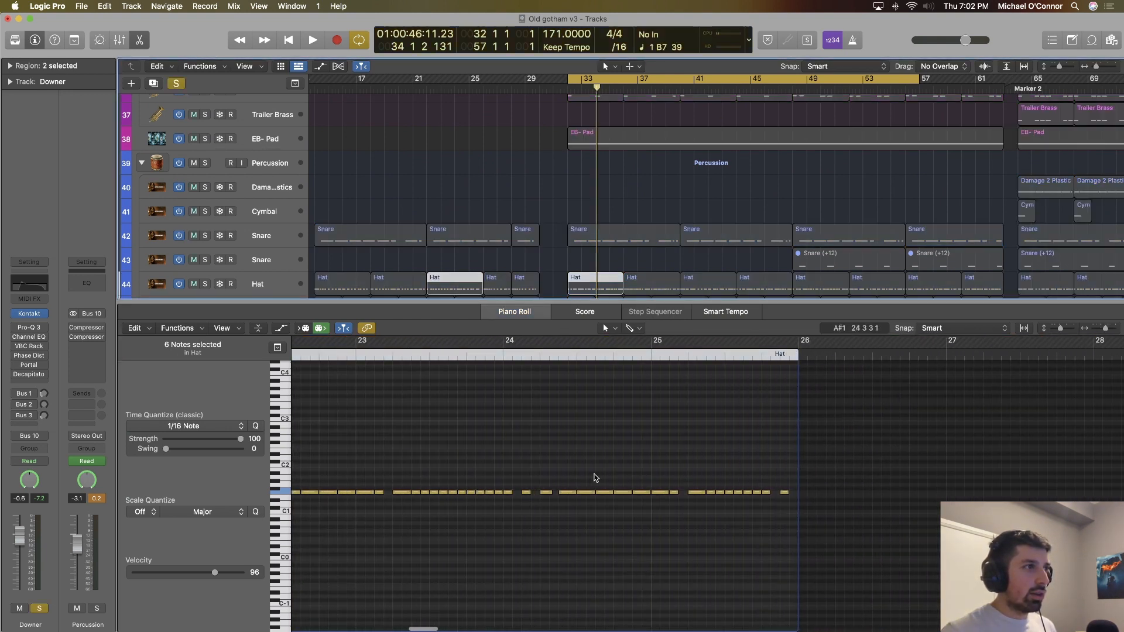
key(s)
click(255, 277)
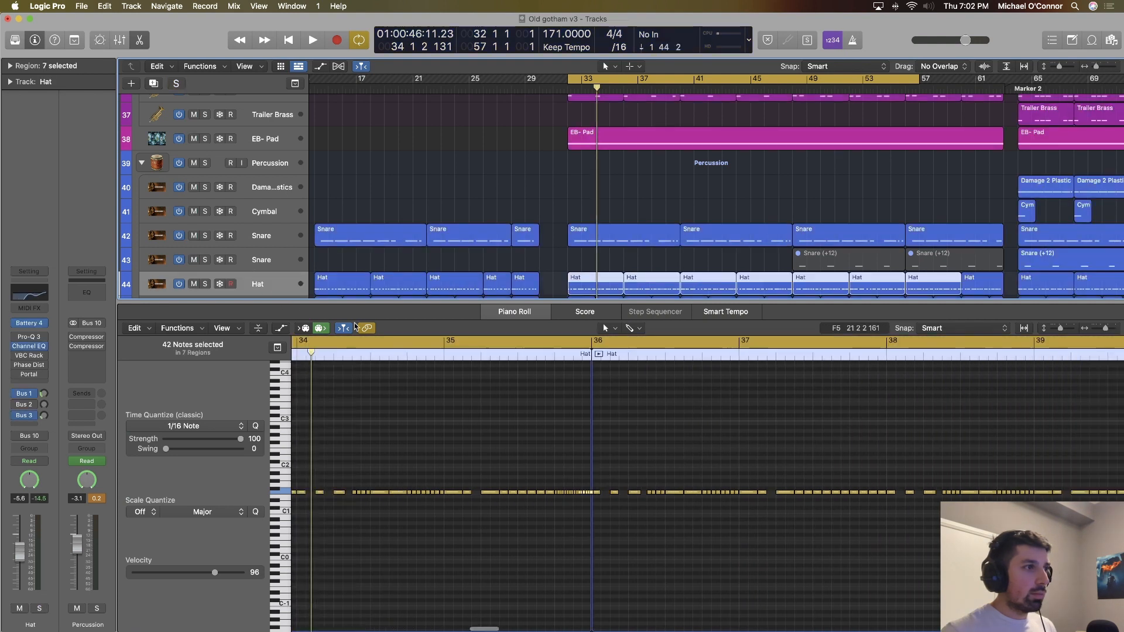
key(s)
scroll(437, 379, down, 2)
scroll(436, 379, left, 10)
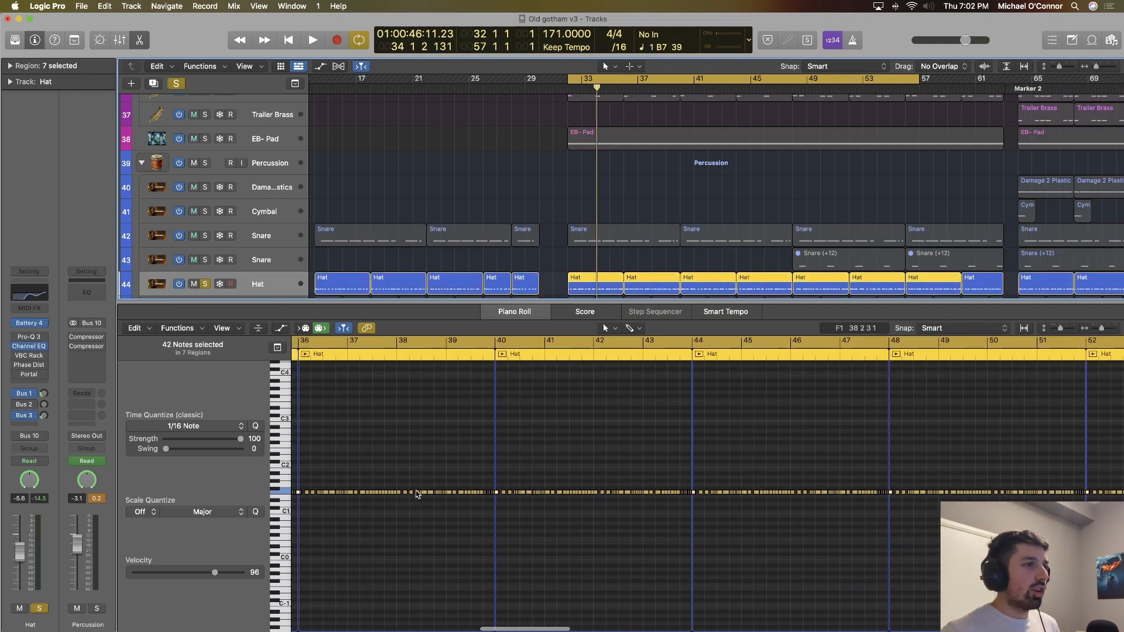
scroll(416, 494, down, 2)
scroll(417, 495, down, 1)
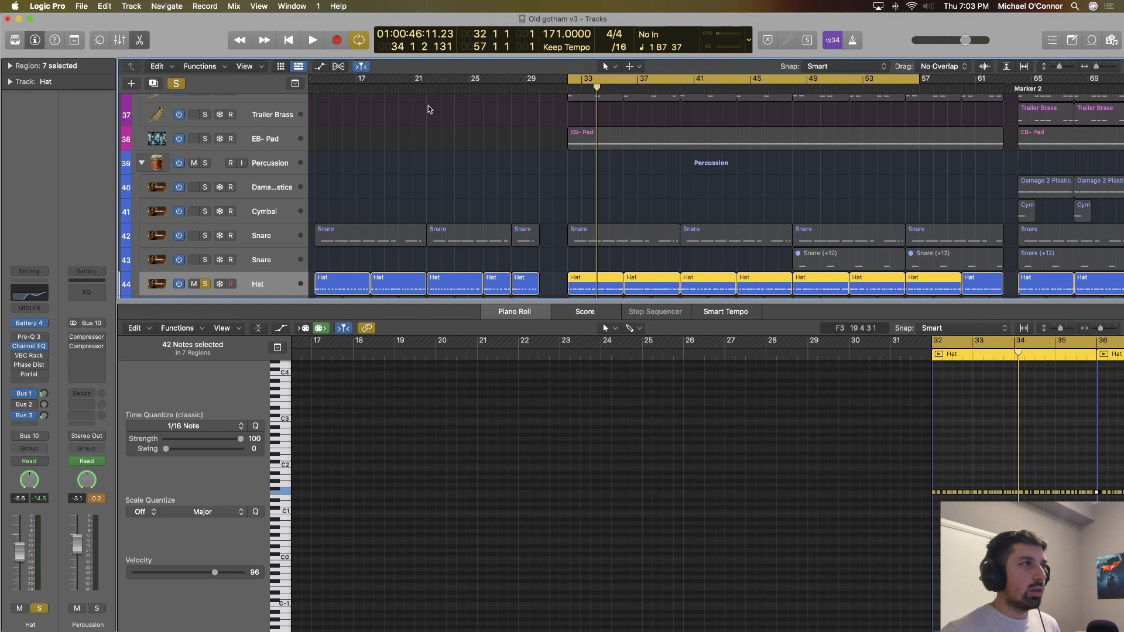
Play the soloed Hat part from about bar 21 and through bars 32 to 36, following its notes in the Piano Roll.
double_click(421, 90)
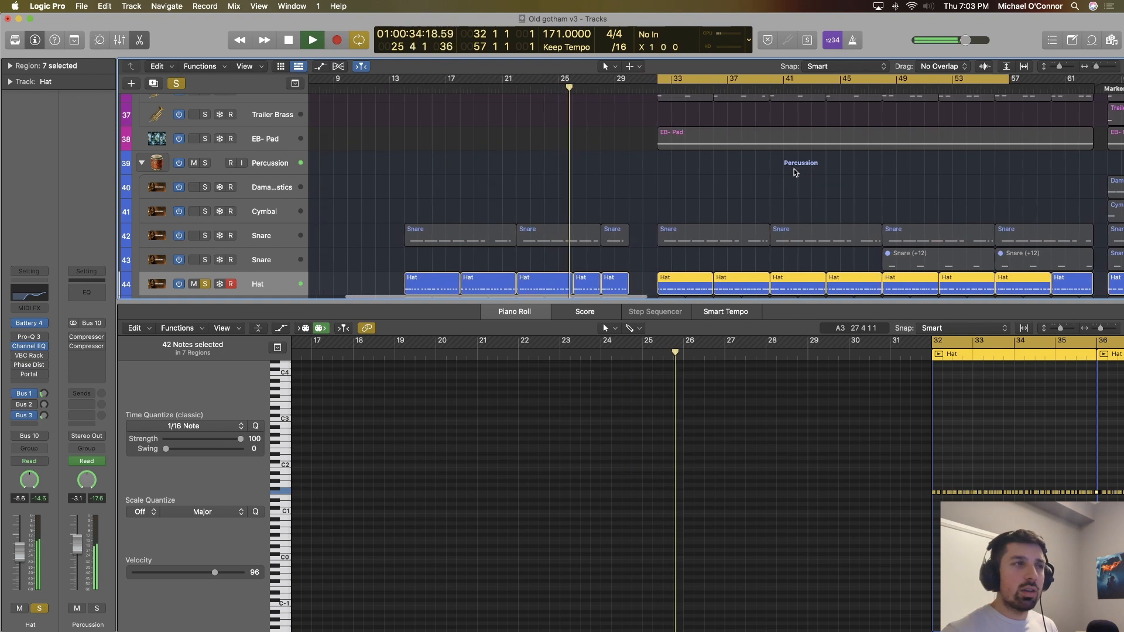
key(space)
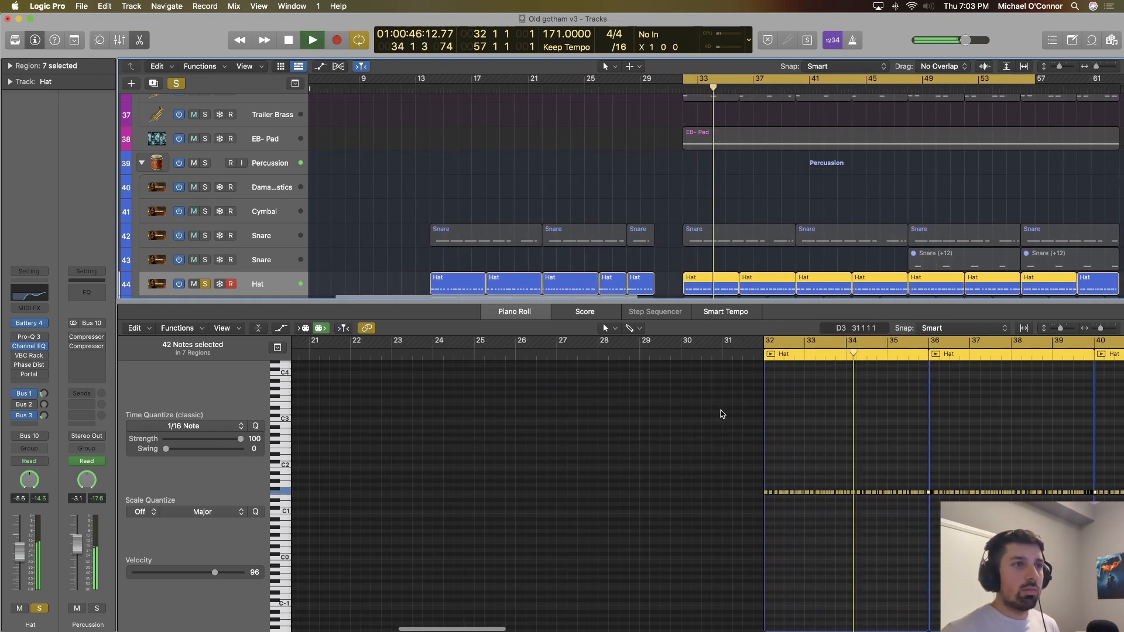
scroll(721, 414, up, 5)
scroll(720, 413, down, 1)
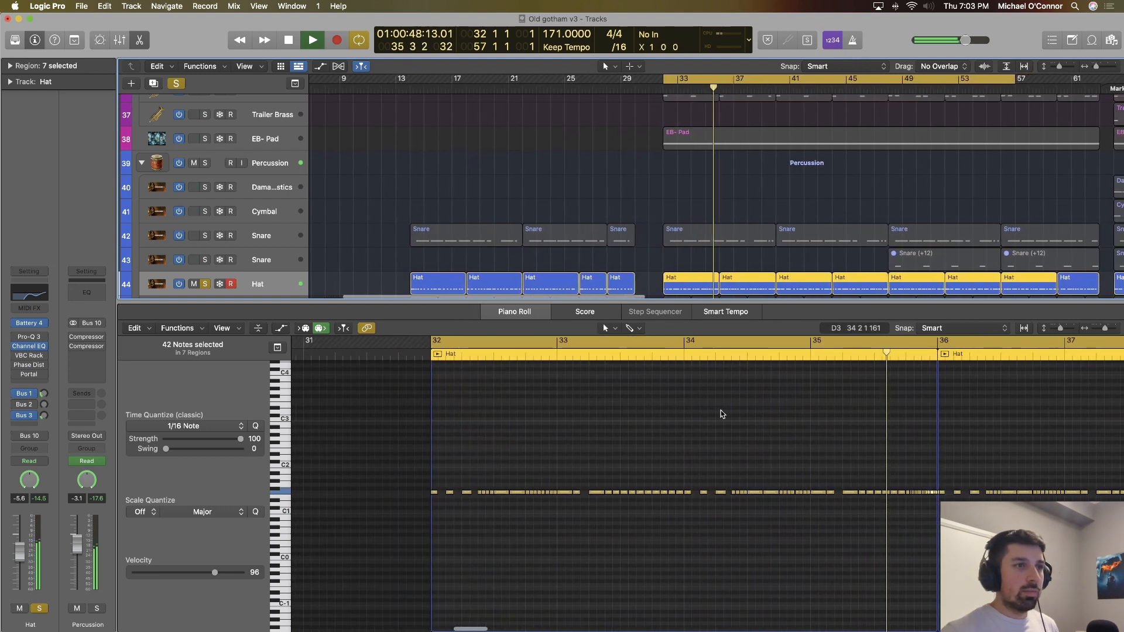
scroll(722, 413, right, 3)
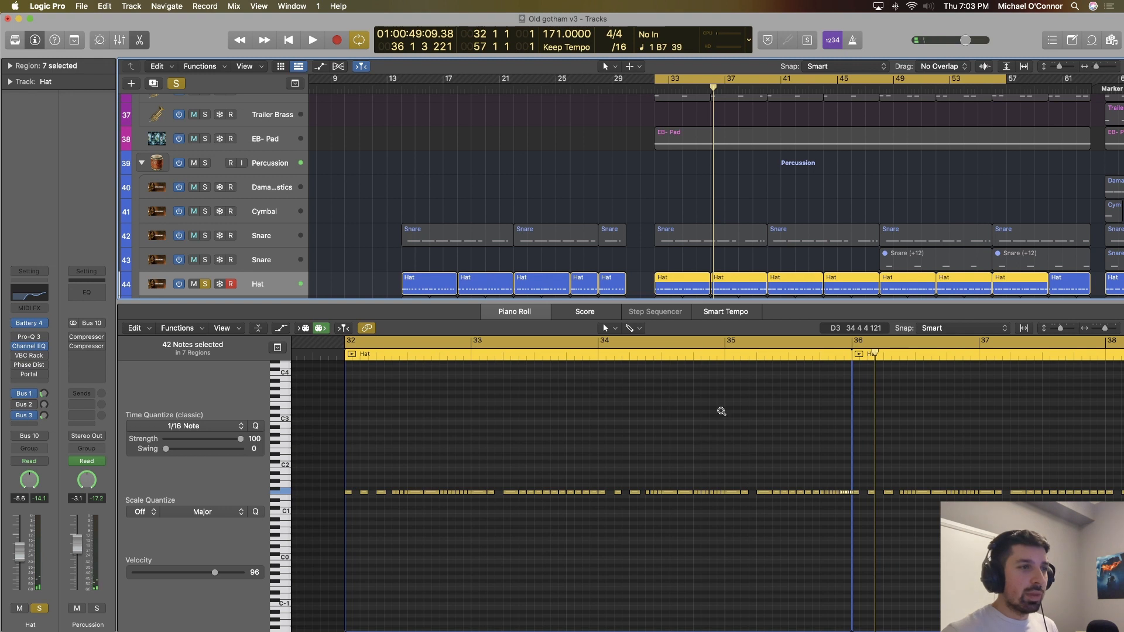
ctrl+alt+click(722, 412)
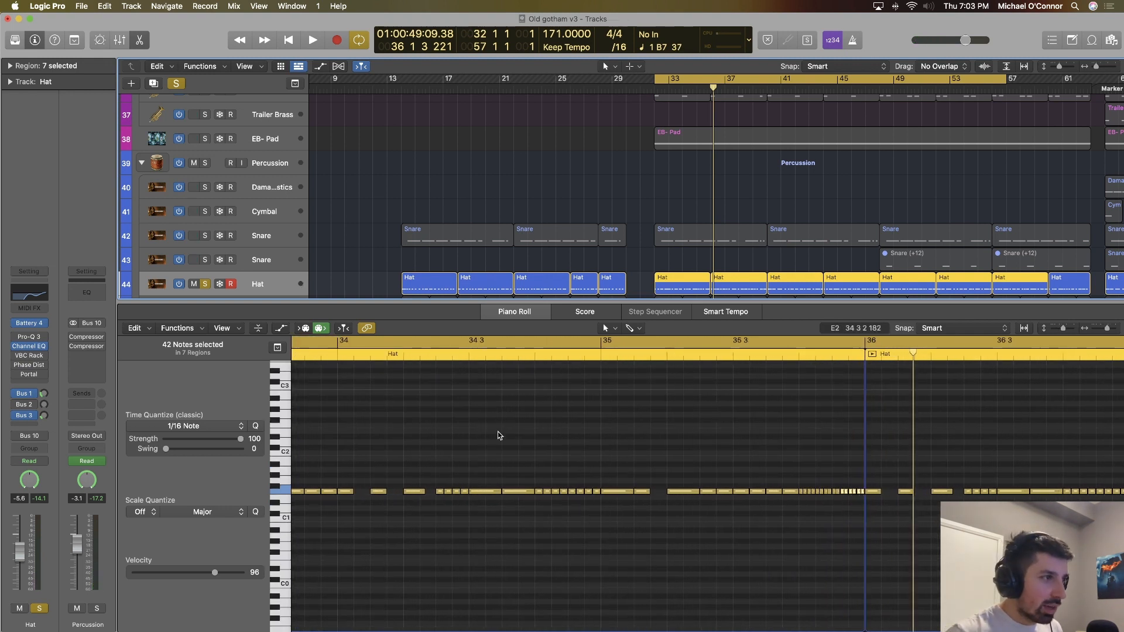
scroll(498, 433, down, 1)
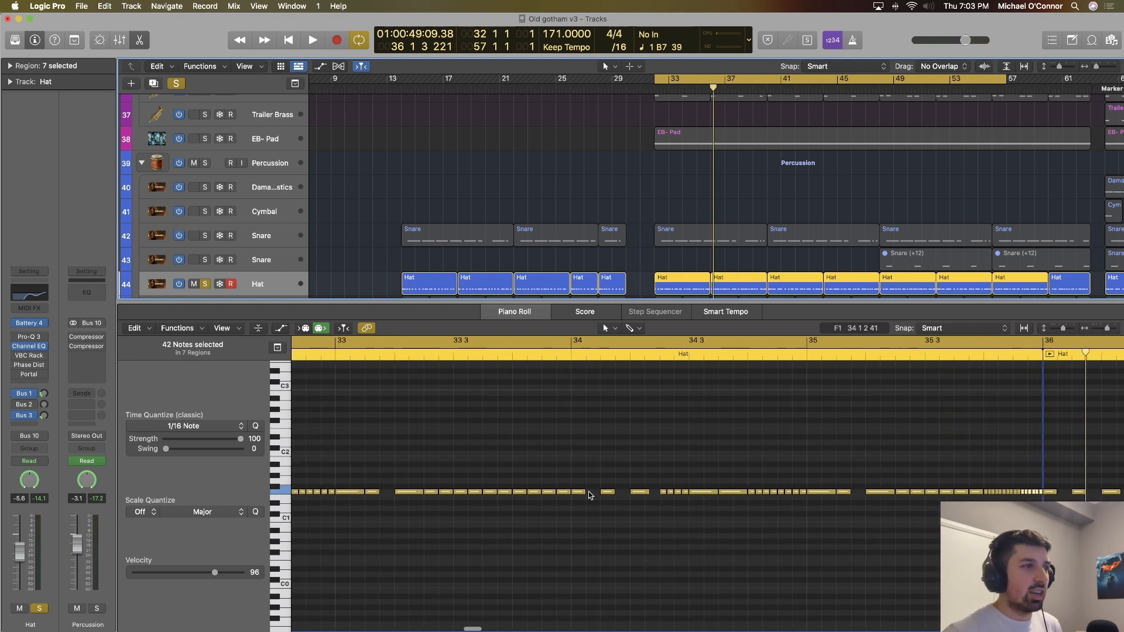
key(space)
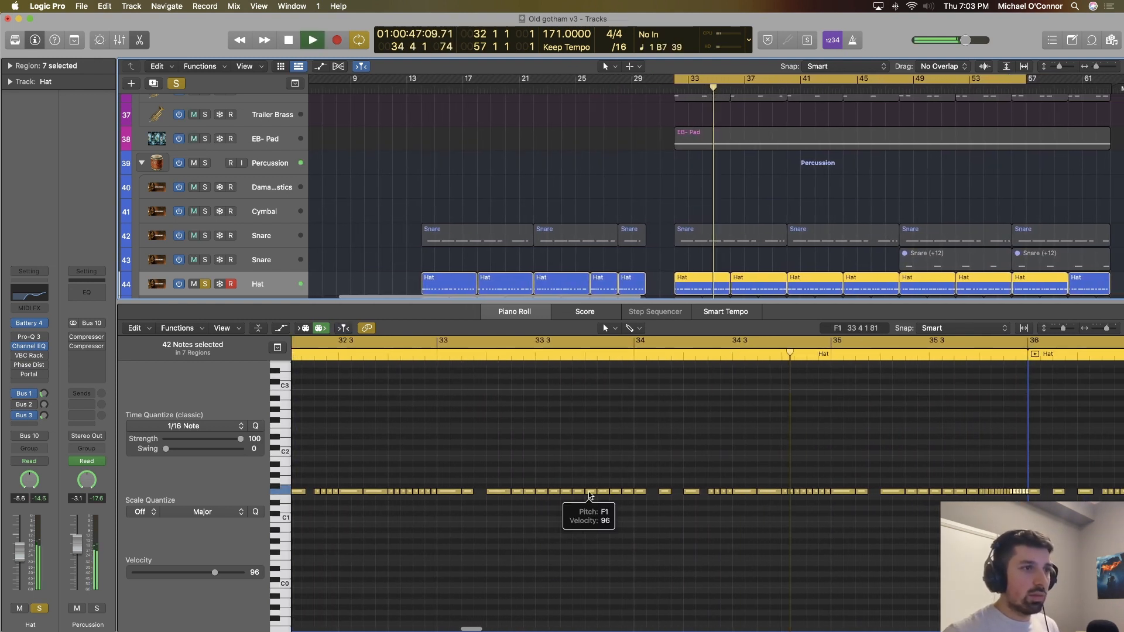
key(space)
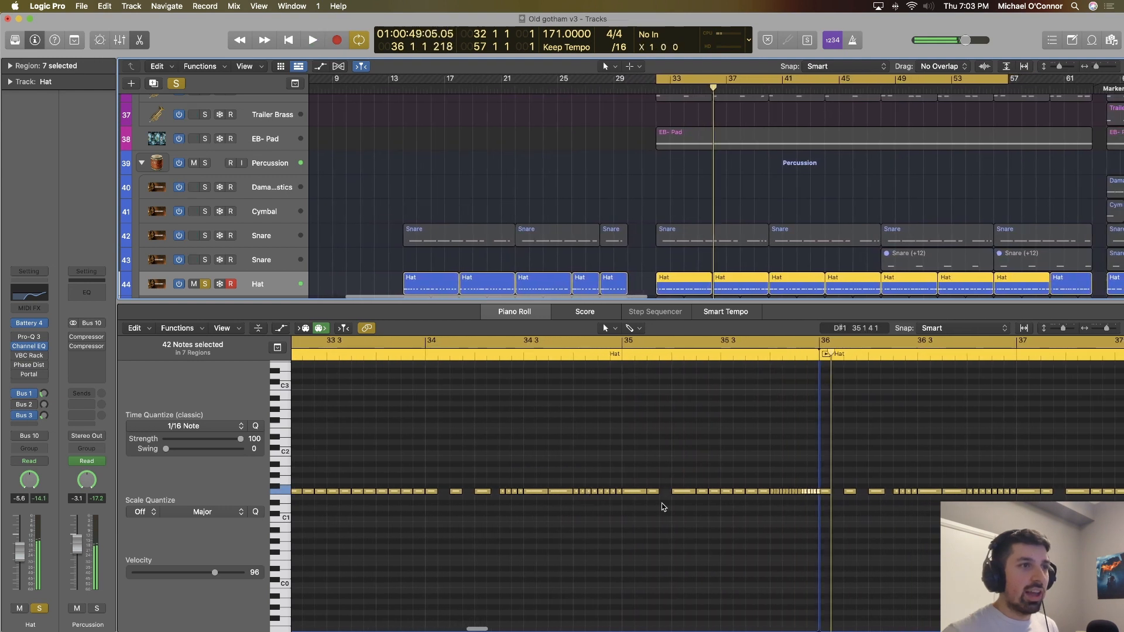
Play the fast hat roll from beat 2 of bar 35, stop at bar 36 and close the Piano Roll.
scroll(663, 504, up, 3)
scroll(663, 504, up, 2)
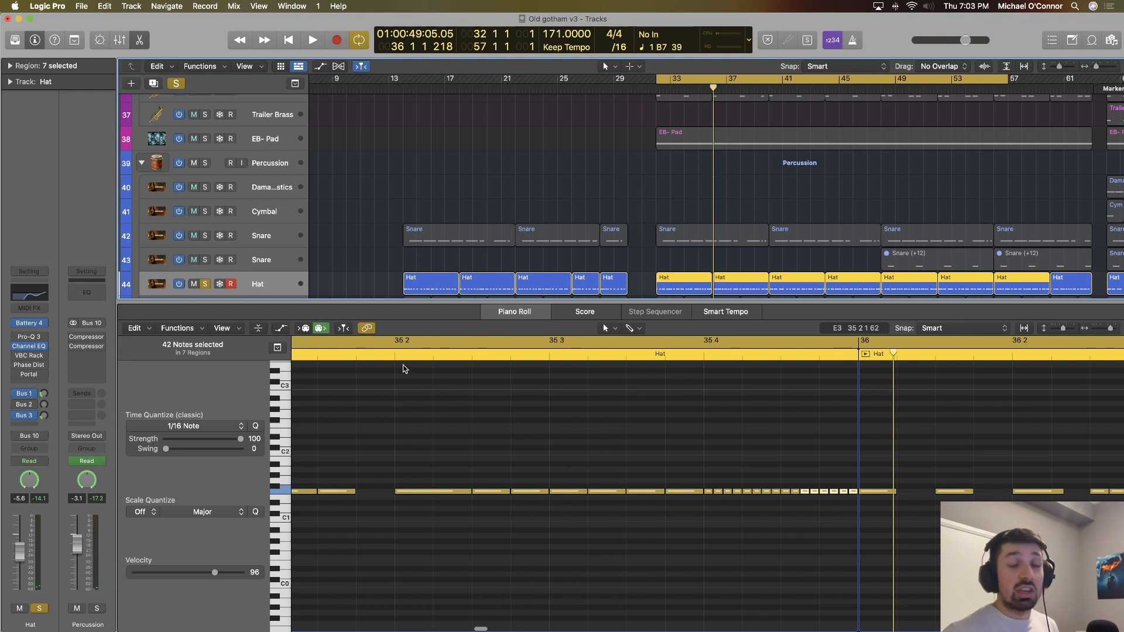
click(397, 358)
key(space)
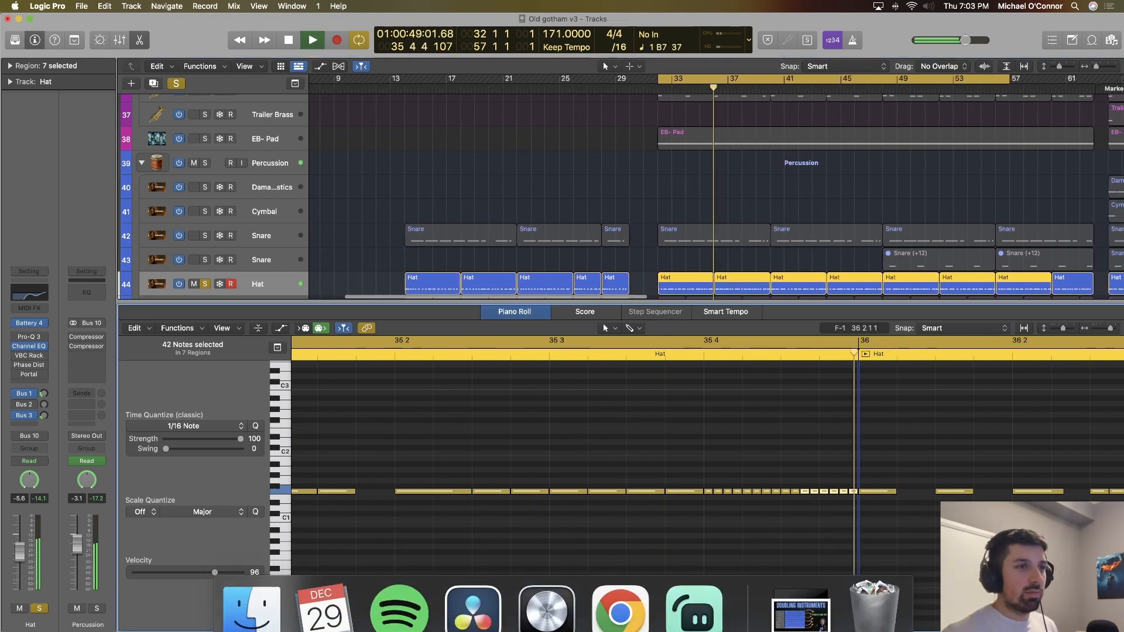
key(space)
key(p)
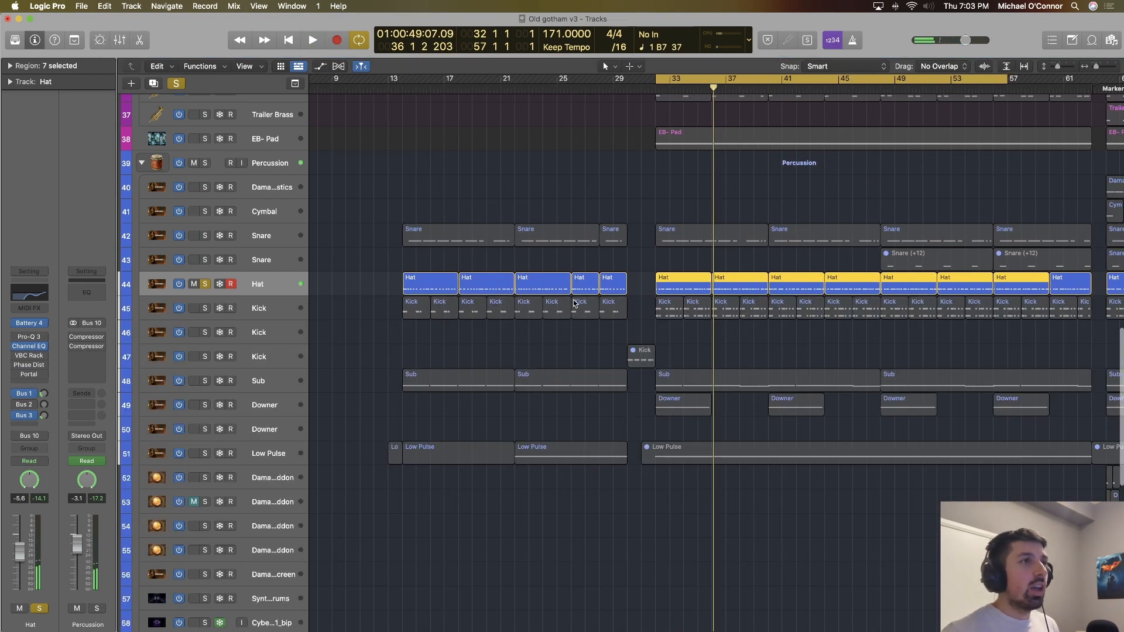
Turn off solo on the Hat track to bring back the full mix.
scroll(574, 302, up, 5)
scroll(825, 92, left, 2)
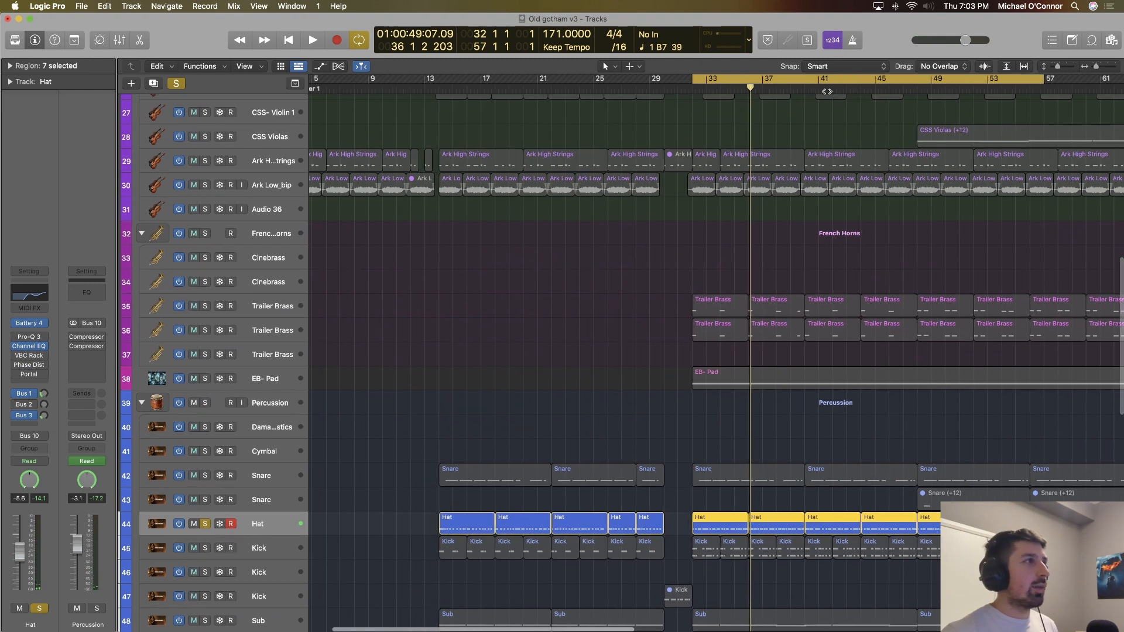
click(176, 83)
scroll(884, 131, up, 3)
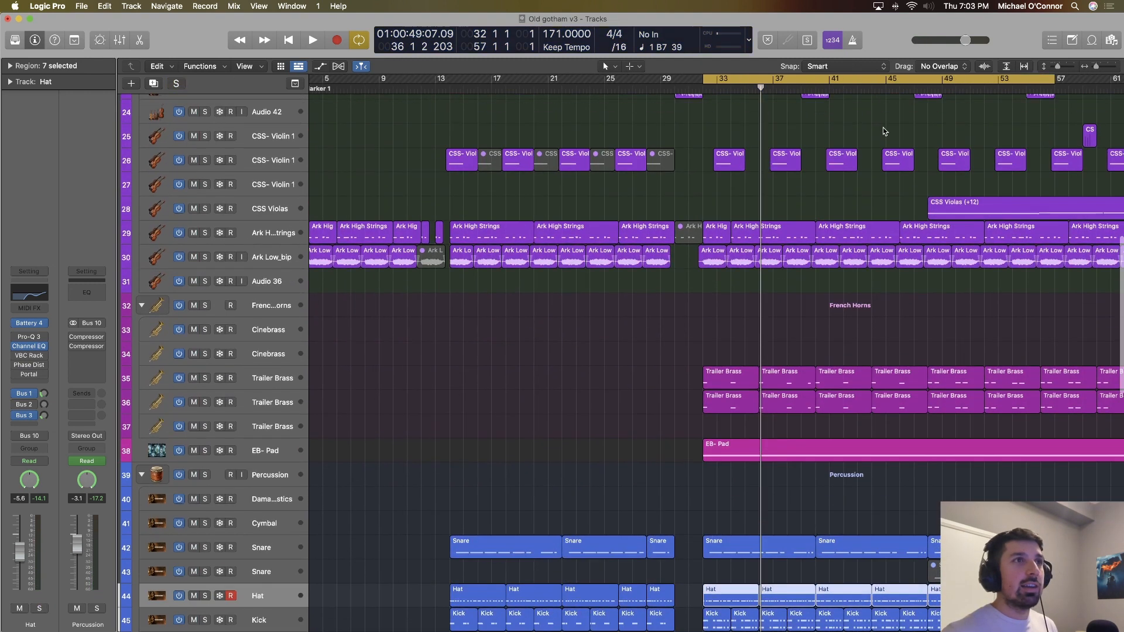
Play the full mix from about bar 43 and examine how the string, brass and percussion tracks are layered.
click(872, 88)
key(space)
scroll(917, 187, right, 4)
scroll(918, 187, up, 4)
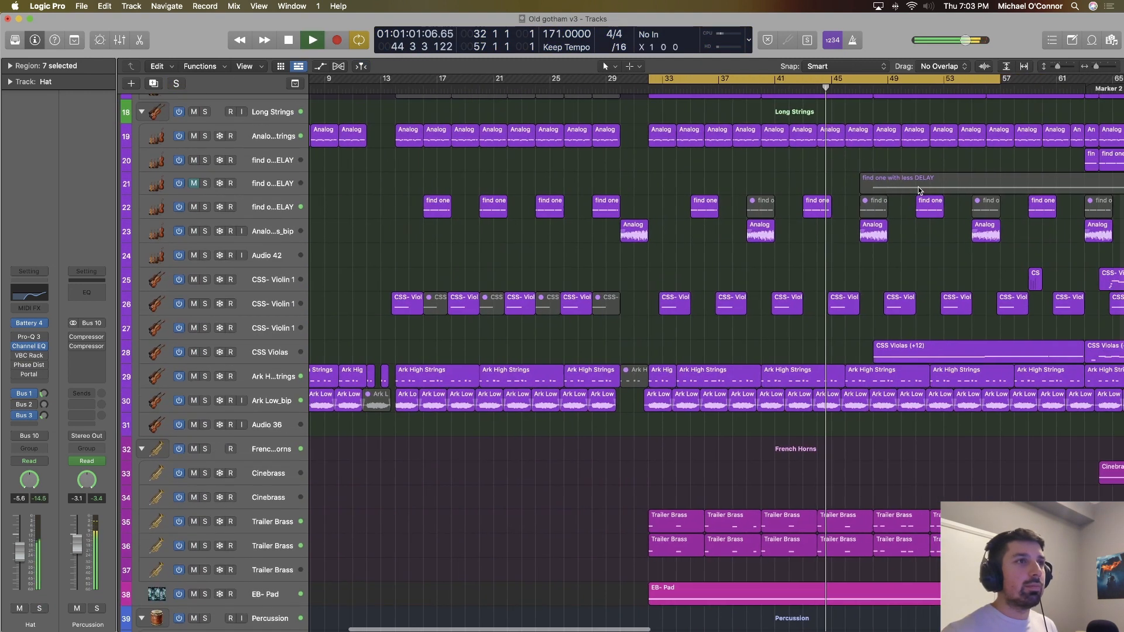
scroll(918, 188, up, 2)
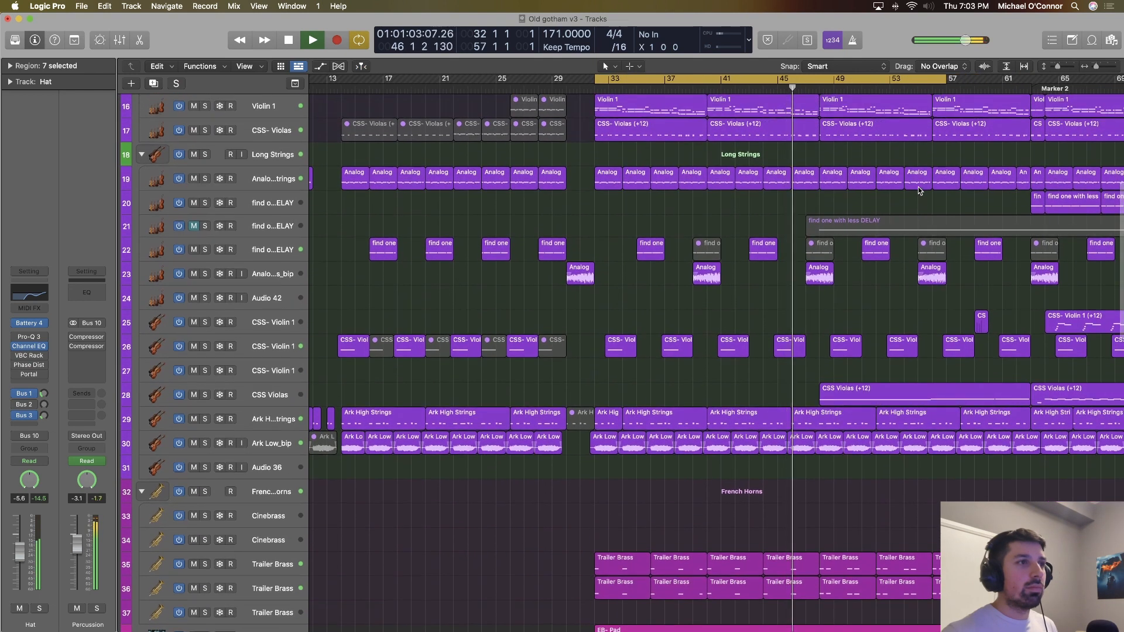
scroll(918, 187, down, 1)
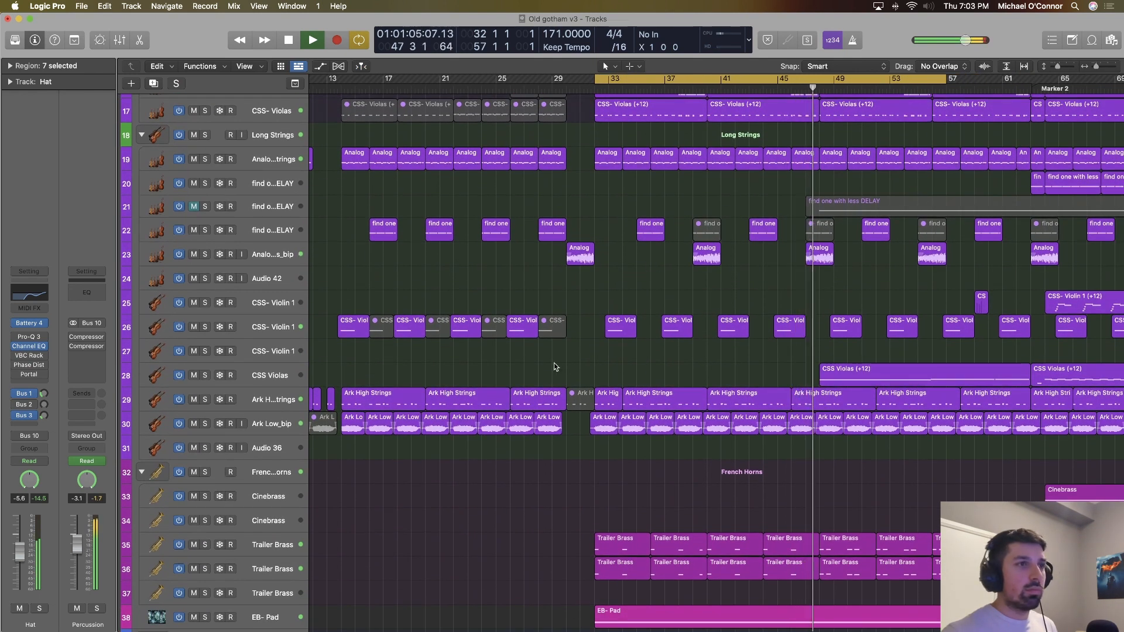
scroll(556, 367, right, 3)
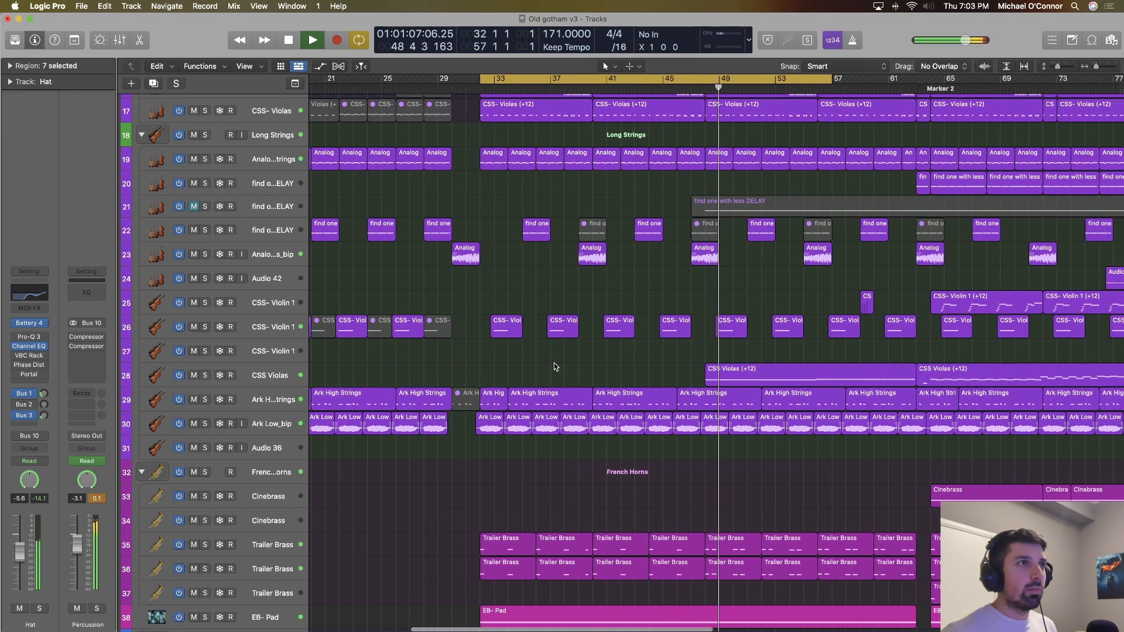
scroll(555, 367, up, 5)
scroll(556, 367, up, 7)
scroll(556, 367, right, 3)
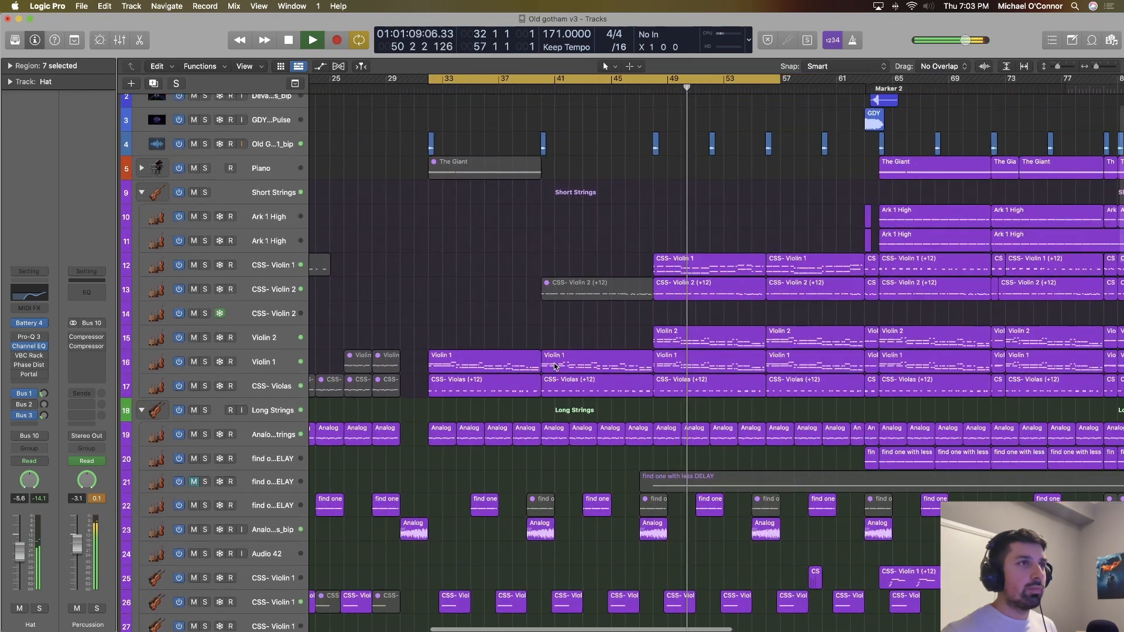
scroll(555, 367, down, 15)
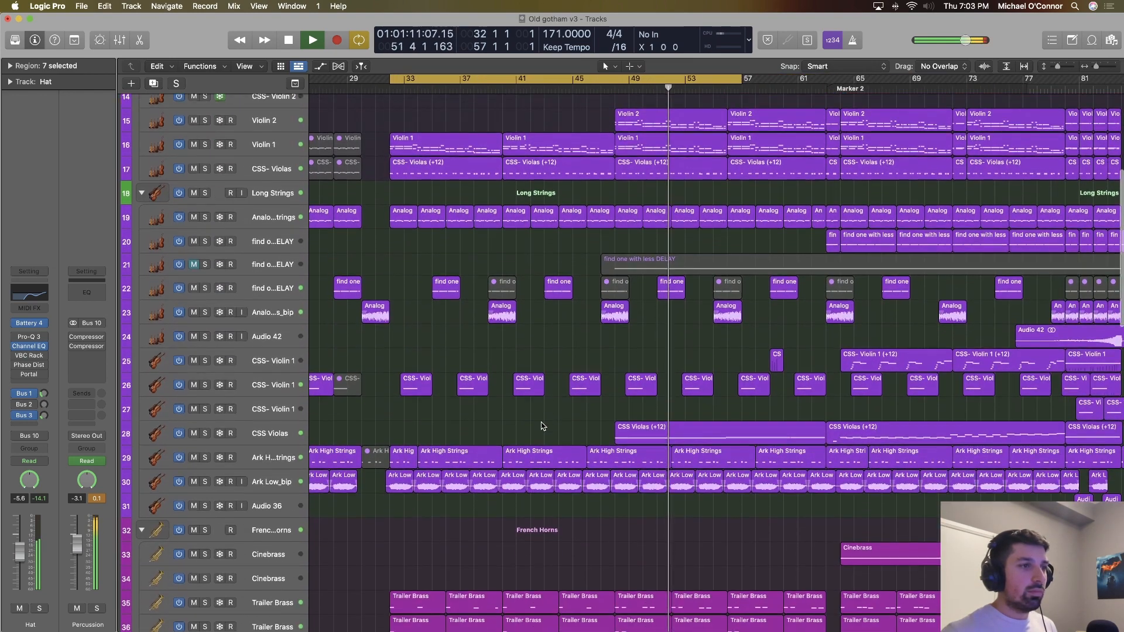
scroll(543, 427, up, 14)
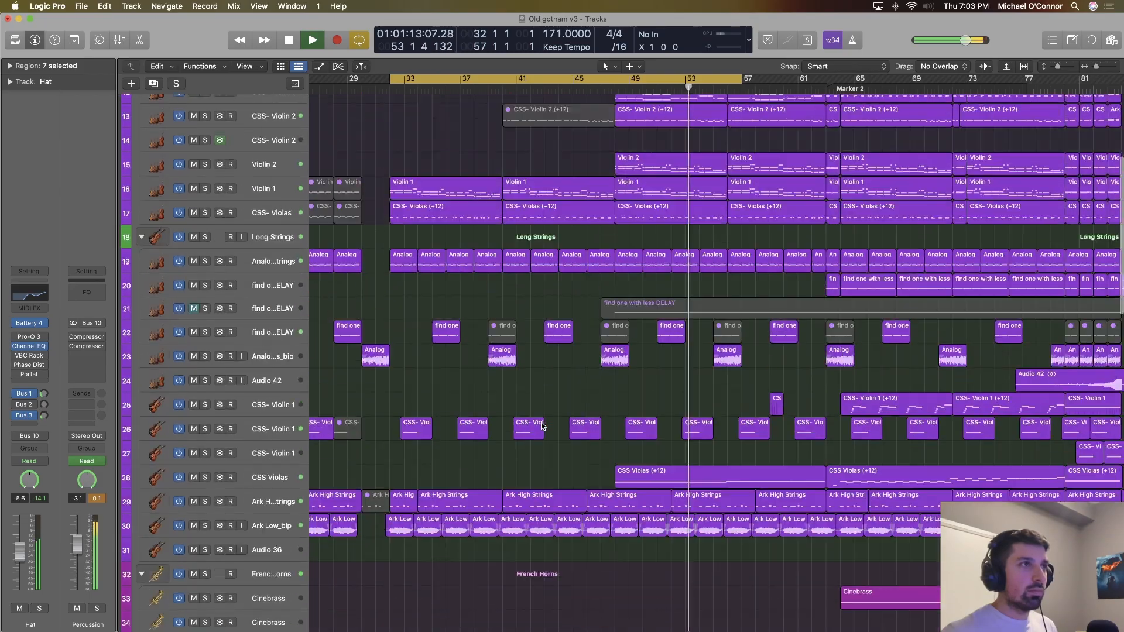
scroll(542, 426, up, 2)
scroll(542, 426, down, 18)
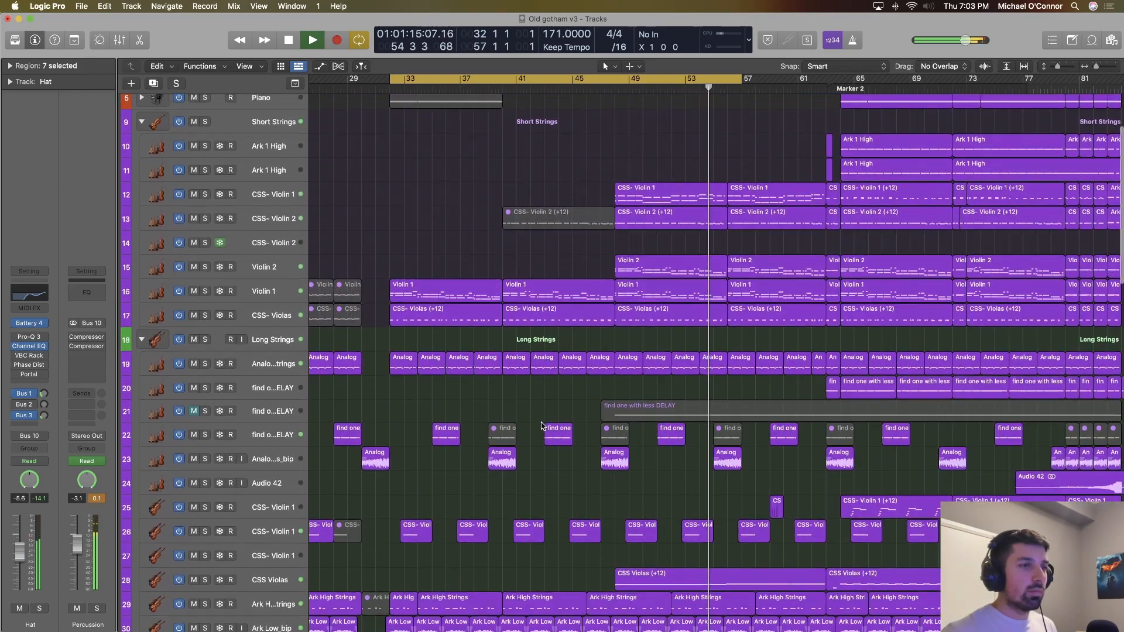
scroll(542, 427, down, 4)
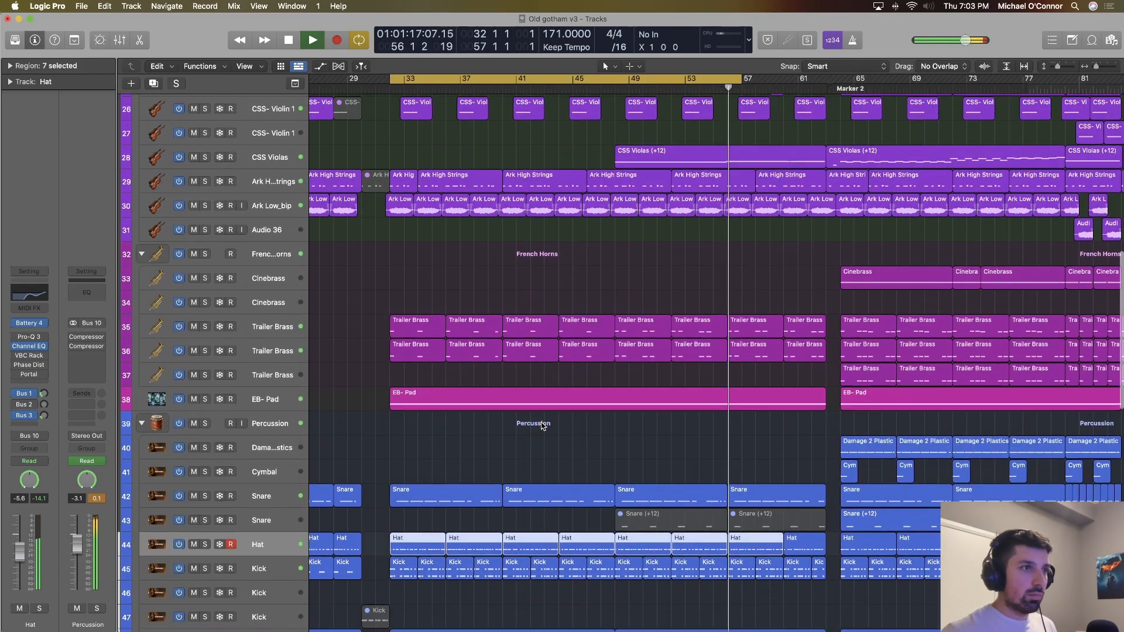
scroll(542, 426, down, 2)
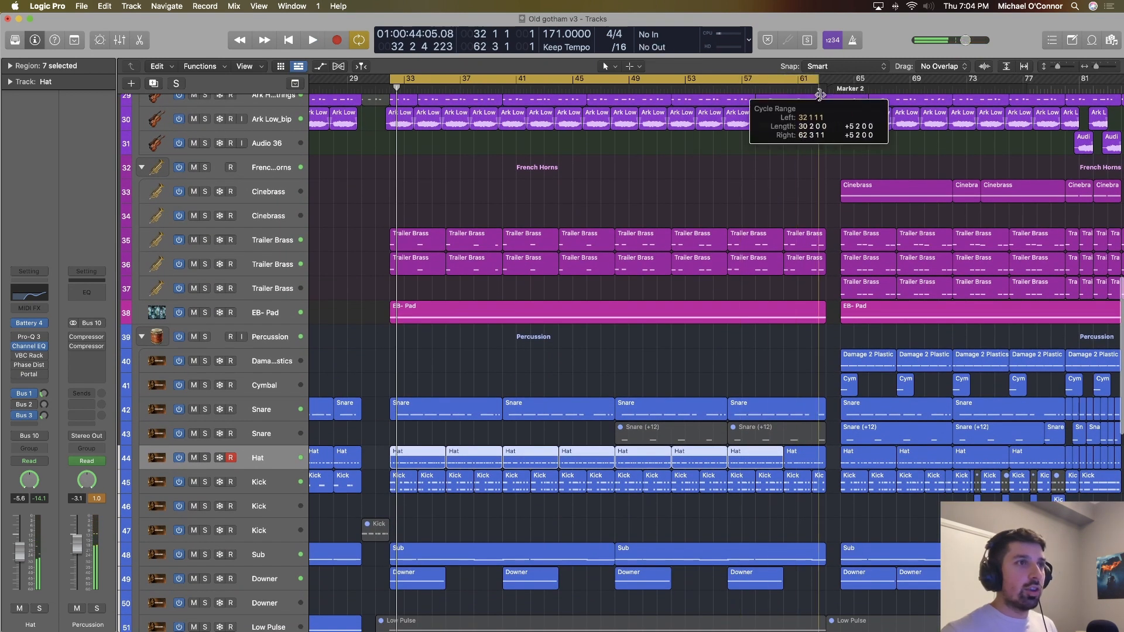
Solo the CSS Violas track and play its long part from about bar 49 to bar 62.
scroll(504, 274, up, 5)
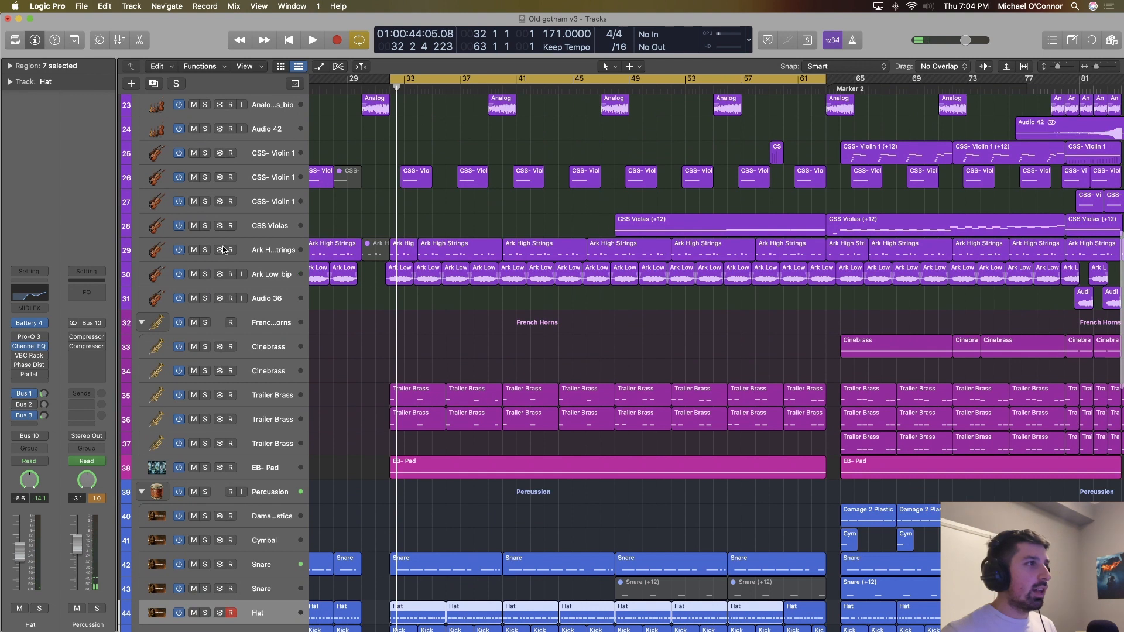
click(264, 231)
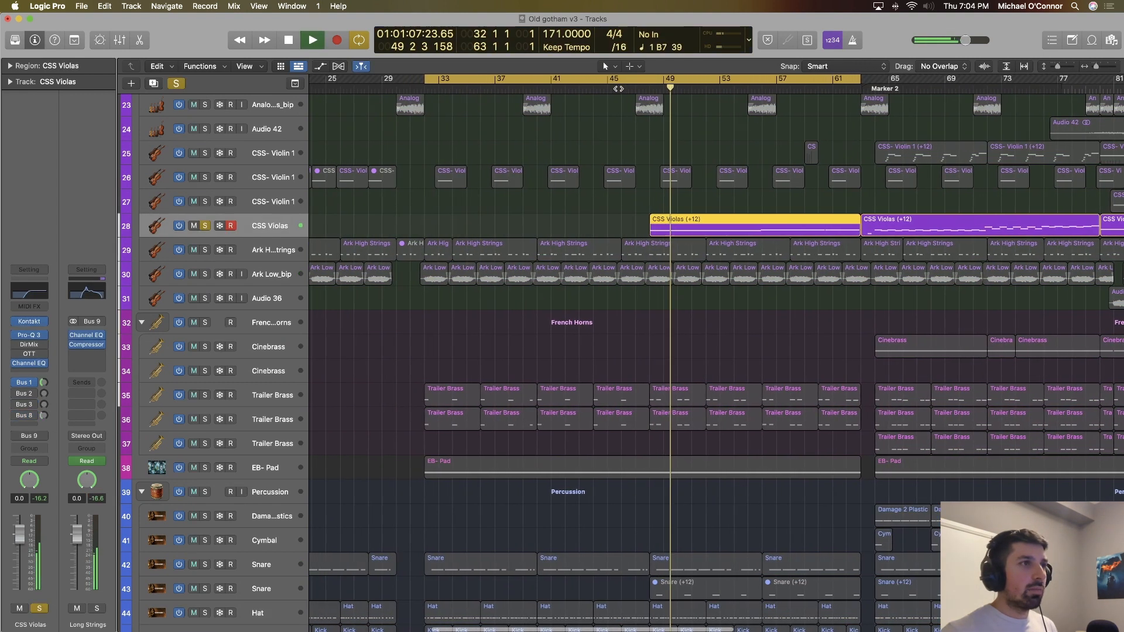
scroll(618, 88, left, 1)
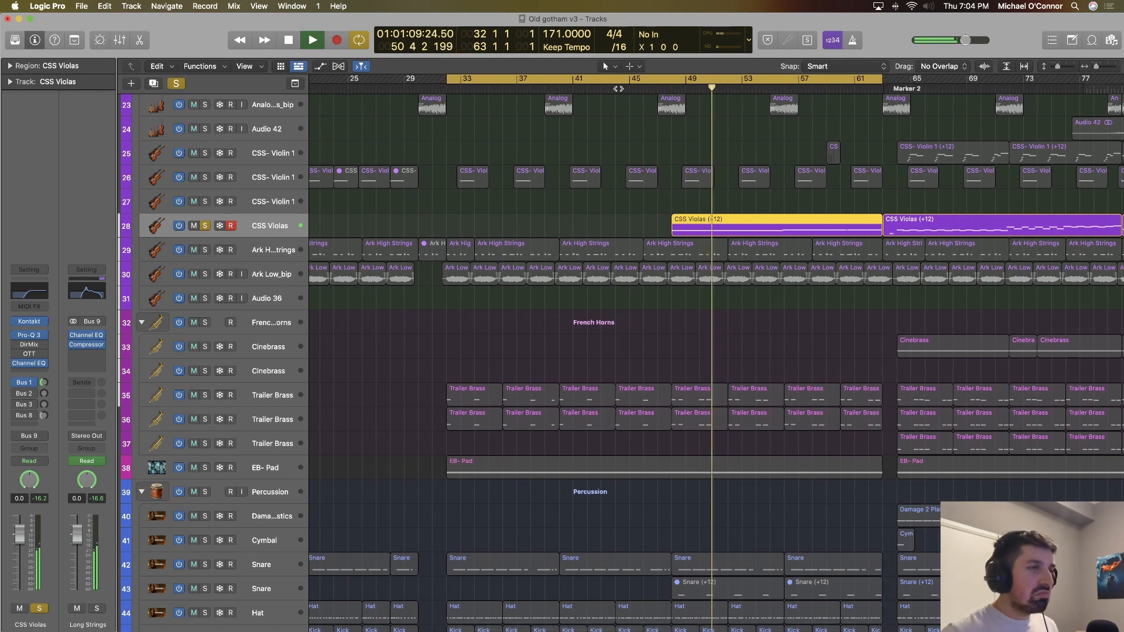
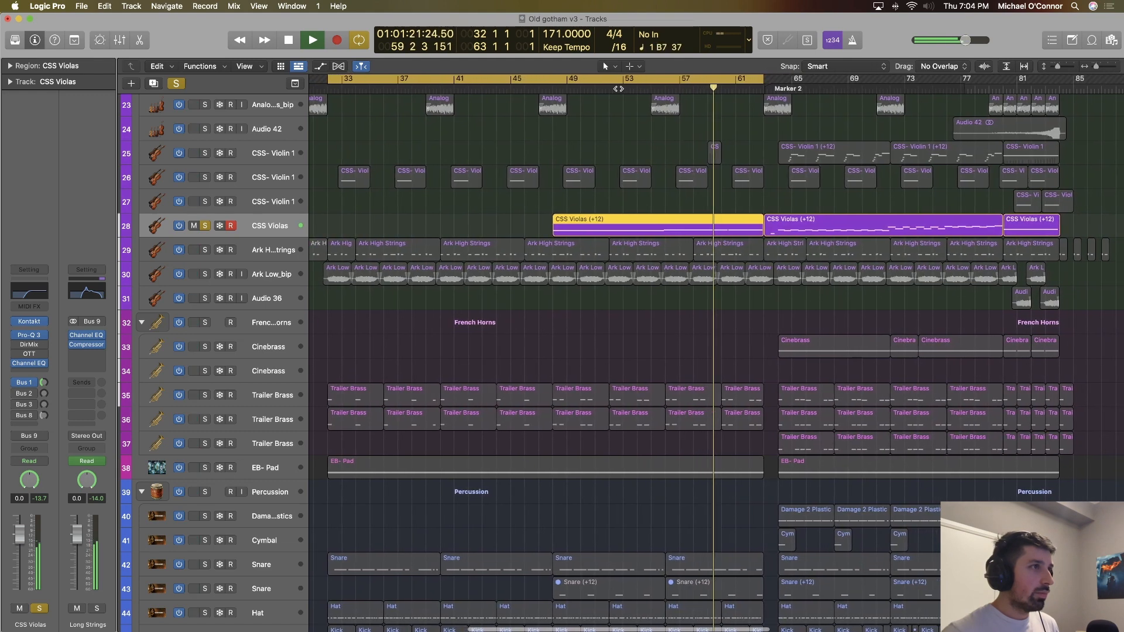
scroll(670, 261, up, 7)
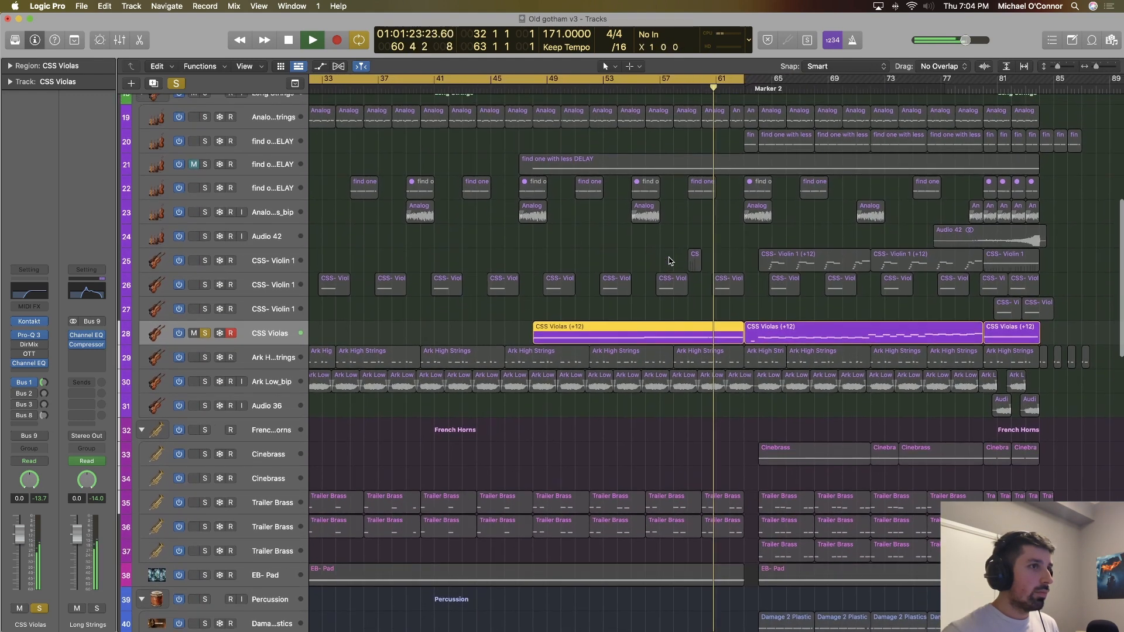
scroll(671, 261, up, 7)
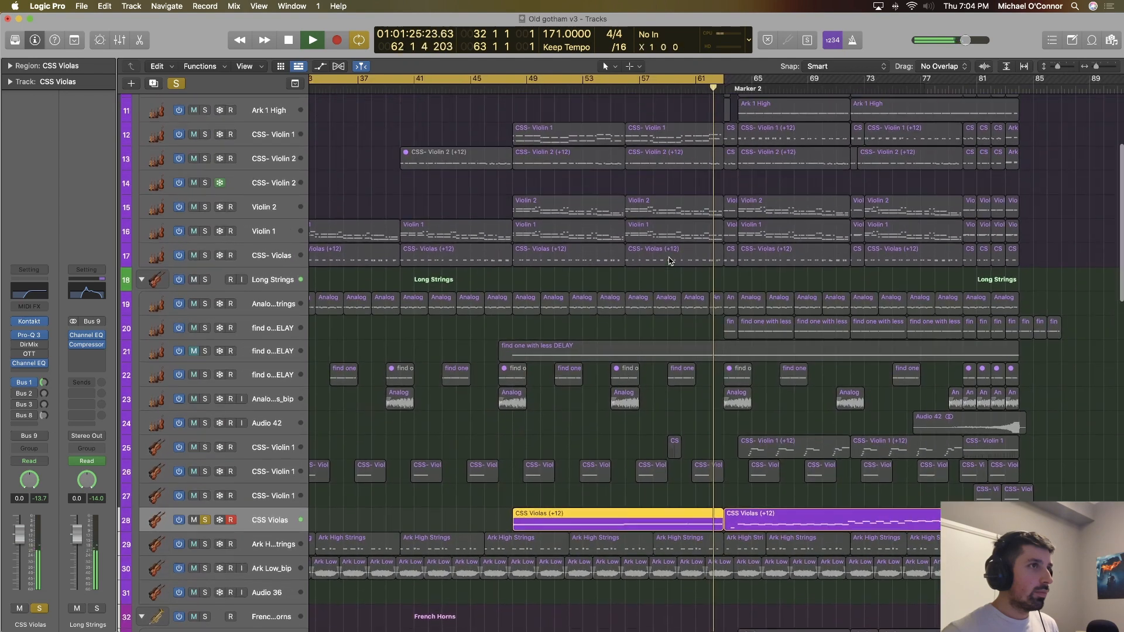
key(space)
Extend the end of the cycle range to bar 65 and turn off solo on the CSS Violas track.
scroll(673, 254, down, 7)
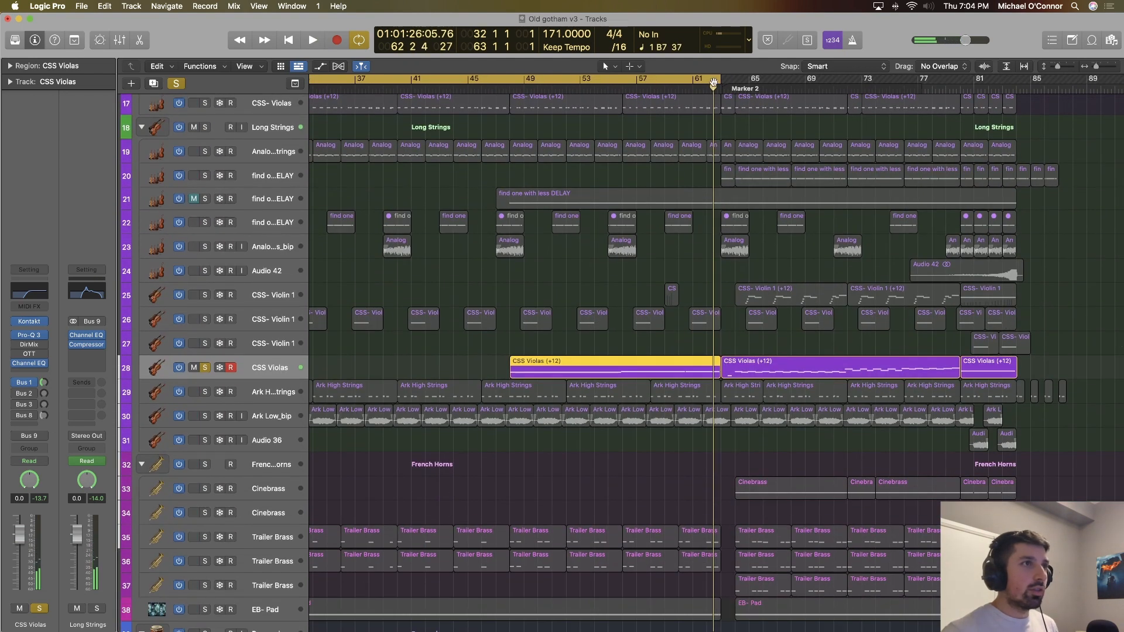
drag(720, 82, 749, 82)
key(s)
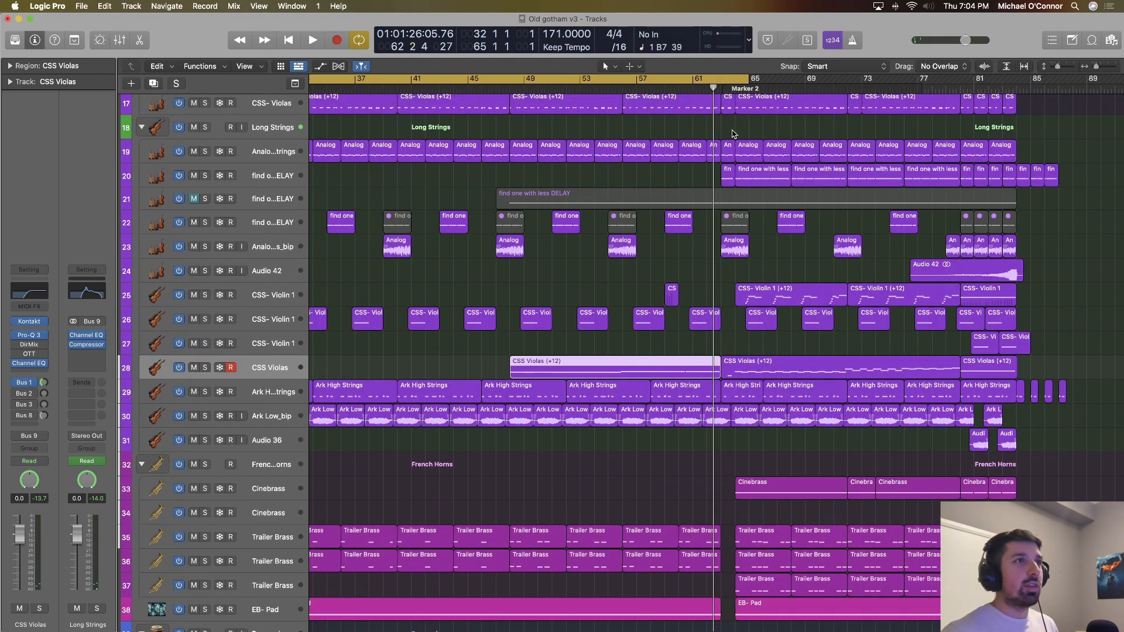
Examine how the string, brass, percussion and effect tracks are layered before and after Marker 2.
scroll(733, 133, up, 15)
scroll(741, 111, down, 12)
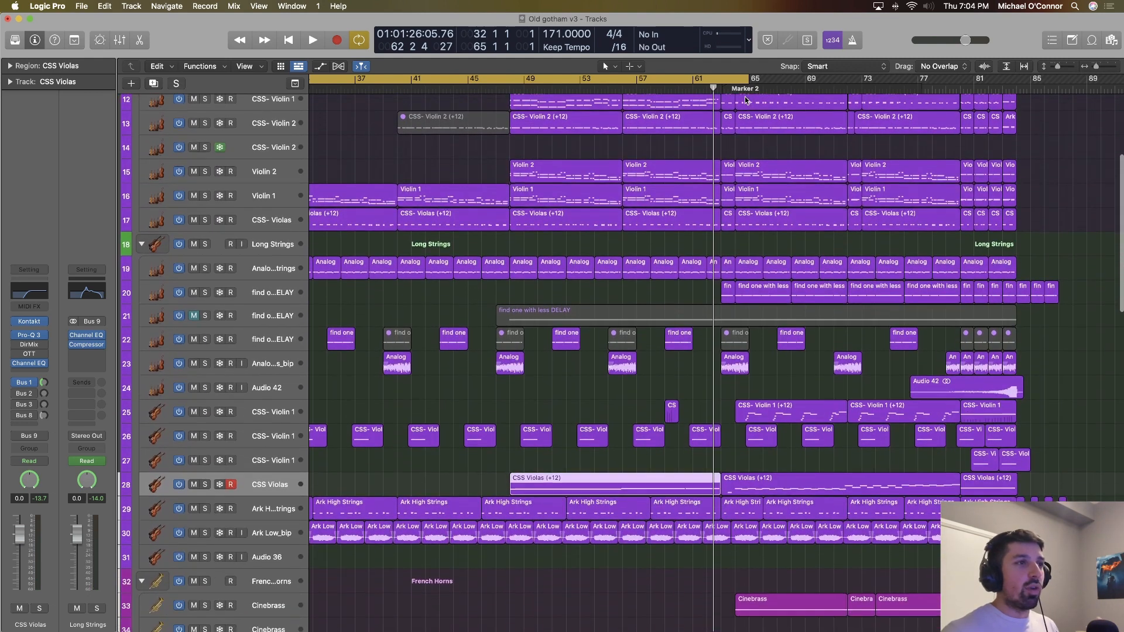
scroll(732, 104, down, 4)
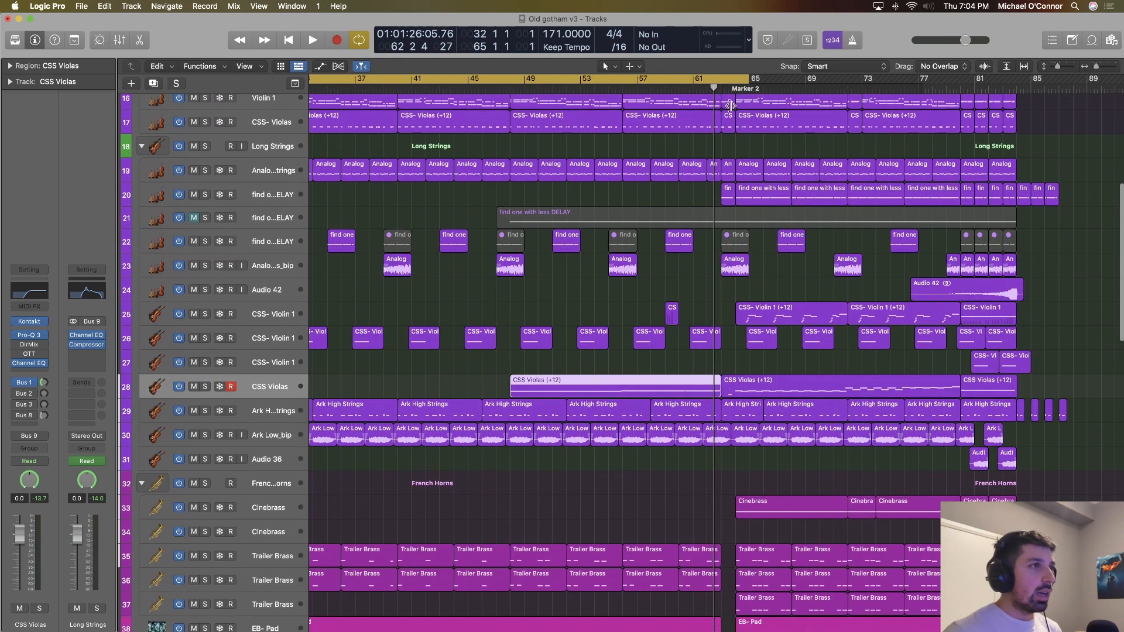
scroll(529, 230, down, 5)
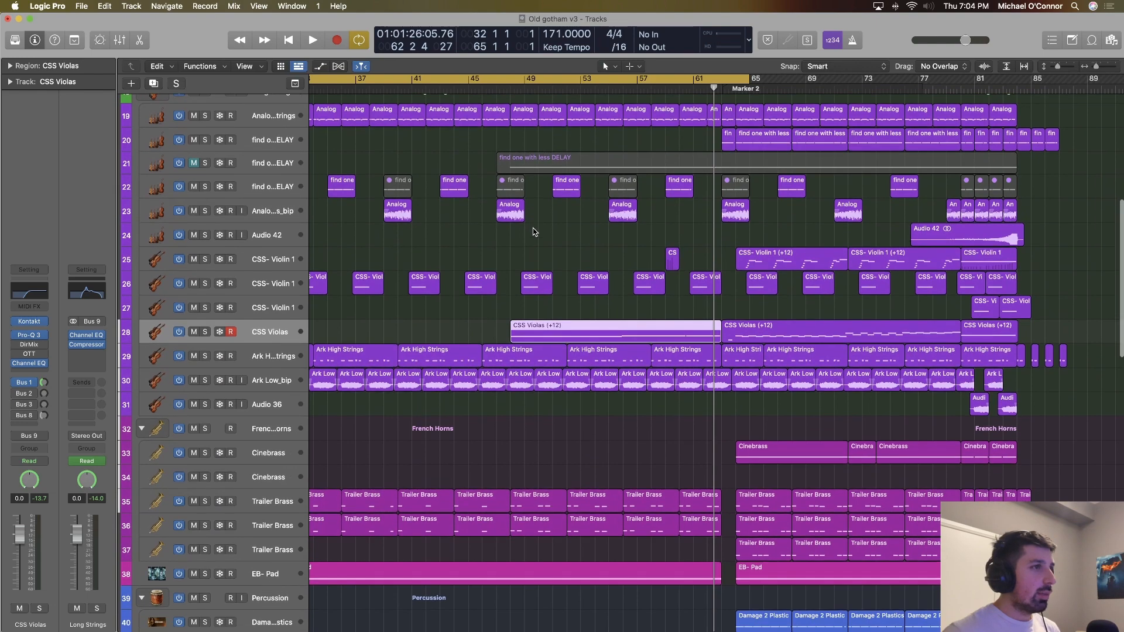
scroll(530, 232, down, 17)
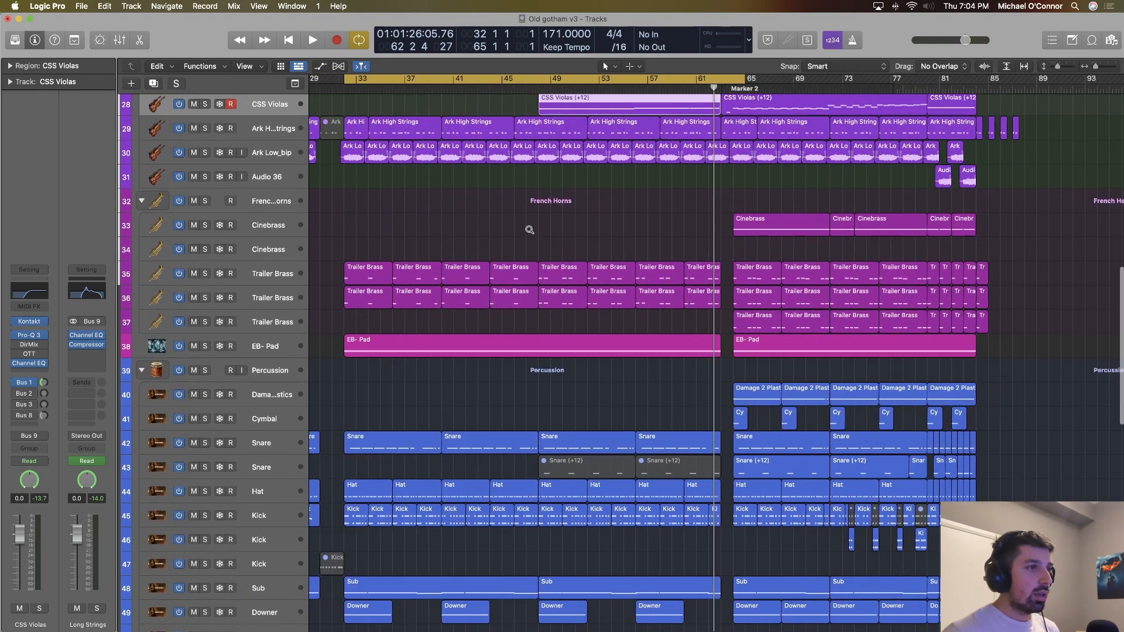
scroll(529, 232, down, 10)
scroll(529, 232, up, 20)
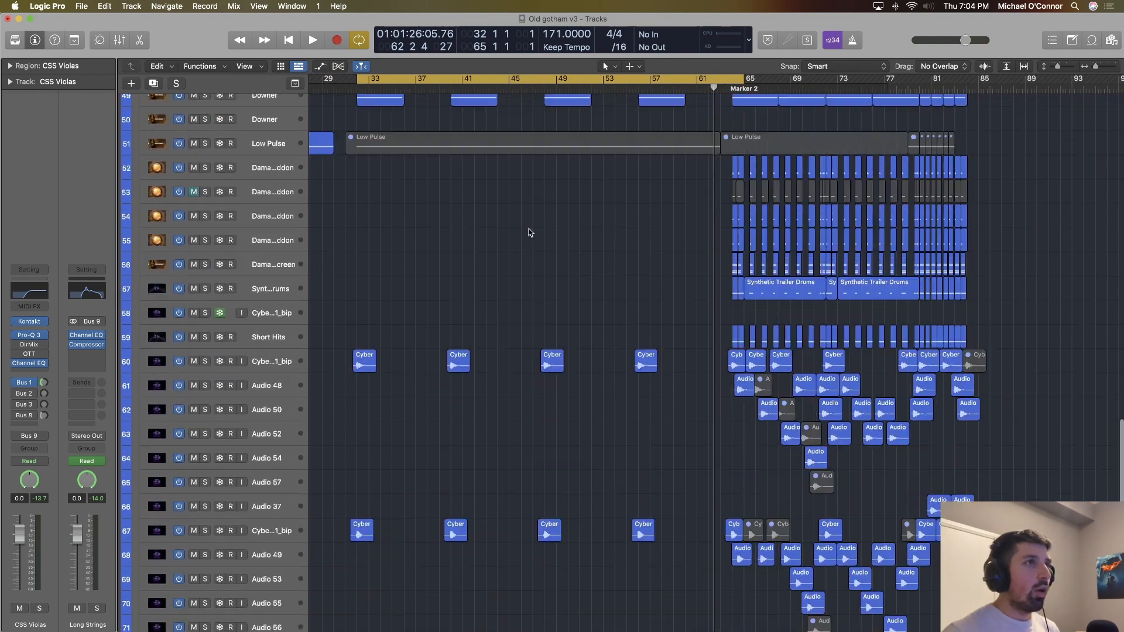
scroll(528, 233, up, 20)
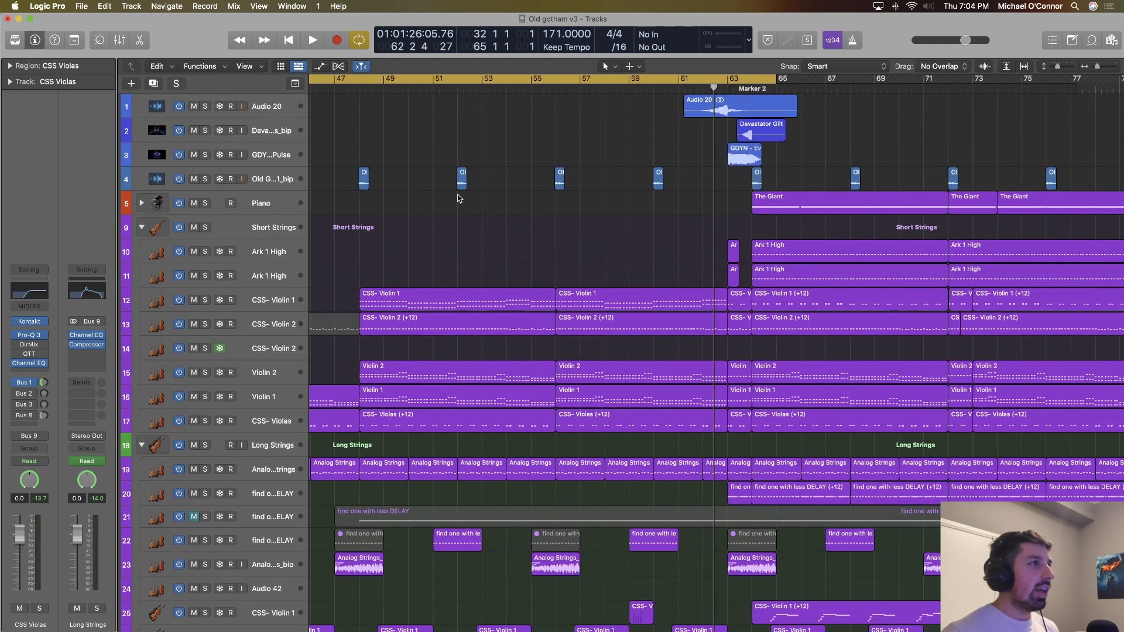
Solo the Old Gotham bounced audio on track 4 and play its hits from about bar 48 to bar 52.
click(276, 181)
scroll(489, 210, left, 3)
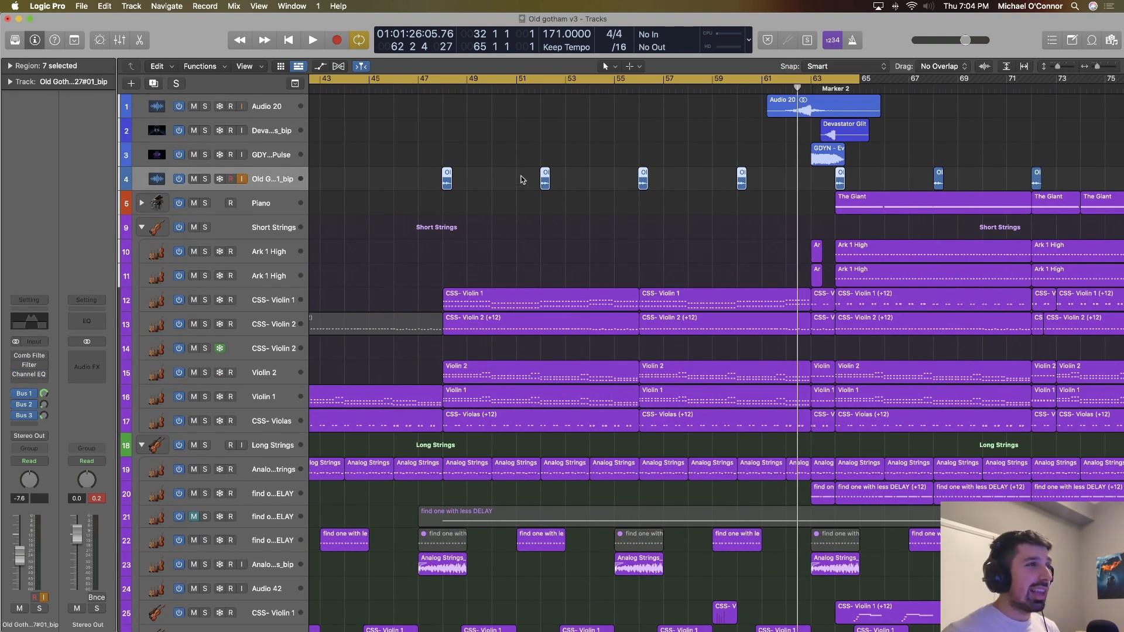
key(s)
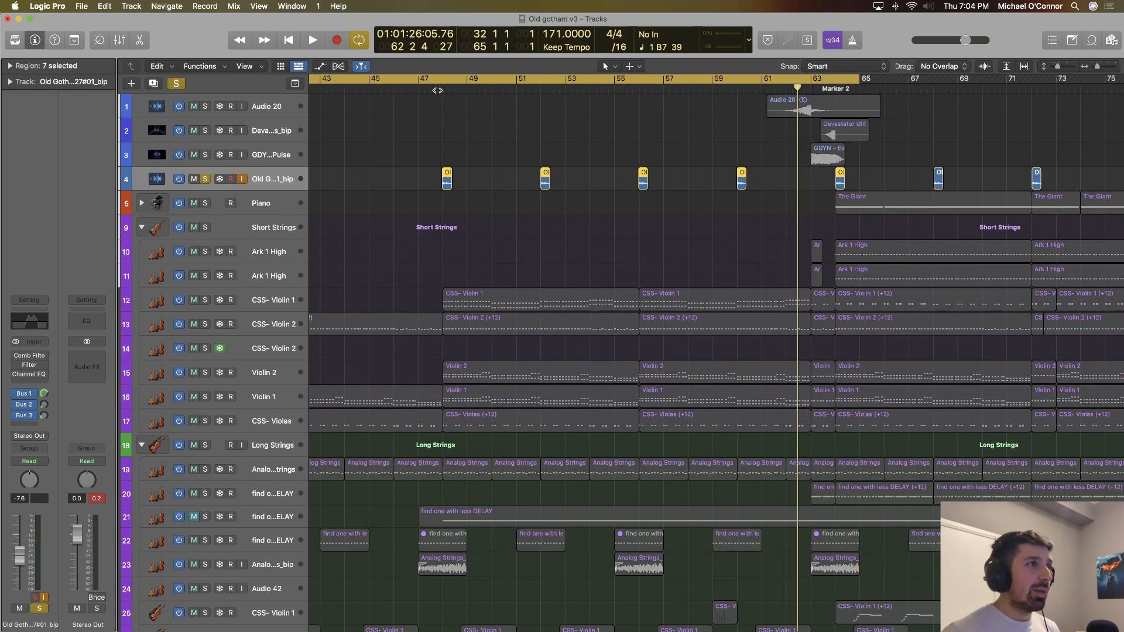
key(space)
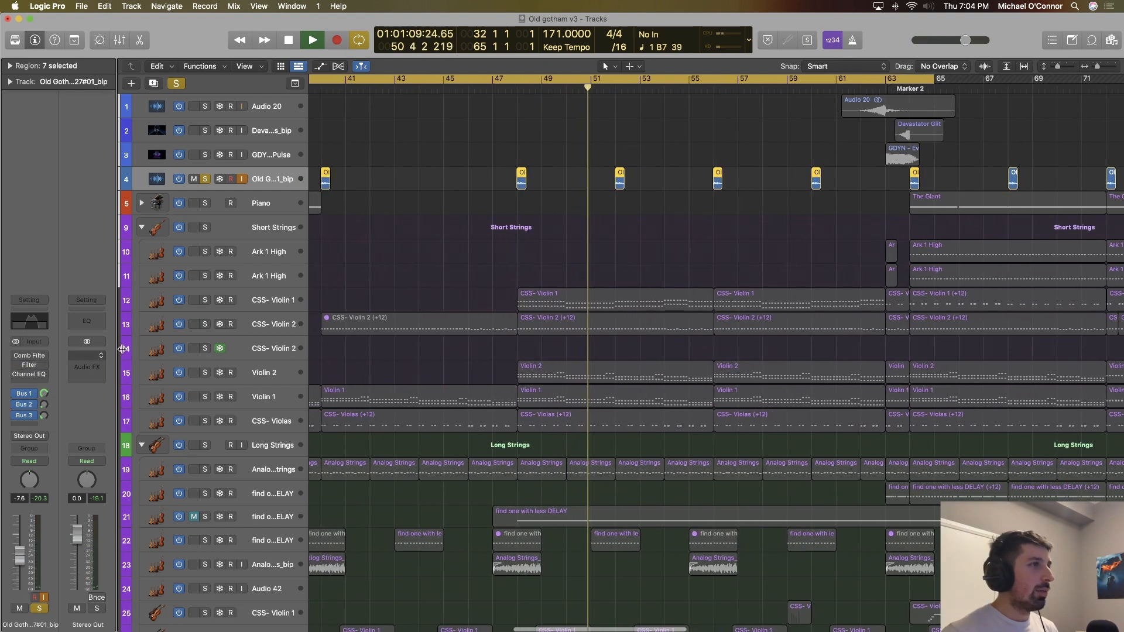
key(space)
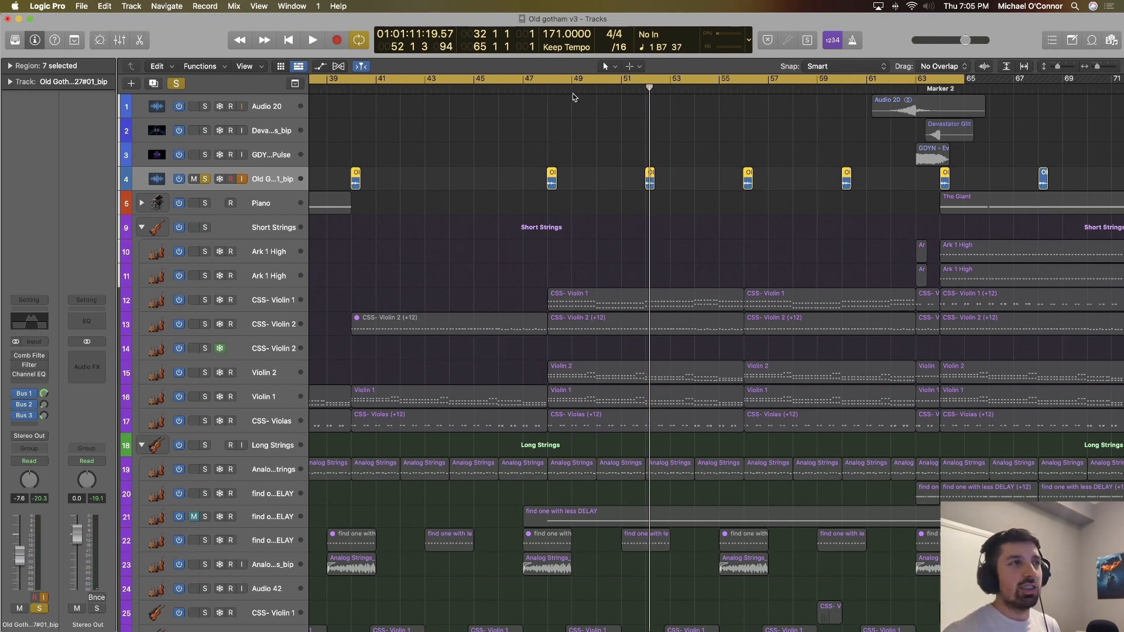
Turn off solo on track 4 and play the full mix from about bar 47 to bar 52.
key(s)
click(532, 91)
key(space)
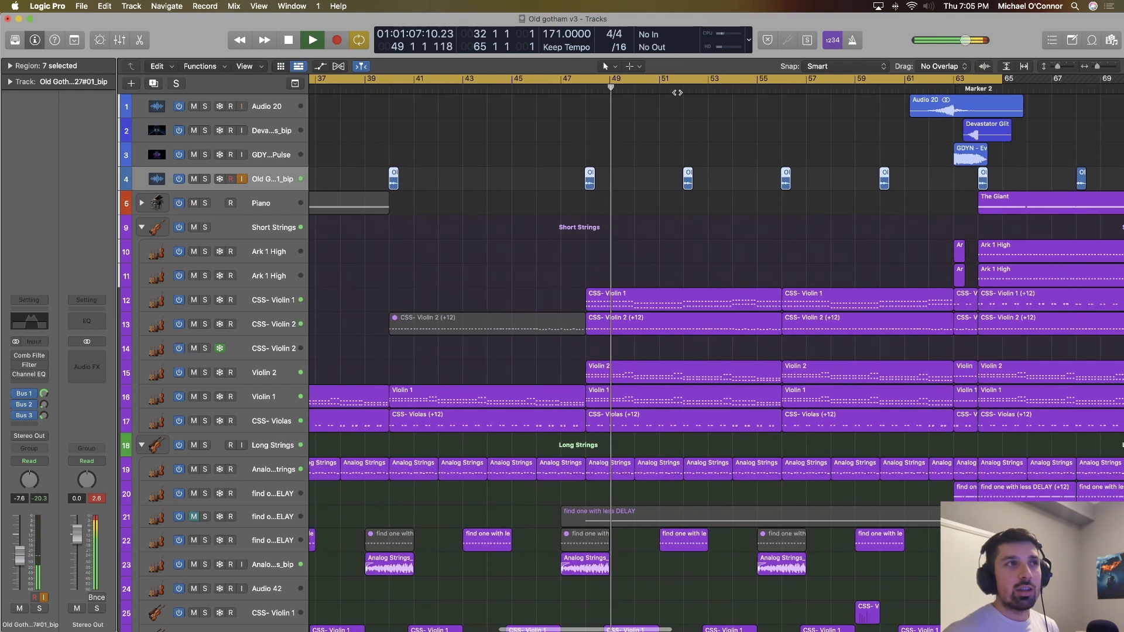
key(space)
Solo the Short Strings stack, play it from about bar 49, and restart playback from bar 32.
scroll(851, 174, right, 10)
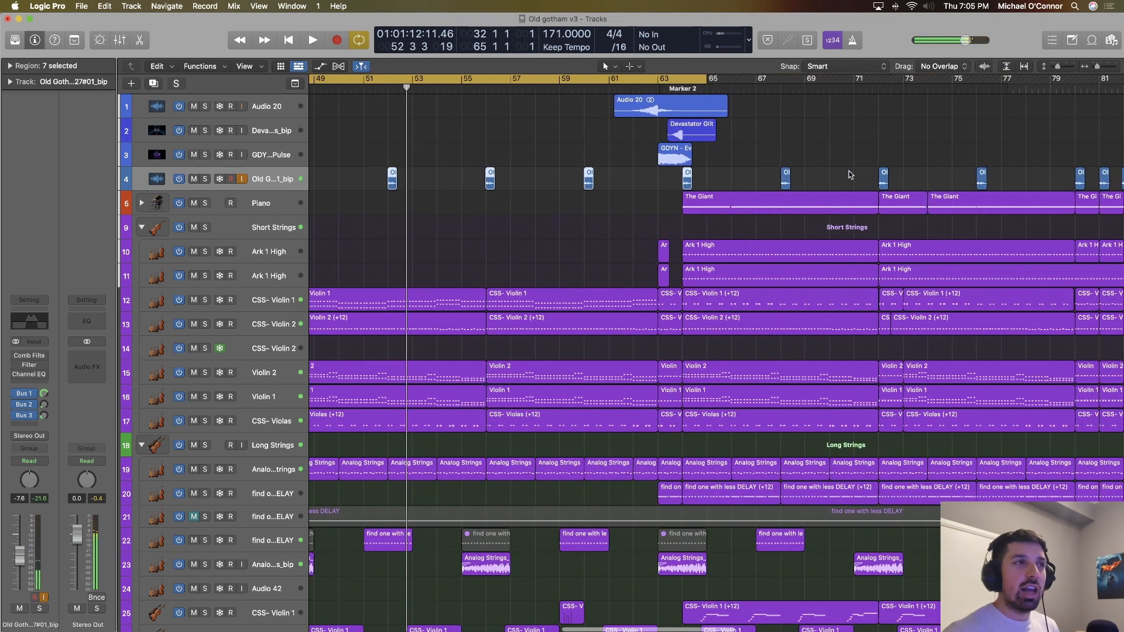
scroll(851, 174, down, 5)
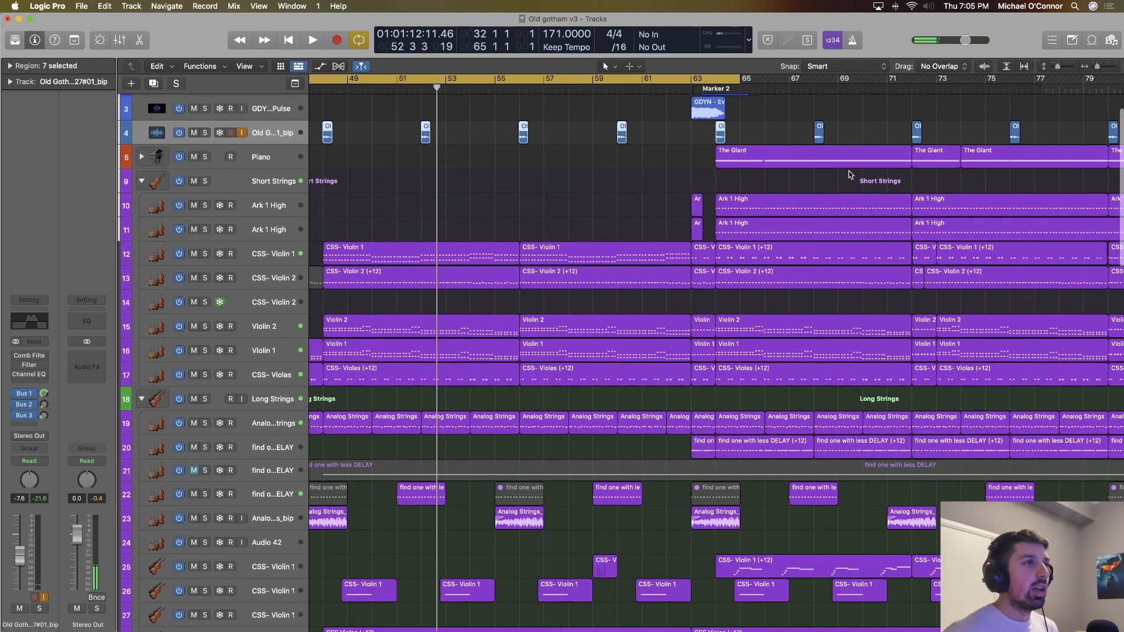
key(super+Left)
key(super+Left)
scroll(851, 175, left, 5)
key(super+Left)
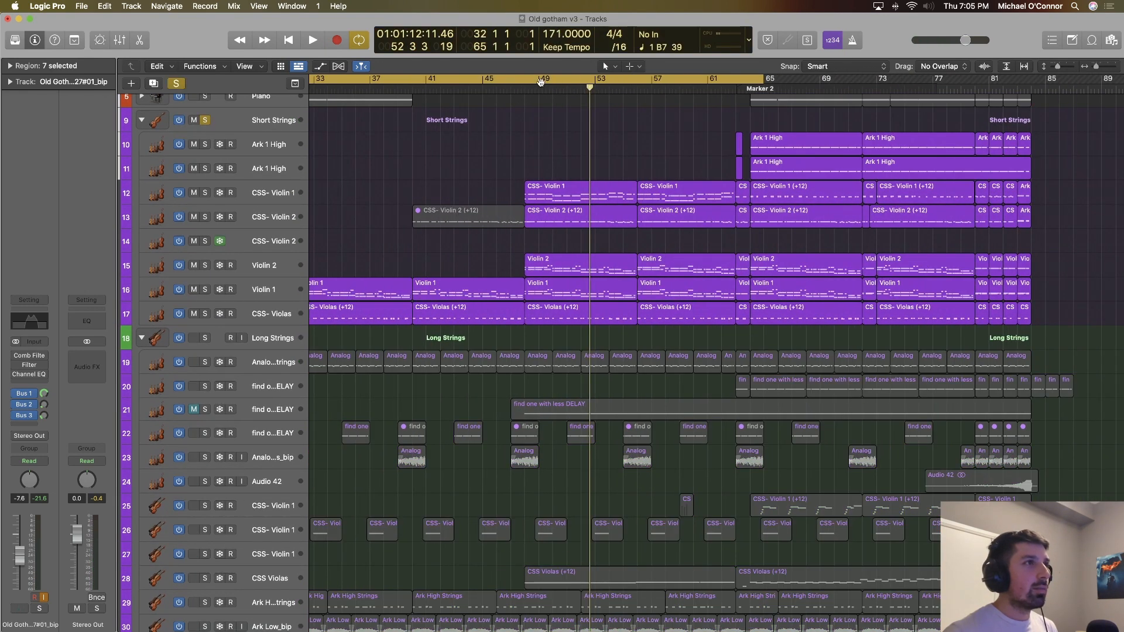
key(space)
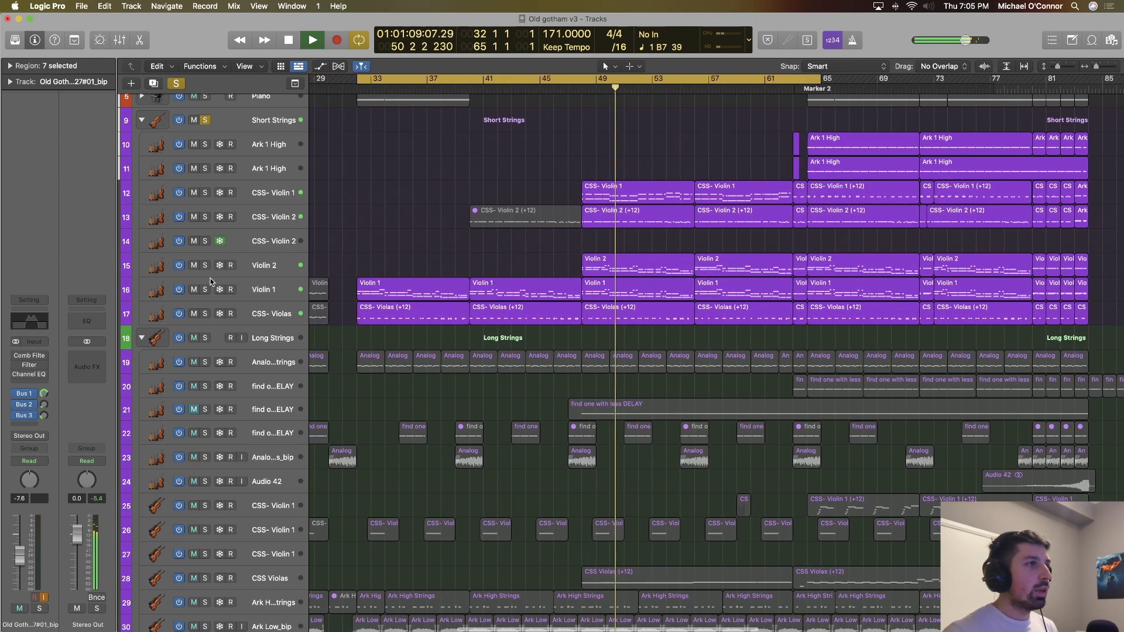
key(space)
key(space)
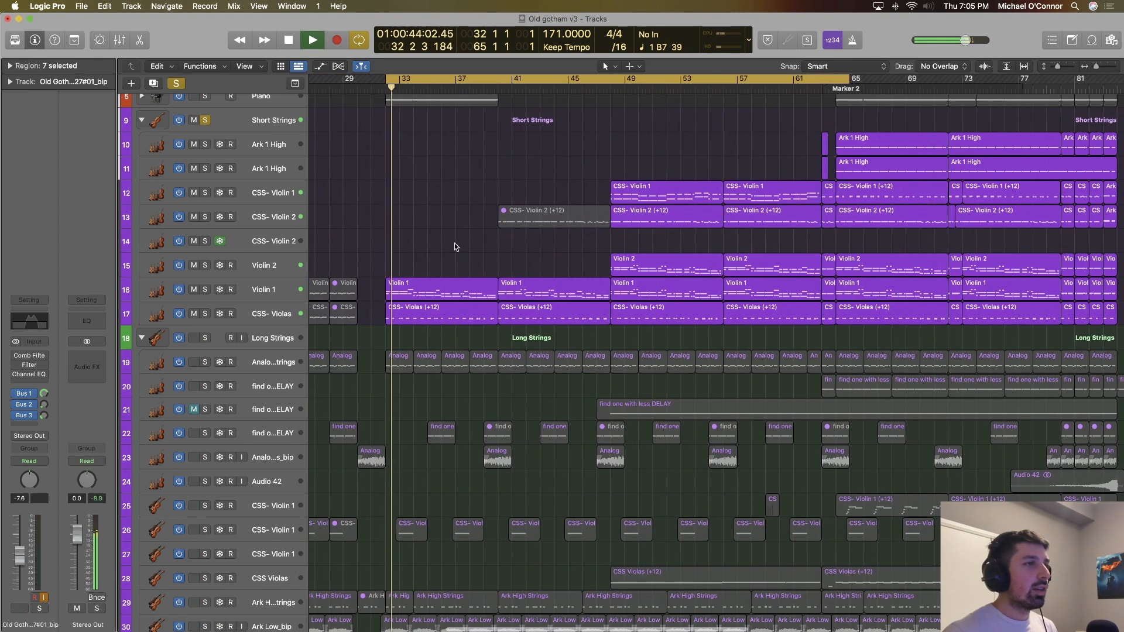
Add solo to the CSS Violin 1 and CSS Violin 2 tracks in Short Strings and listen until bar 55.
click(204, 193)
click(204, 217)
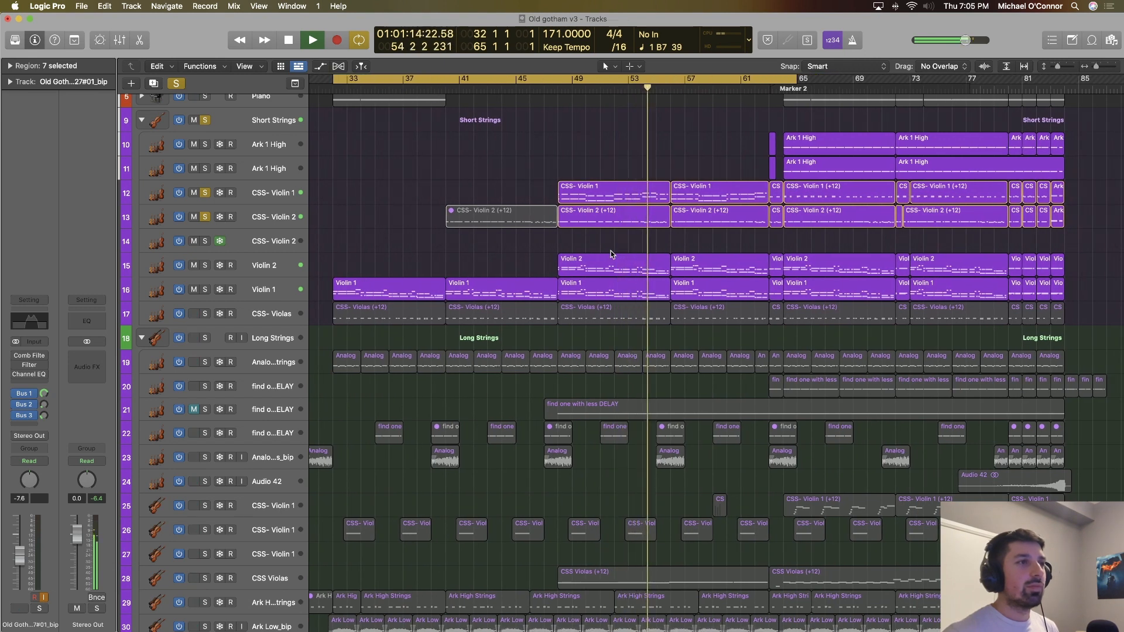
key(space)
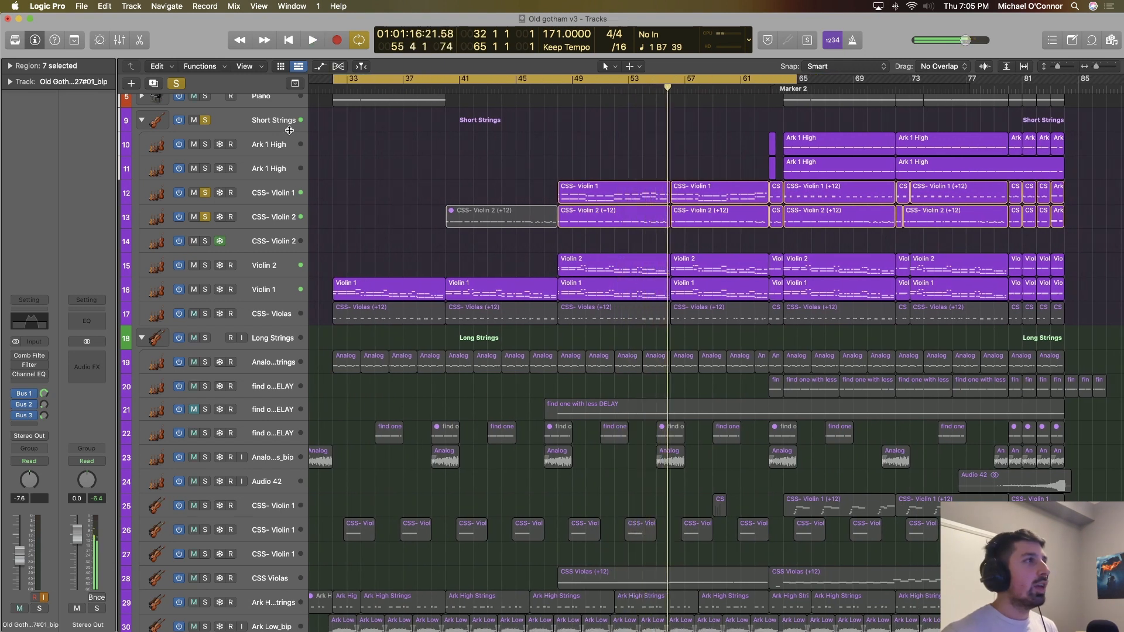
Clear all solos, place the playhead at bar 61 and look over the regions following Marker 2.
click(173, 86)
scroll(640, 177, right, 5)
scroll(641, 177, up, 5)
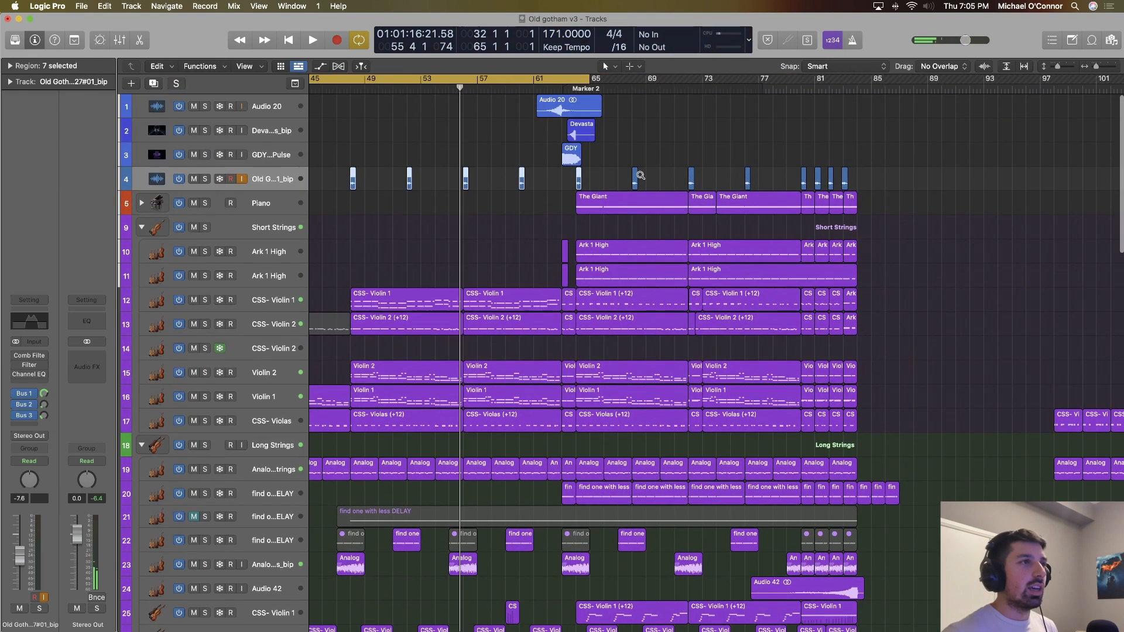
click(521, 87)
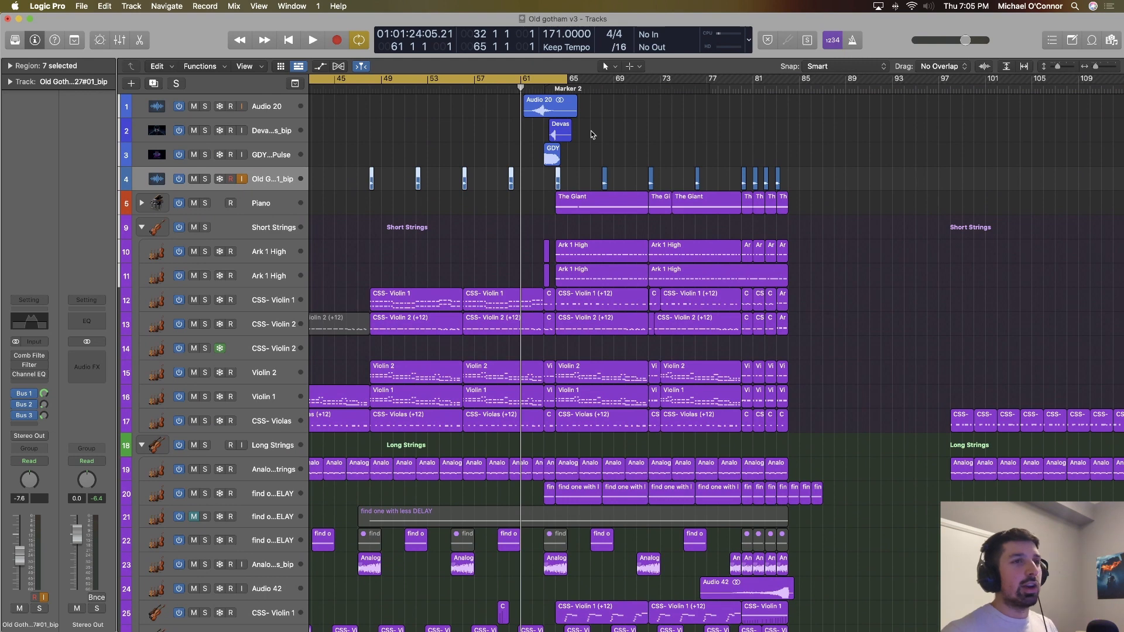
scroll(820, 229, right, 5)
scroll(820, 229, down, 4)
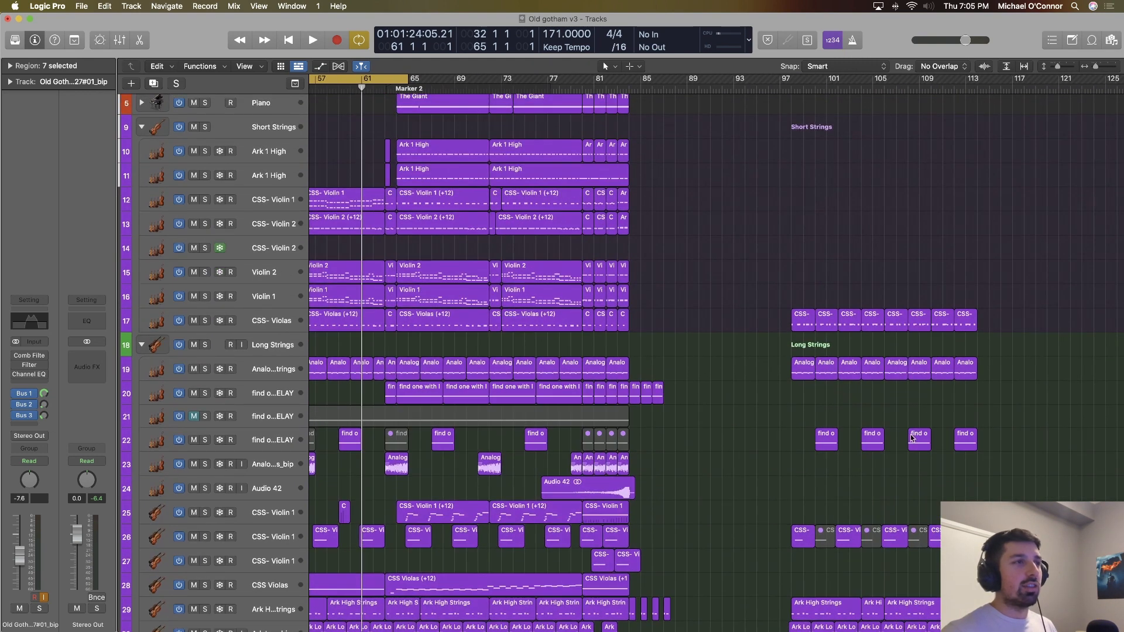
scroll(912, 438, left, 5)
scroll(485, 217, up, 4)
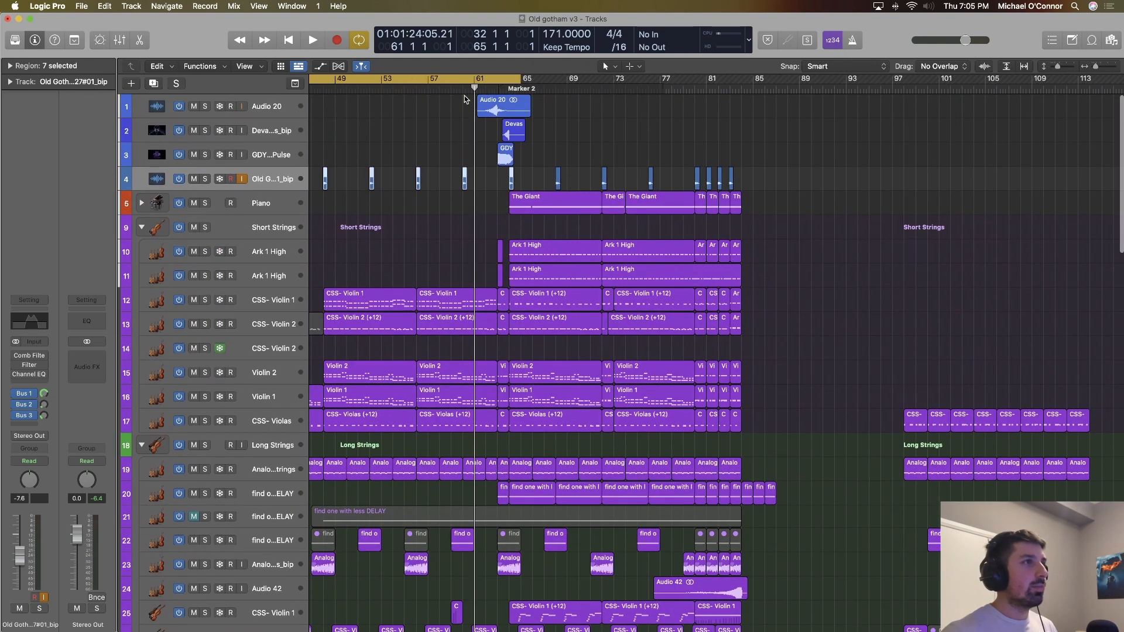
Play the full mix from about bar 58 into the transition before Marker 2.
click(440, 88)
key(space)
scroll(492, 93, left, 1)
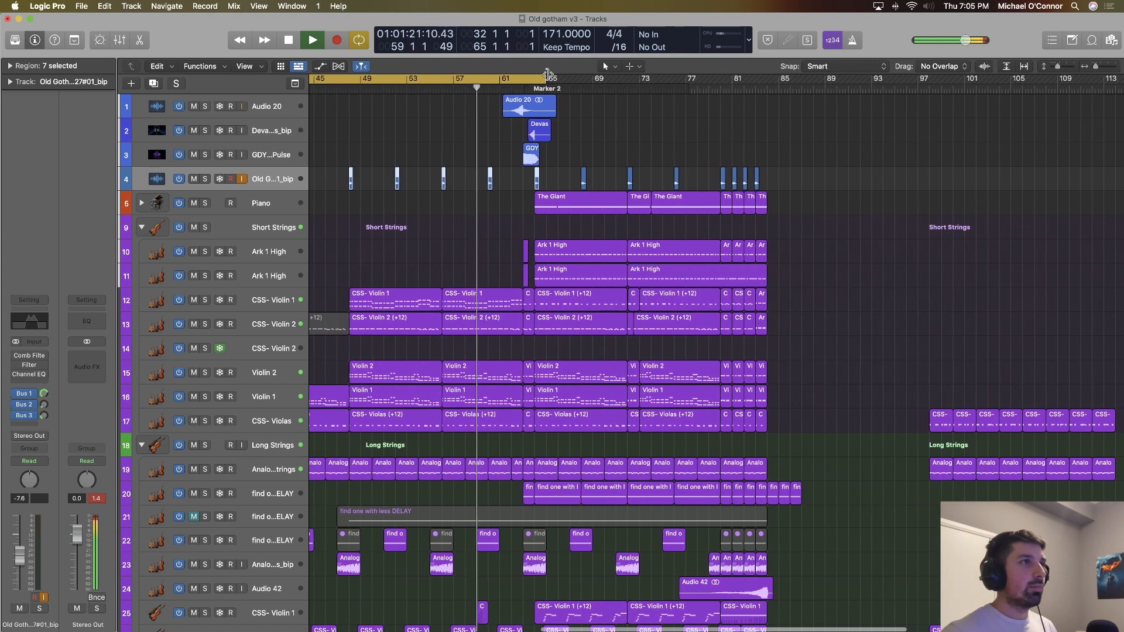
scroll(547, 76, left, 2)
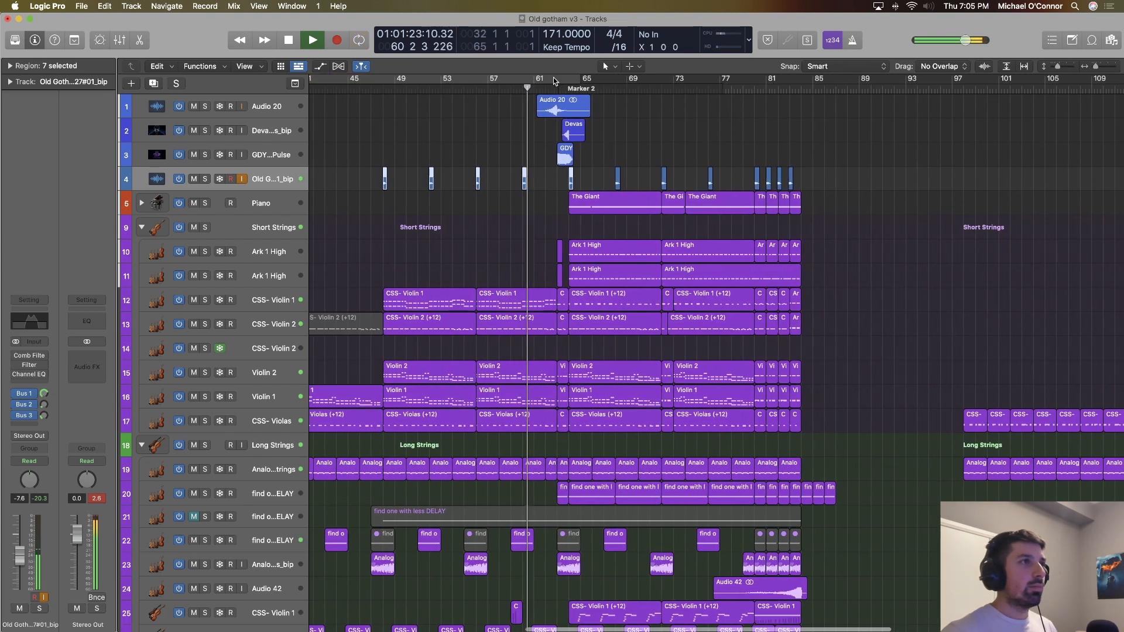
scroll(553, 77, left, 1)
Set the cycle range to bars 63 to 85 during playback and stop at bar 64.
drag(577, 78, 837, 110)
scroll(837, 110, left, 2)
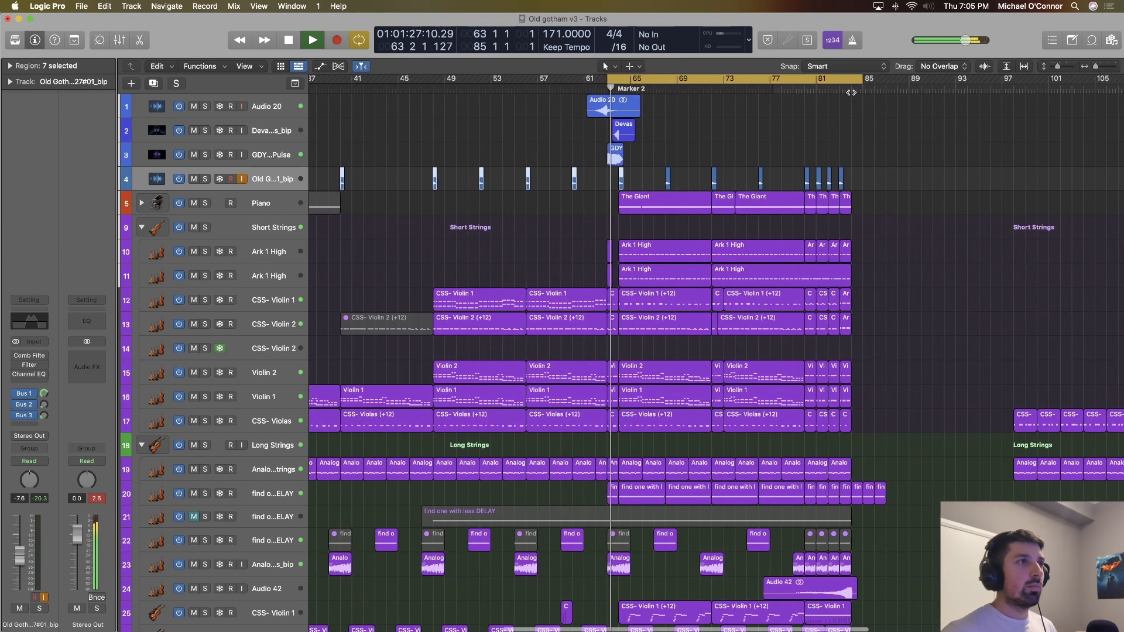
scroll(850, 92, left, 2)
key(space)
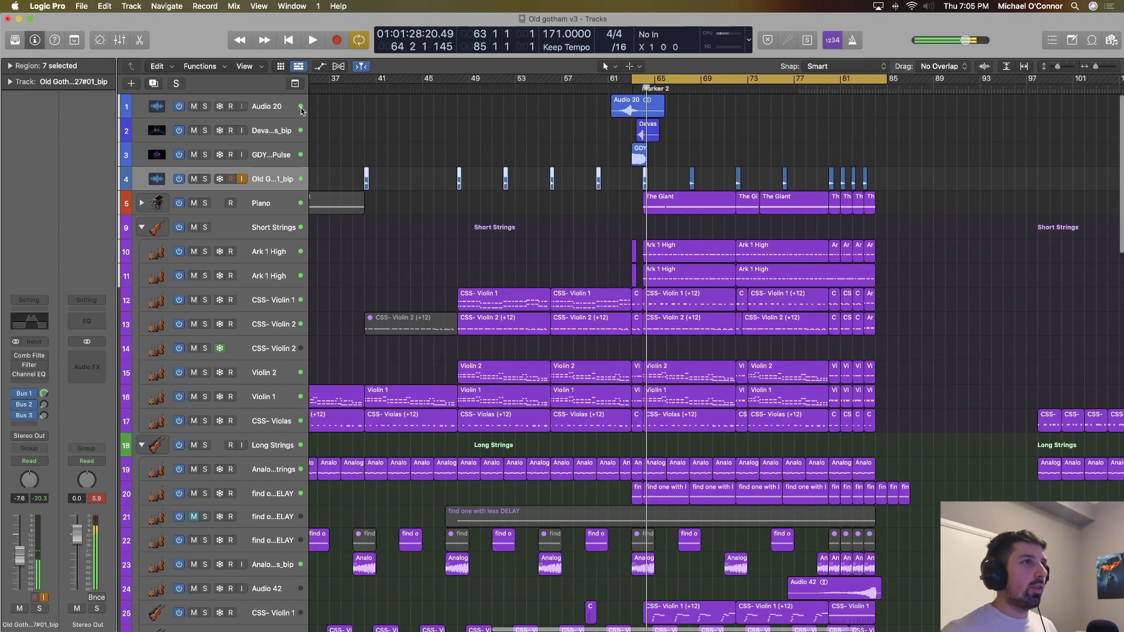
Solo the Audio 20, Devastator Glitches and GDYN Pulse tracks and listen from about bar 60 through the transition to bar 64.
click(257, 108)
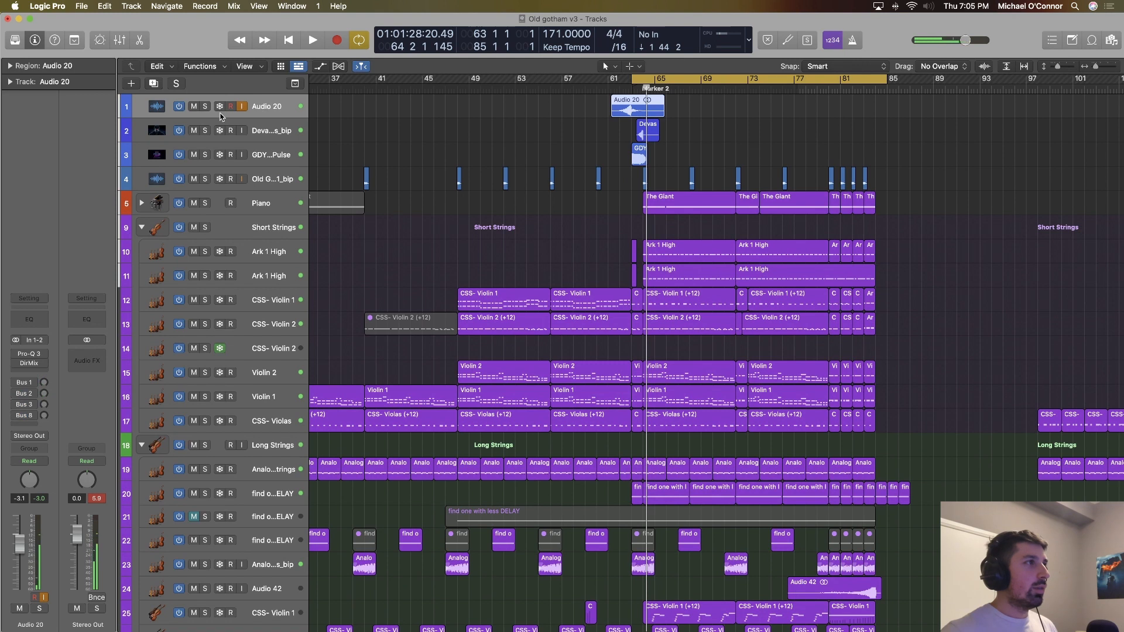
drag(209, 107, 210, 151)
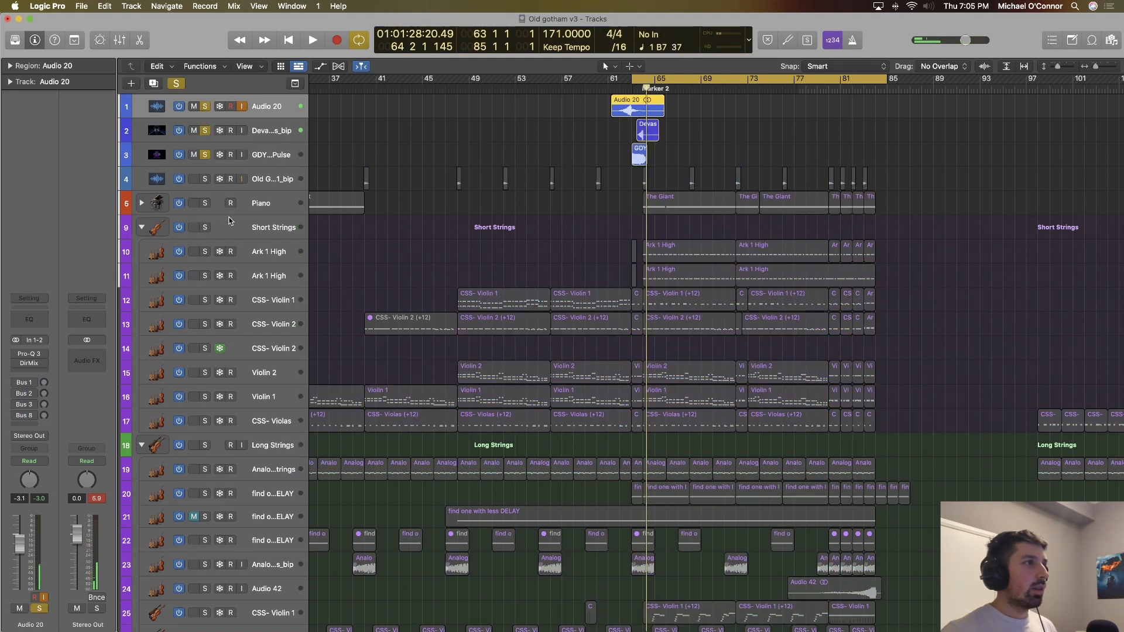
click(279, 259)
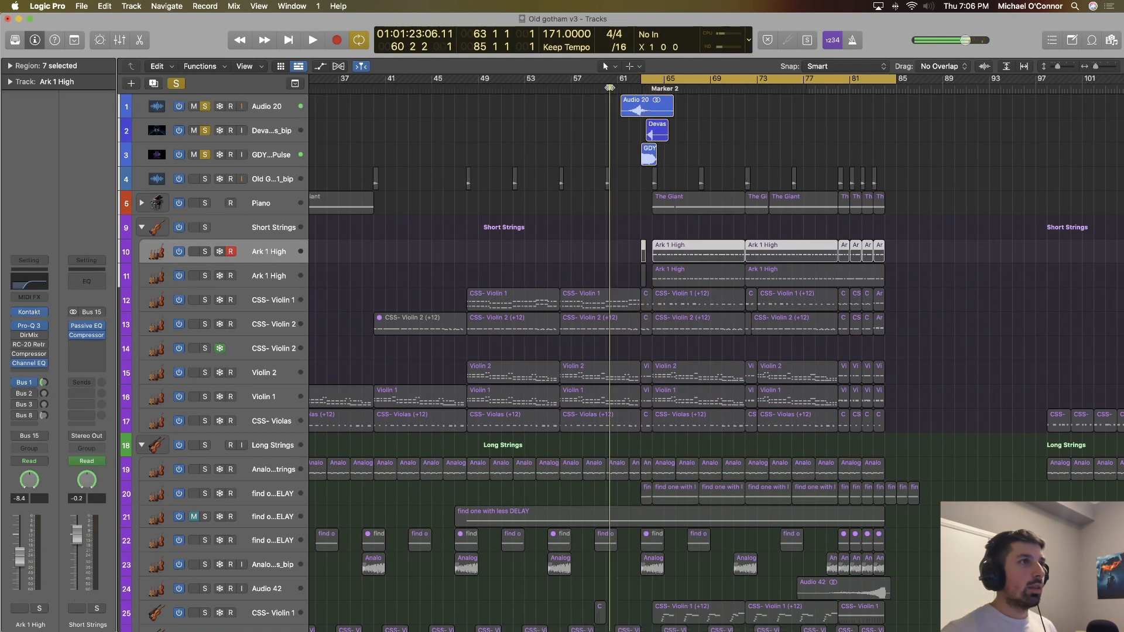
key(space)
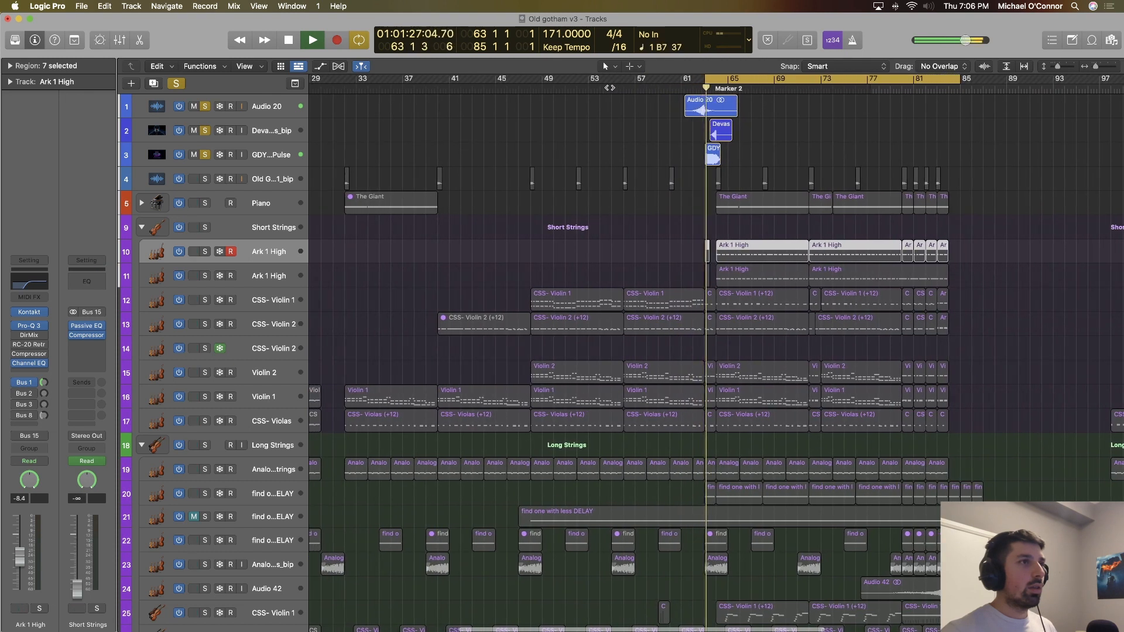
key(space)
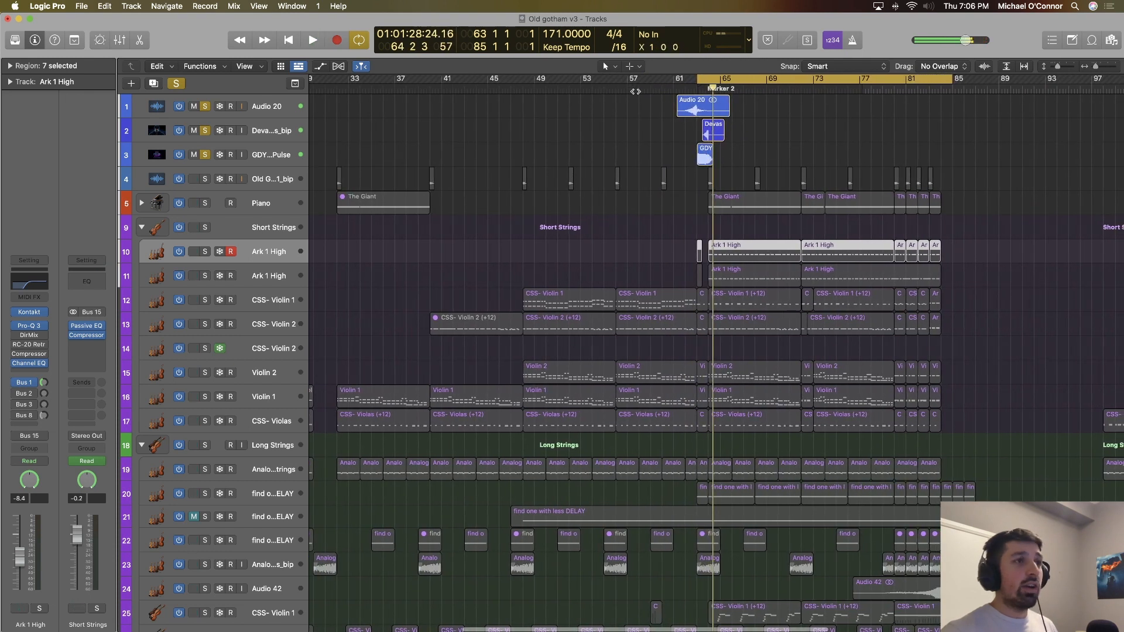
Select the Devastator Glitches_bip region at Marker 2 for a closer look and clear all solos.
scroll(635, 91, up, 3)
scroll(635, 91, up, 2)
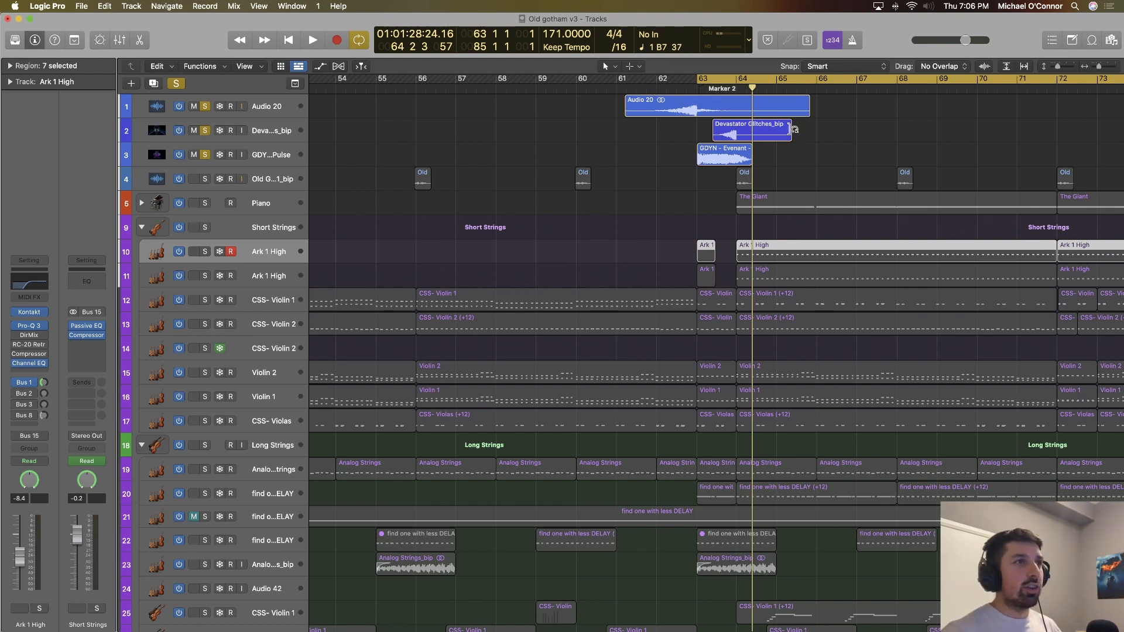
click(771, 134)
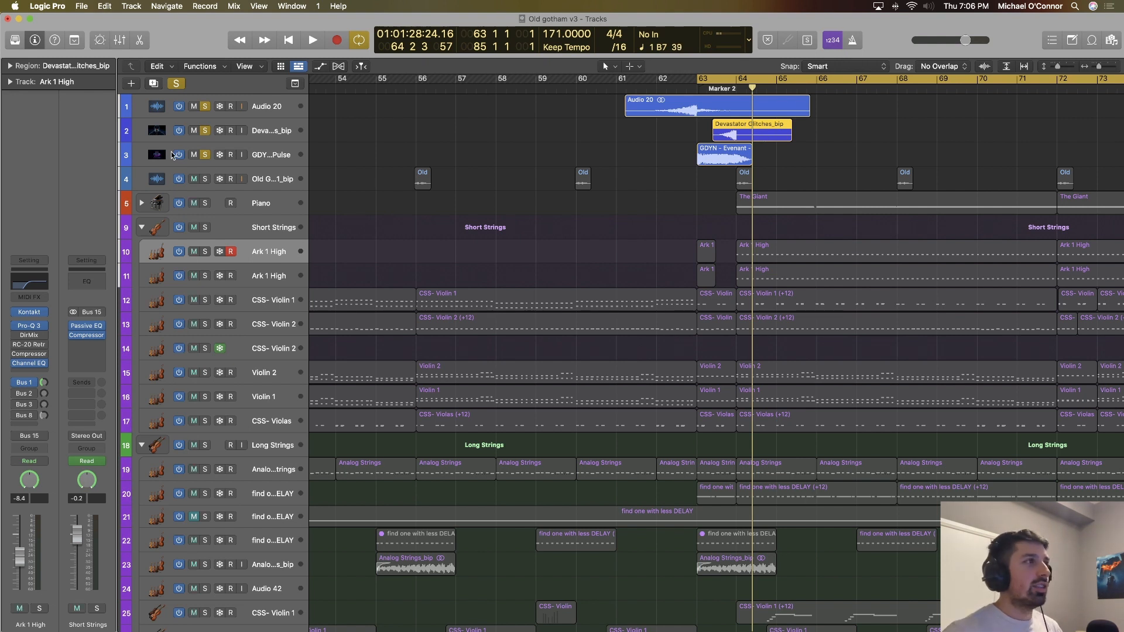
click(176, 84)
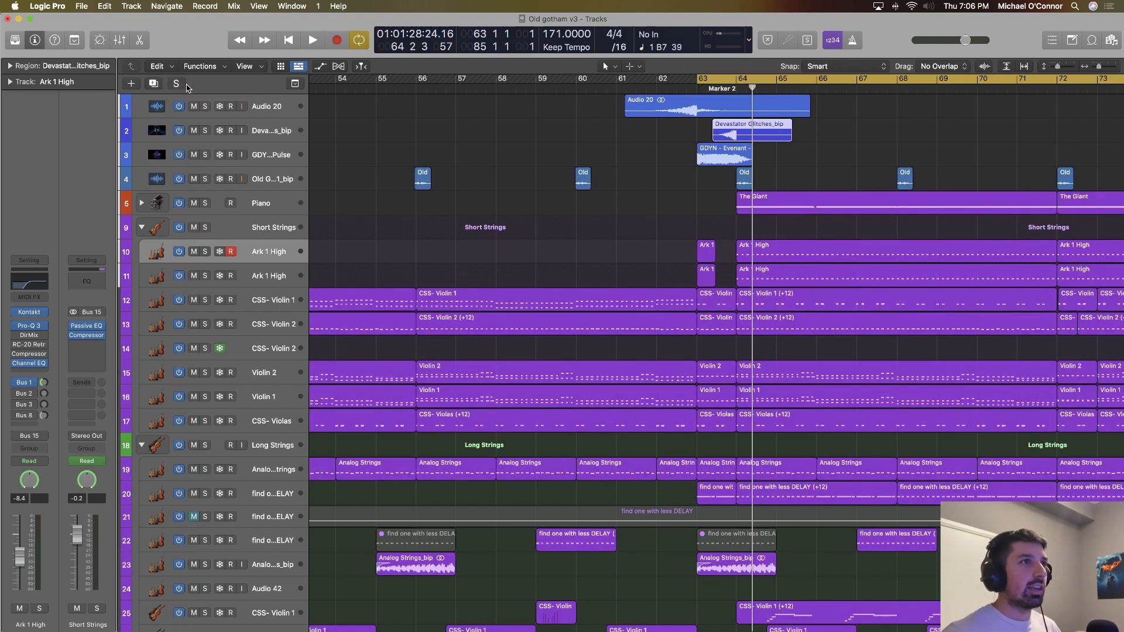
Play the full mix from bar 64 to about bar 75 while examining the effect, piano and string regions after Marker 2.
key(space)
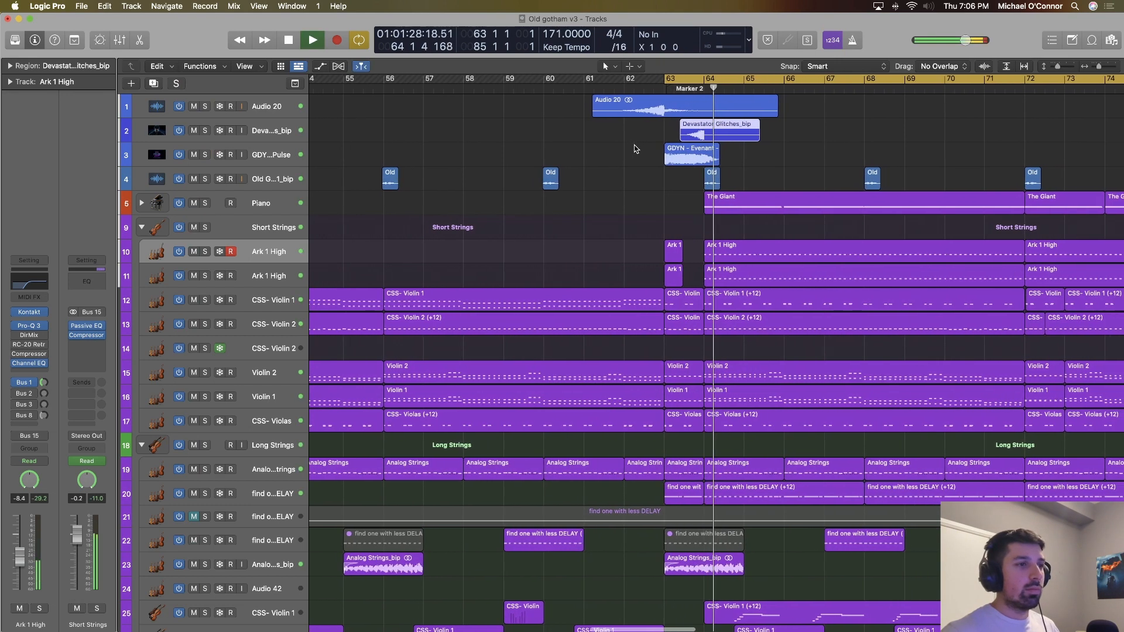
scroll(634, 145, down, 2)
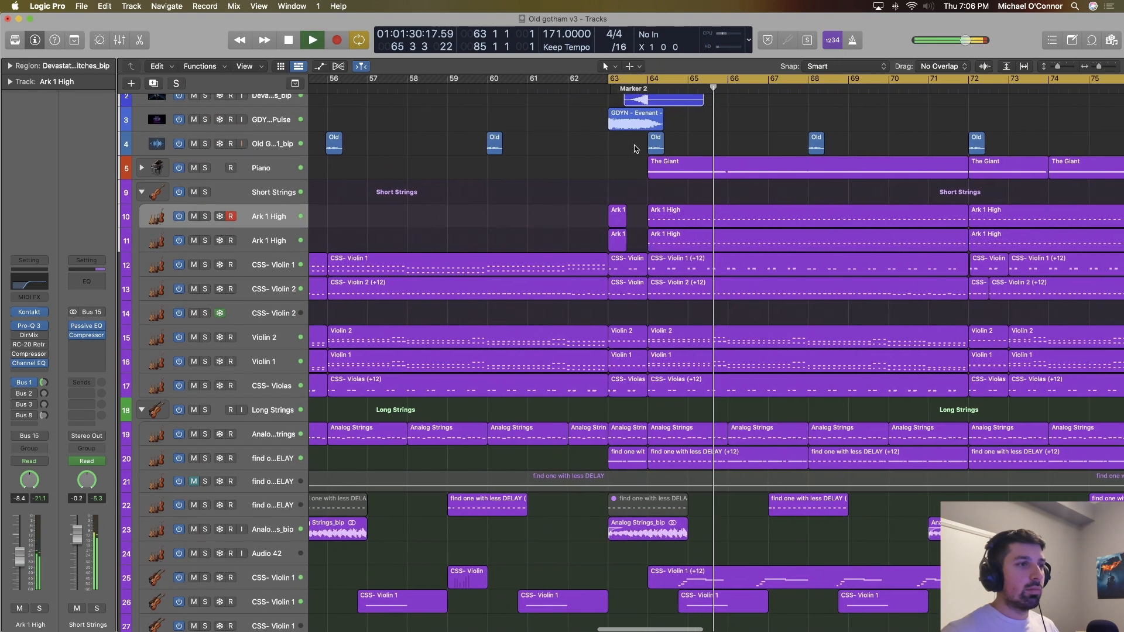
scroll(634, 146, down, 2)
scroll(635, 149, down, 1)
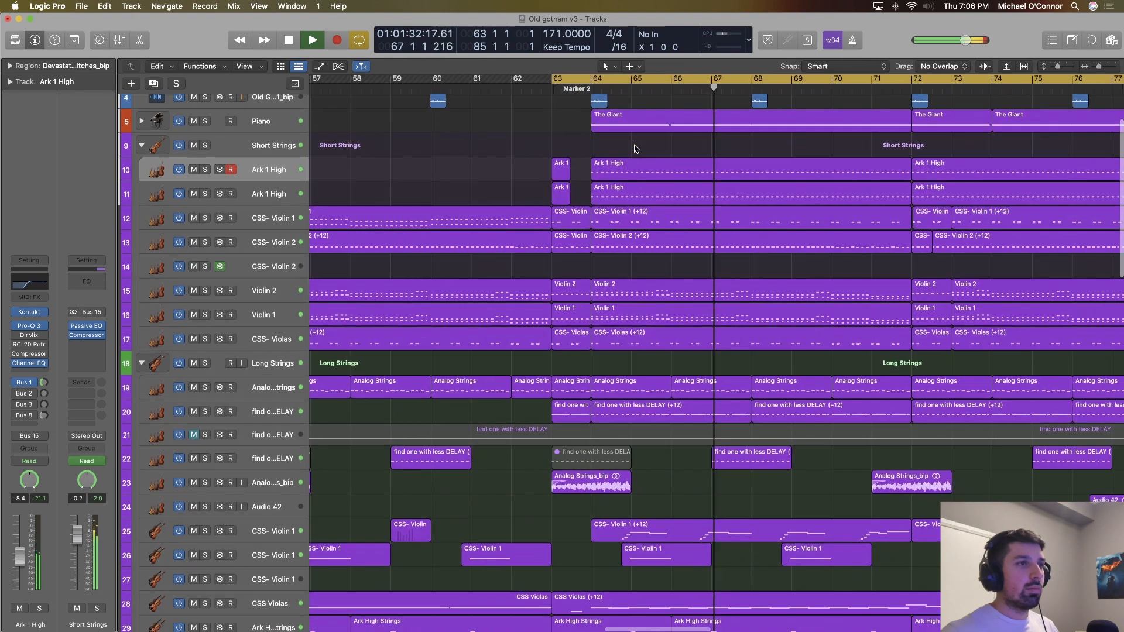
scroll(635, 149, up, 2)
scroll(635, 149, right, 3)
scroll(634, 145, up, 1)
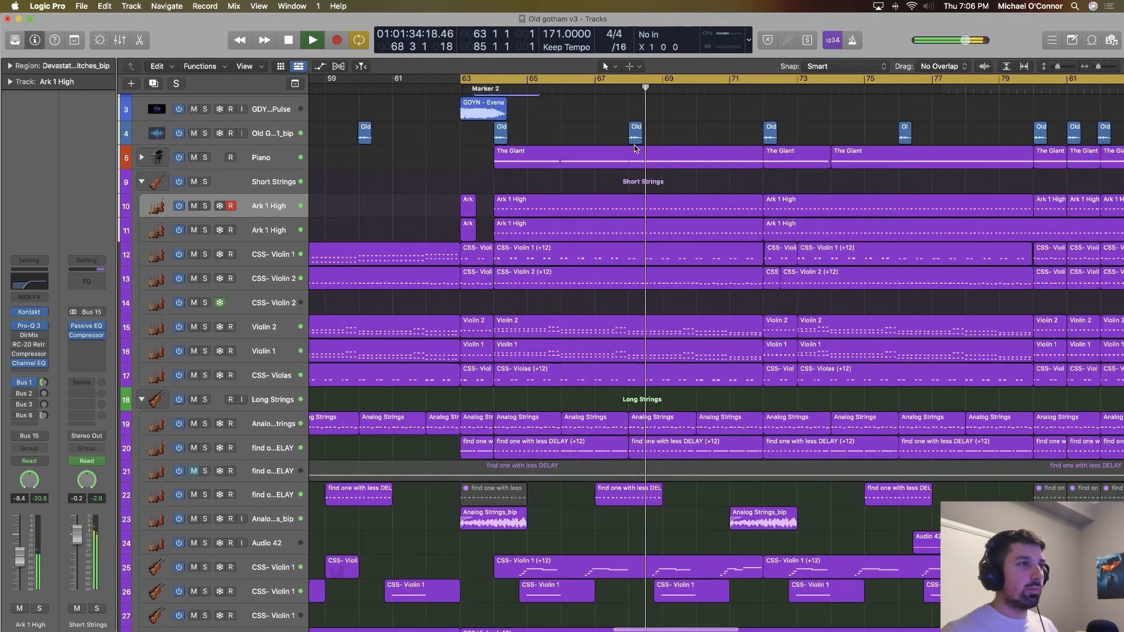
scroll(634, 145, down, 4)
scroll(634, 145, down, 2)
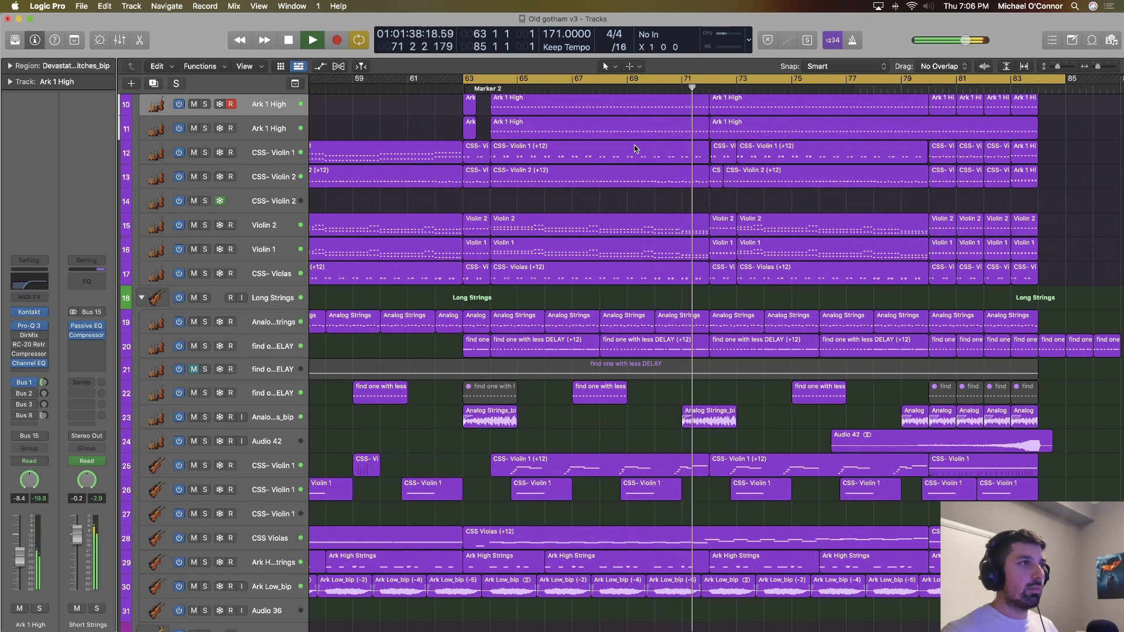
scroll(634, 146, up, 4)
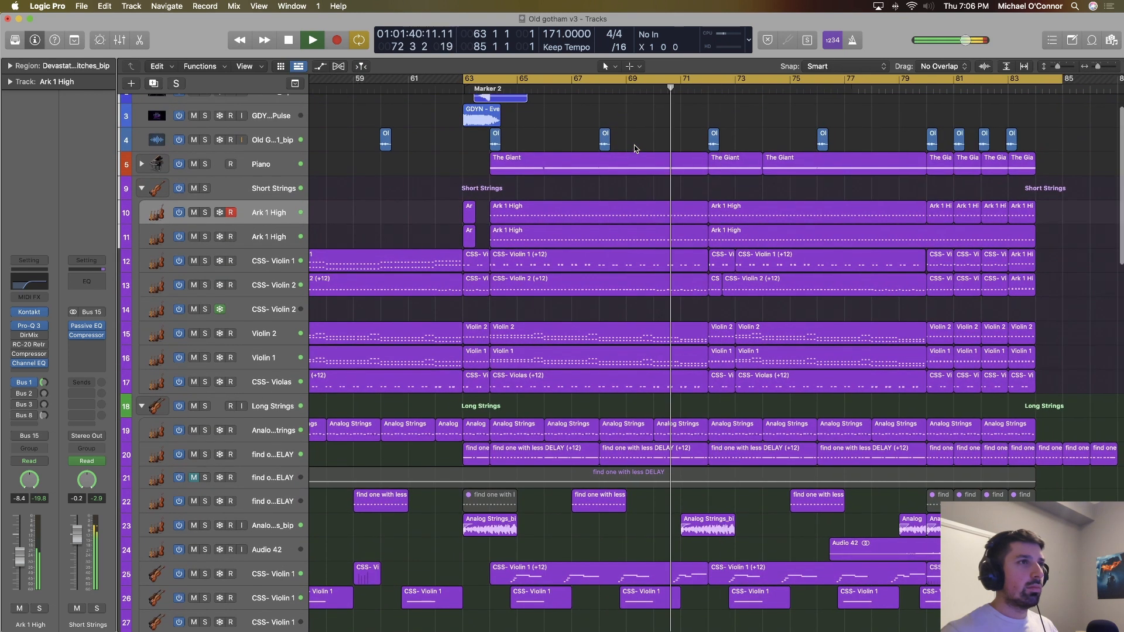
scroll(634, 145, up, 2)
scroll(634, 146, down, 2)
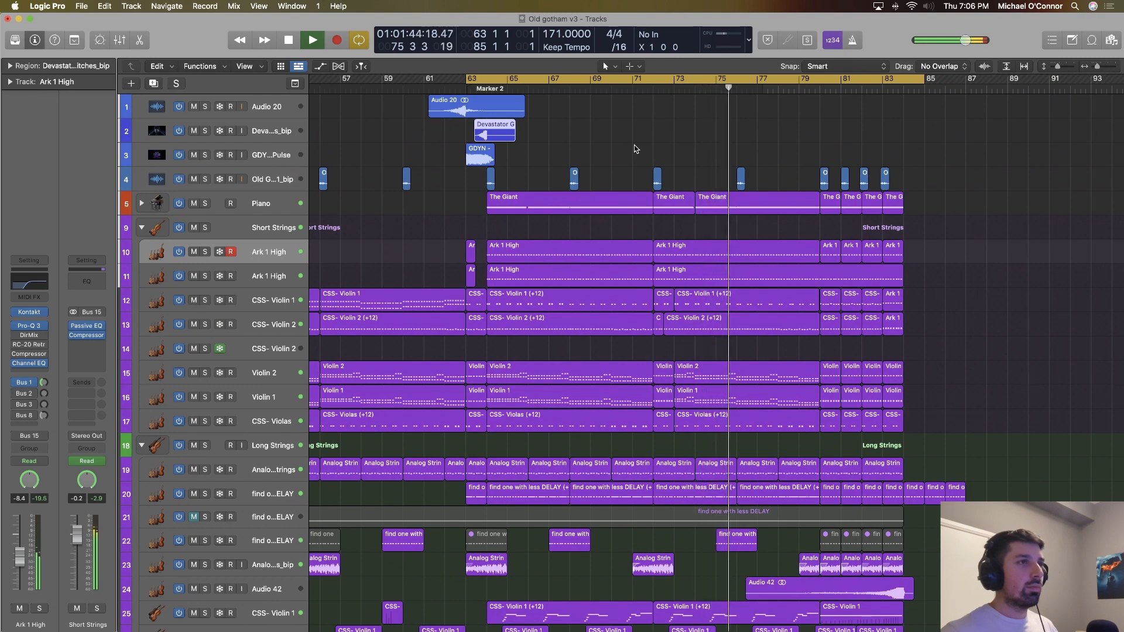
Look over the long strings, brass and percussion regions as playback continues to about bar 82.
scroll(724, 223, down, 10)
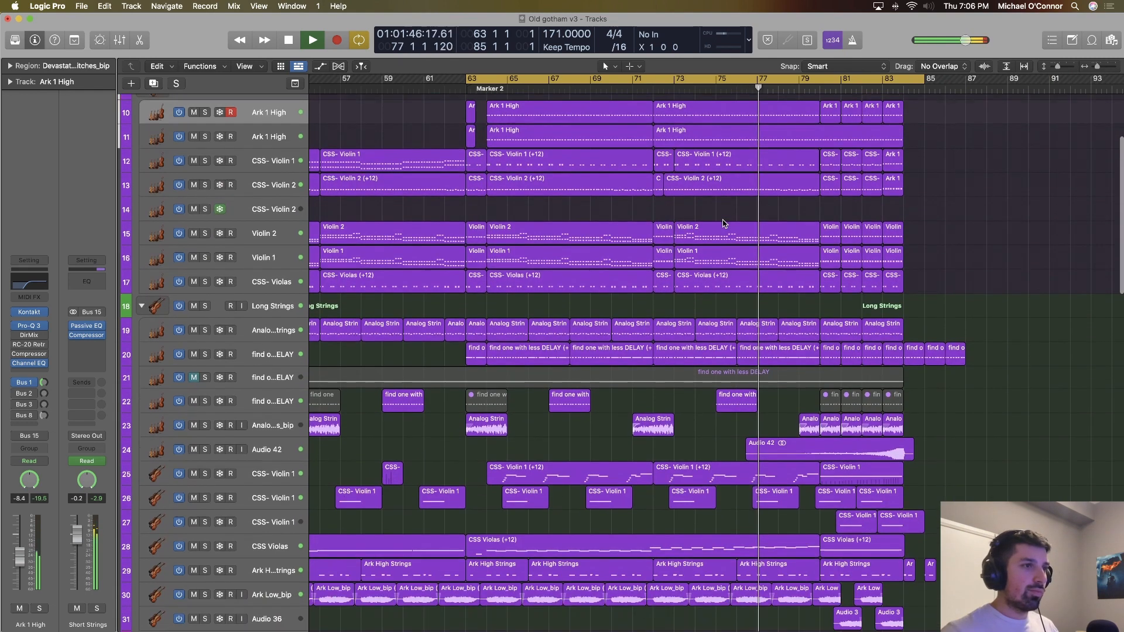
scroll(724, 224, down, 4)
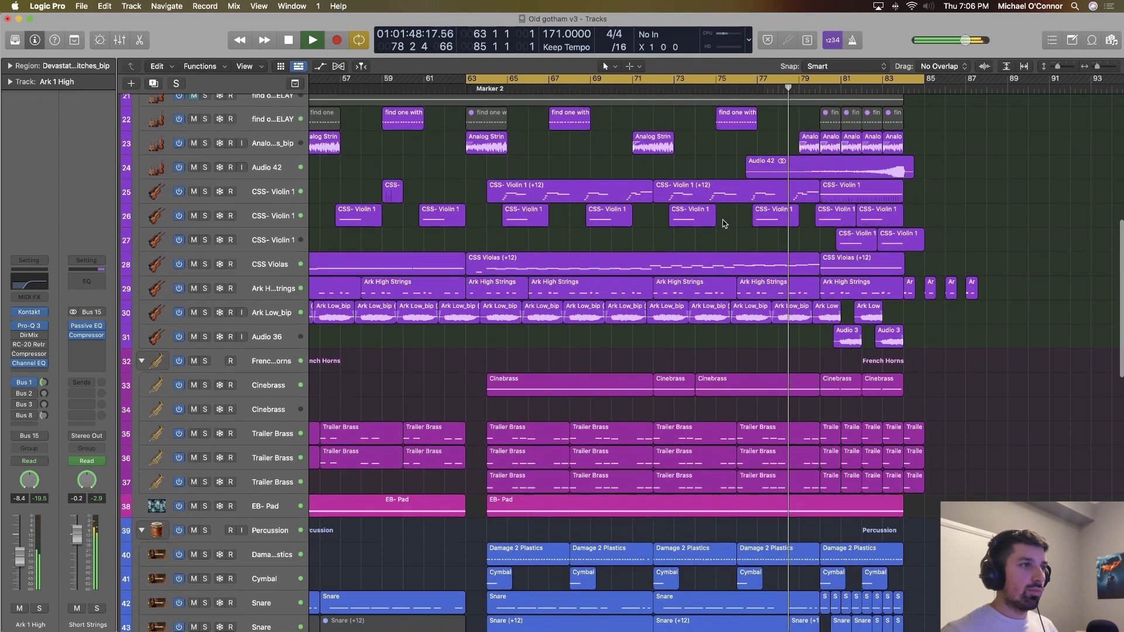
scroll(725, 223, down, 5)
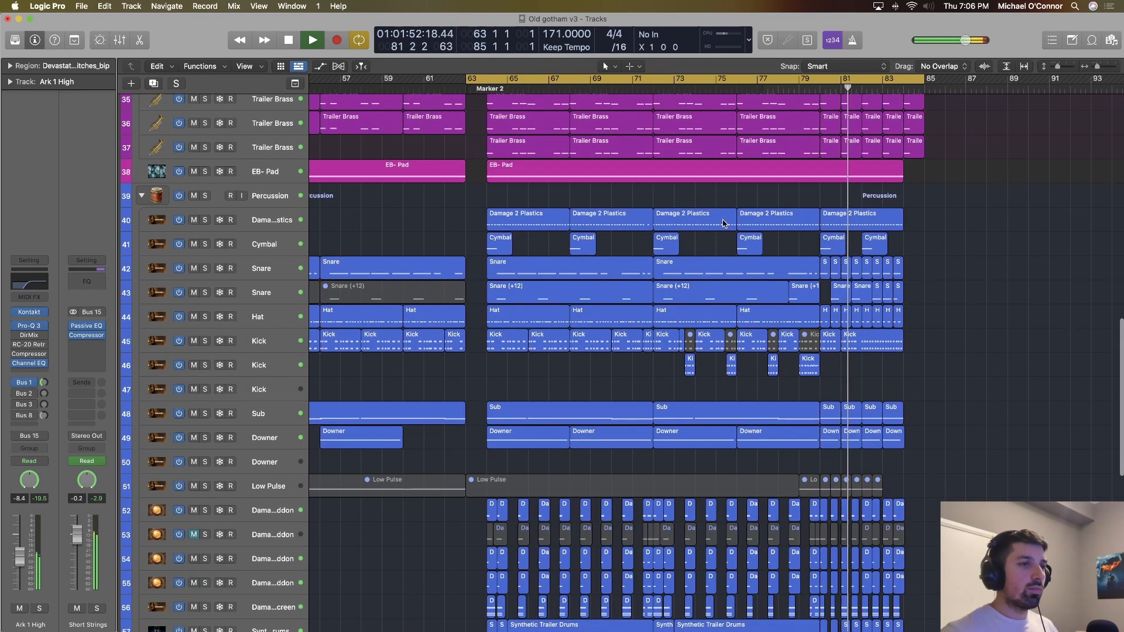
scroll(724, 223, down, 5)
scroll(724, 223, up, 5)
scroll(725, 223, up, 10)
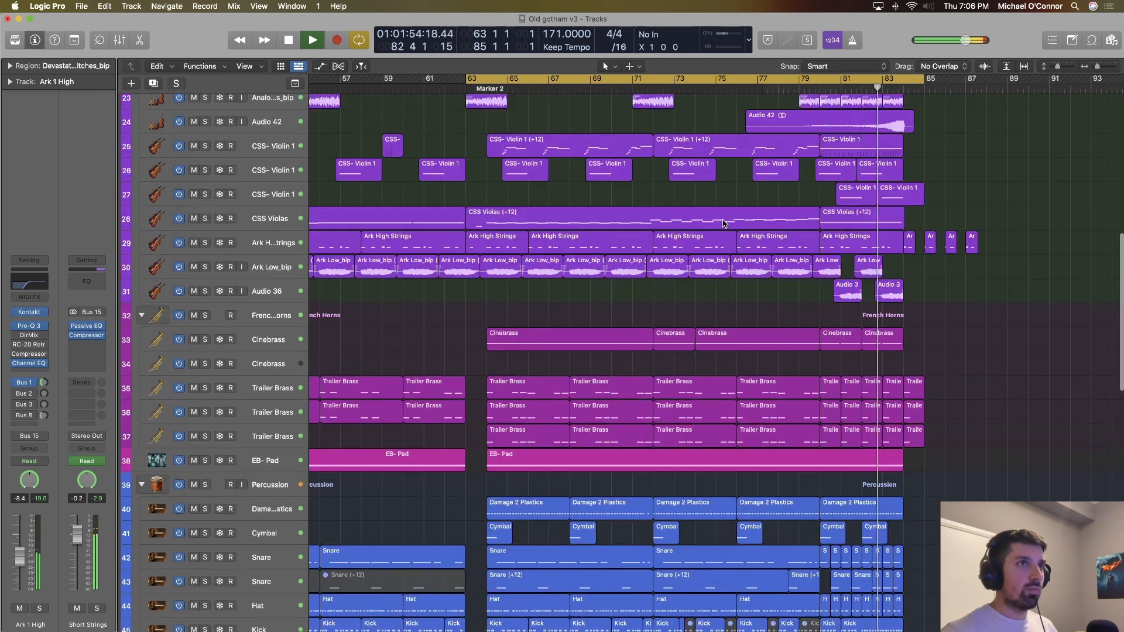
Extend the cycle range's end to bar 88 and stop playback at bar 87.
drag(927, 80, 997, 82)
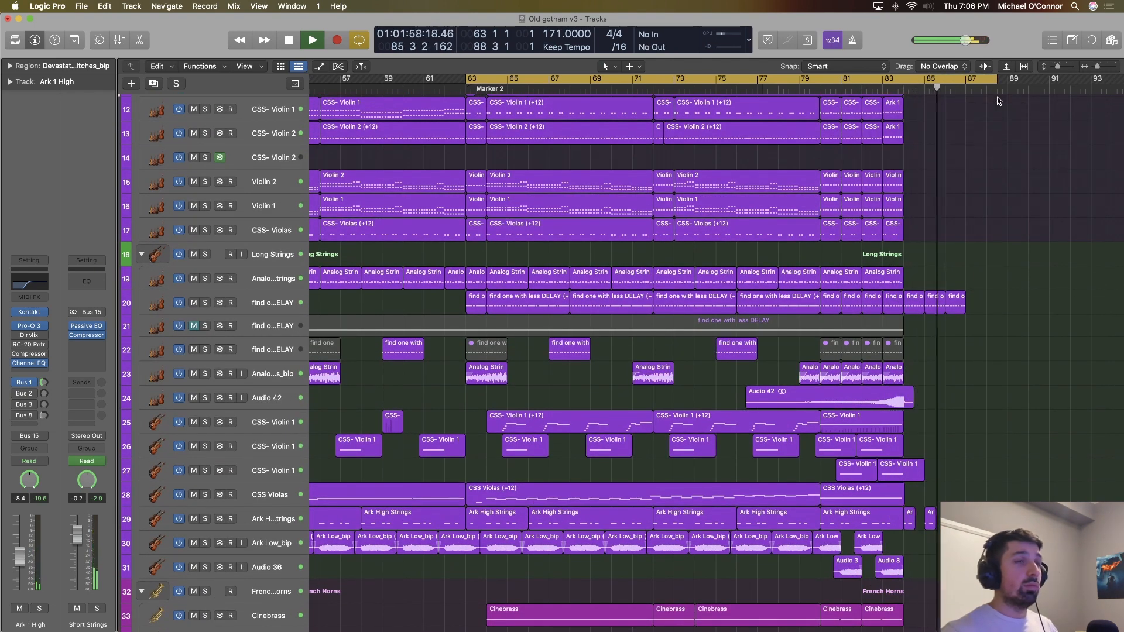
scroll(998, 101, up, 5)
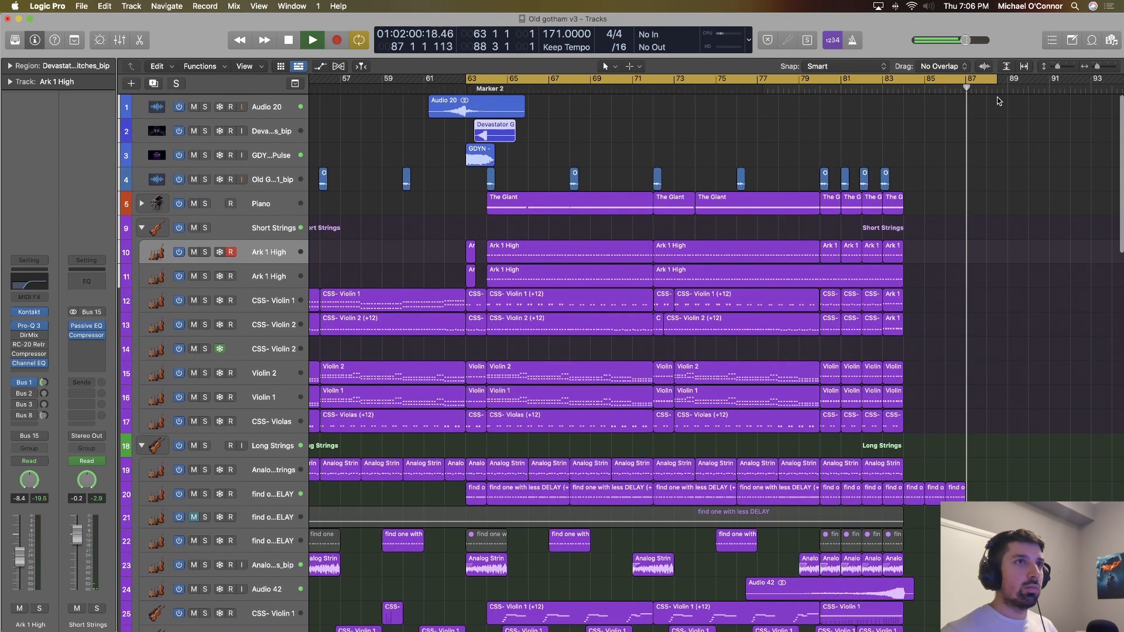
key(space)
scroll(623, 184, left, 3)
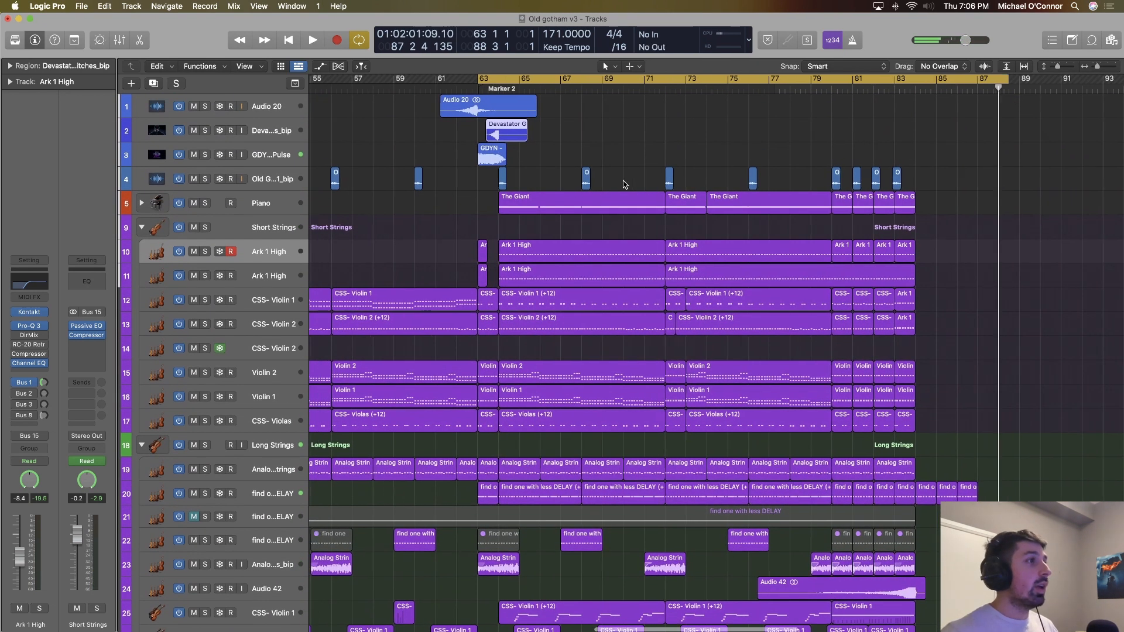
scroll(624, 184, right, 1)
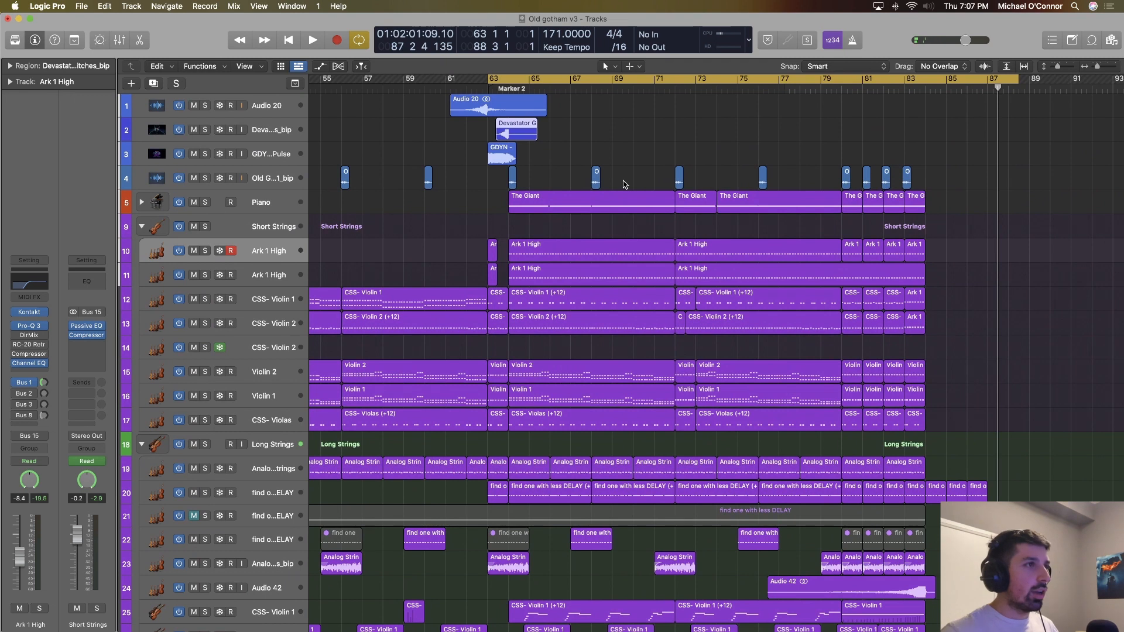
Solo Violin 1 and Violin 2 from Marker 2, and add both Ark 1 High tracks, CSS Violin 1 and CSS Violin 2 for a second listen.
click(204, 373)
key(space)
scroll(531, 228, left, 1)
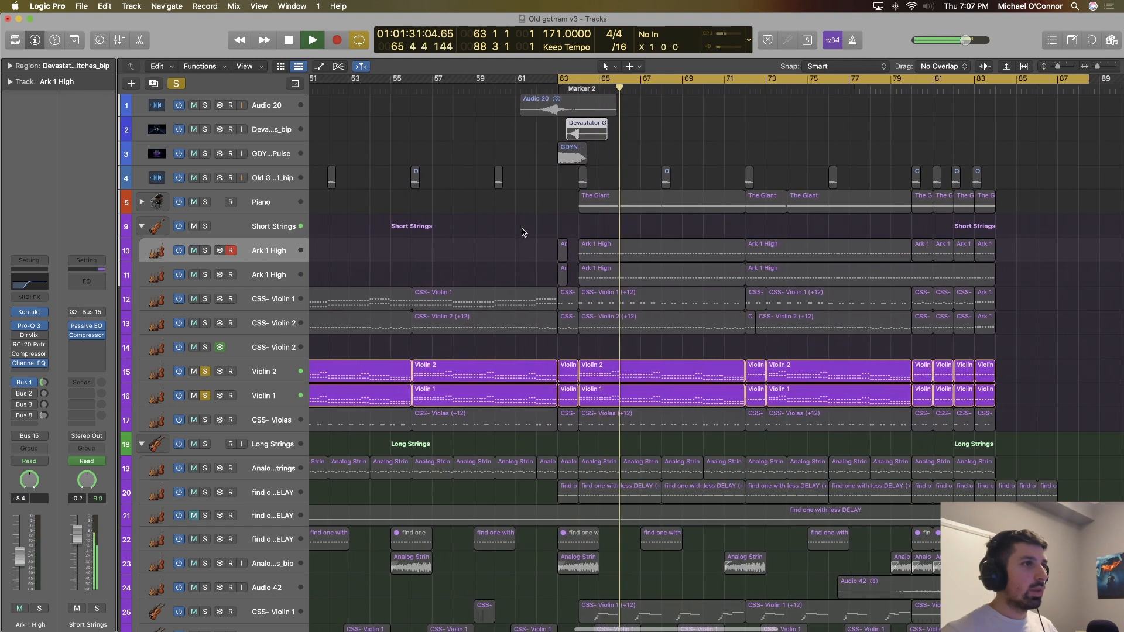
key(super+Left)
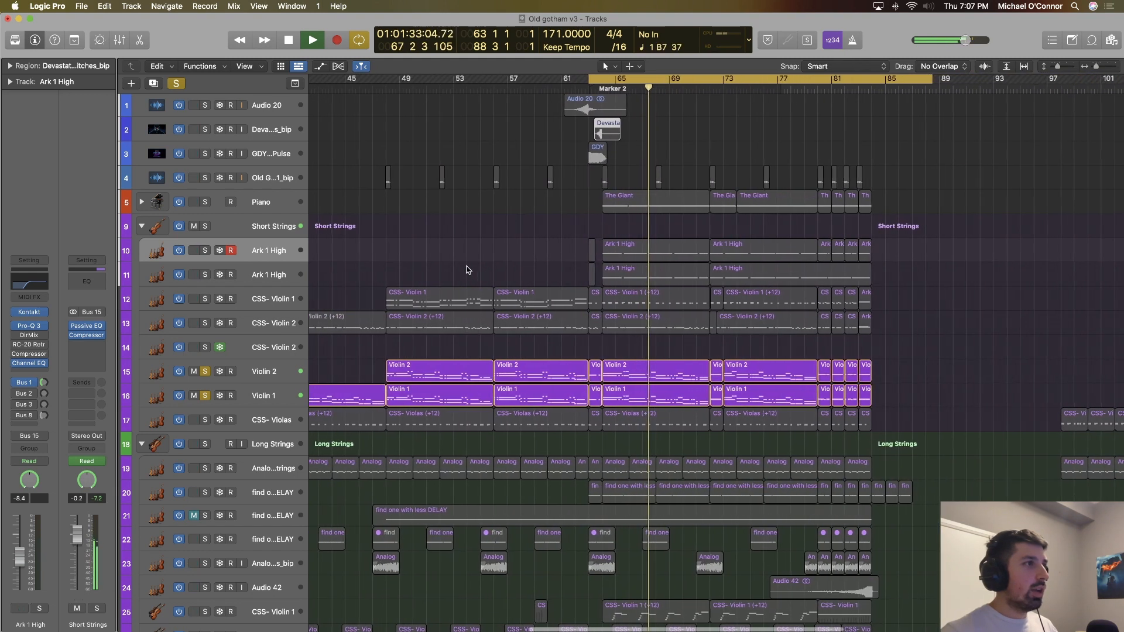
key(space)
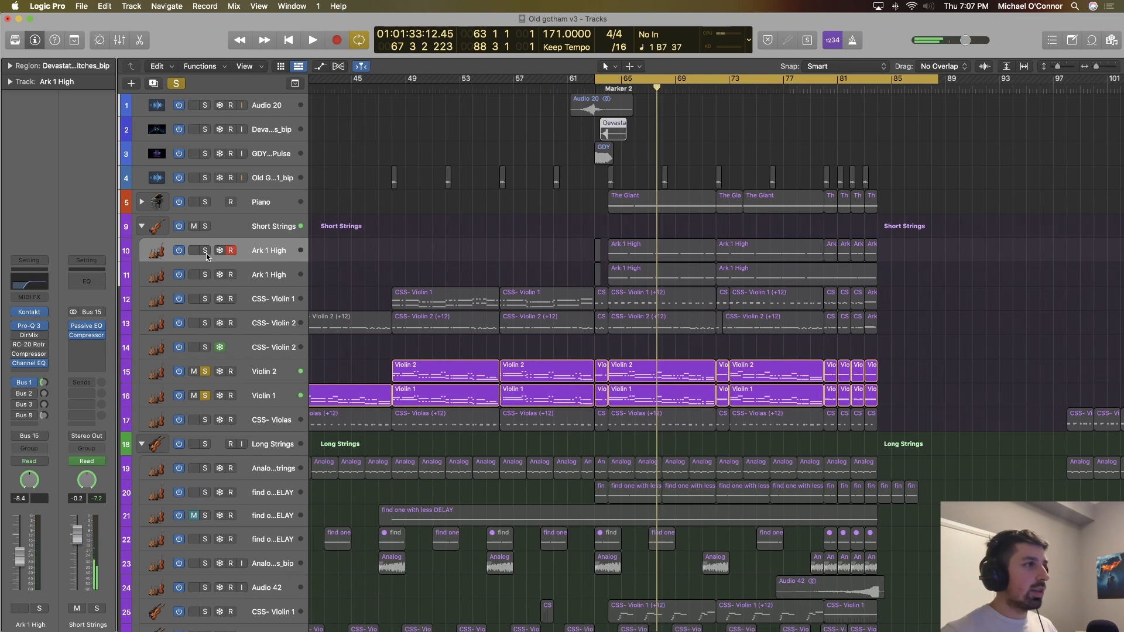
drag(206, 254, 210, 322)
key(space)
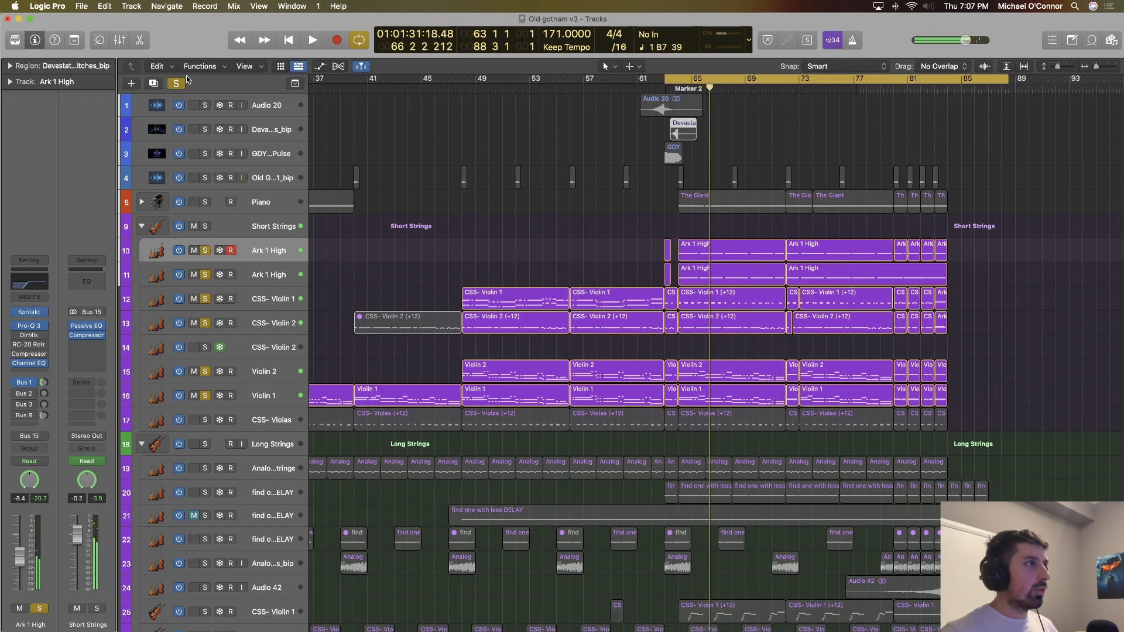
Layer the Short Strings solos during playback, from CSS Violin 1 and Ark 1 High up to the CSS Violas, and clear all solos at bar 75.
click(205, 300)
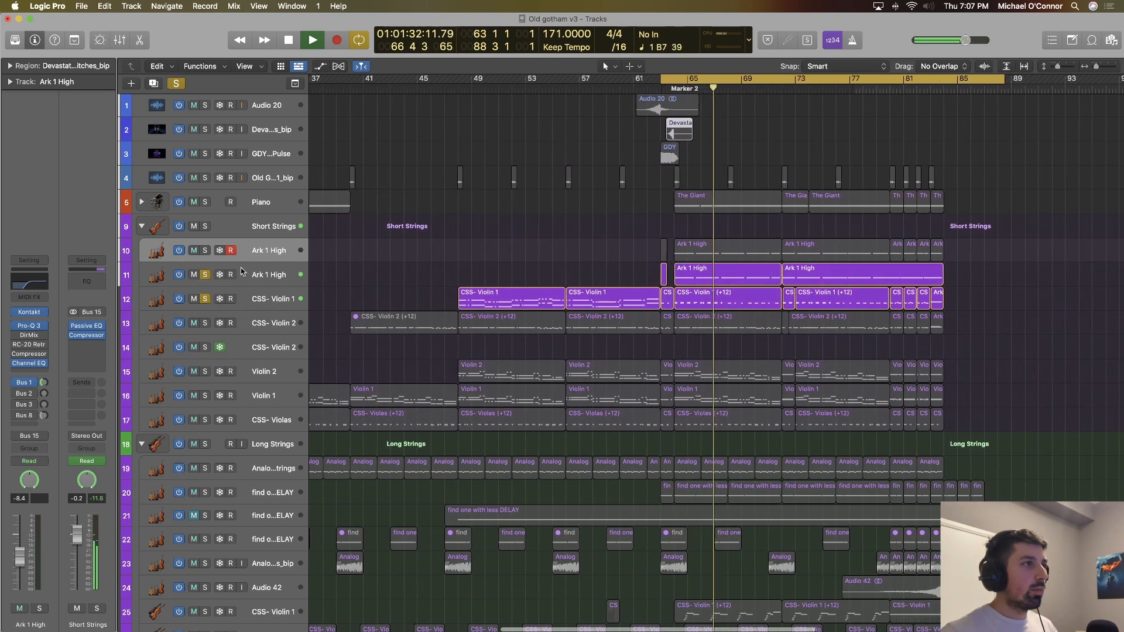
click(205, 250)
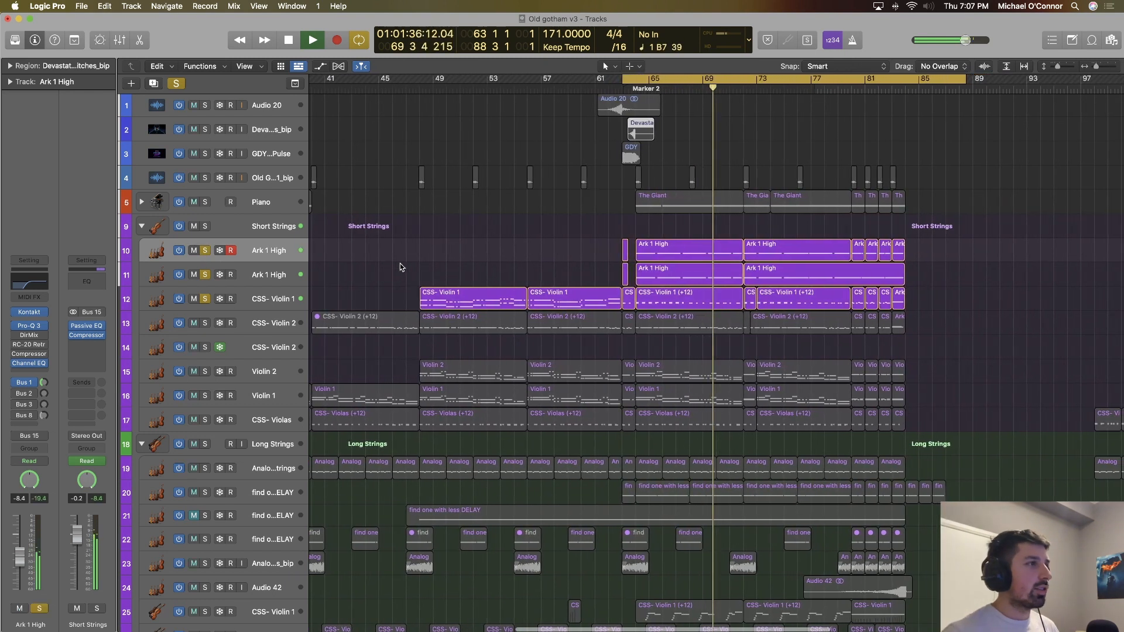
scroll(400, 264, up, 1)
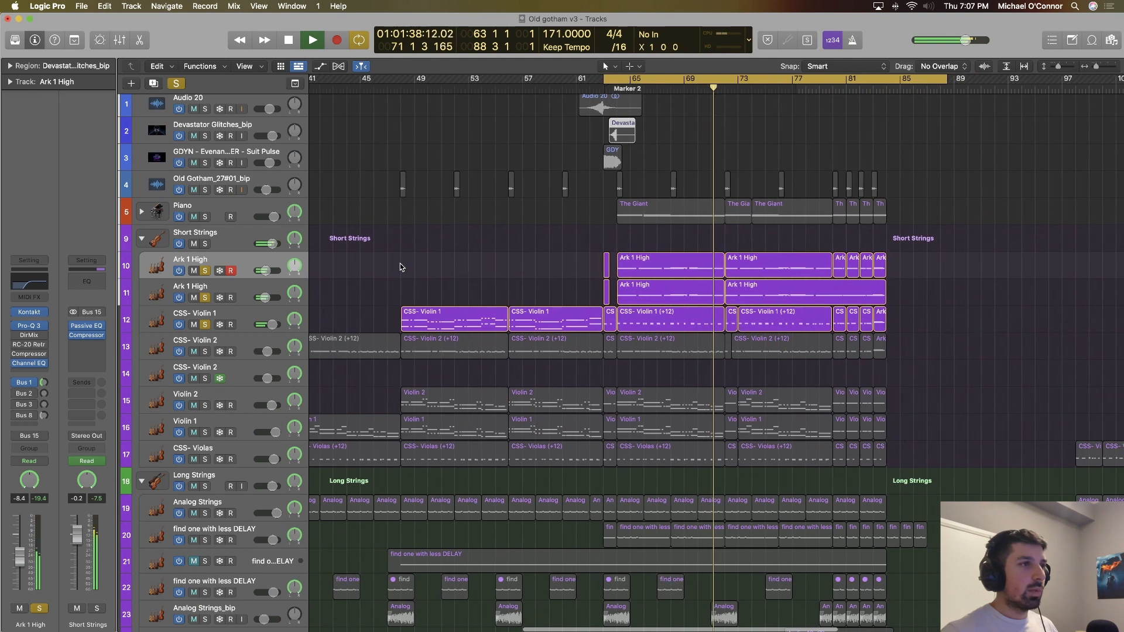
click(206, 351)
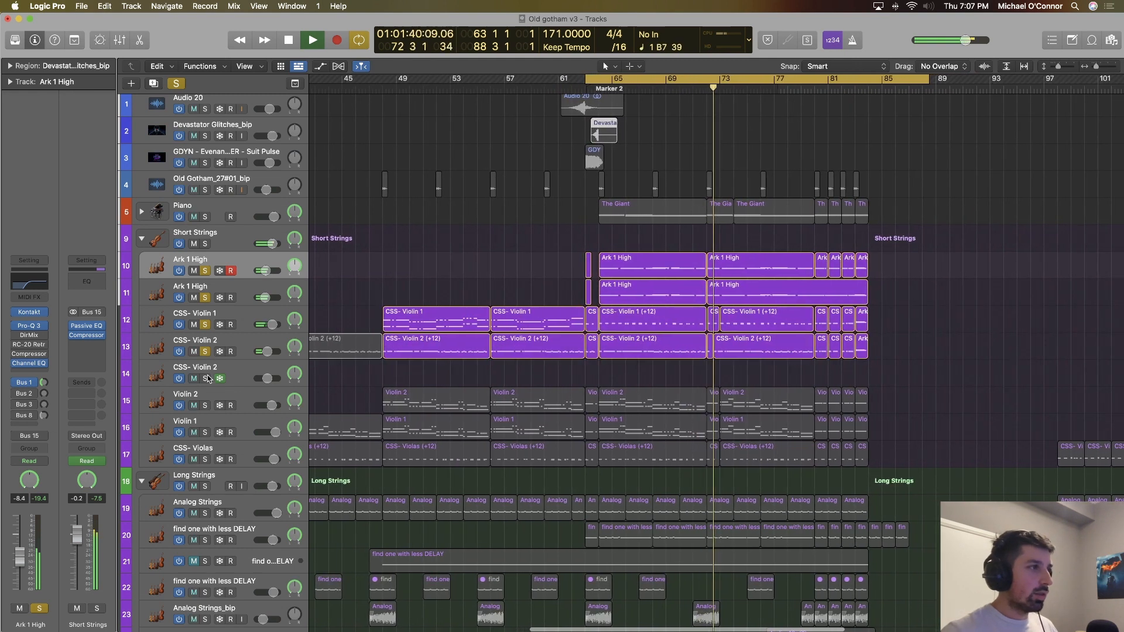
drag(208, 407, 208, 442)
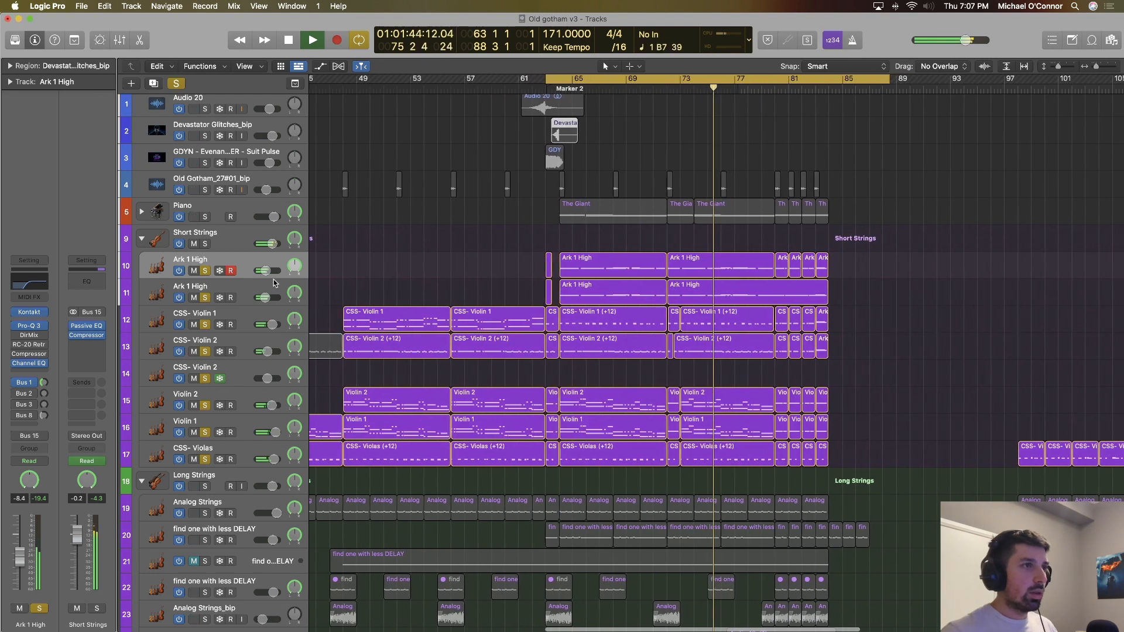
key(space)
alt+click(204, 432)
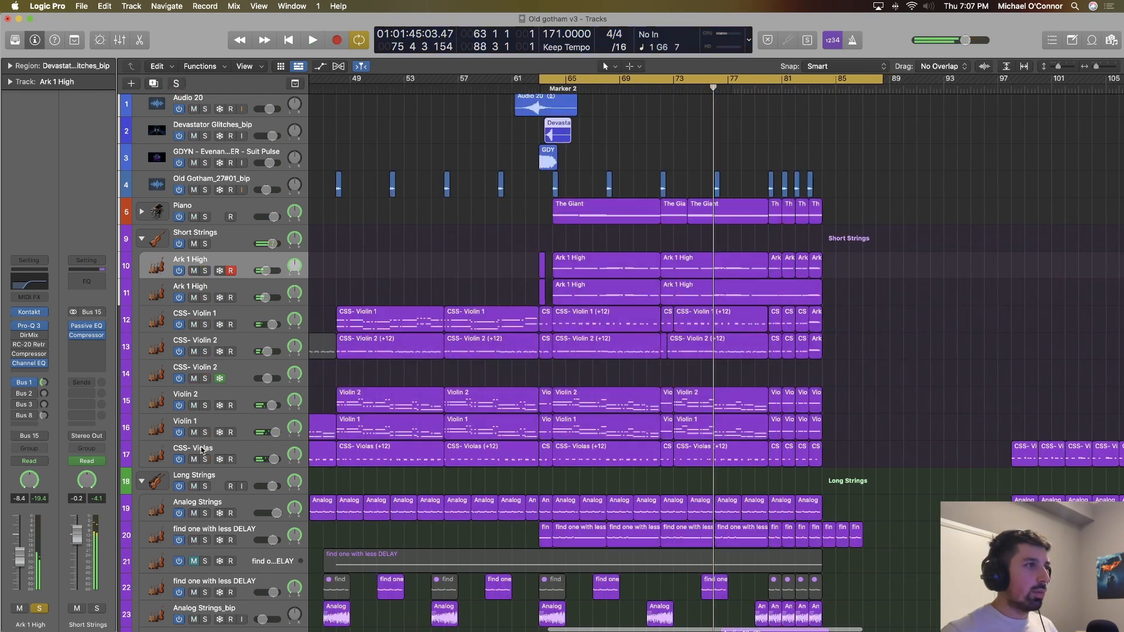
Solo CSS Violin 1 with the second Ark 1 High track from Marker 2, and switch the solo to CSS Violin 2 alone.
click(226, 319)
key(s)
key(space)
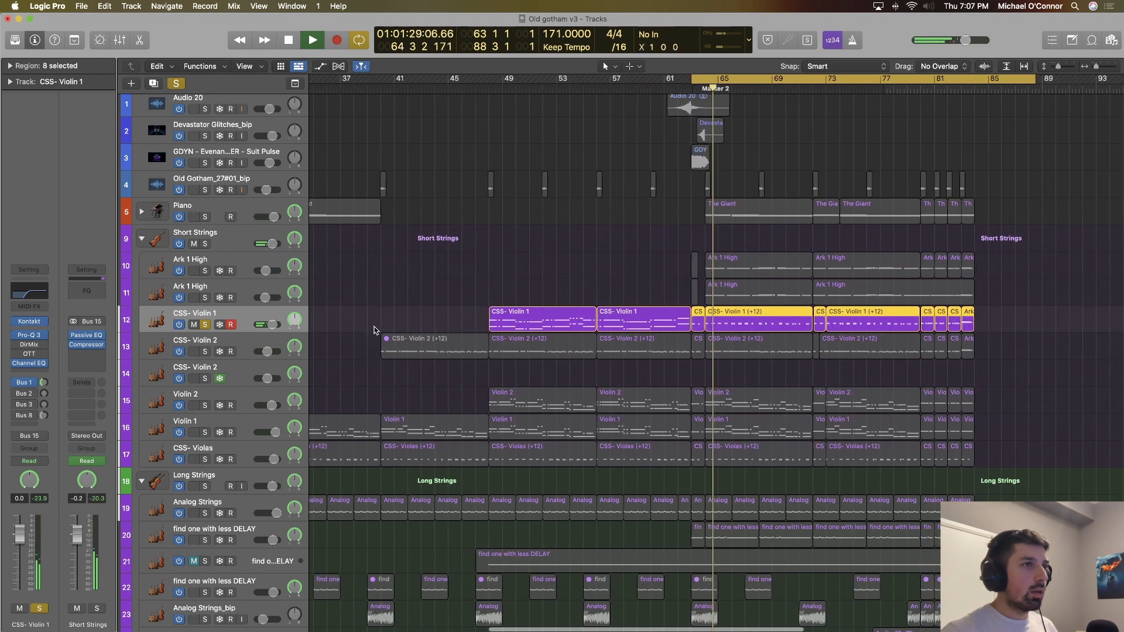
click(204, 297)
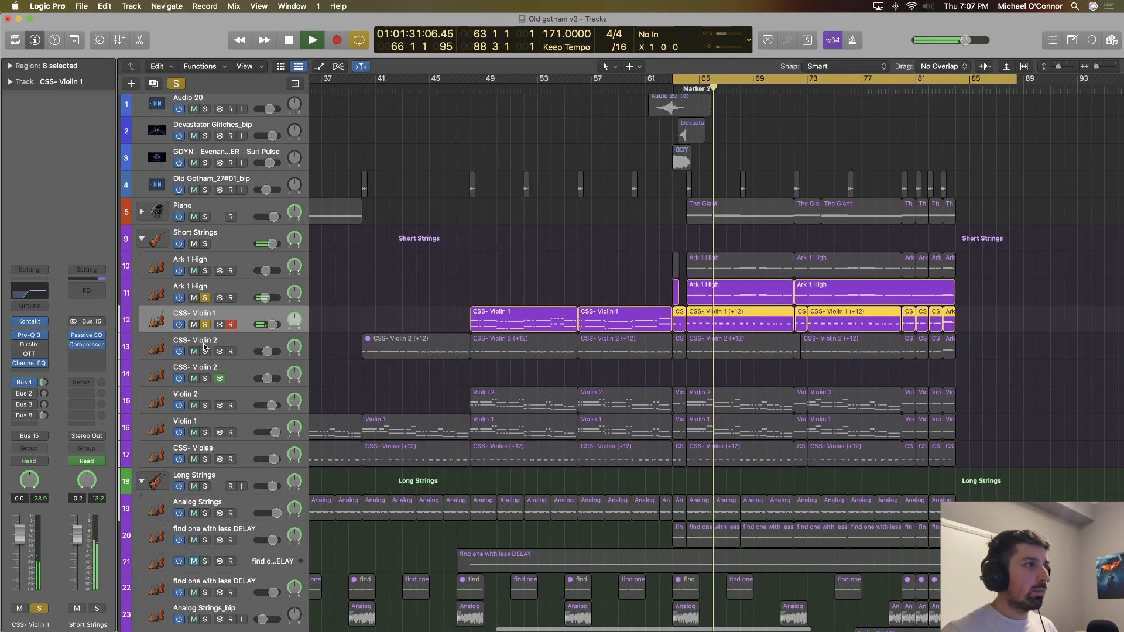
click(205, 352)
click(205, 324)
click(205, 297)
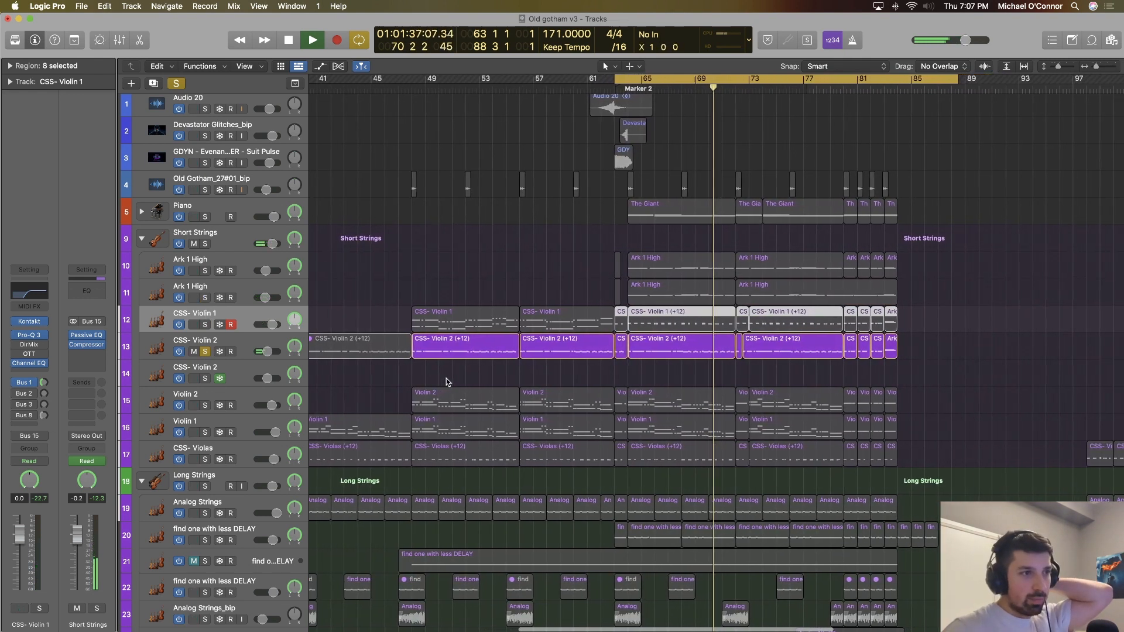
Solo Ark Low_bip in the Long Strings during playback, stop at bar 75 and clear all solos.
scroll(446, 382, down, 5)
scroll(425, 456, down, 6)
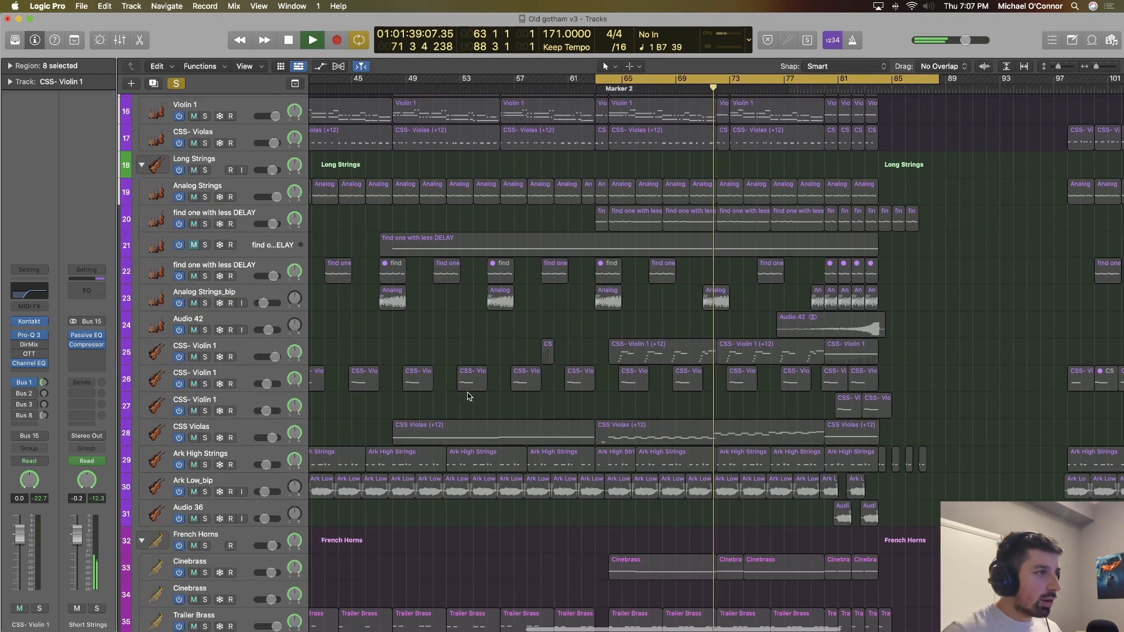
click(202, 493)
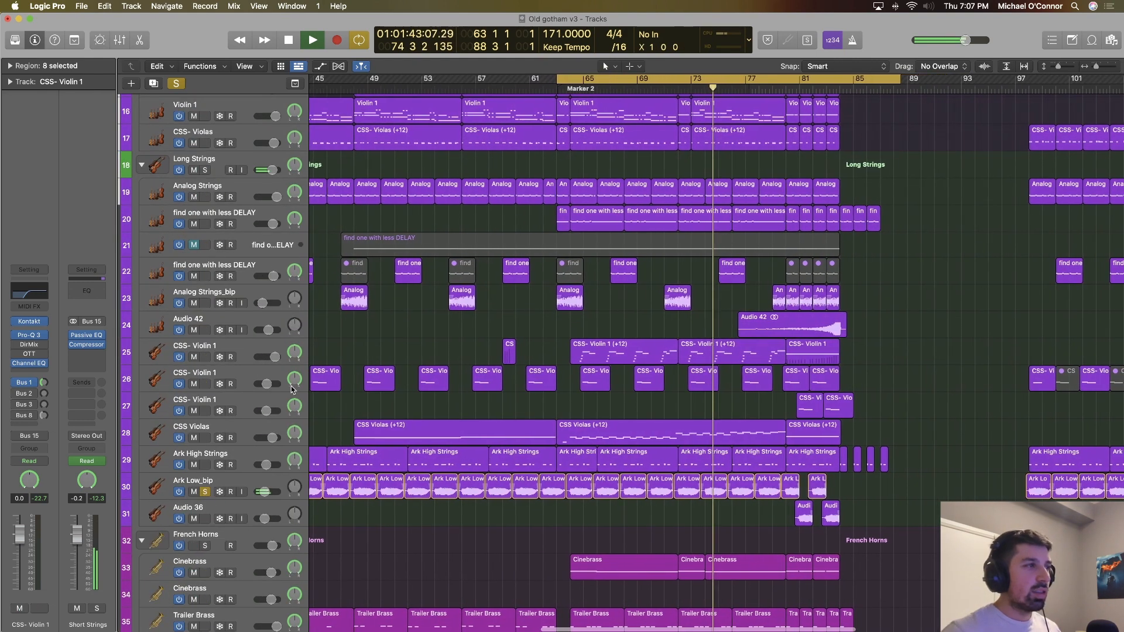
key(space)
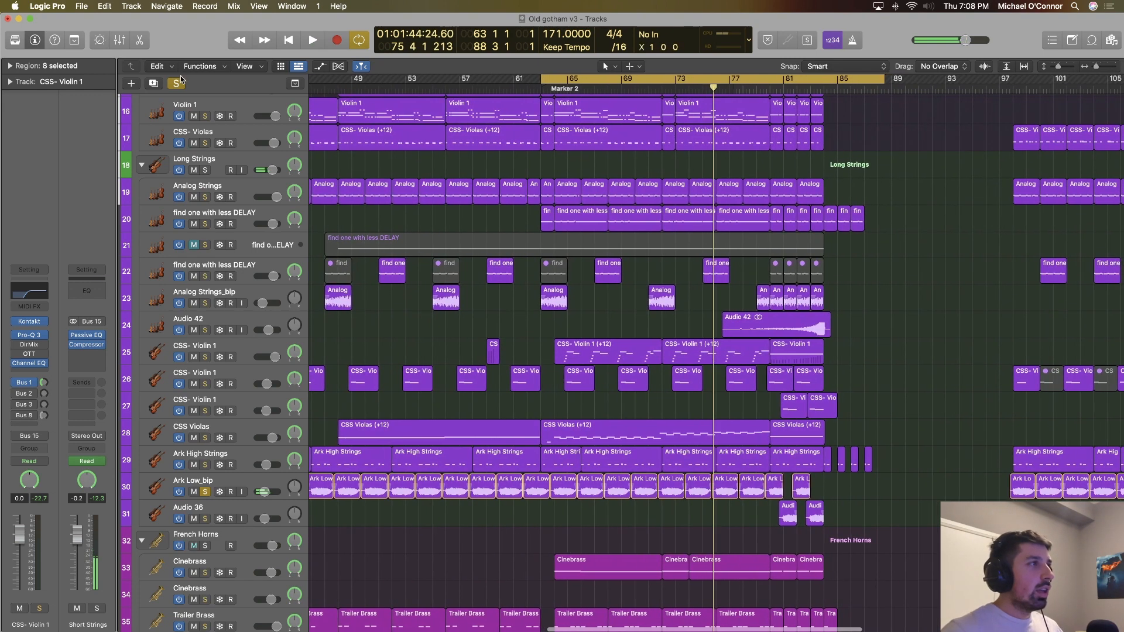
click(175, 84)
Play the Piano soloed, add Old Gotham_27#01_bip to the solo, and stop at bar 76 with all solos cleared.
scroll(564, 184, up, 10)
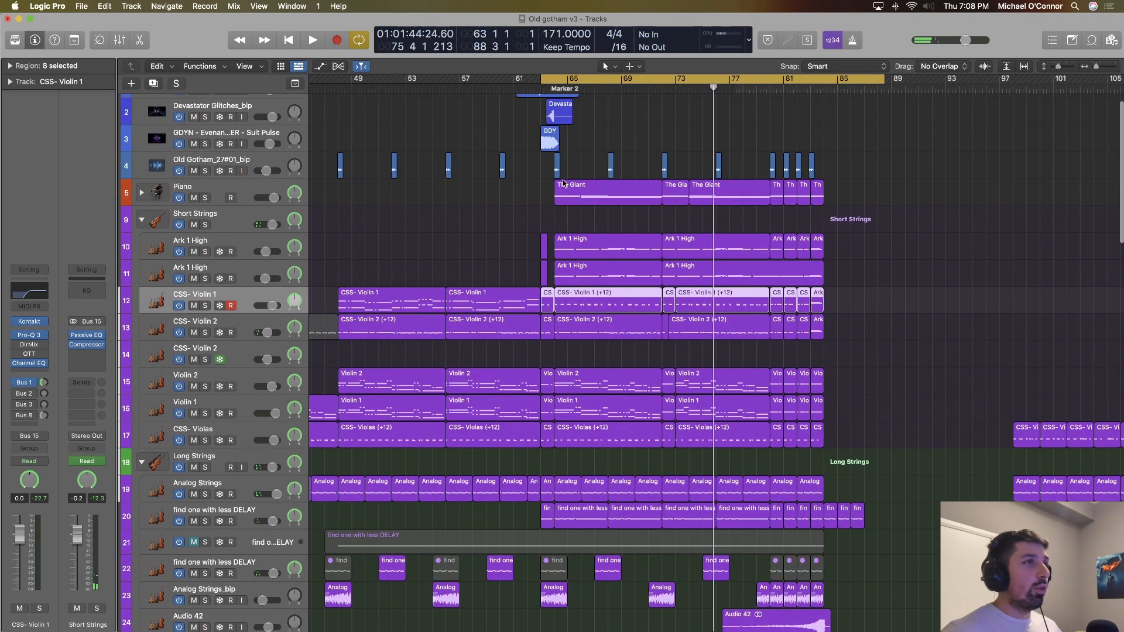
scroll(269, 202, down, 1)
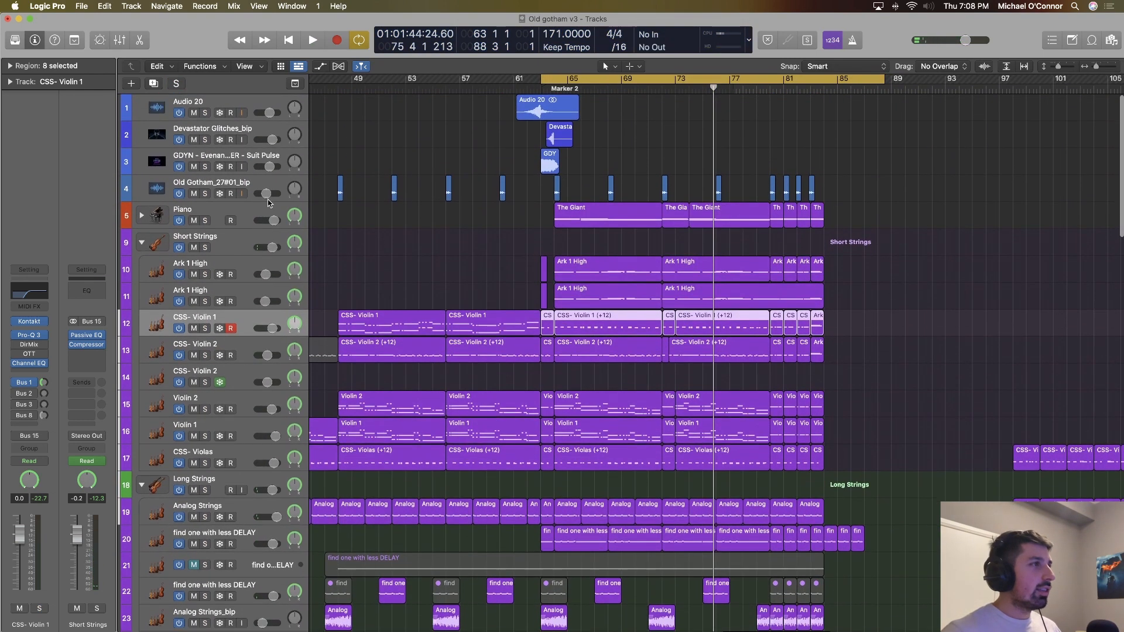
click(202, 224)
key(space)
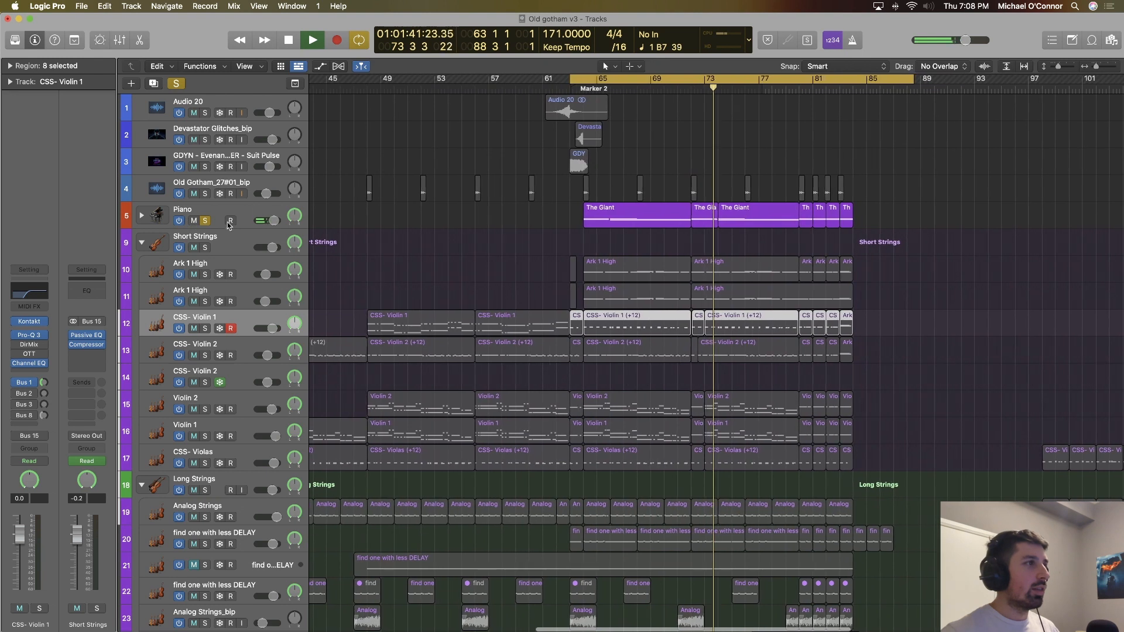
click(205, 194)
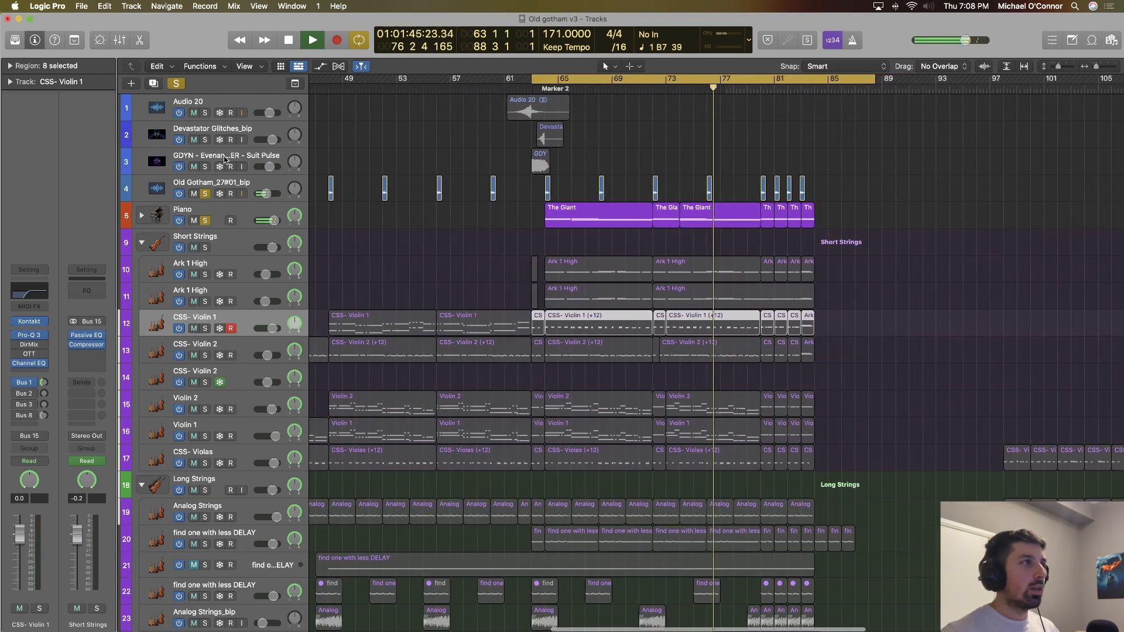
key(space)
click(176, 84)
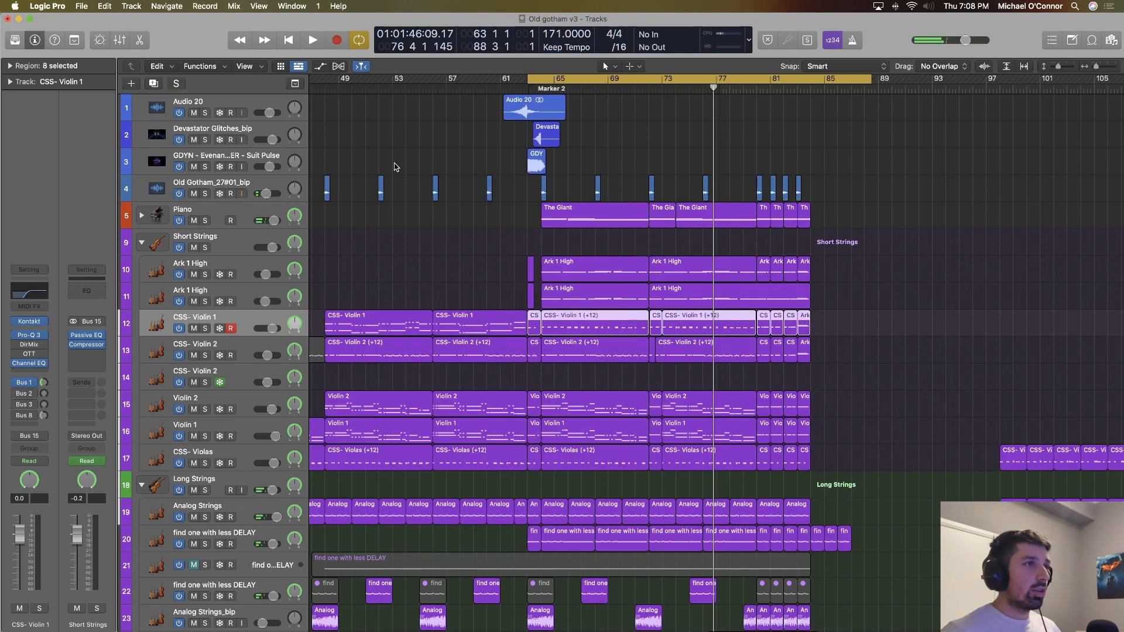
Play the upper two CSS Violin 1 tracks of the Long Strings soloed, and stop at bar 72 with all solos cleared.
scroll(395, 167, down, 5)
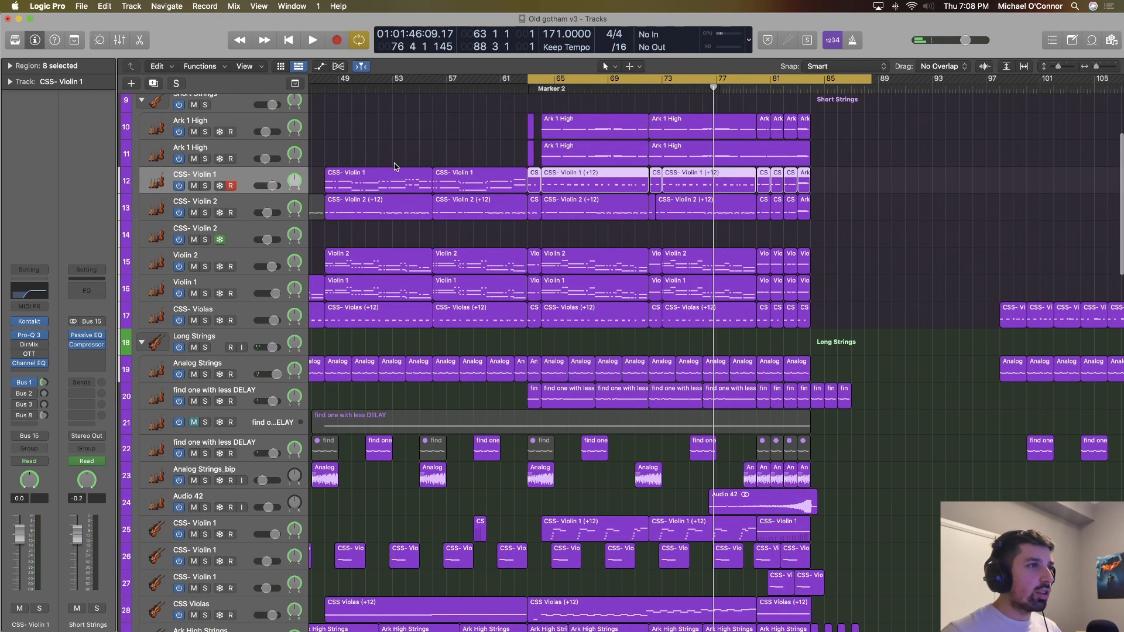
scroll(395, 167, down, 8)
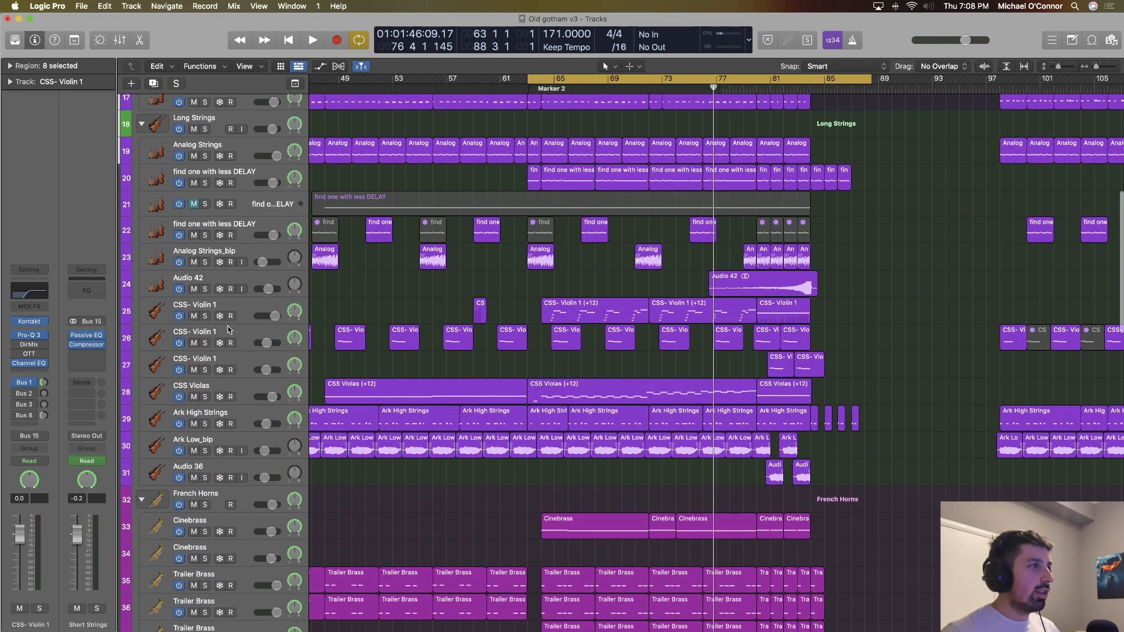
click(205, 316)
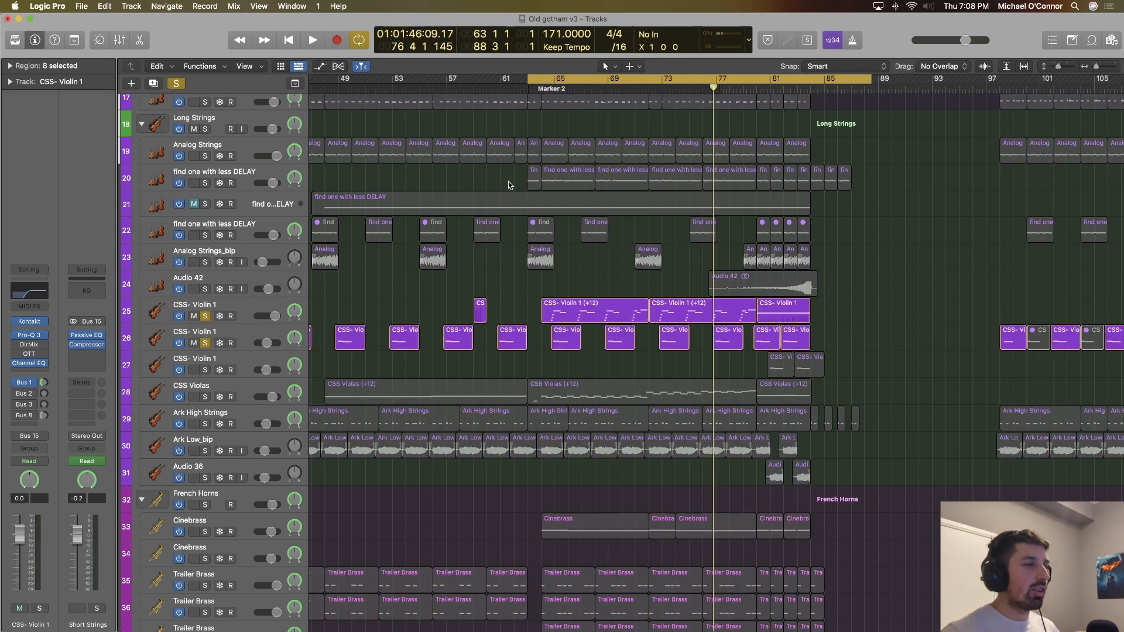
scroll(530, 189, up, 2)
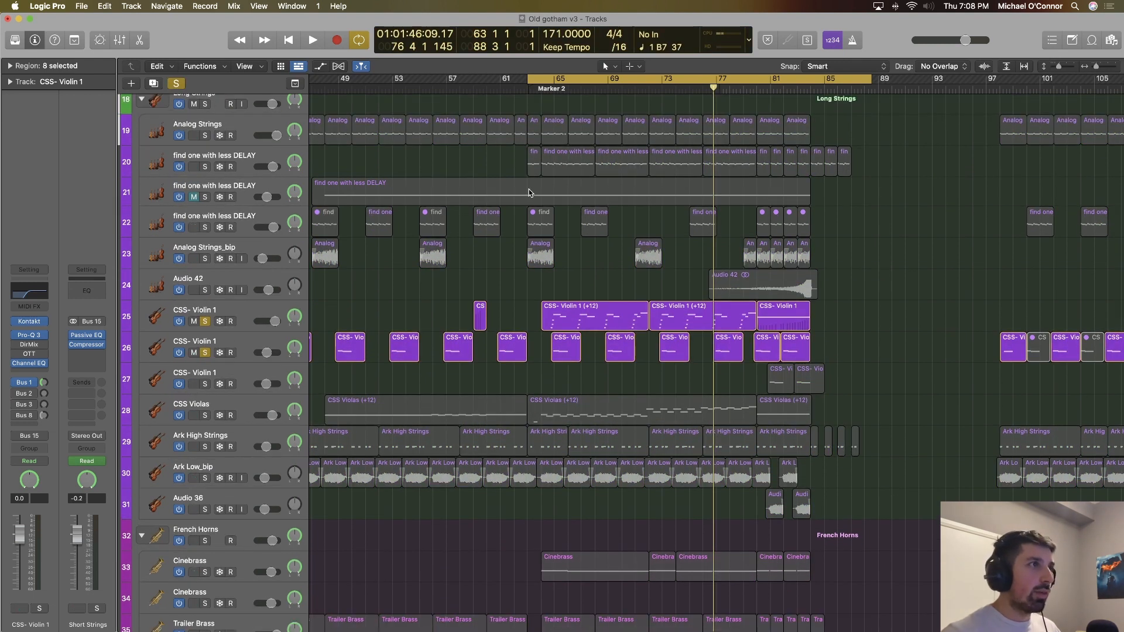
key(space)
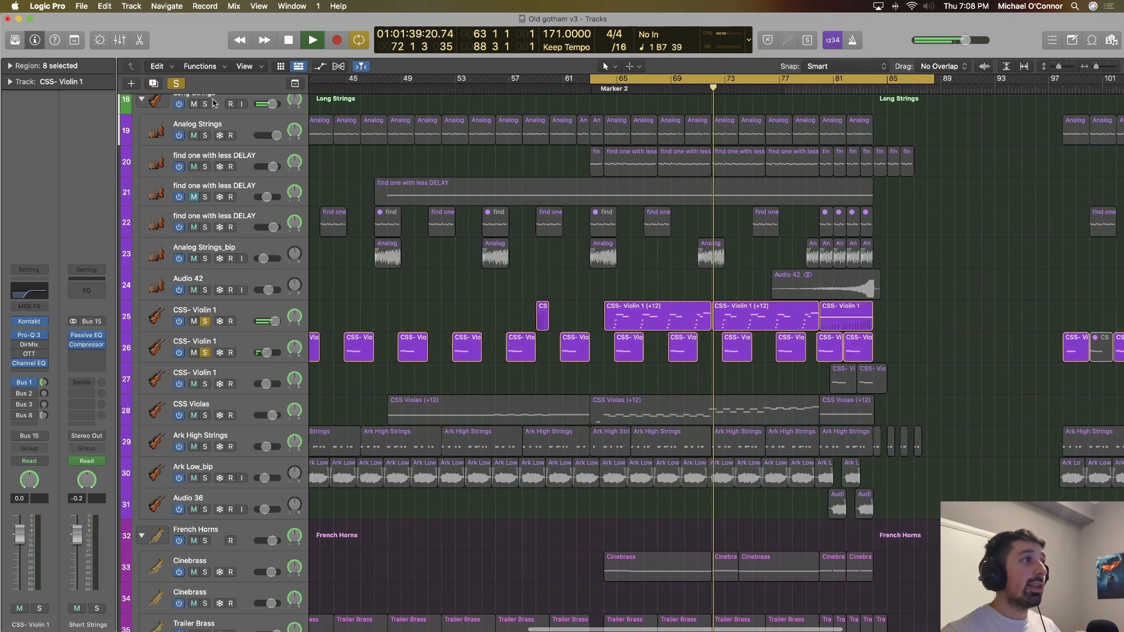
click(182, 84)
scroll(338, 144, right, 2)
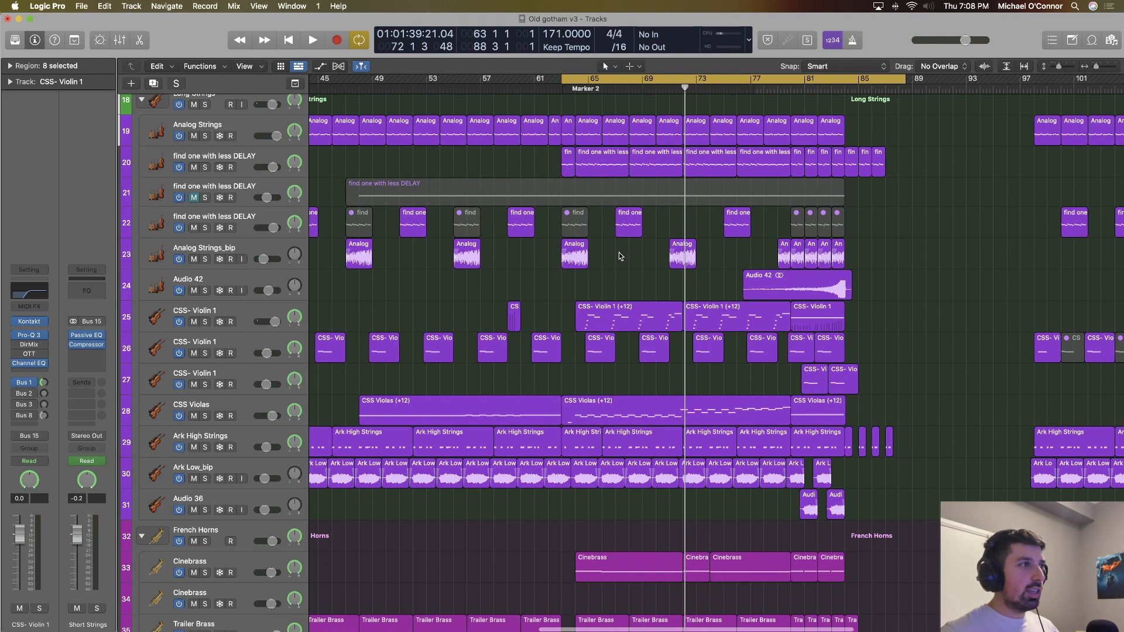
Solo the Analog Strings_bip track and play its hit at bar 72 briefly.
click(250, 267)
key(ctrl+s)
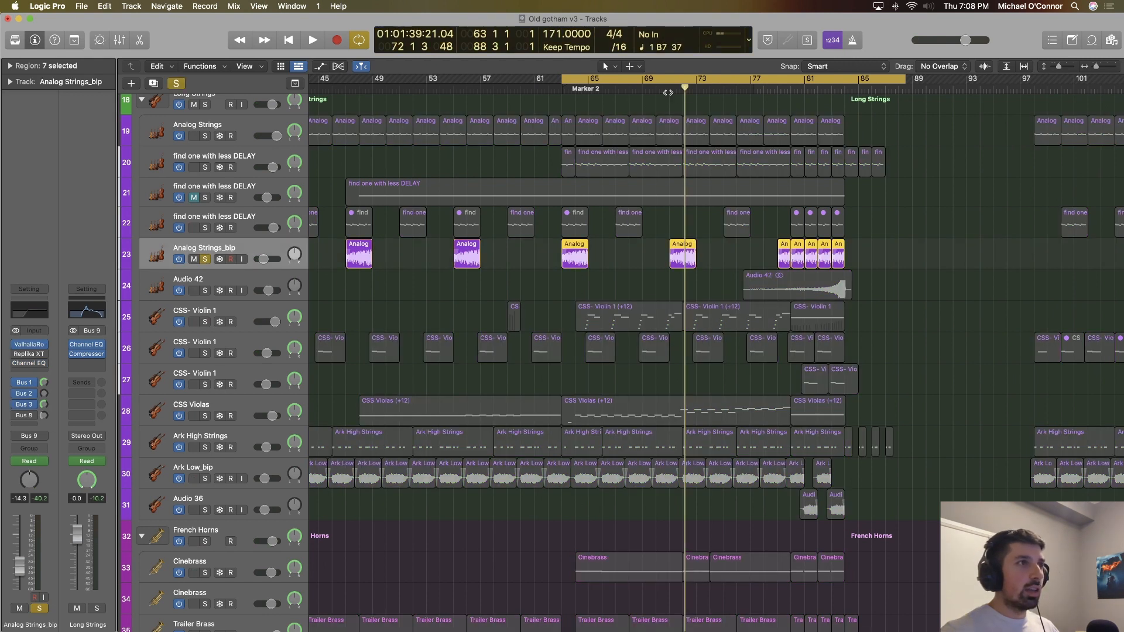
key(space)
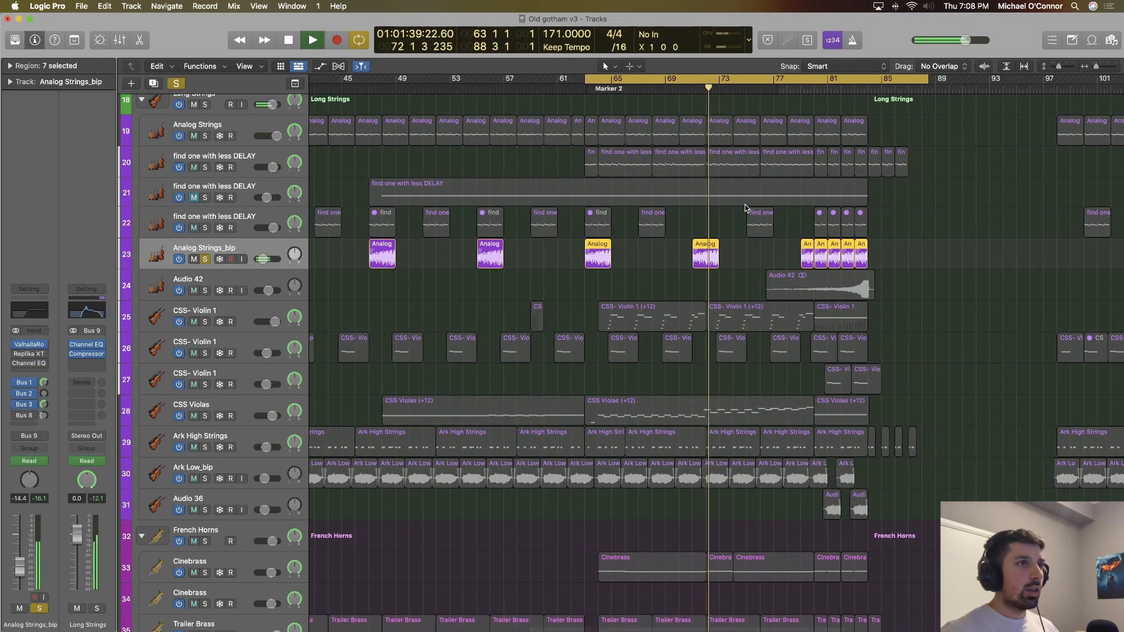
key(space)
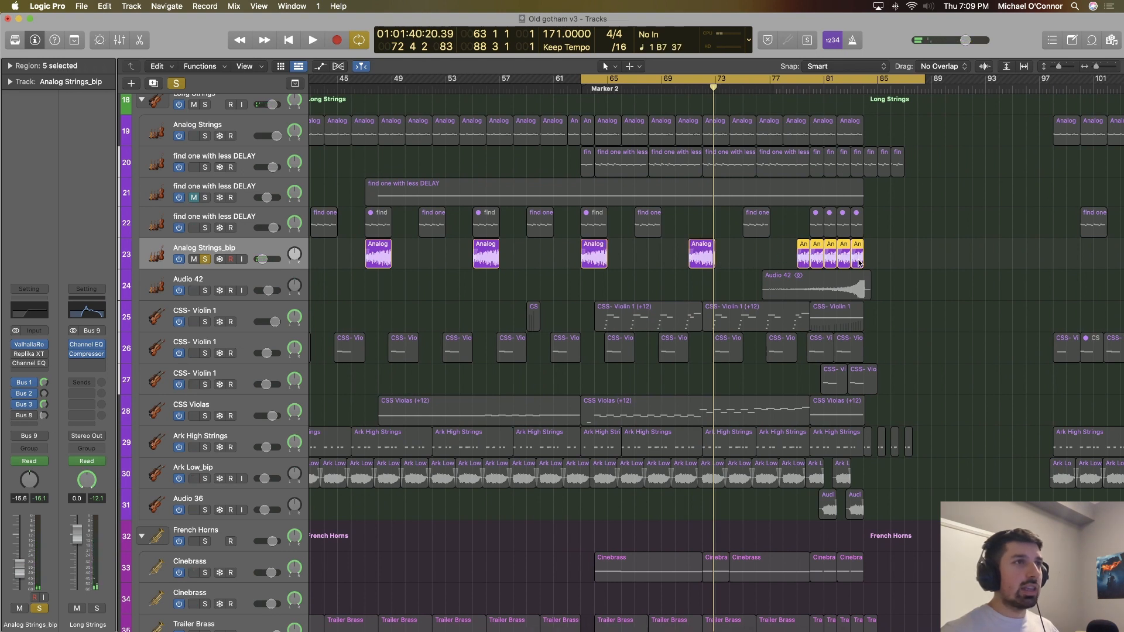
Move the playhead to bar 80 at the start of the short closing regions and clear all solos.
scroll(859, 263, up, 2)
scroll(851, 178, up, 5)
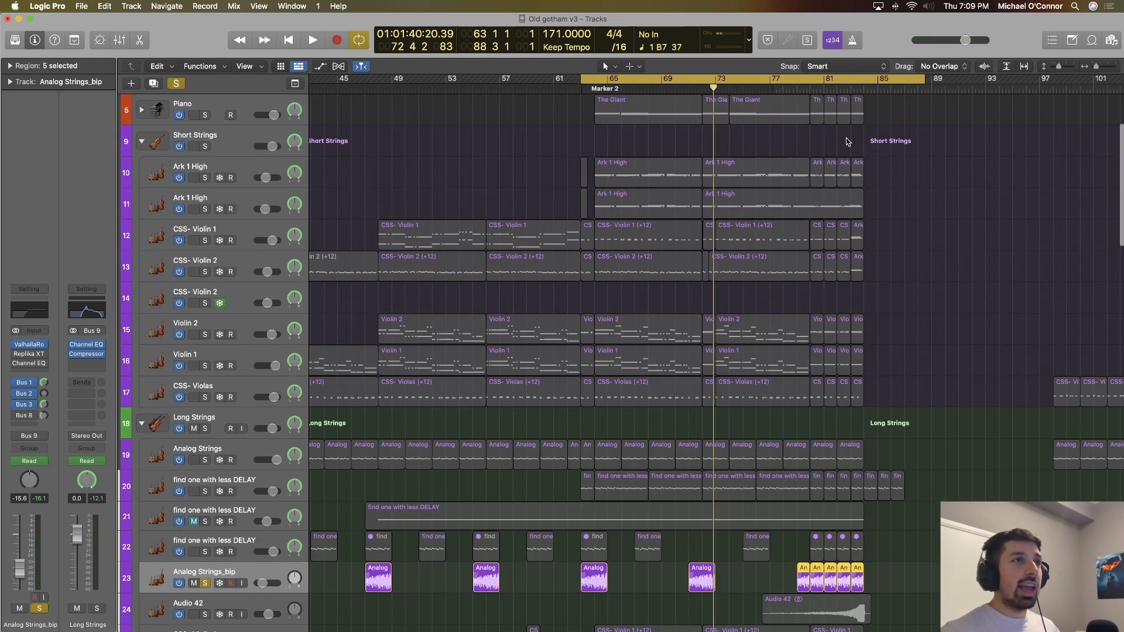
click(811, 88)
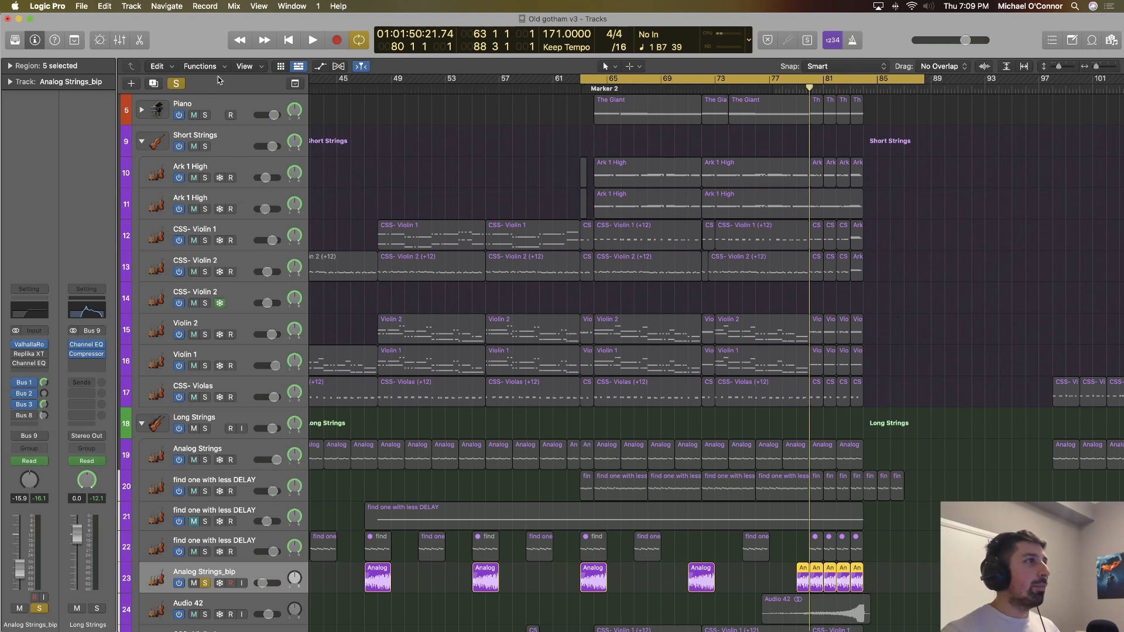
click(179, 84)
Solo the upper Cinebrass track in the French Horns stack and play it from Marker 2 to bar 67.
scroll(413, 225, down, 10)
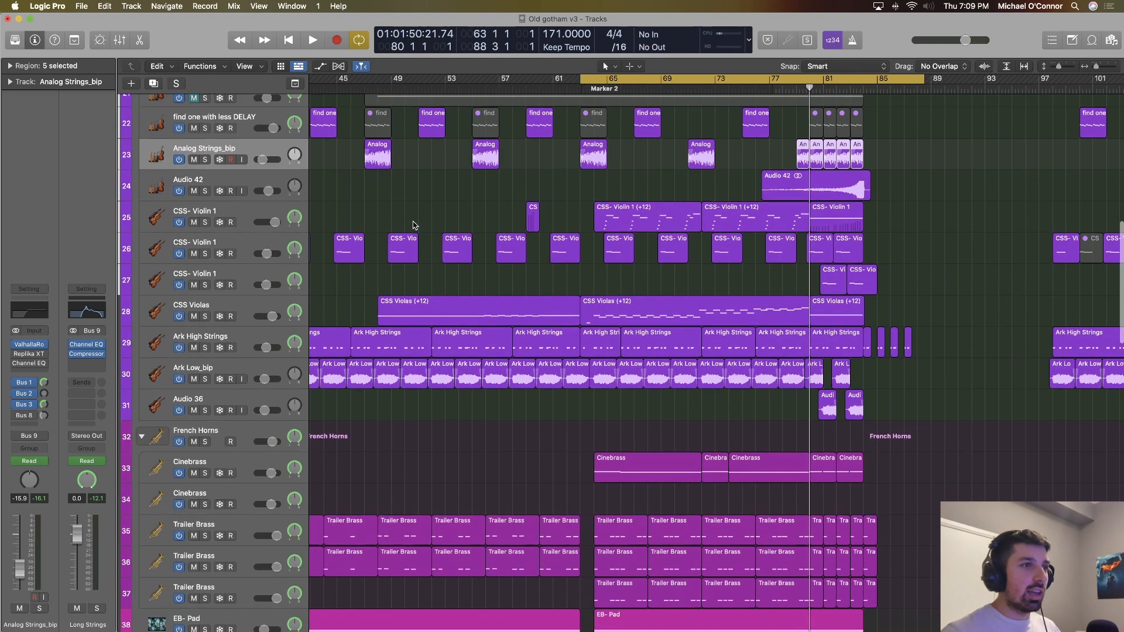
scroll(413, 225, down, 3)
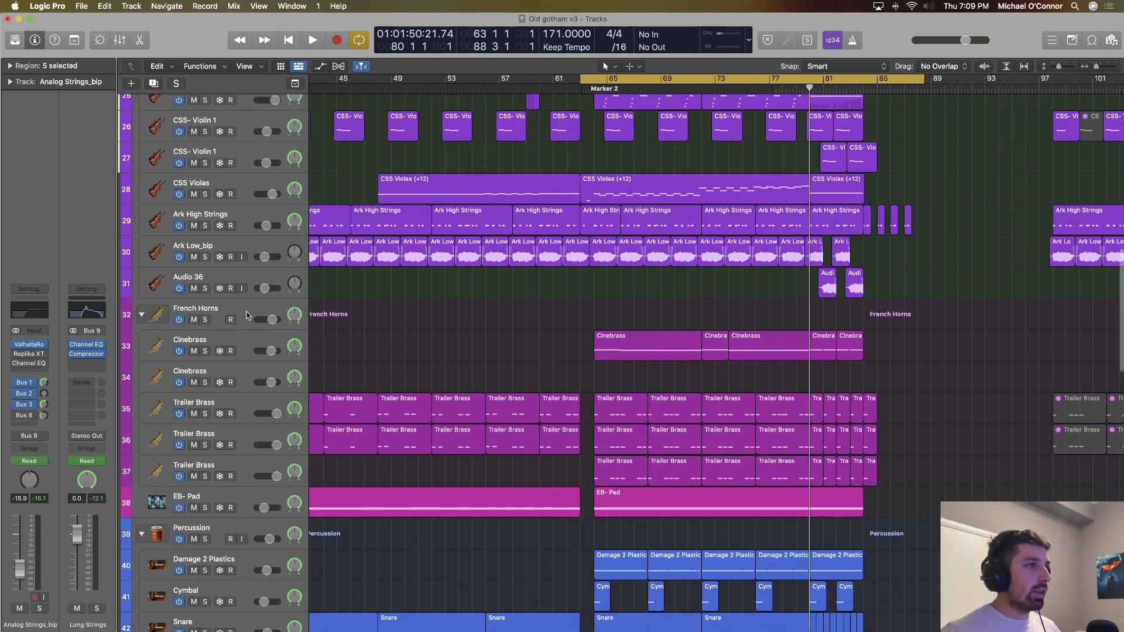
click(247, 316)
key(s)
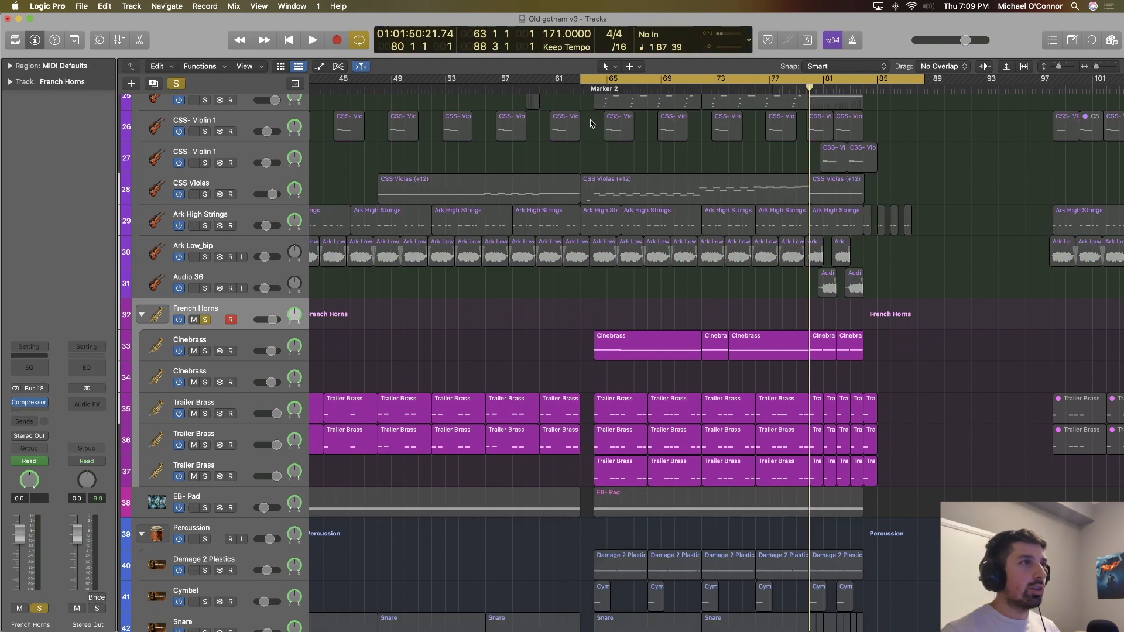
click(206, 320)
click(205, 351)
key(space)
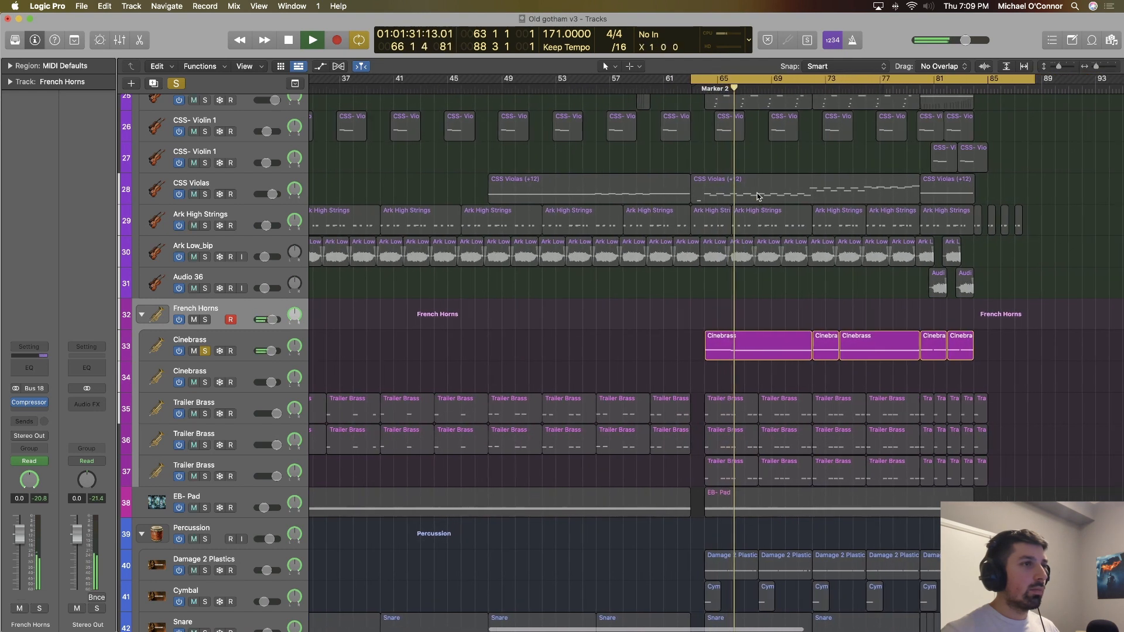
key(space)
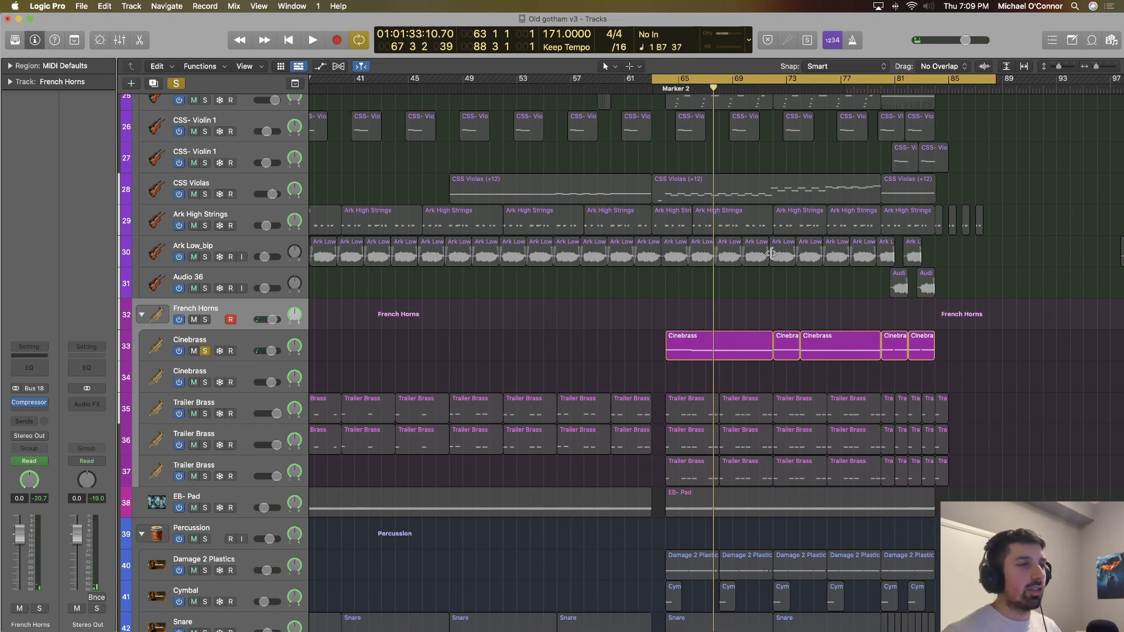
Replay the soloed Cinebrass line, extend the solo to the whole French Horns stack, and stop at bar 72.
scroll(771, 253, down, 3)
scroll(771, 253, right, 3)
key(space)
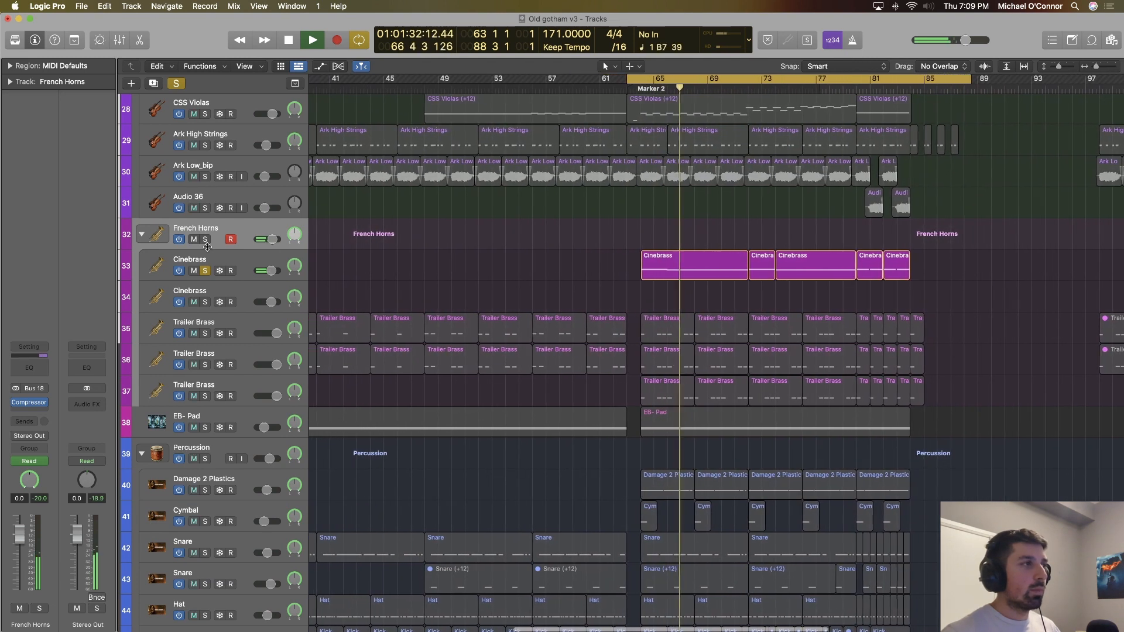
key(s)
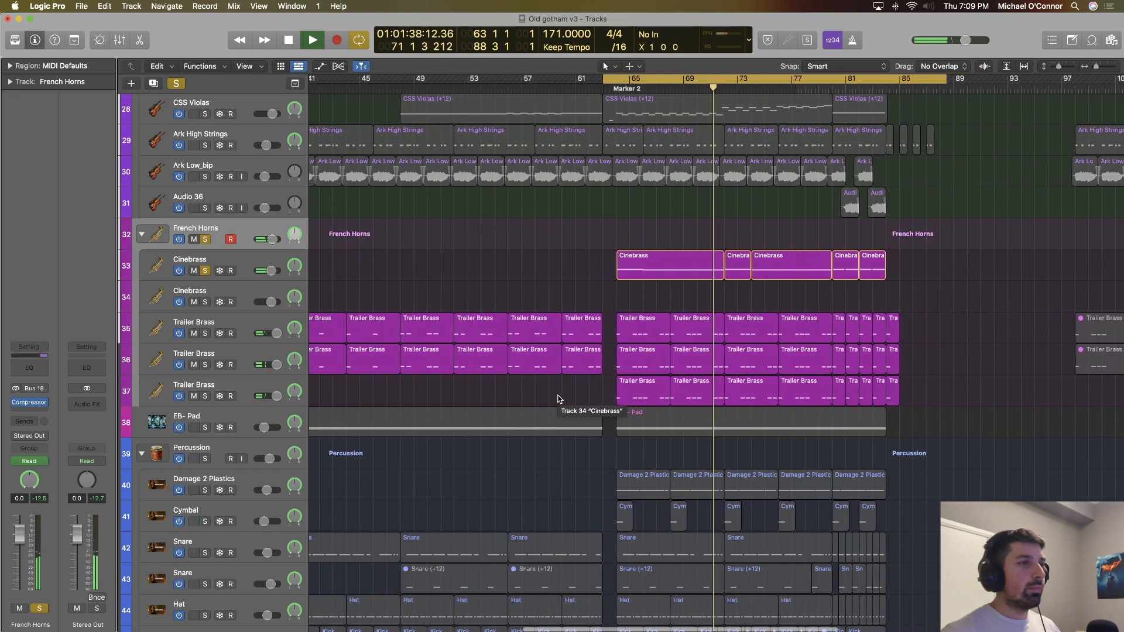
key(space)
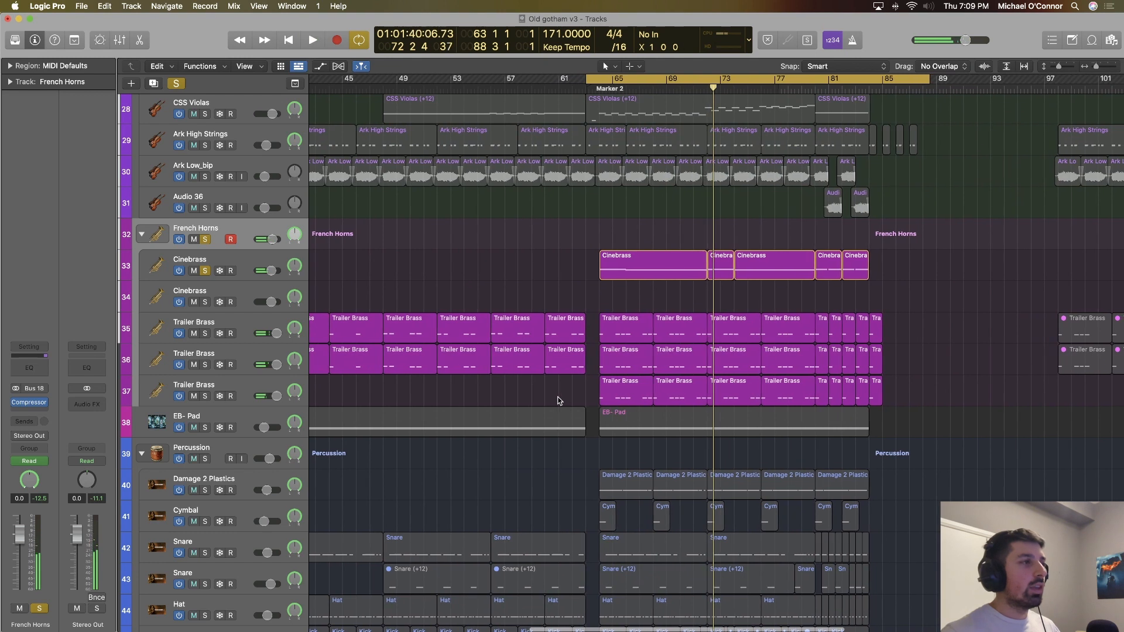
Select the uppermost Trailer Brass track, and solo the Percussion stack alongside the French Horns.
scroll(558, 400, right, 1)
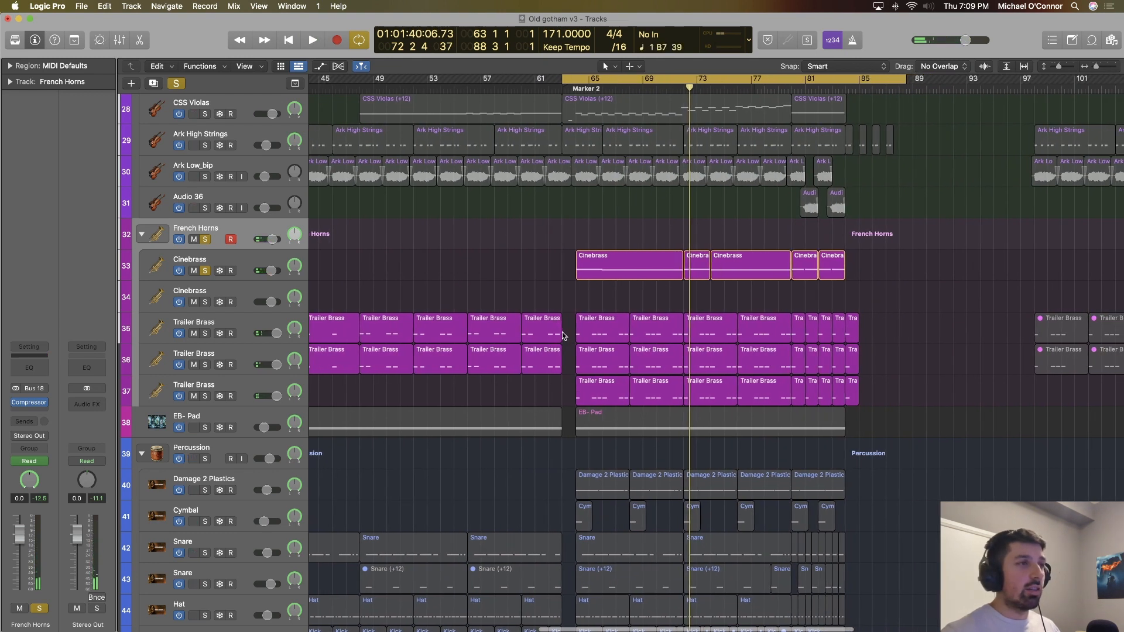
click(240, 334)
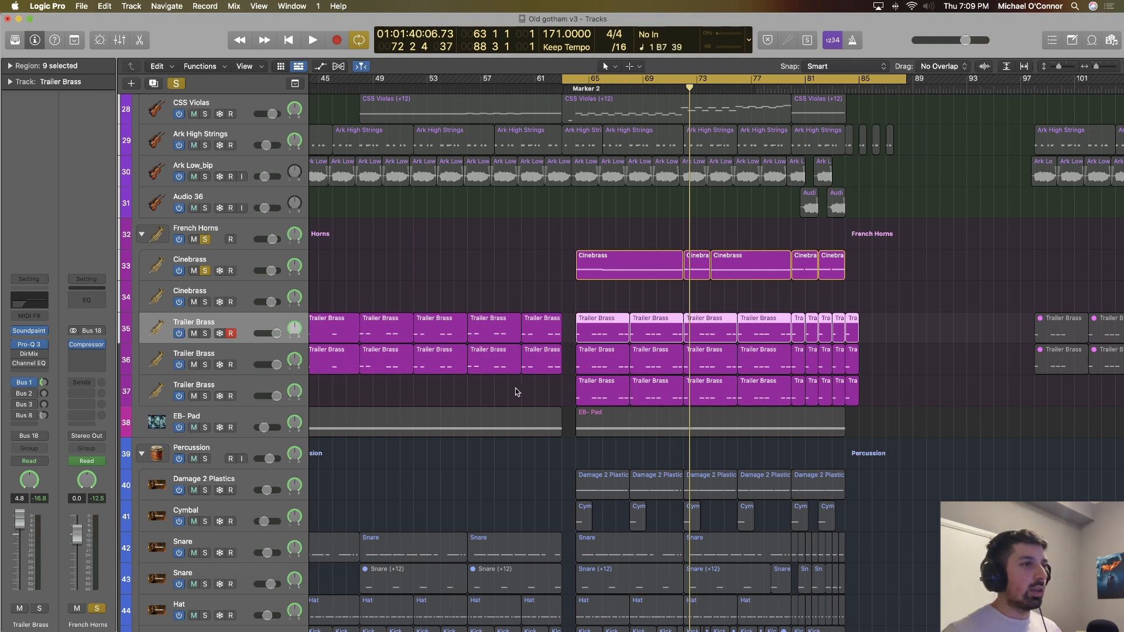
scroll(515, 388, down, 10)
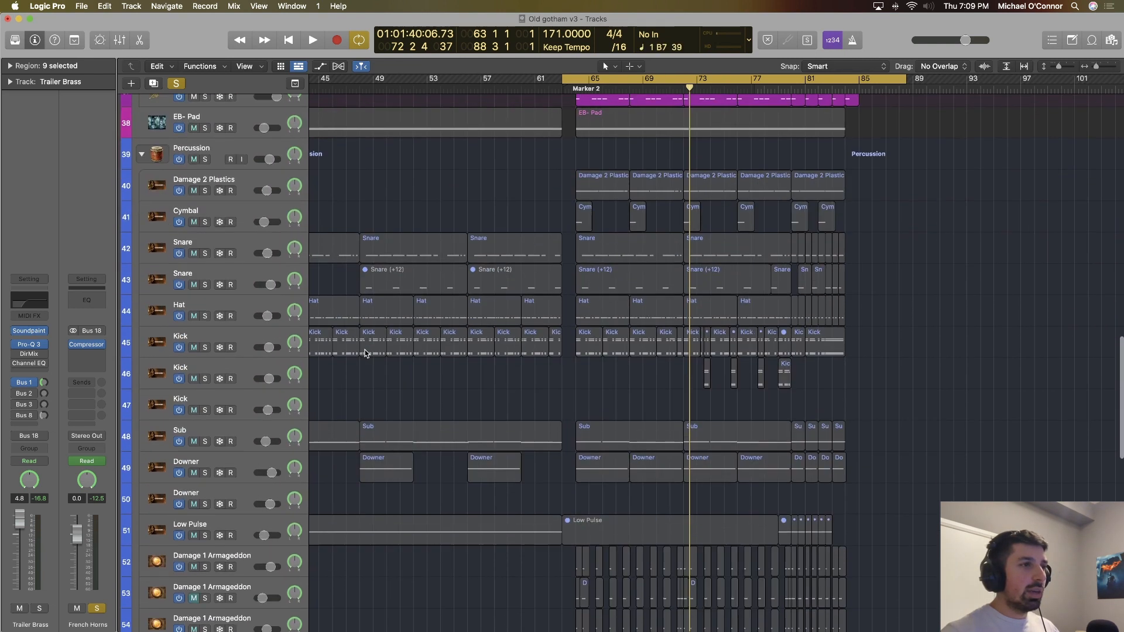
key(super+Left)
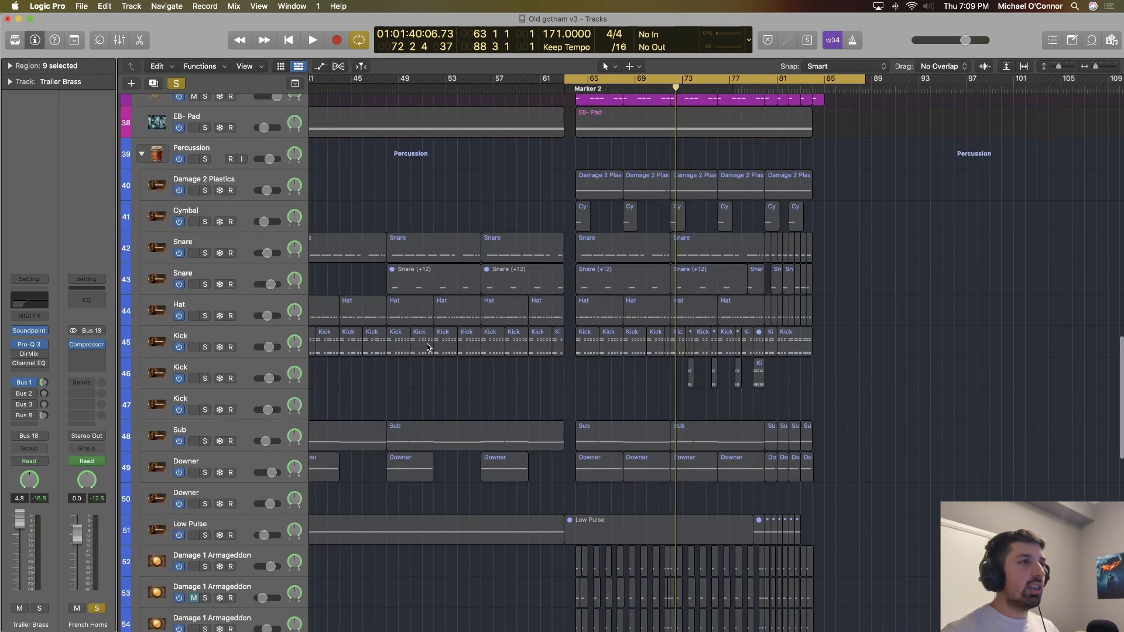
click(205, 159)
scroll(242, 182, up, 12)
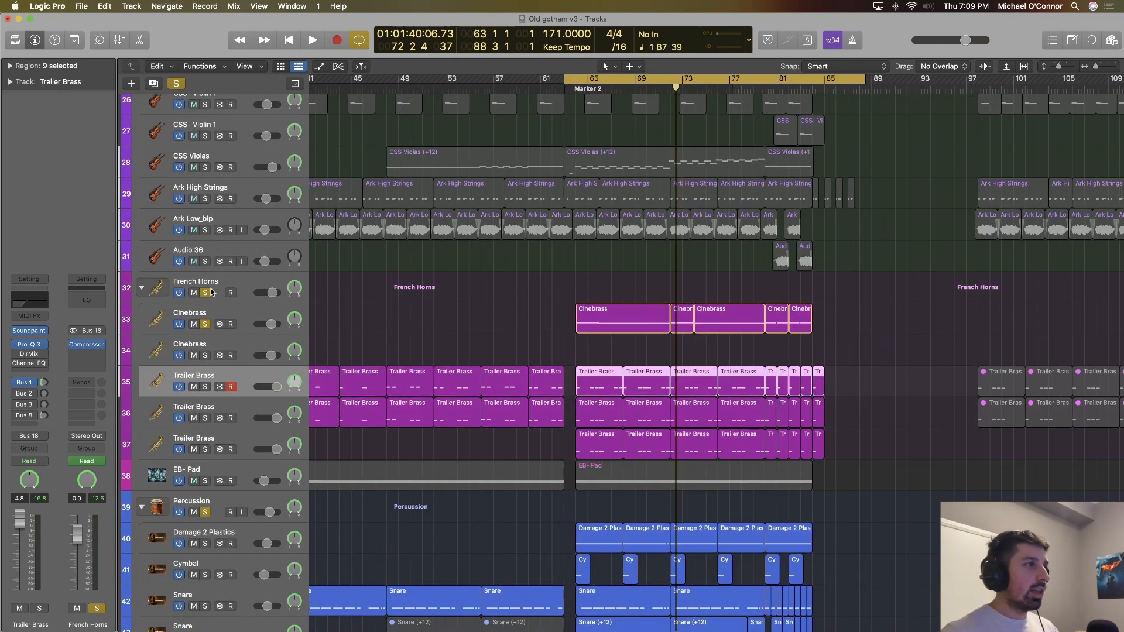
Remove the French Horns stack from the solo and look through the tracks of the Percussion stack.
click(205, 293)
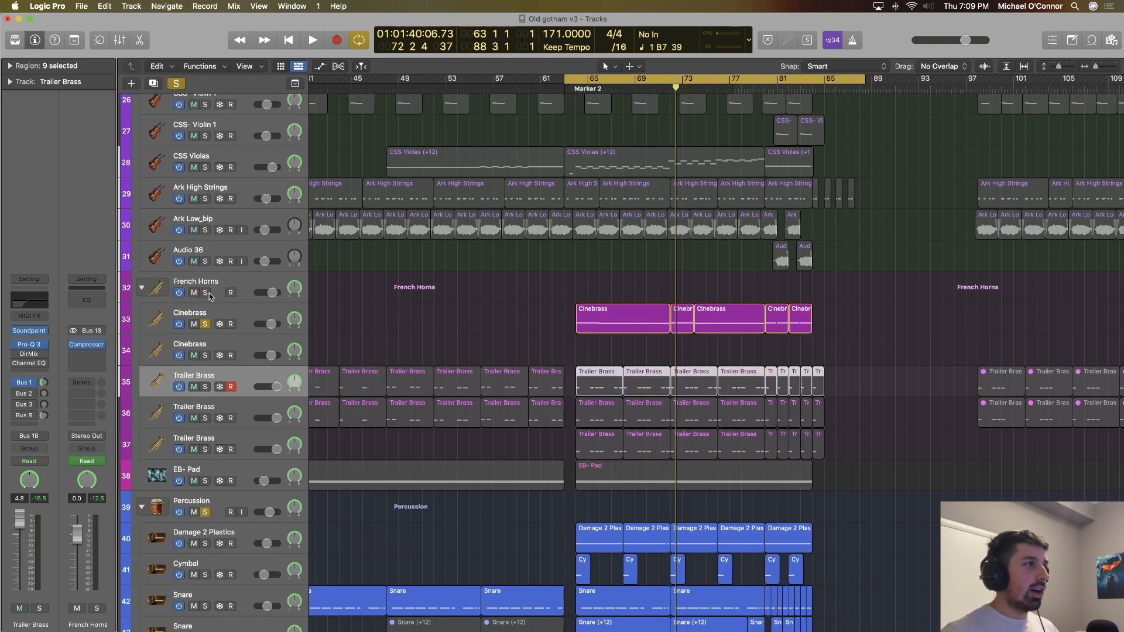
scroll(473, 322, down, 12)
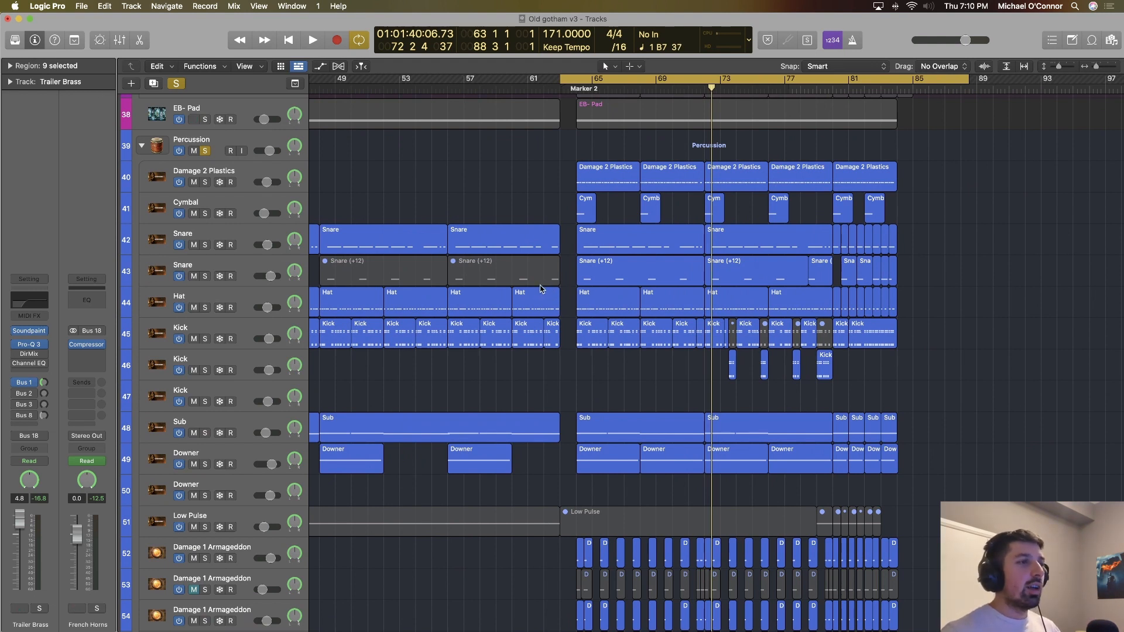
scroll(539, 284, down, 10)
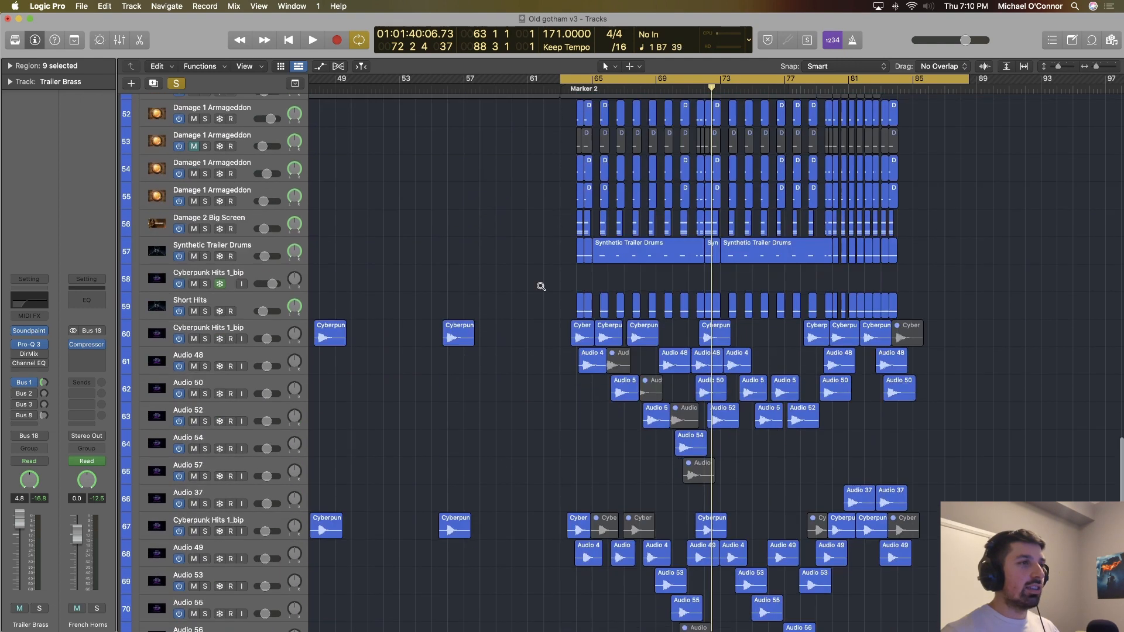
scroll(797, 323, up, 10)
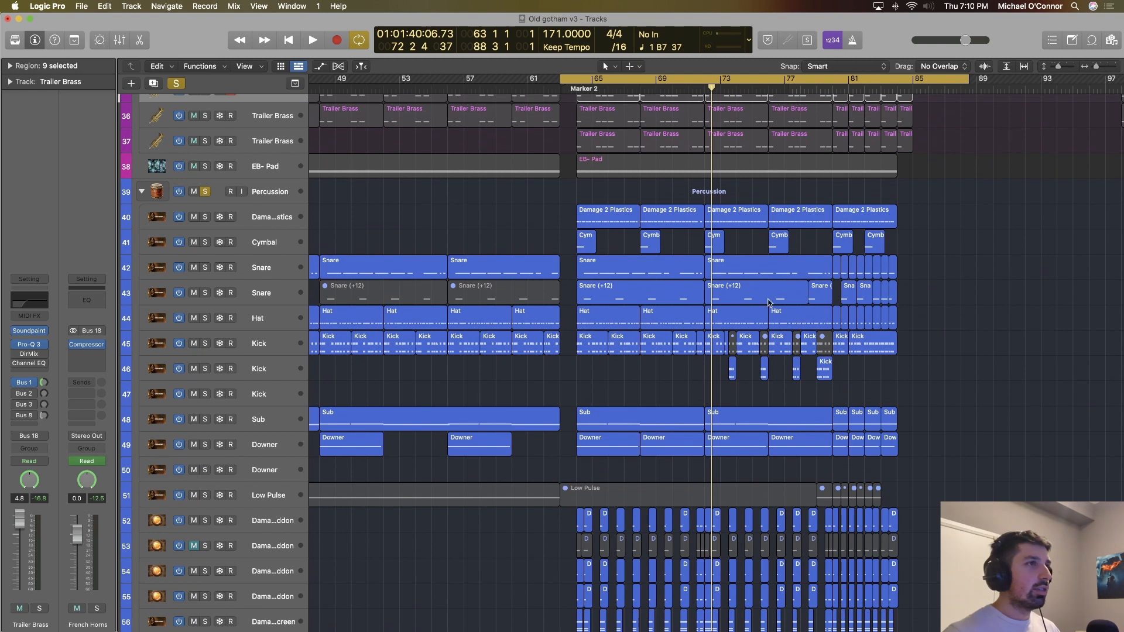
Play the soloed Percussion stack from Marker 2 to bar 74 while looking over its drum and hit regions.
scroll(767, 179, left, 1)
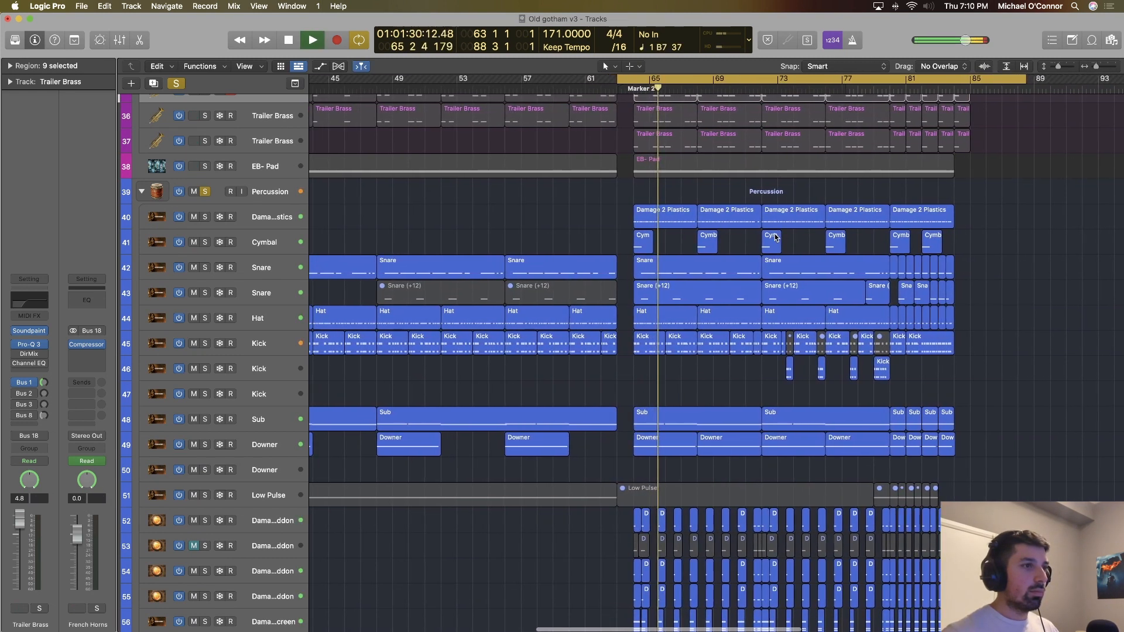
scroll(796, 246, left, 4)
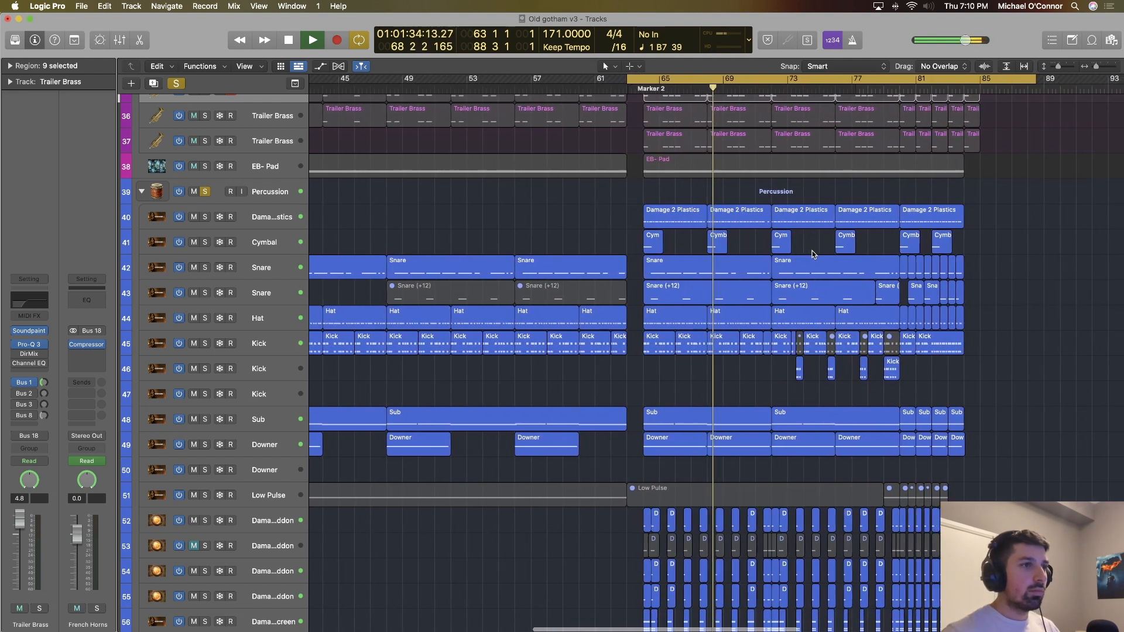
scroll(812, 251, right, 5)
scroll(812, 251, down, 3)
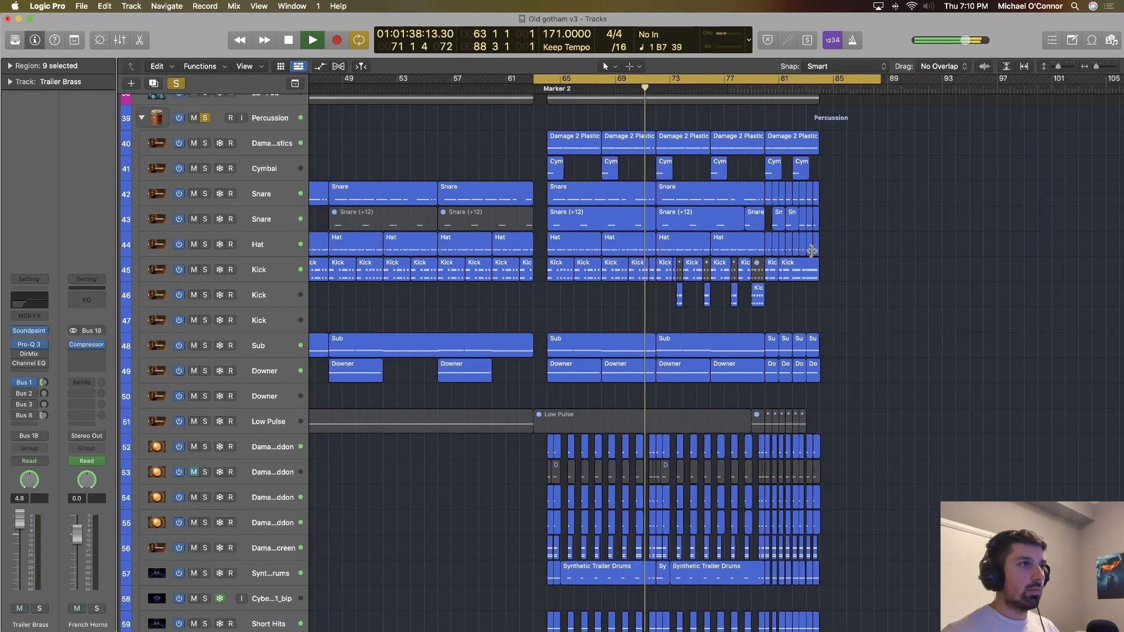
scroll(812, 251, down, 5)
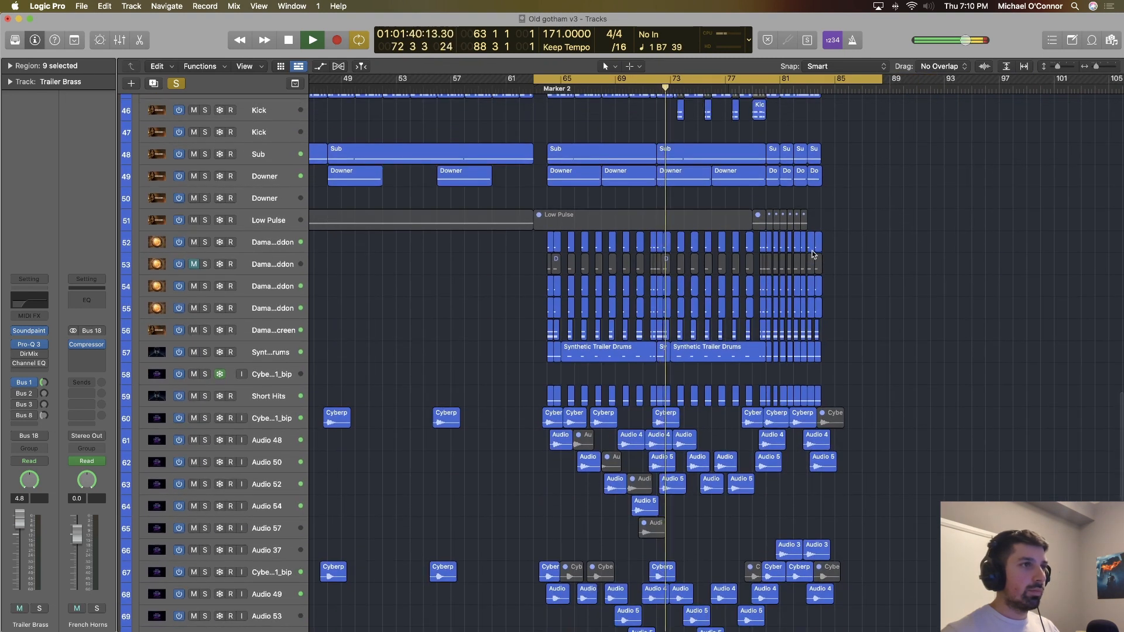
scroll(813, 251, up, 3)
scroll(812, 254, up, 8)
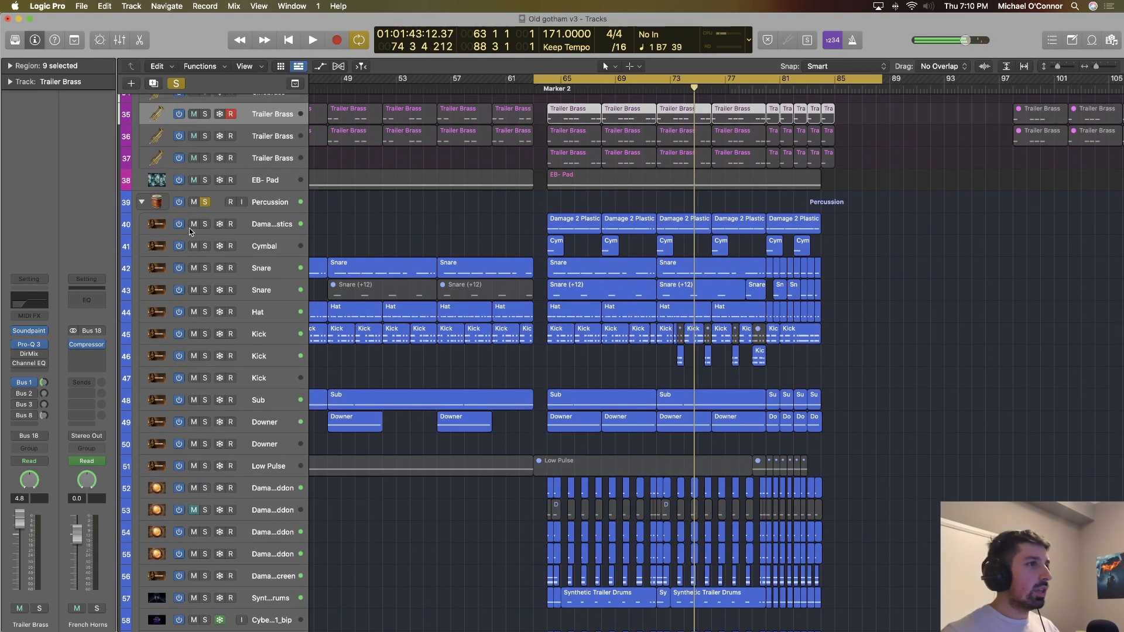
Mute the Percussion tracks from Damage 2 Plastics to the first Kick plus Sub and the first Downer, and play from Marker 2 to bar 67.
drag(189, 229, 201, 336)
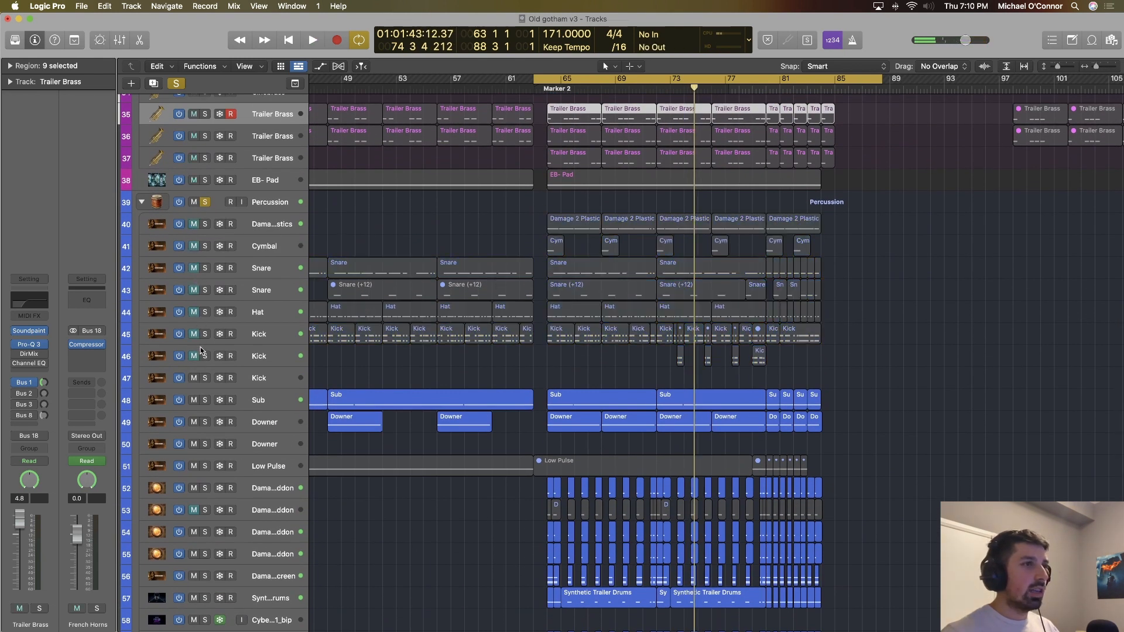
click(194, 355)
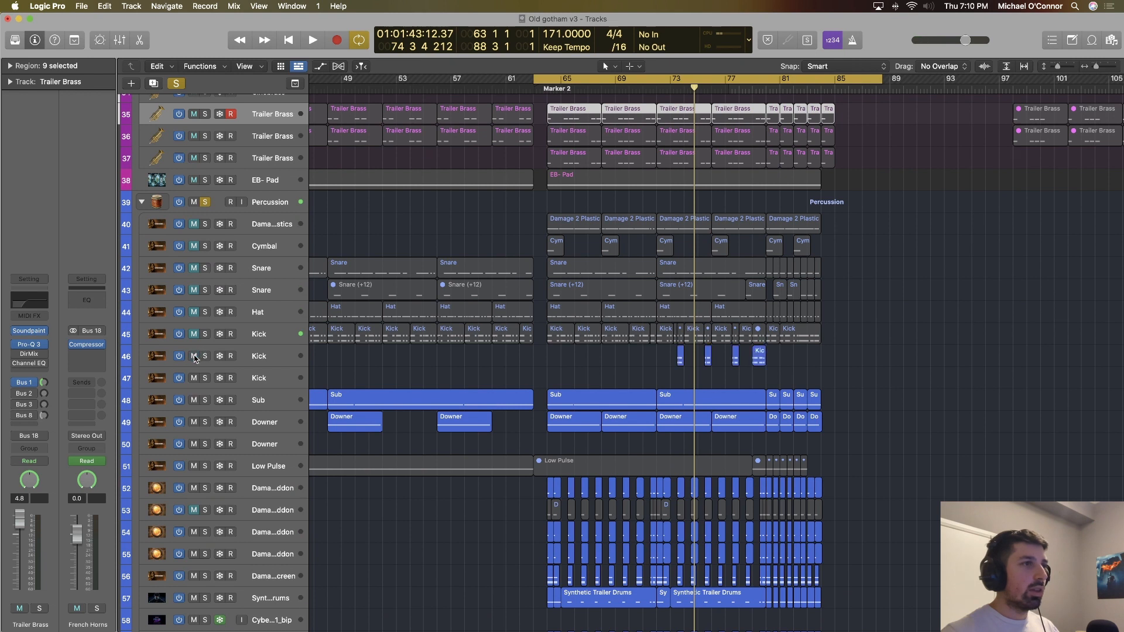
key(space)
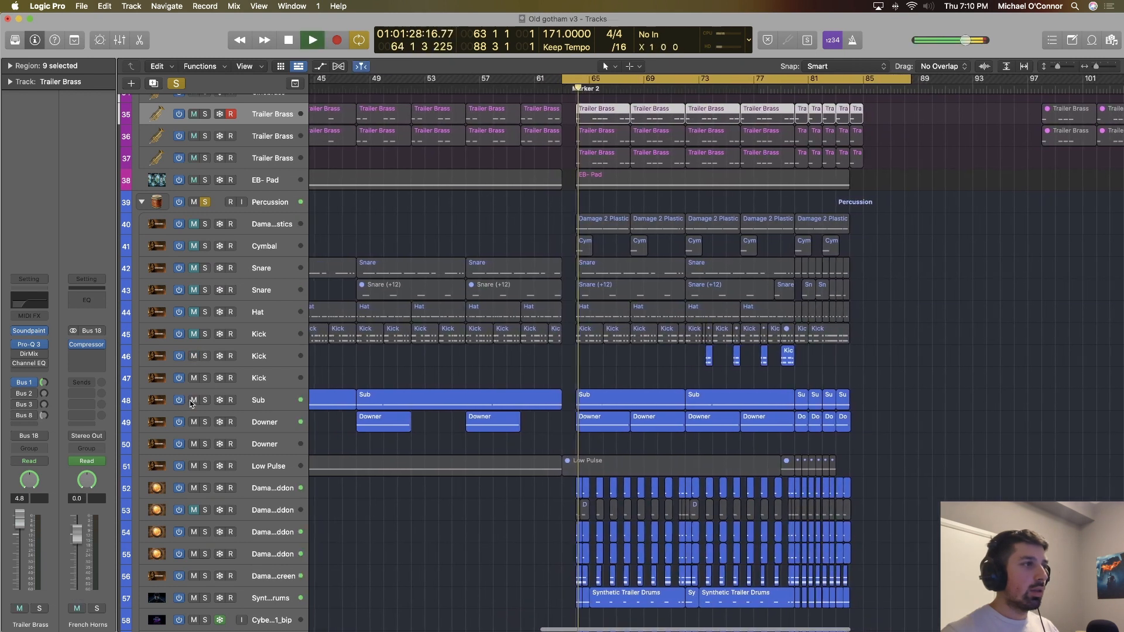
drag(193, 400, 195, 426)
scroll(479, 372, down, 10)
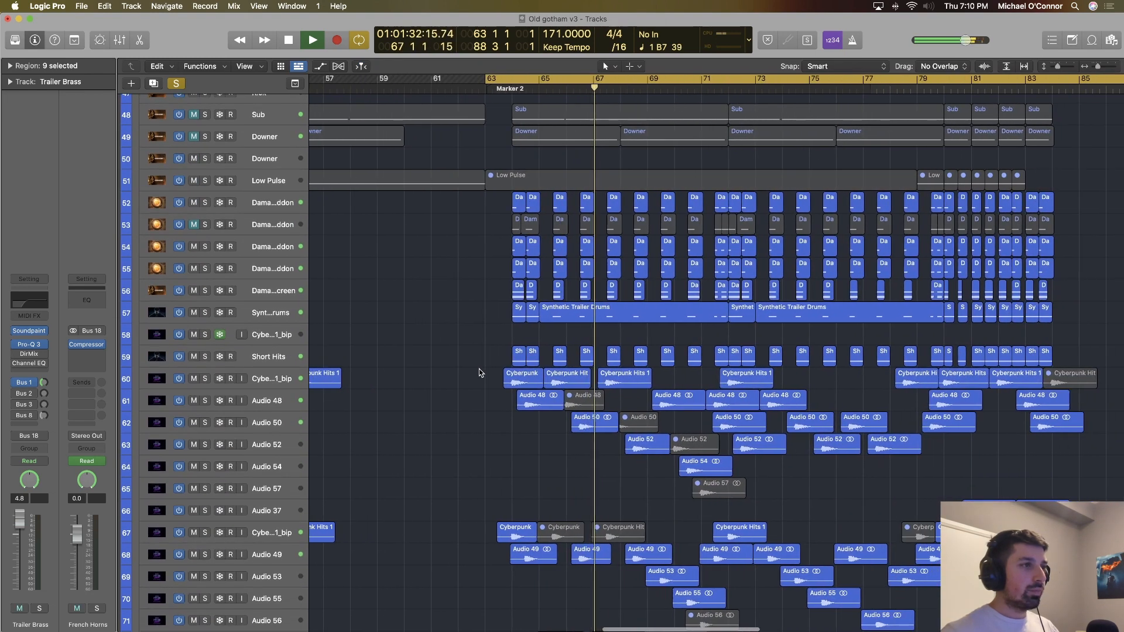
key(space)
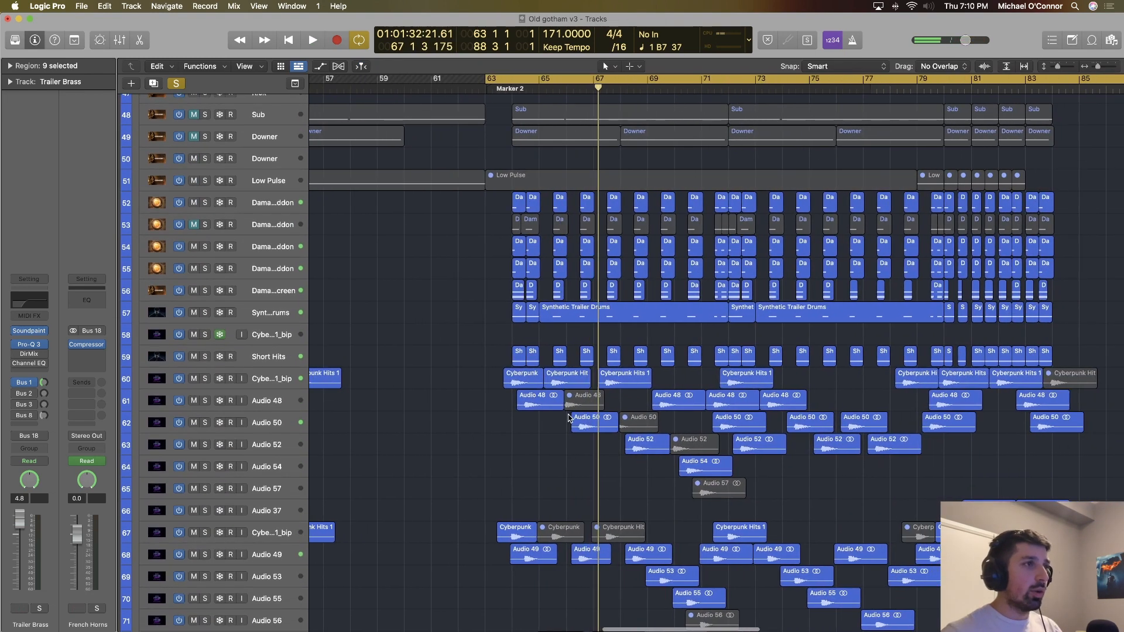
Select the first Damage 1 Armageddon track and replay the trailer hits, picking out the long Synthetic Trailer Drums and first Taiko_Roll_Long_000 regions.
click(275, 203)
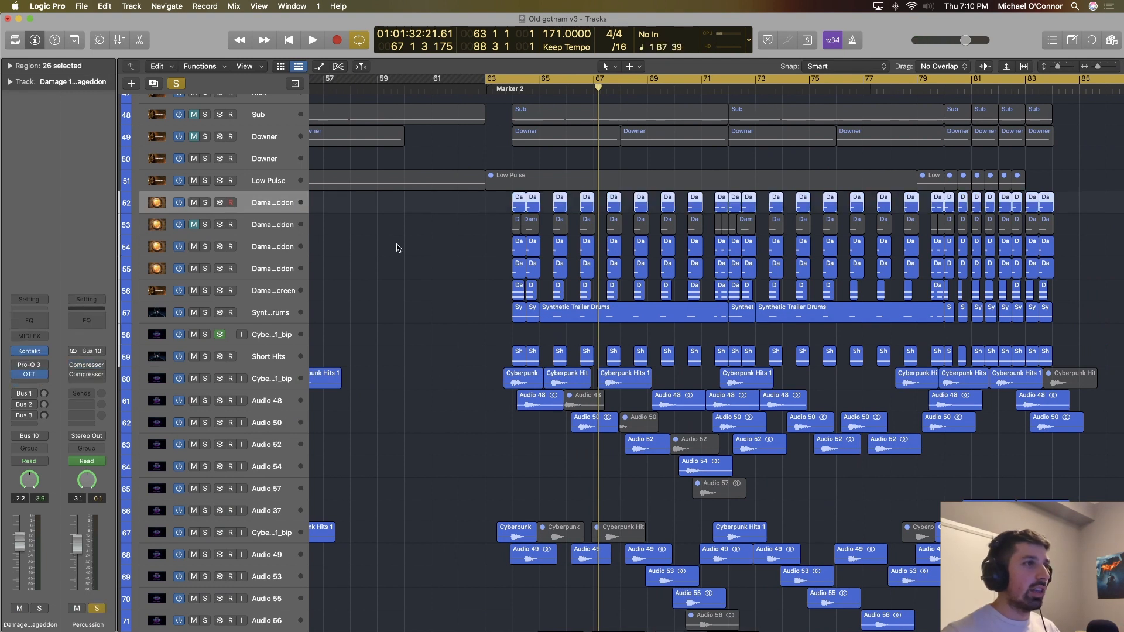
click(595, 312)
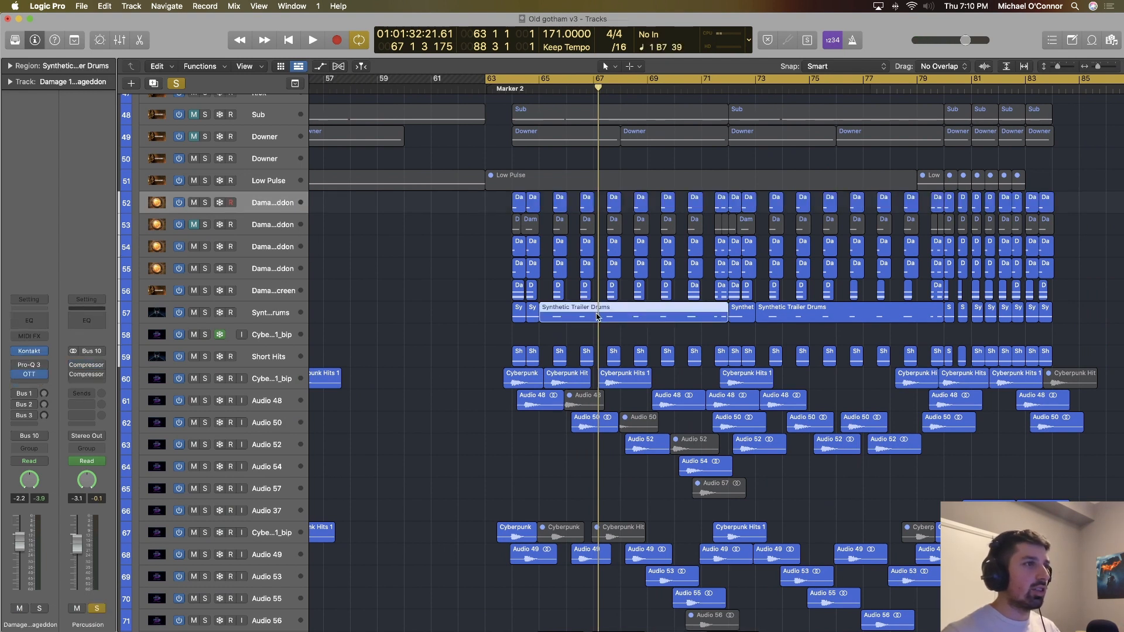
key(space)
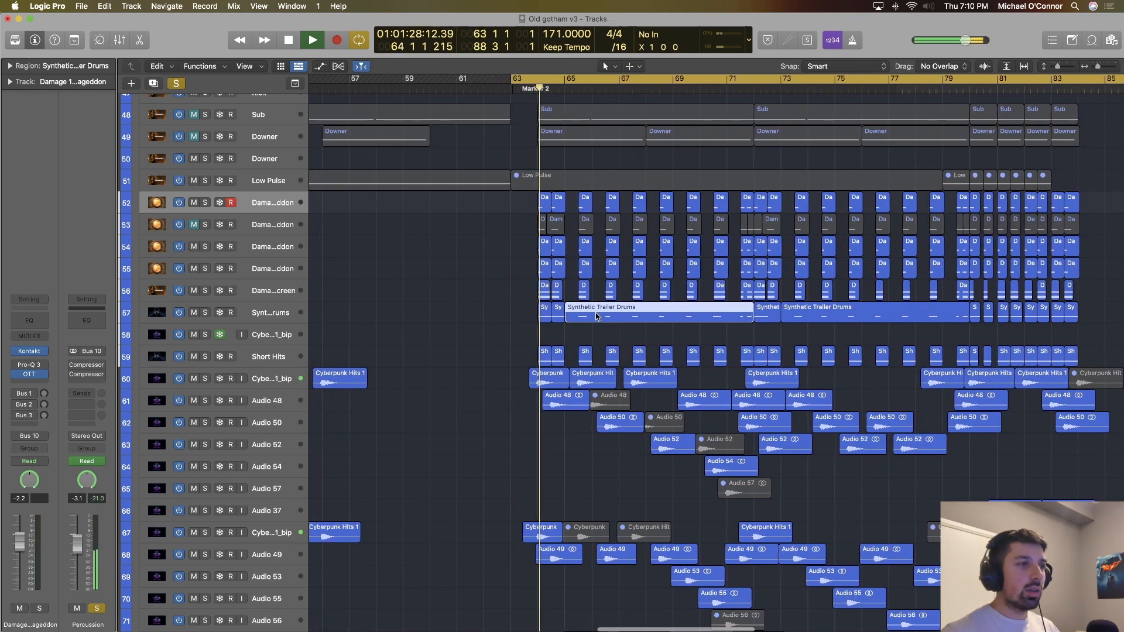
scroll(595, 312, down, 3)
scroll(596, 316, down, 4)
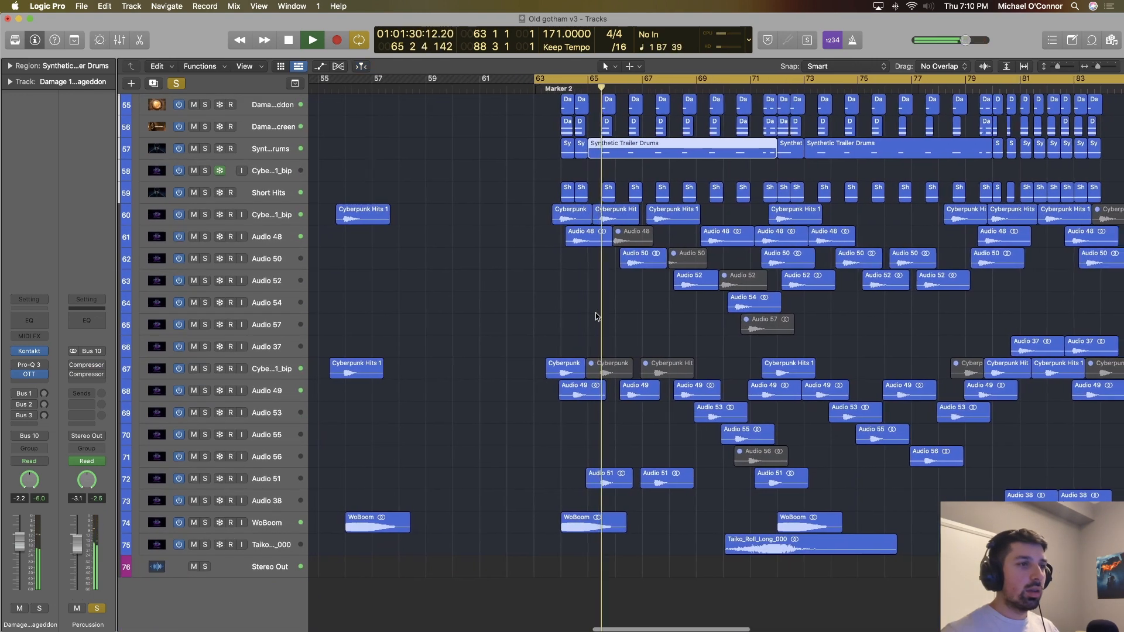
scroll(596, 316, up, 5)
scroll(596, 316, down, 6)
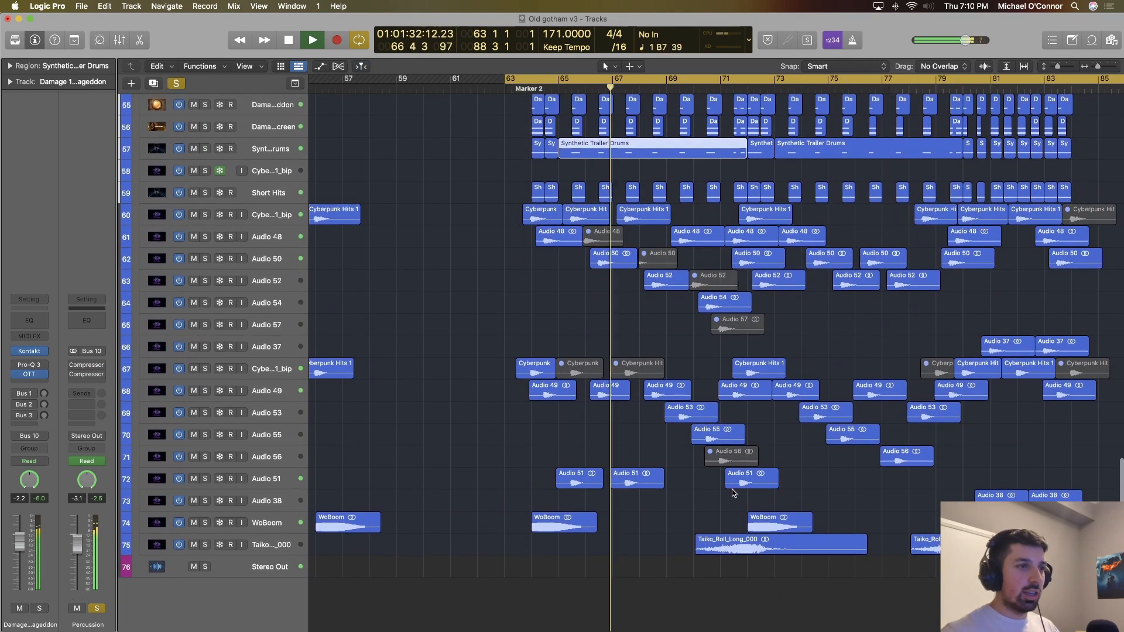
click(743, 539)
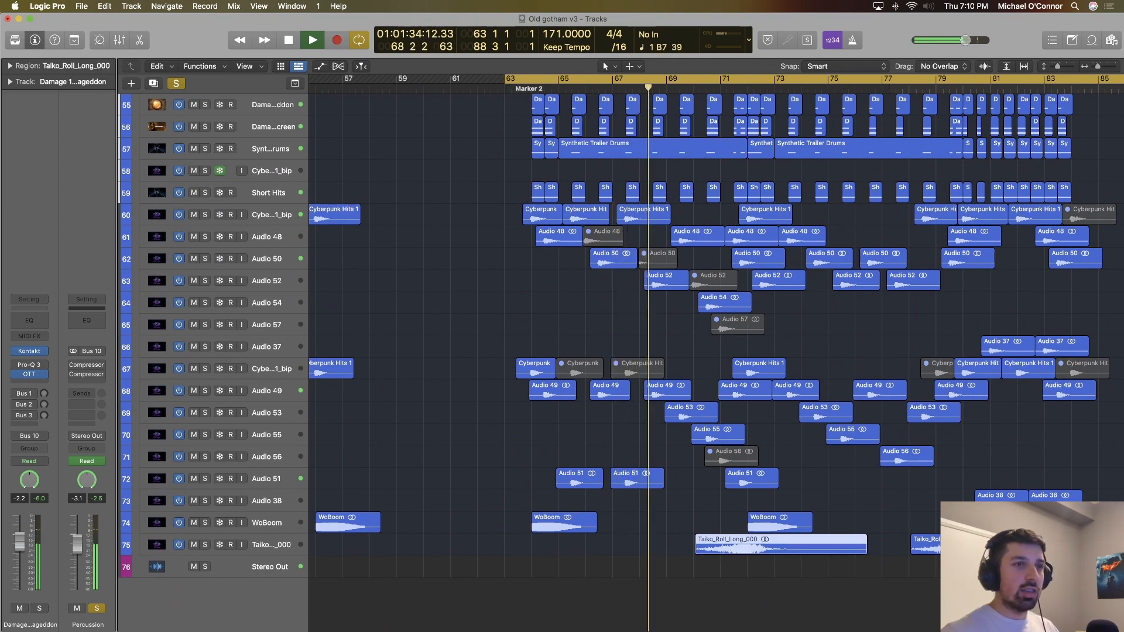
Unmute the tracks from Damage 2 Plastics to the first Kick and the second Damage 1 Armageddon track during playback.
scroll(370, 297, up, 4)
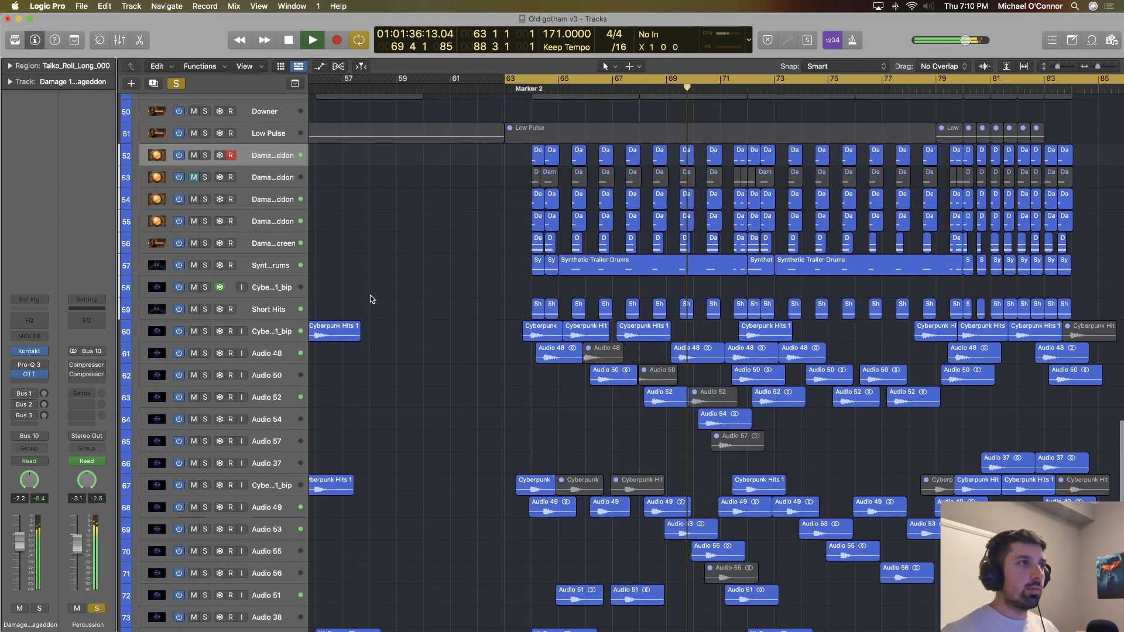
scroll(337, 286, up, 9)
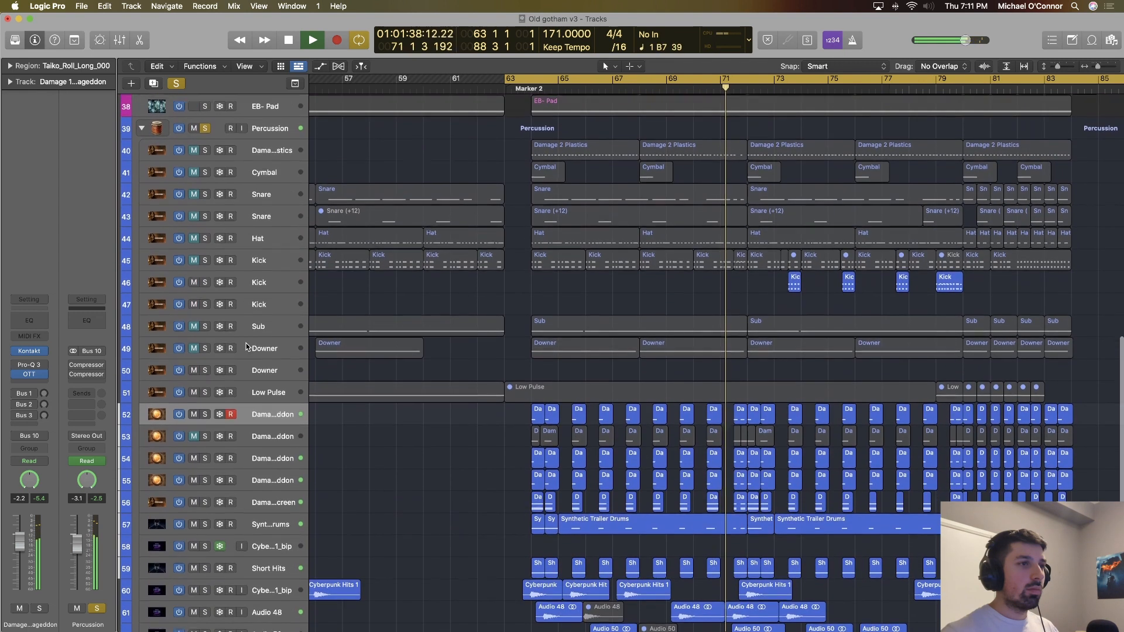
scroll(246, 343, down, 1)
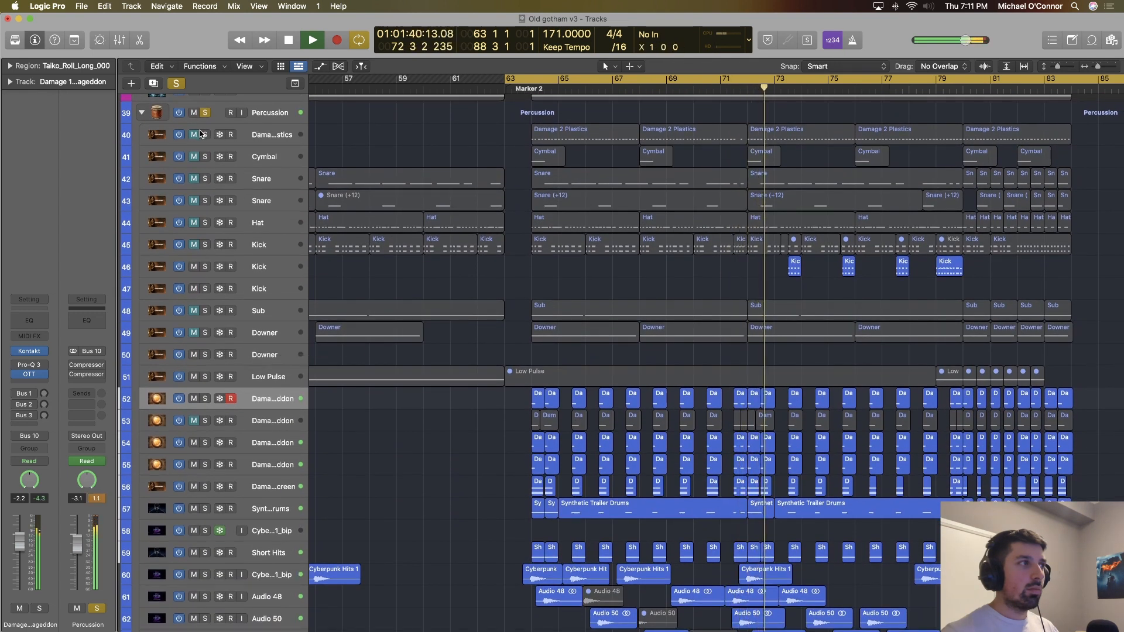
drag(199, 134, 188, 258)
scroll(252, 345, down, 1)
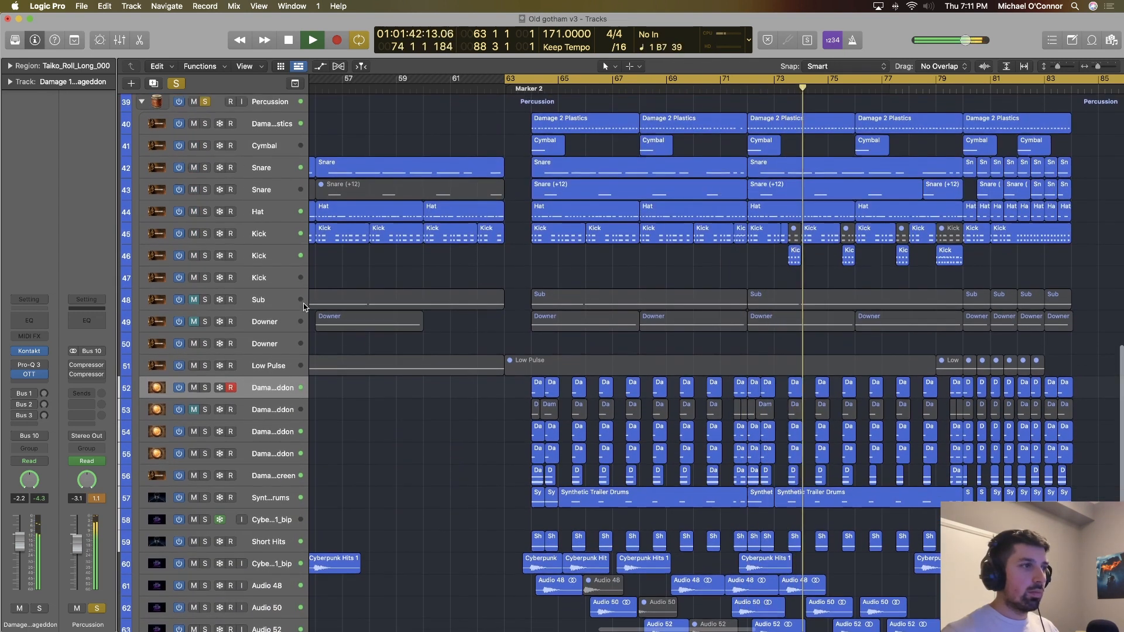
click(194, 405)
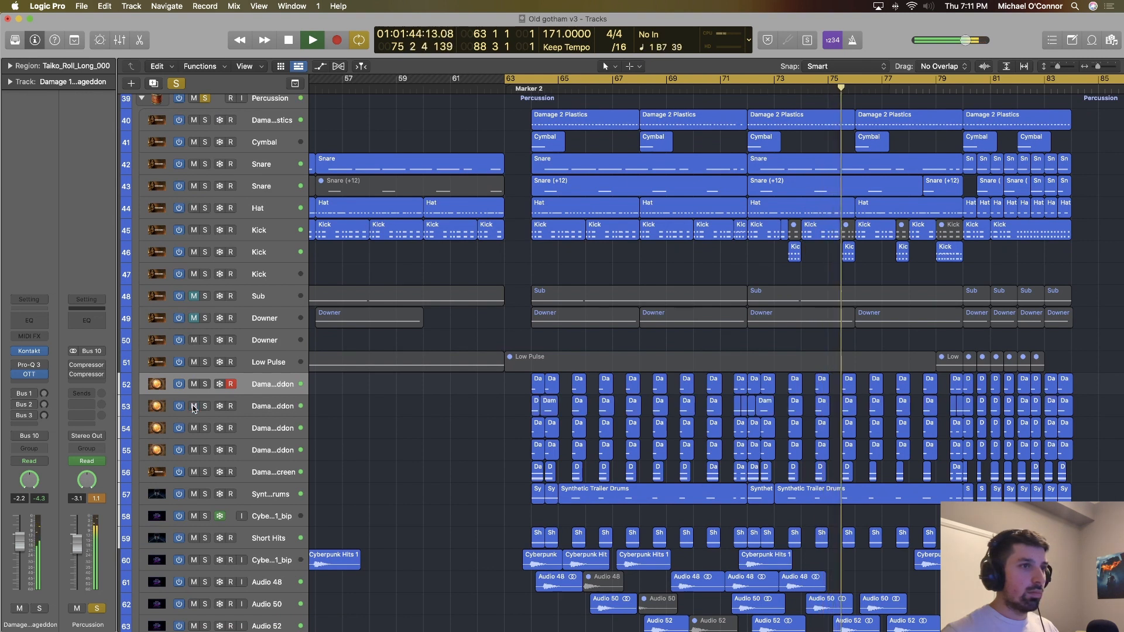
Clear the Percussion stack's solo, solo only the Cymbal track, play it from Marker 2 and stop at bar 68.
scroll(567, 401, up, 5)
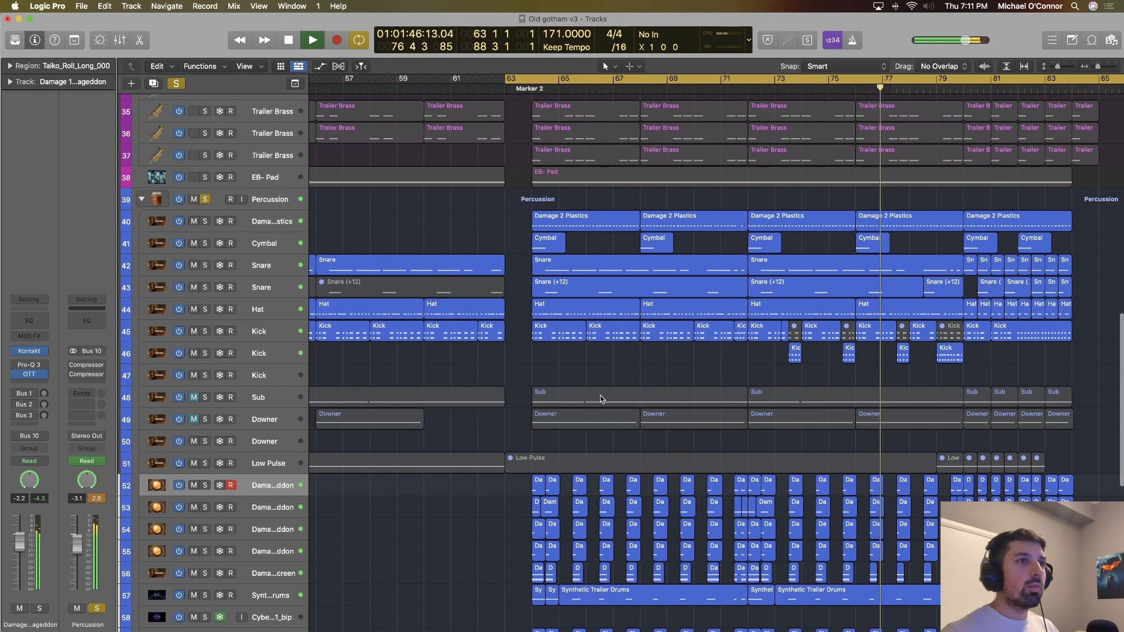
click(258, 290)
click(302, 240)
key(s)
key(space)
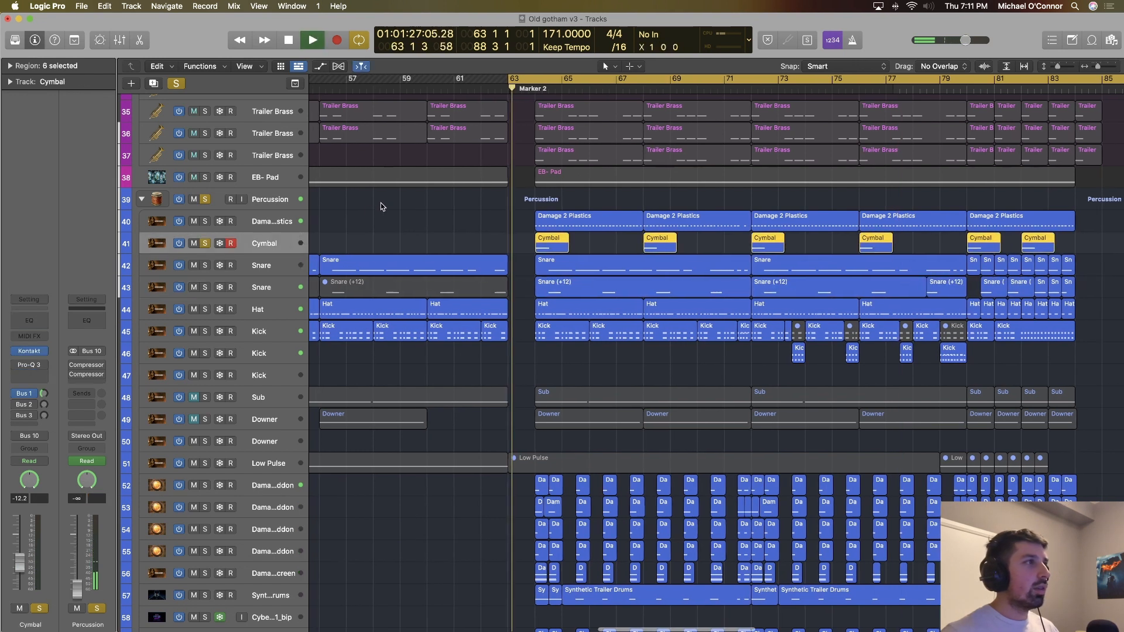
click(177, 83)
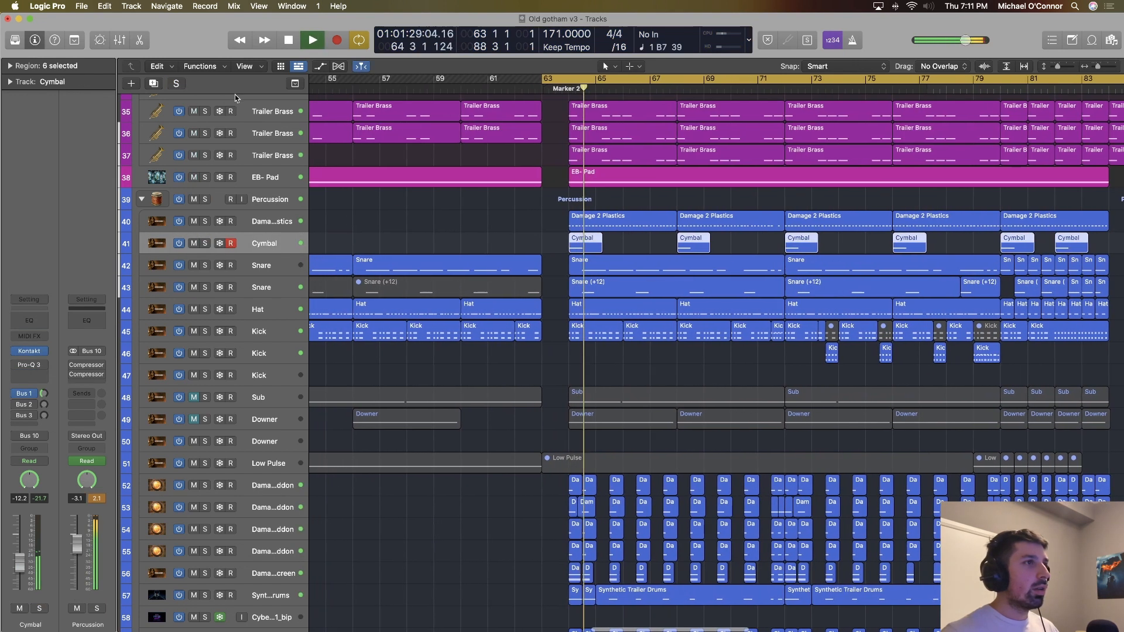
key(s)
click(693, 88)
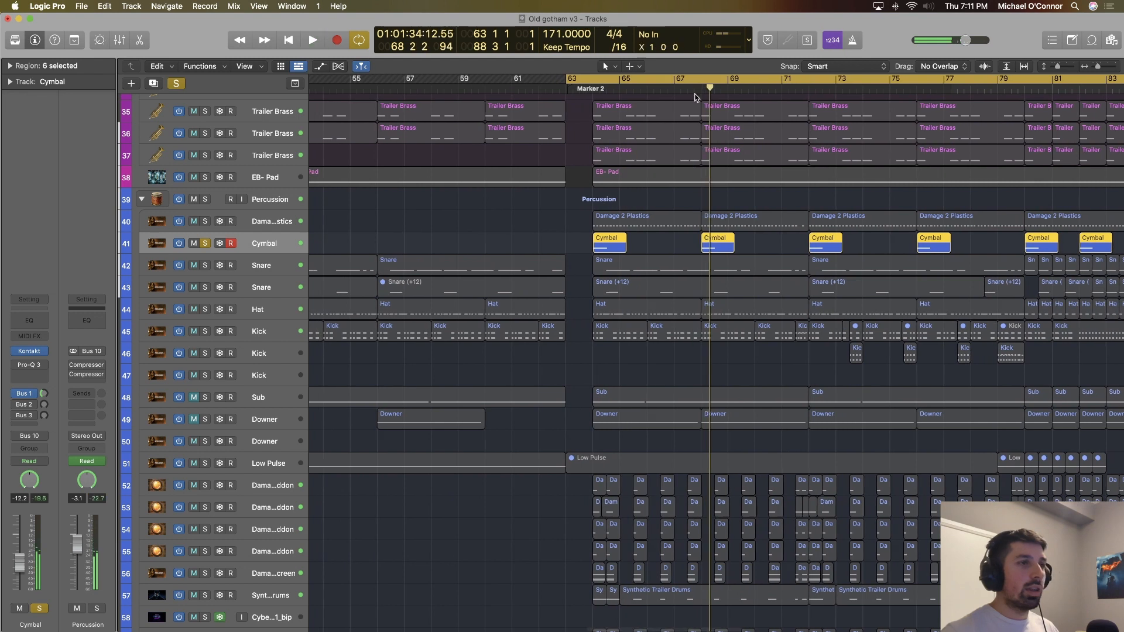
Select the lower Snare track and solo it alongside the Cymbal.
scroll(747, 232, down, 5)
scroll(746, 232, down, 1)
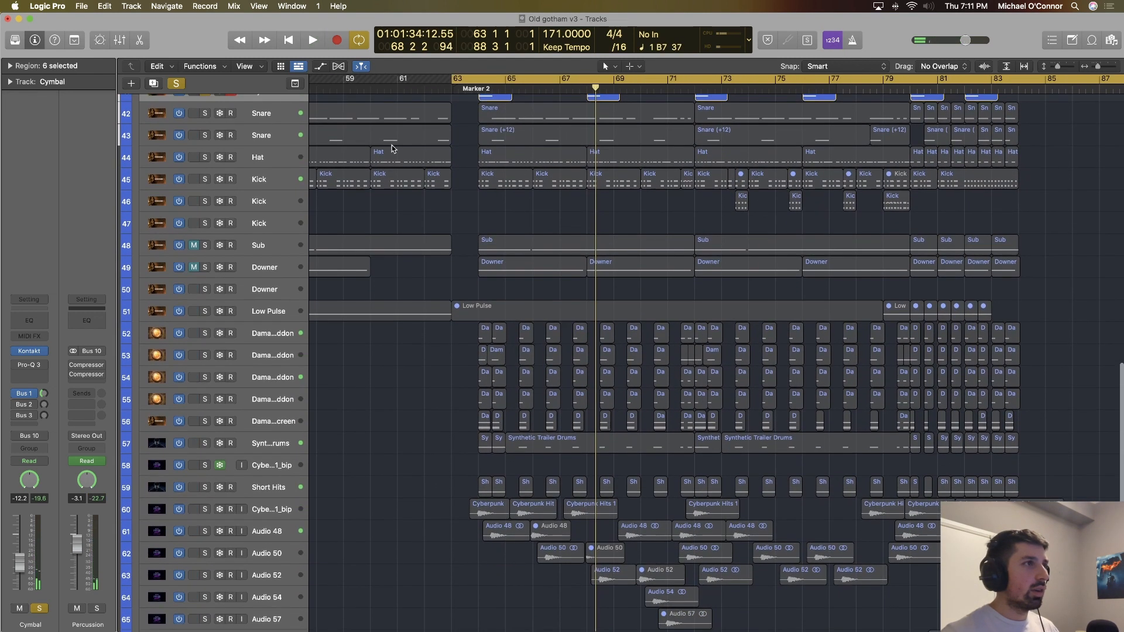
click(287, 133)
key(s)
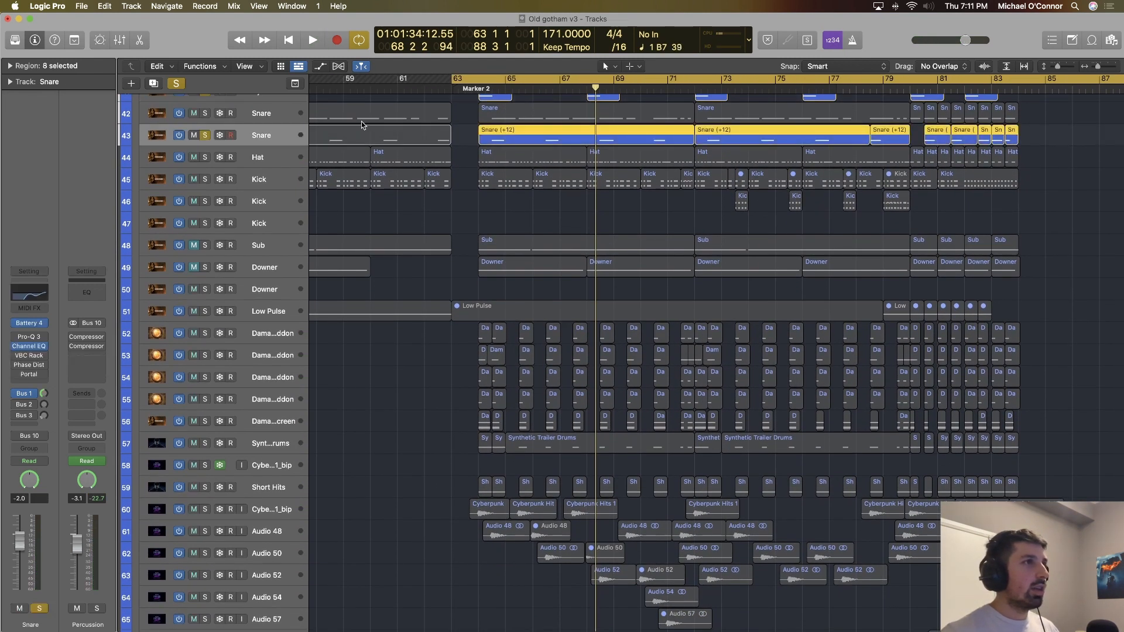
Play the soloed Snare from Marker 2, take the Cymbal out of the solo, and stop at bar 67.
scroll(500, 100, left, 1)
key(space)
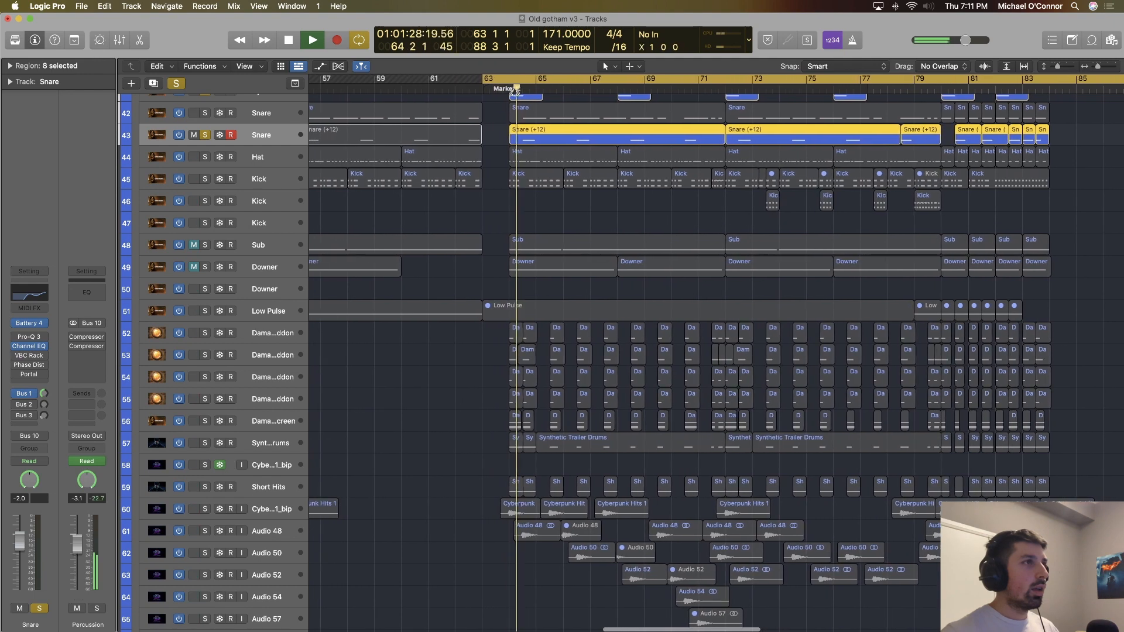
scroll(206, 111, up, 1)
scroll(206, 111, left, 1)
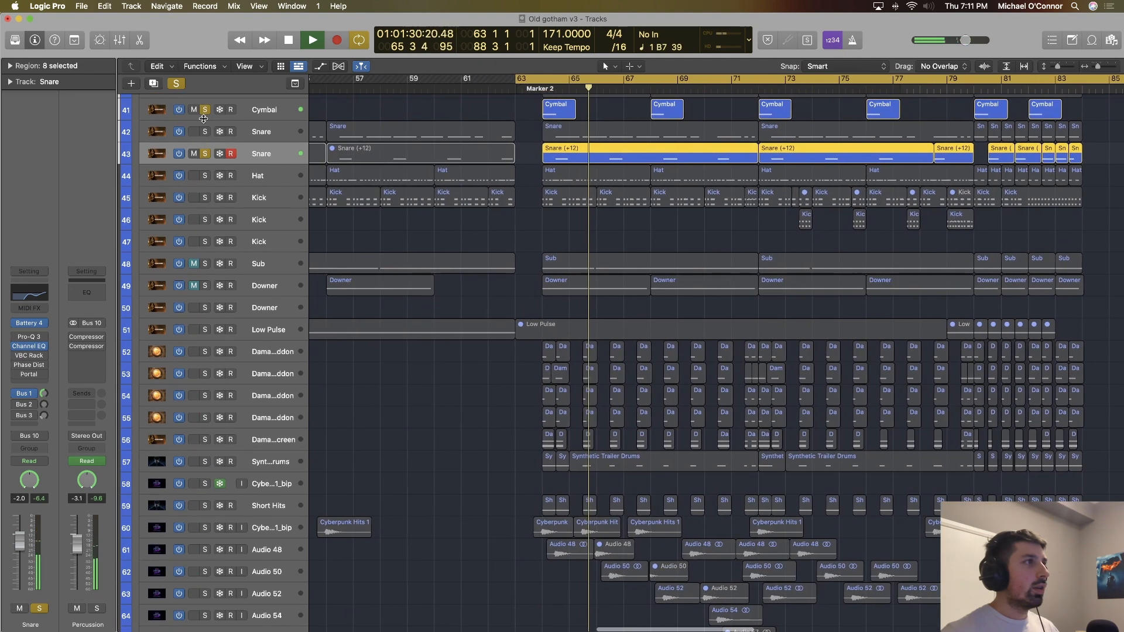
scroll(254, 136, left, 3)
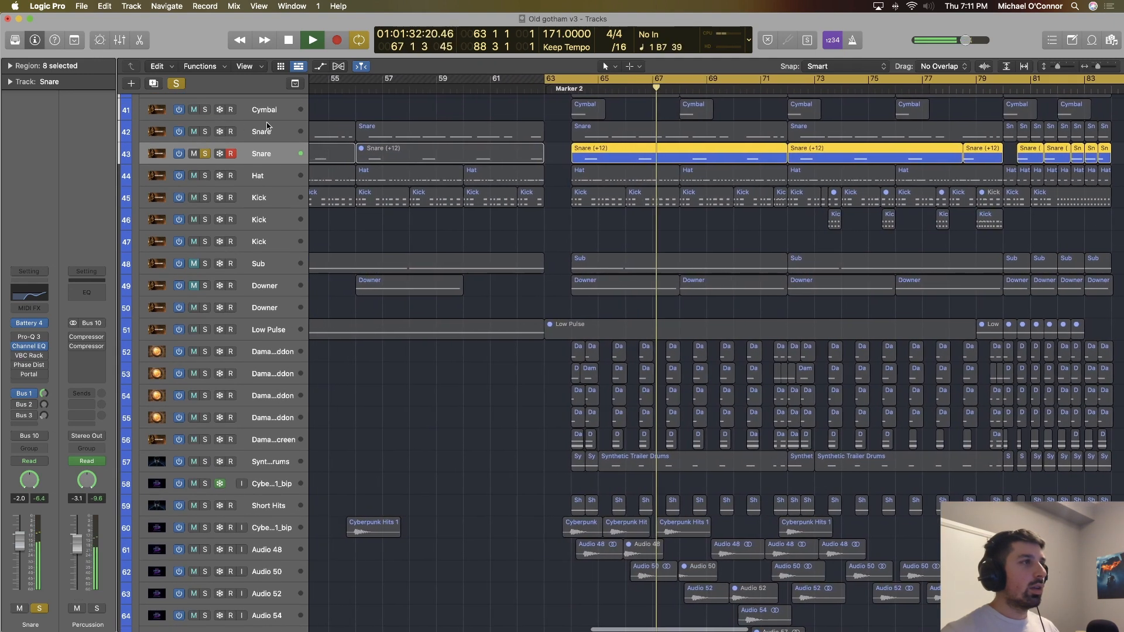
scroll(259, 157, left, 1)
key(space)
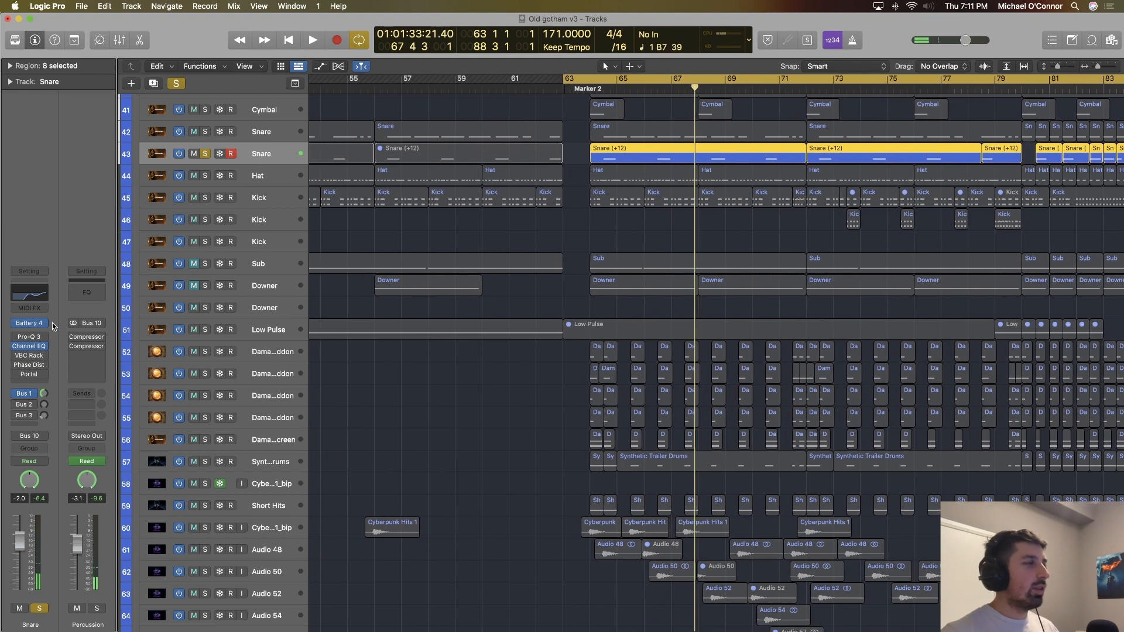
Clear the lower Snare track's solo to restore the full mix.
scroll(342, 263, up, 6)
scroll(342, 263, right, 2)
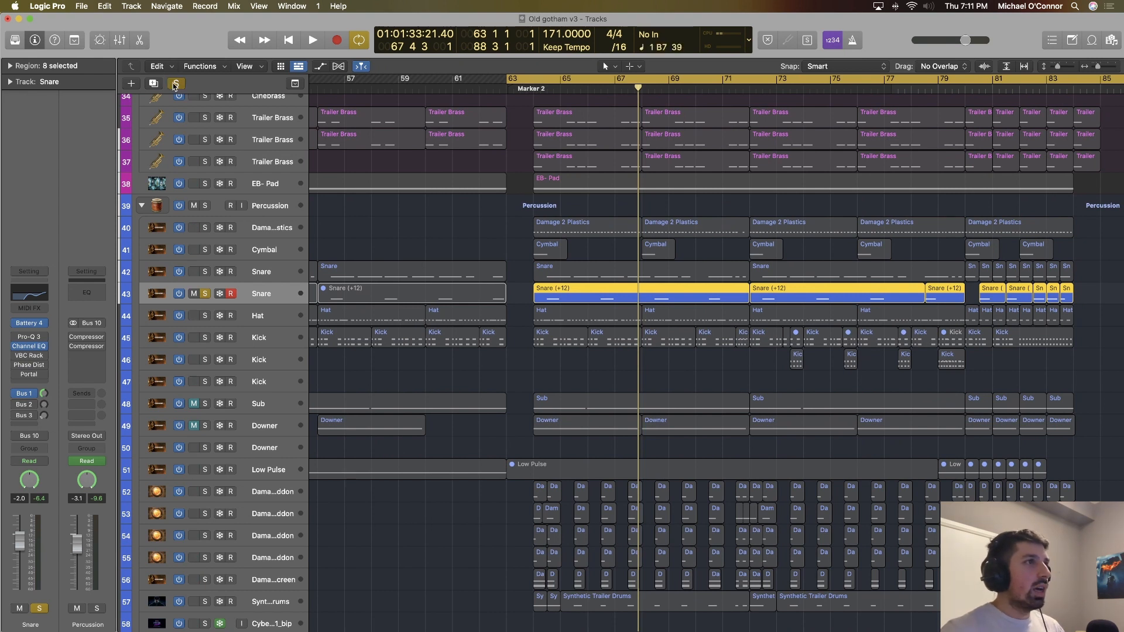
click(175, 85)
scroll(624, 234, down, 8)
scroll(624, 234, right, 3)
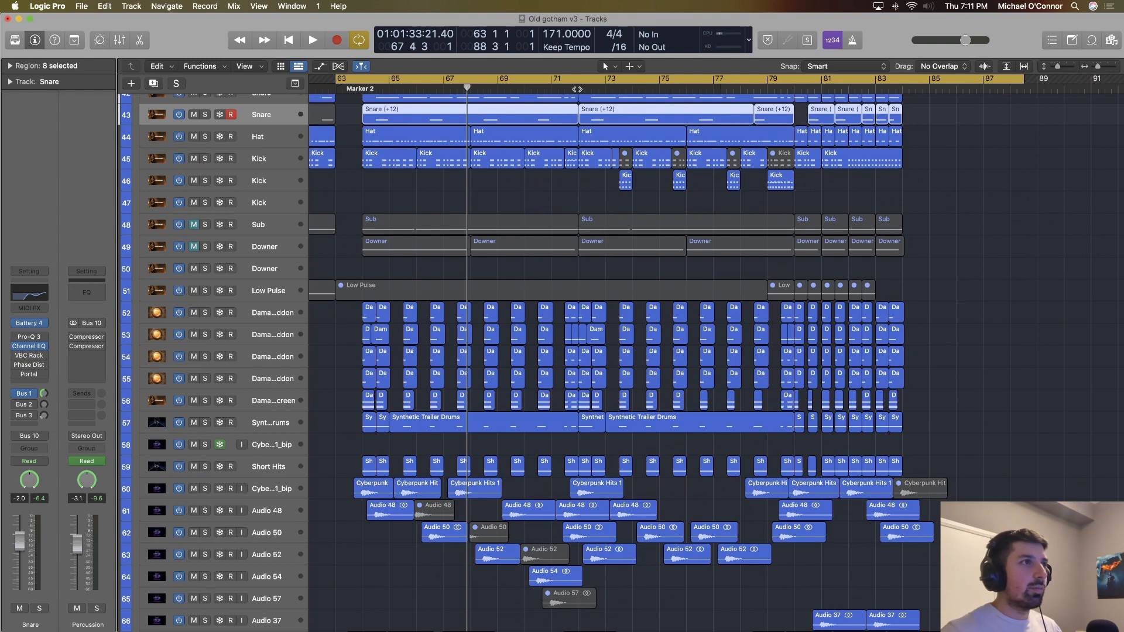
Play the full mix from about bar 72 while looking through all the tracks, and stop at bar 87.
key(space)
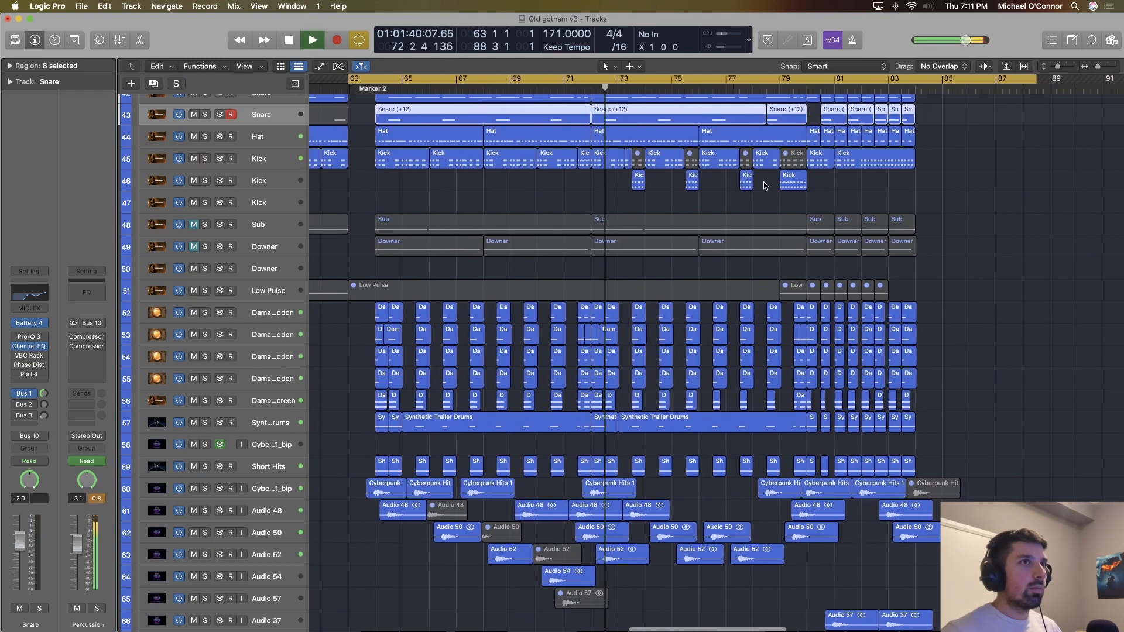
scroll(764, 182, down, 2)
scroll(764, 182, left, 1)
scroll(764, 181, down, 1)
scroll(764, 182, right, 2)
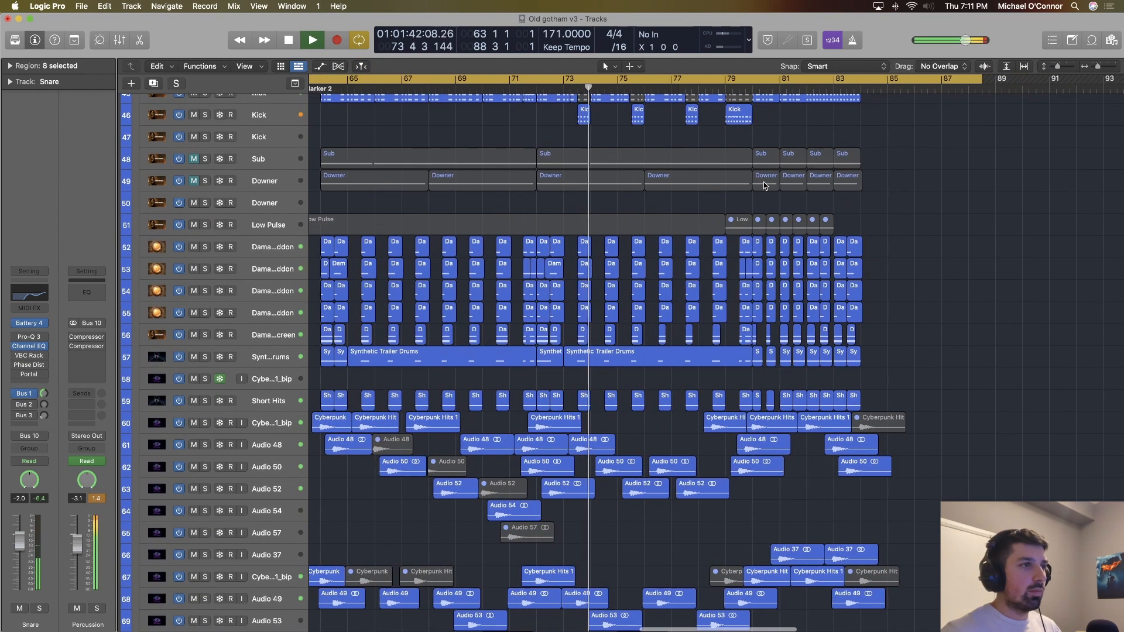
scroll(763, 181, down, 5)
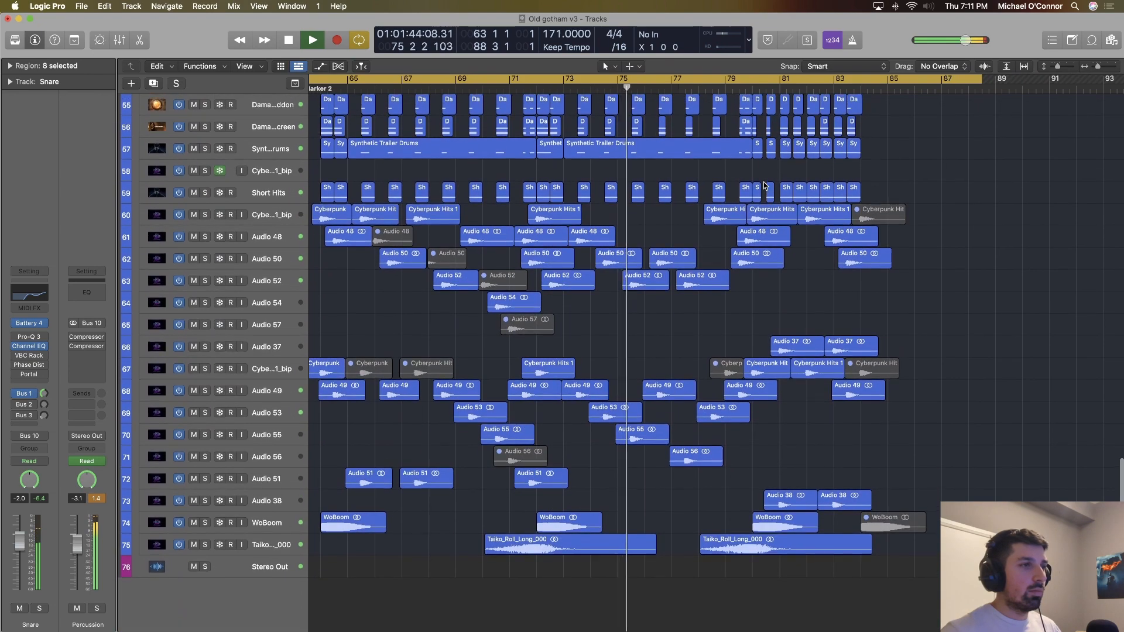
scroll(764, 182, up, 12)
scroll(763, 186, up, 10)
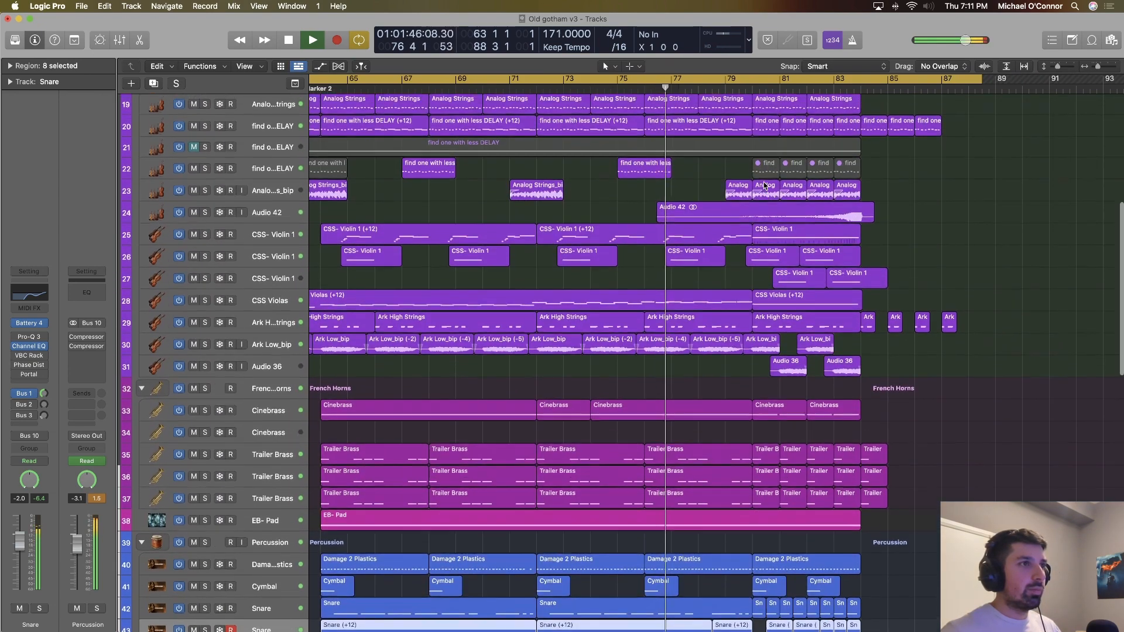
scroll(763, 183, up, 4)
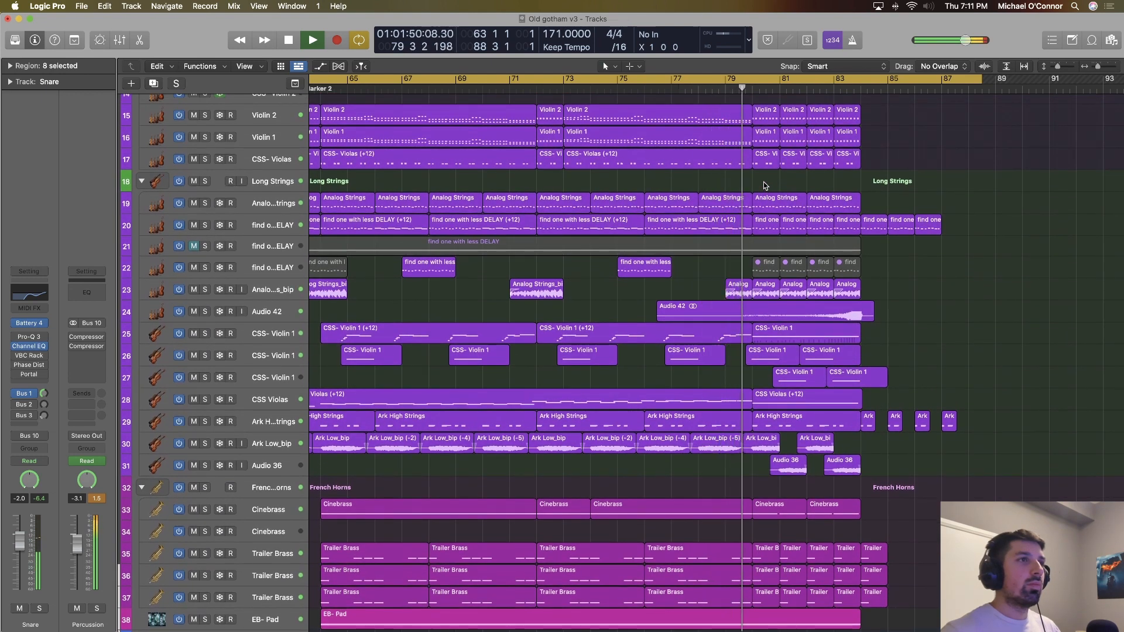
scroll(763, 186, up, 7)
scroll(763, 186, up, 3)
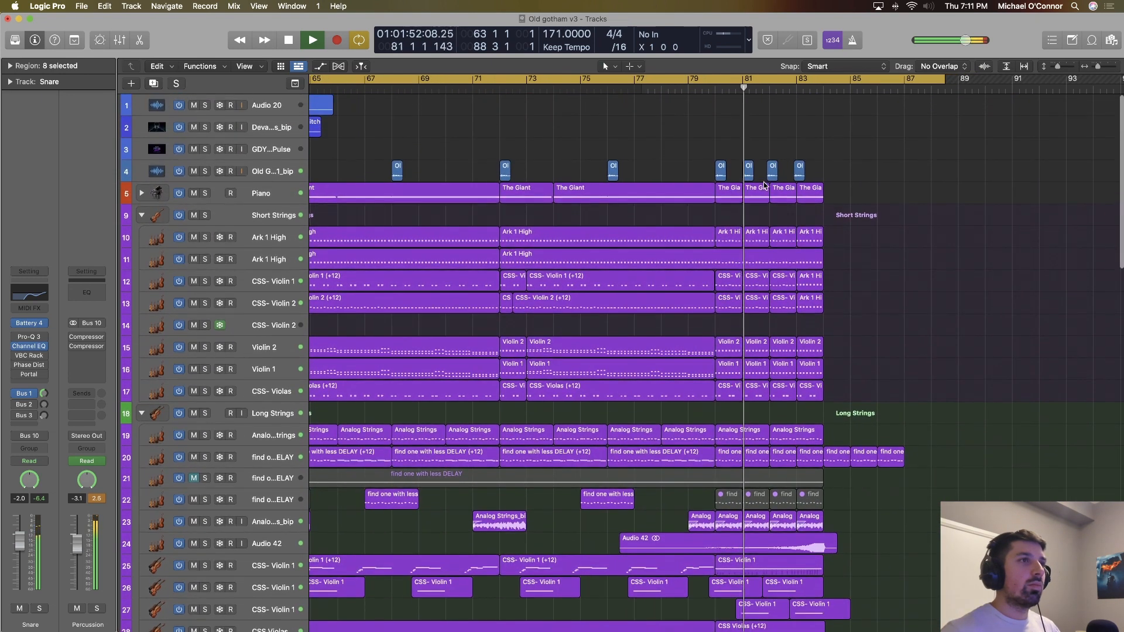
scroll(763, 186, down, 4)
scroll(764, 185, up, 3)
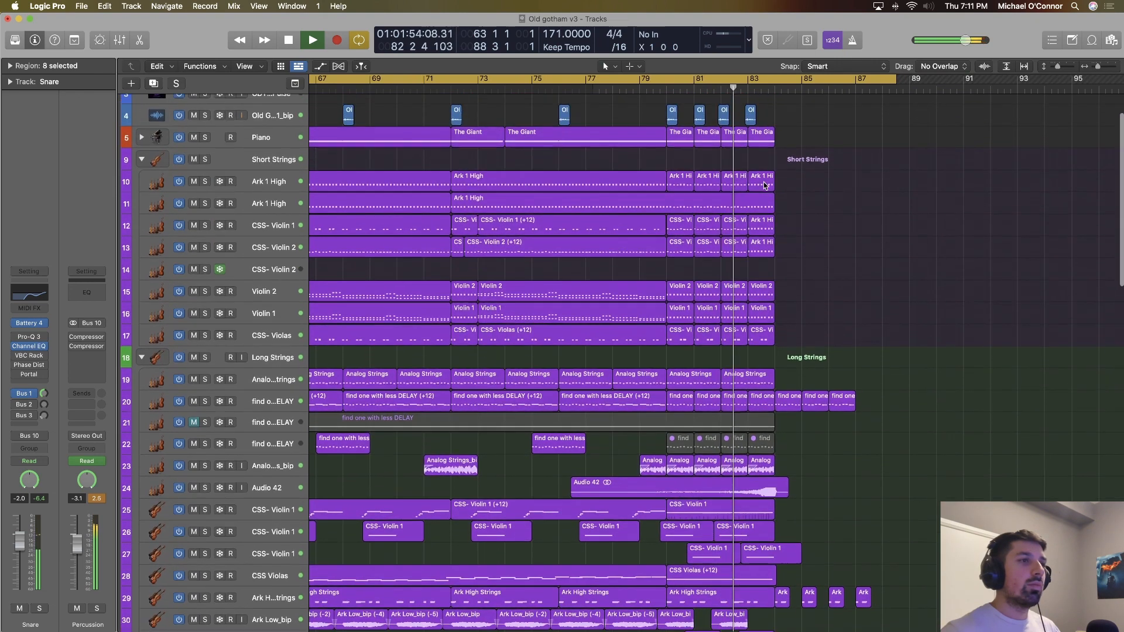
scroll(764, 185, down, 3)
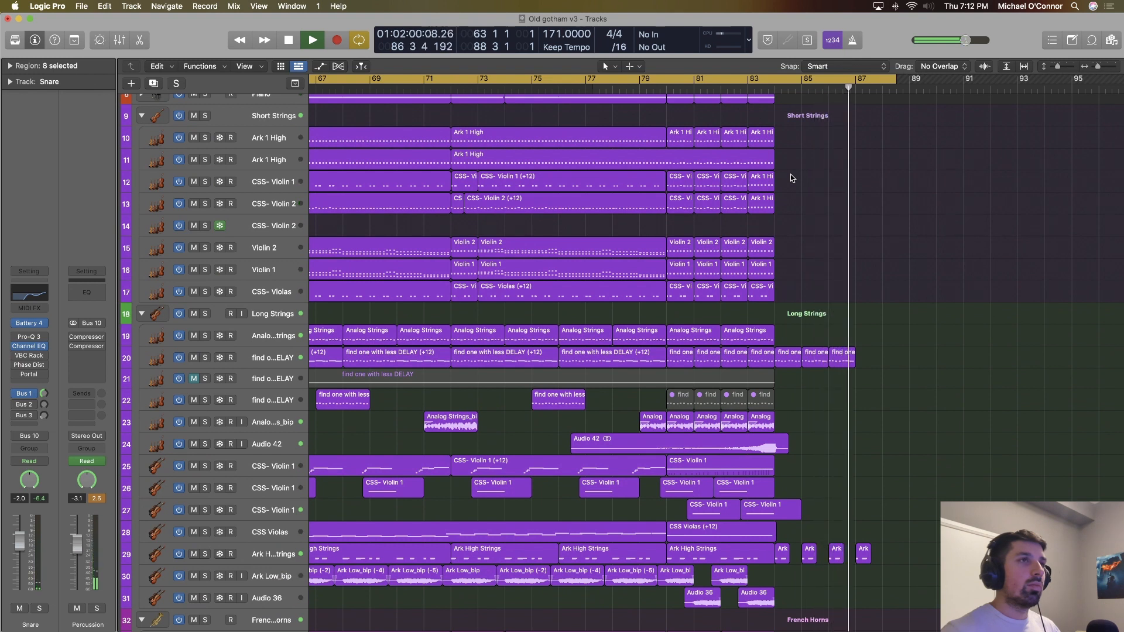
key(space)
scroll(790, 174, down, 1)
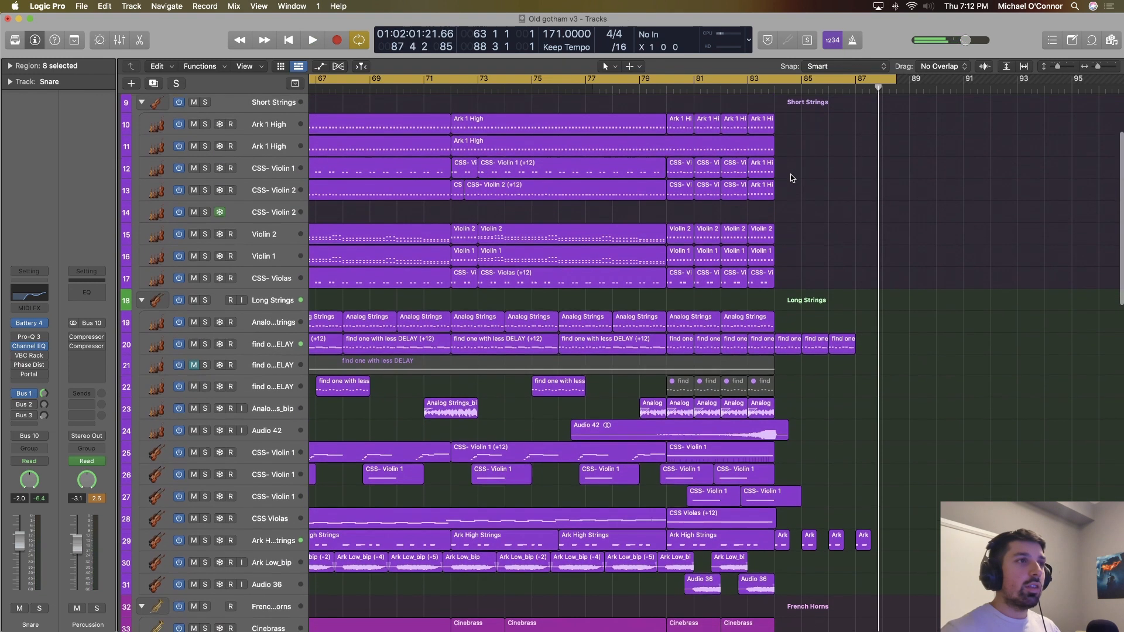
Select the short Violin 2, Violin 1 and CSS- Violas regions between bars 80 and 84.
drag(809, 280, 686, 228)
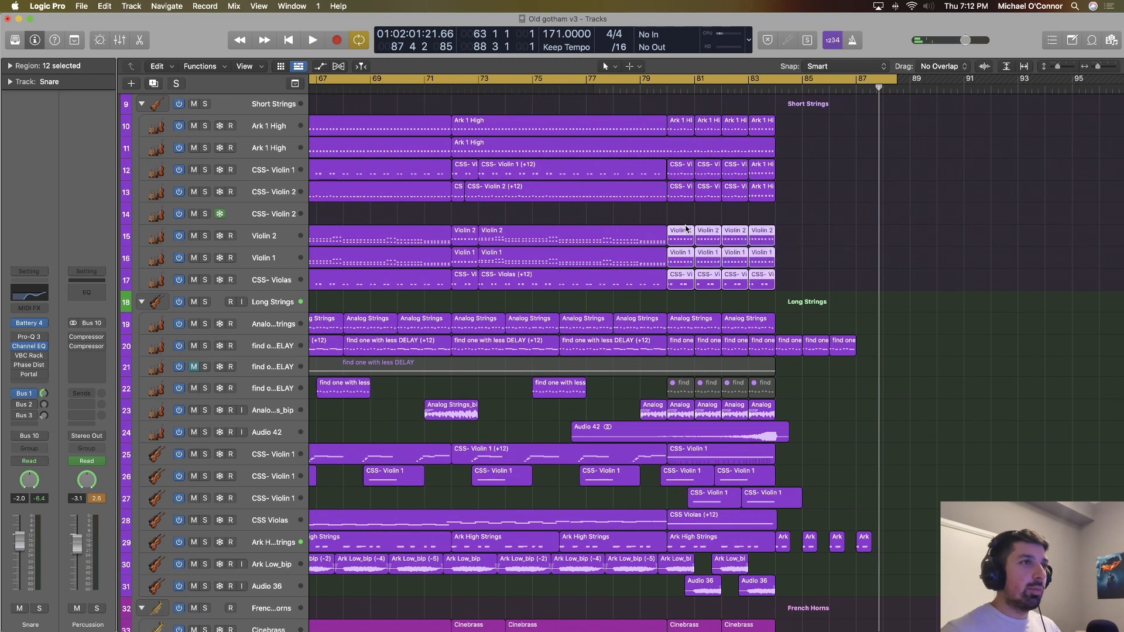
scroll(765, 192, up, 5)
scroll(765, 192, up, 1)
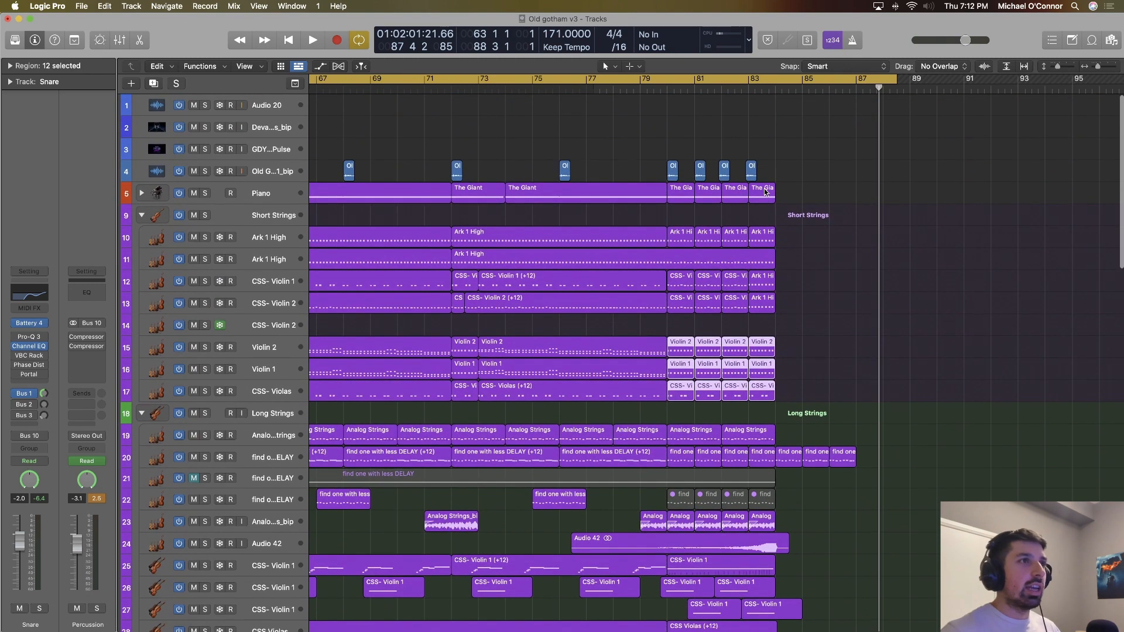
scroll(710, 144, down, 10)
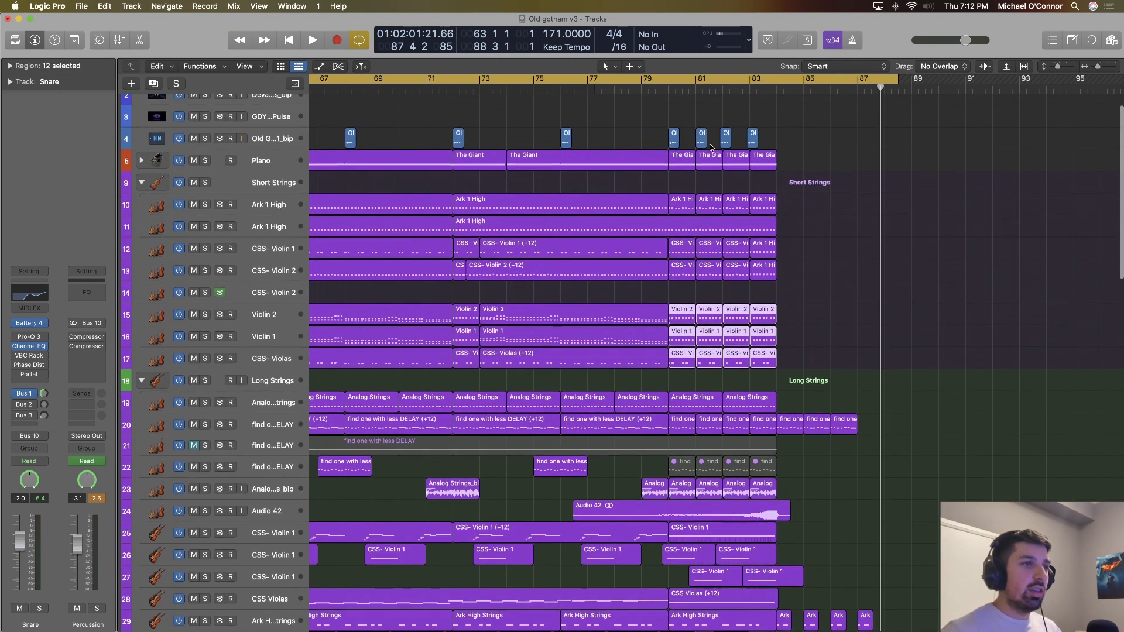
scroll(711, 147, up, 10)
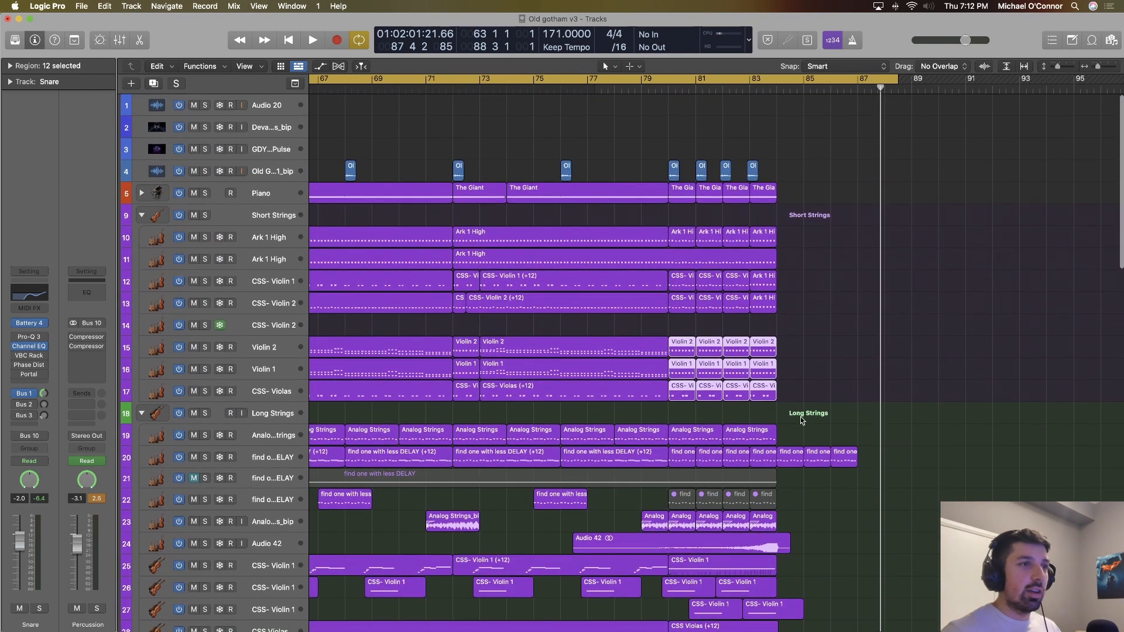
Select the three find one with less DELAY regions after bar 84, and briefly play the opening Analog Strings from about bar 4.
drag(801, 420, 863, 489)
scroll(863, 489, left, 10)
scroll(864, 494, left, 14)
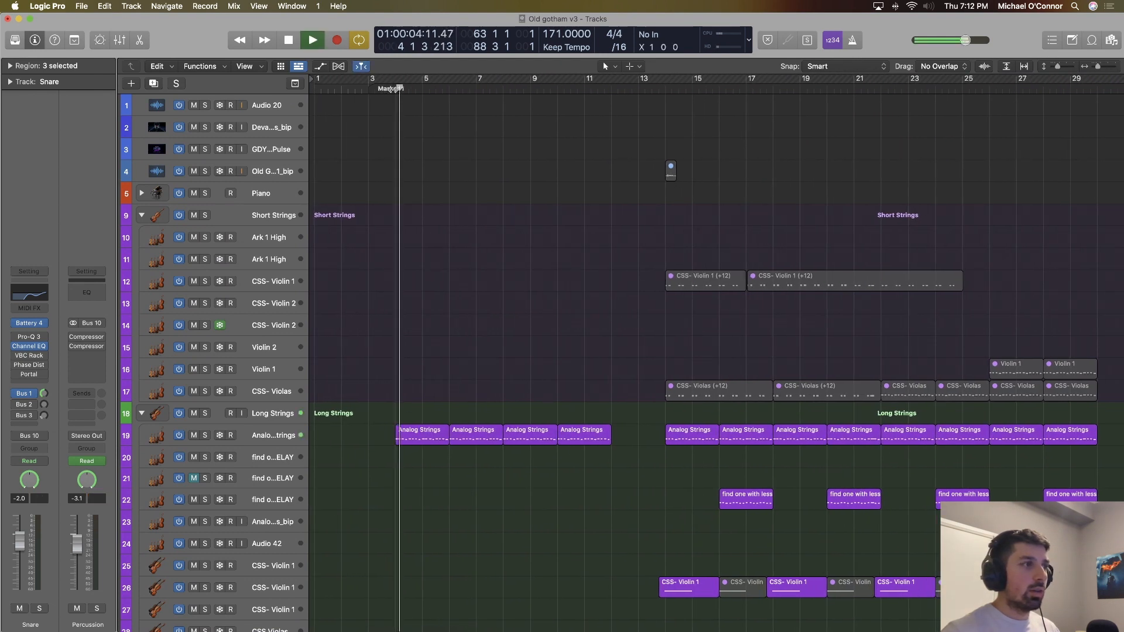
key(space)
scroll(297, 376, right, 20)
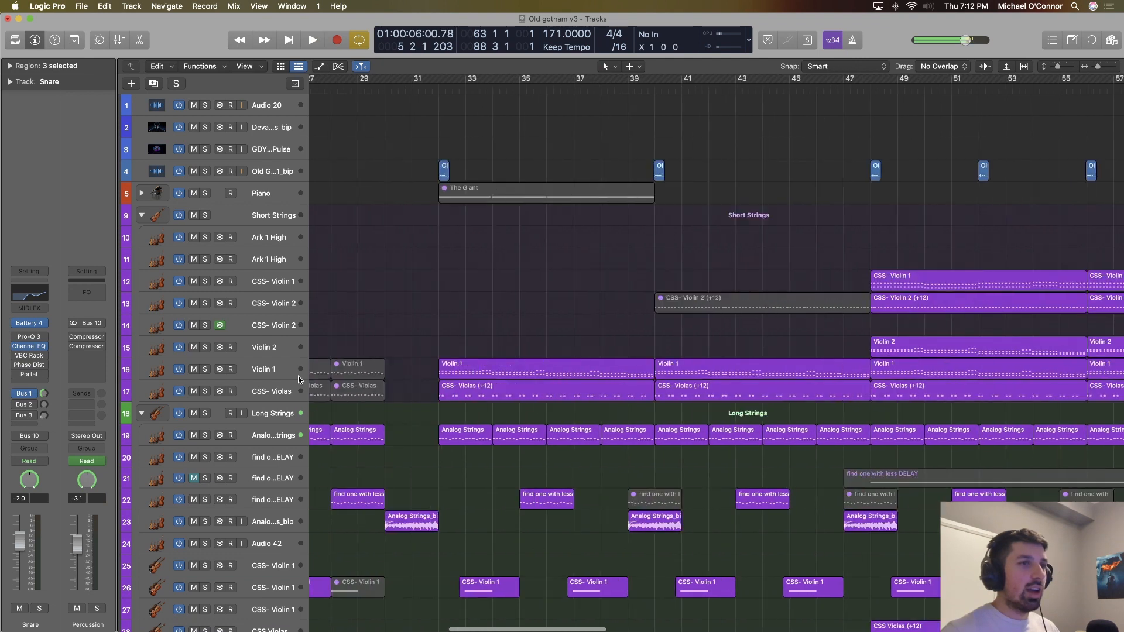
scroll(298, 376, right, 4)
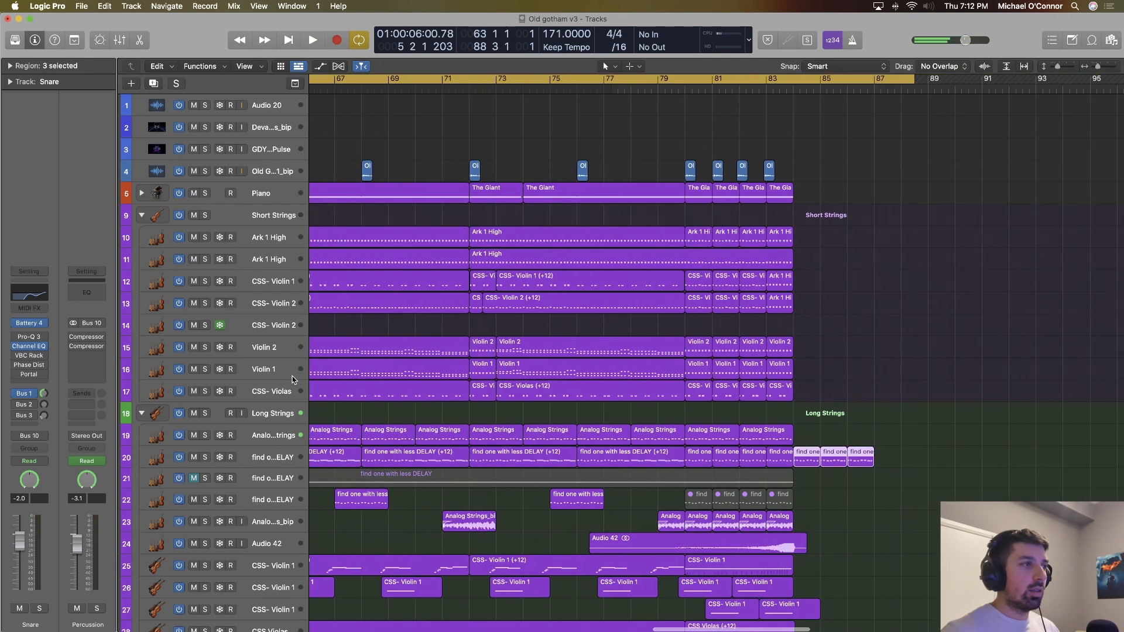
Solo the find one with less DELAY track on row 20 and play it from about bar 84, then from Marker 2.
click(281, 464)
click(808, 97)
key(space)
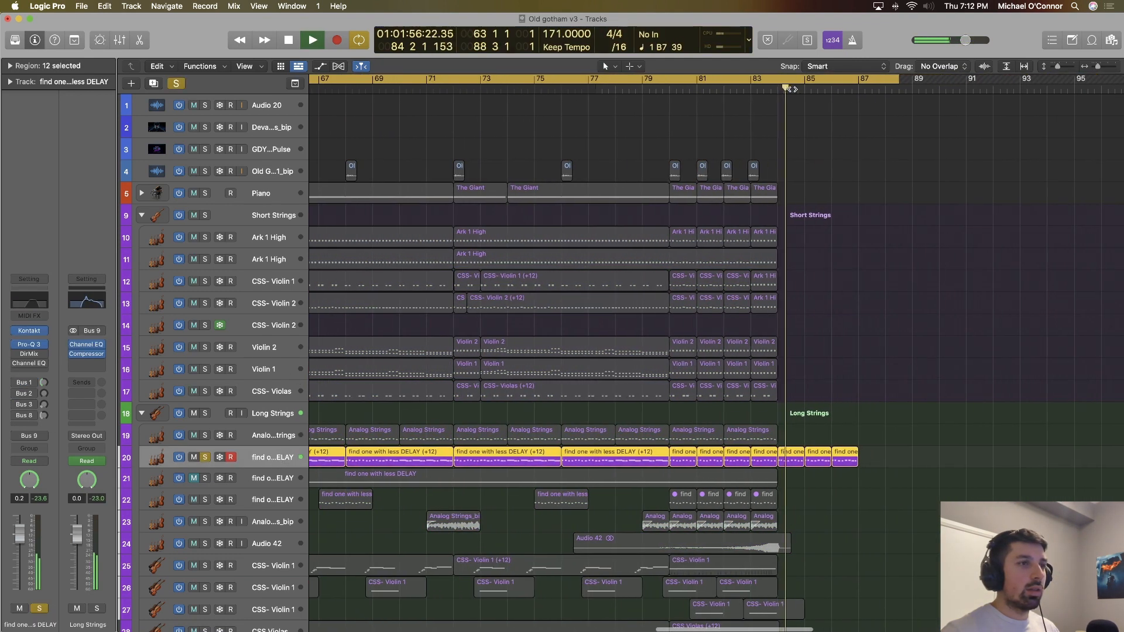
scroll(711, 328, left, 10)
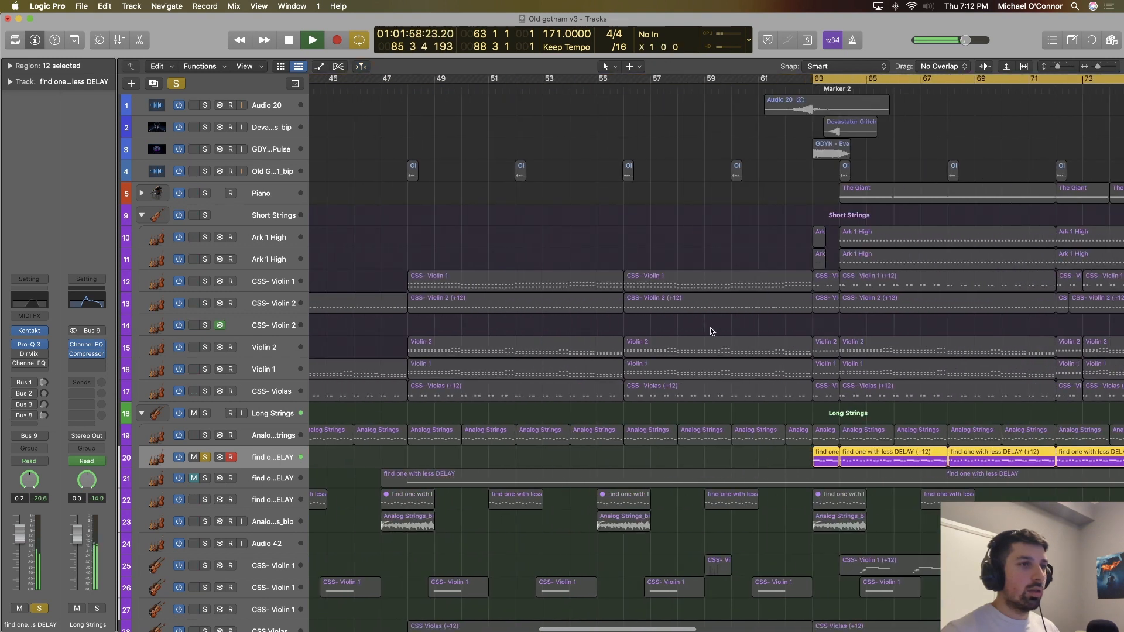
key(space)
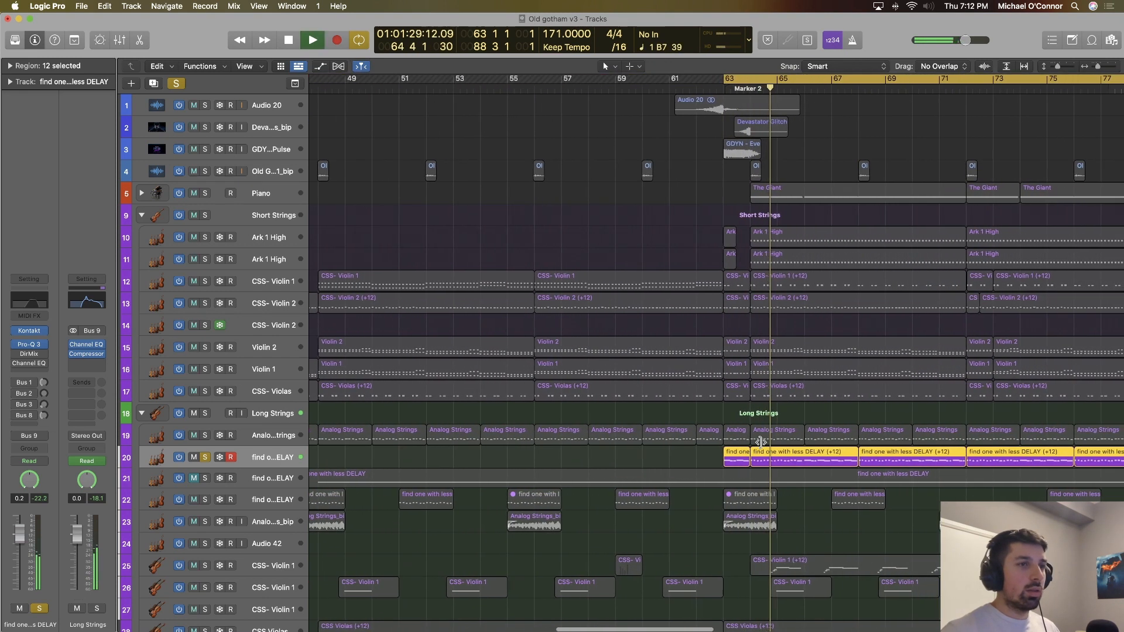
scroll(760, 443, right, 15)
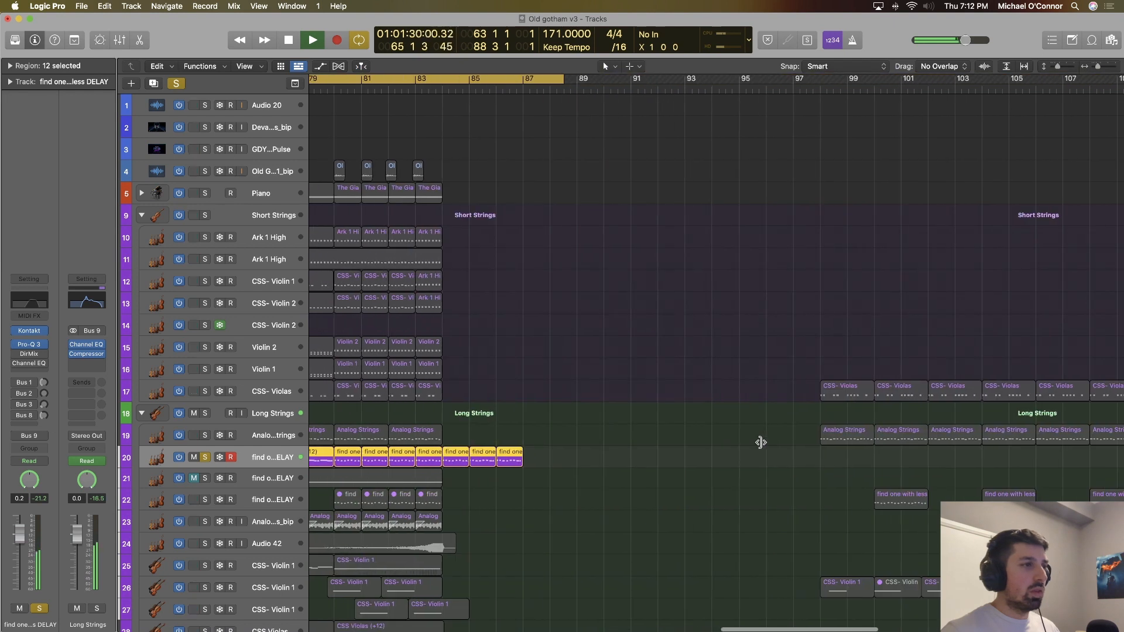
Clear the solo, play the section's ending from about bar 84 to bar 87, and select the Audio 42 region.
click(440, 93)
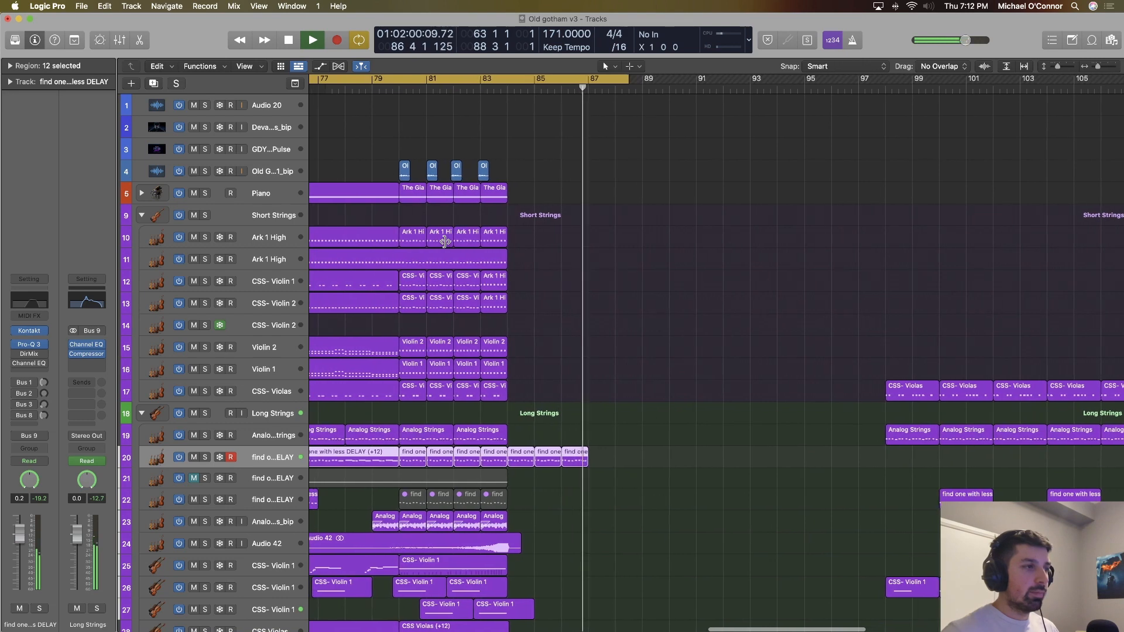
scroll(445, 242, down, 5)
key(space)
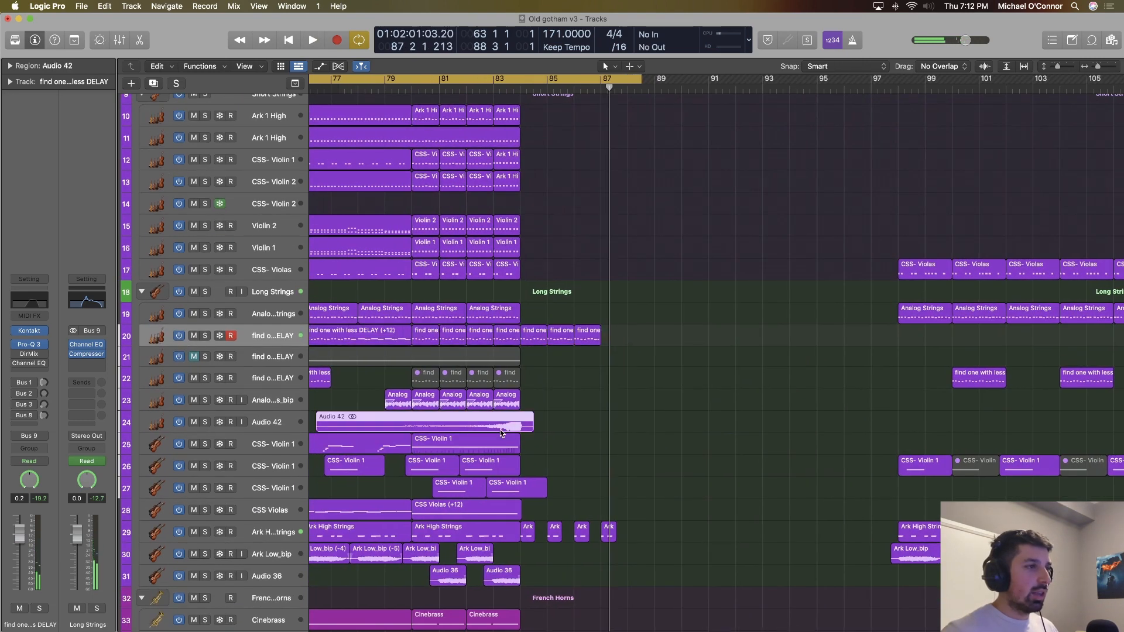
Unmute the Sub track and the Downer track directly below it in the Percussion stack.
scroll(500, 429, down, 5)
key(super+Left)
scroll(501, 433, down, 12)
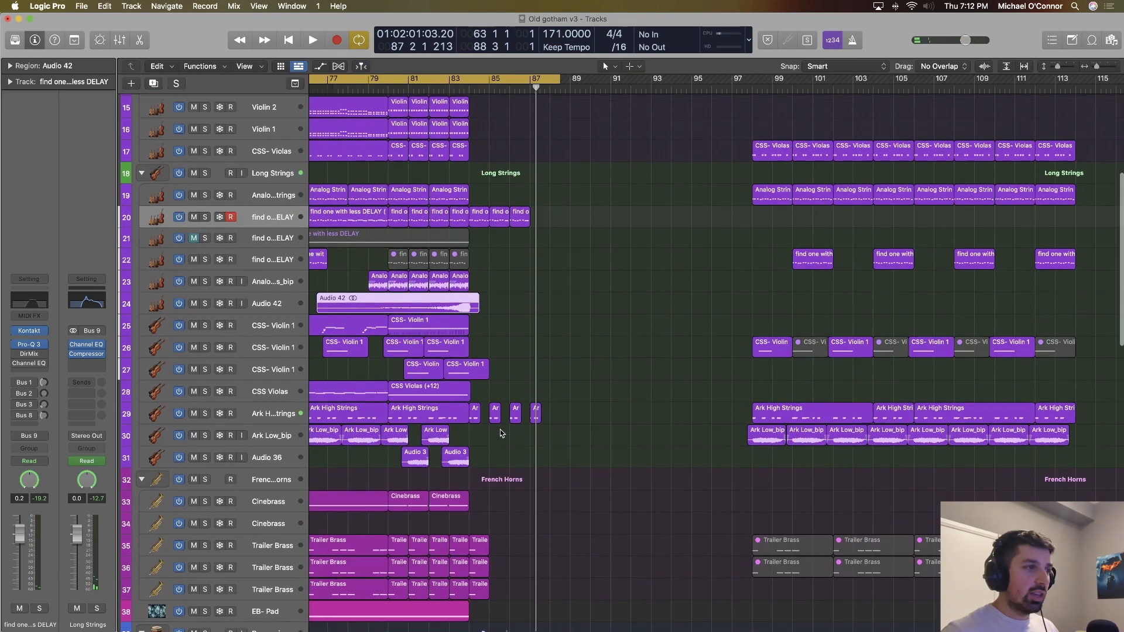
scroll(501, 433, left, 6)
scroll(501, 434, down, 8)
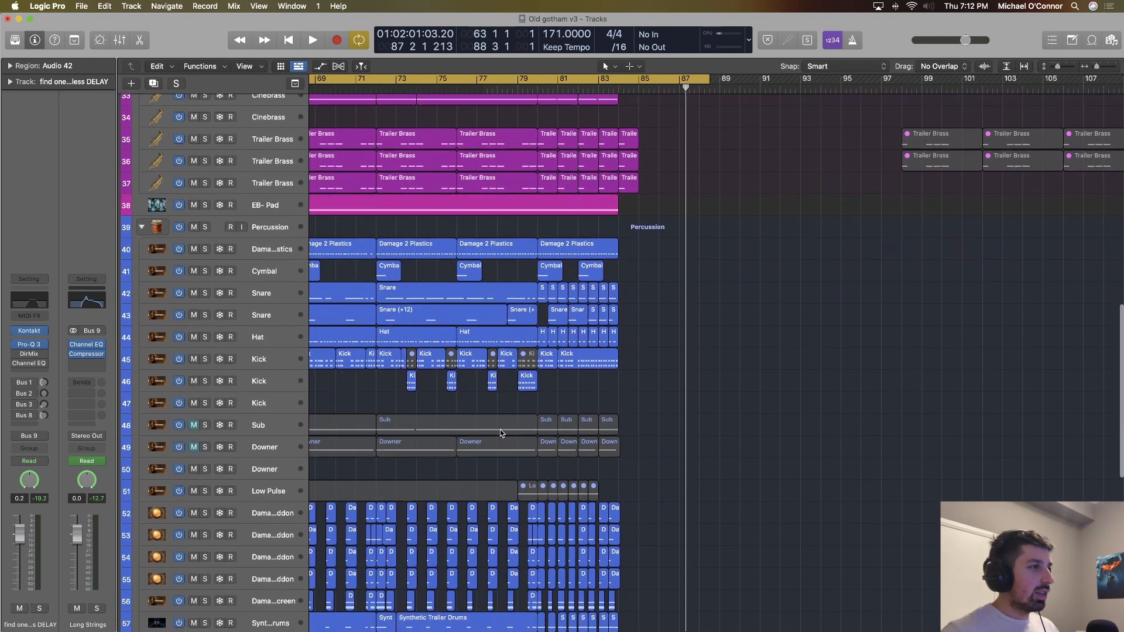
scroll(330, 377, left, 2)
drag(194, 363, 194, 385)
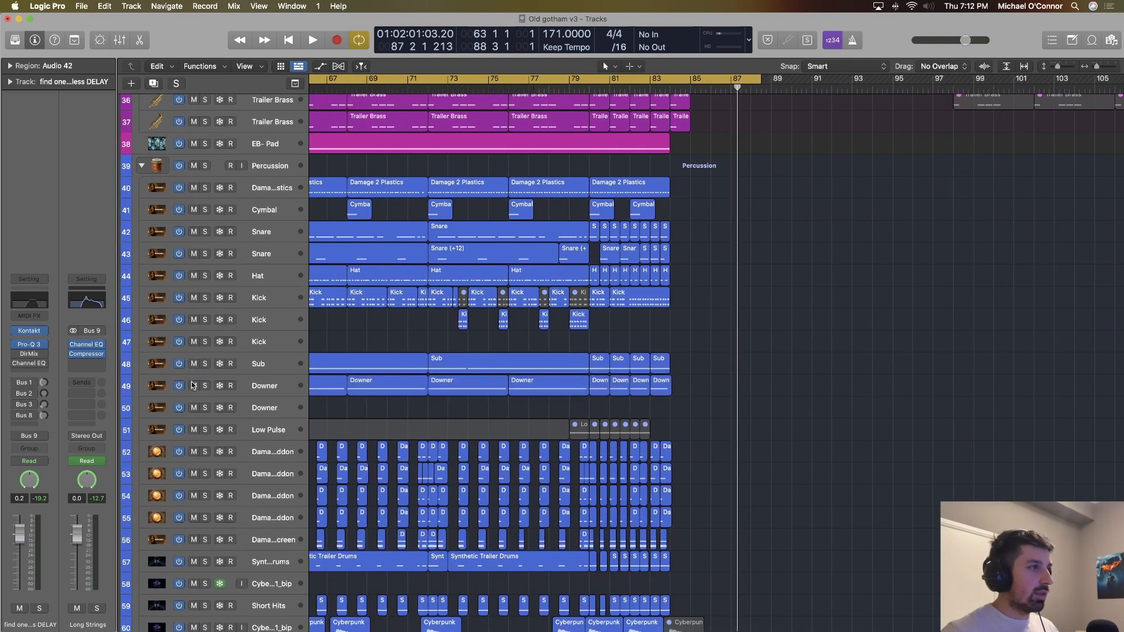
Play the full mix with Sub and Downer from about bar 79 while looking through the tracks, and stop at bar 87.
double_click(572, 89)
scroll(845, 264, down, 5)
scroll(845, 264, left, 2)
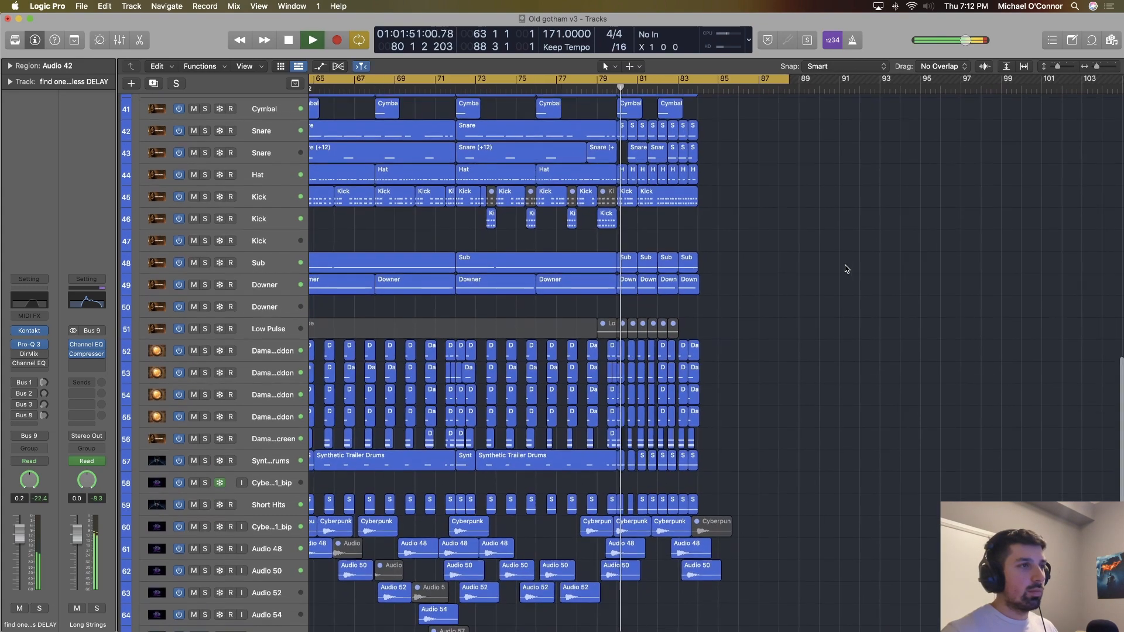
scroll(845, 264, down, 12)
scroll(845, 265, right, 2)
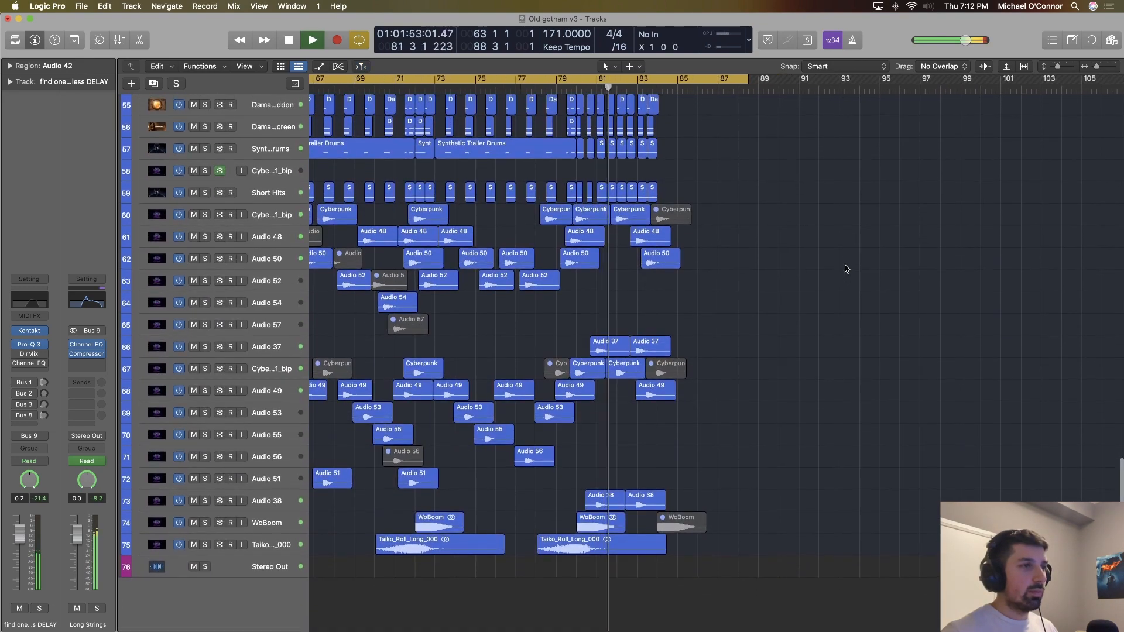
scroll(845, 264, up, 20)
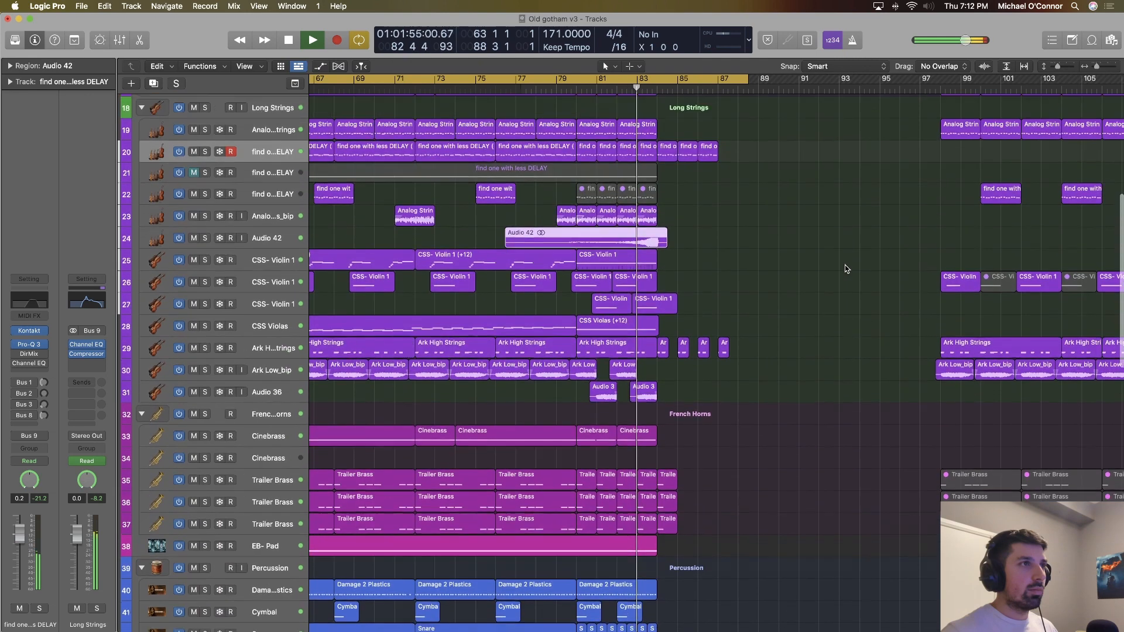
scroll(845, 264, up, 14)
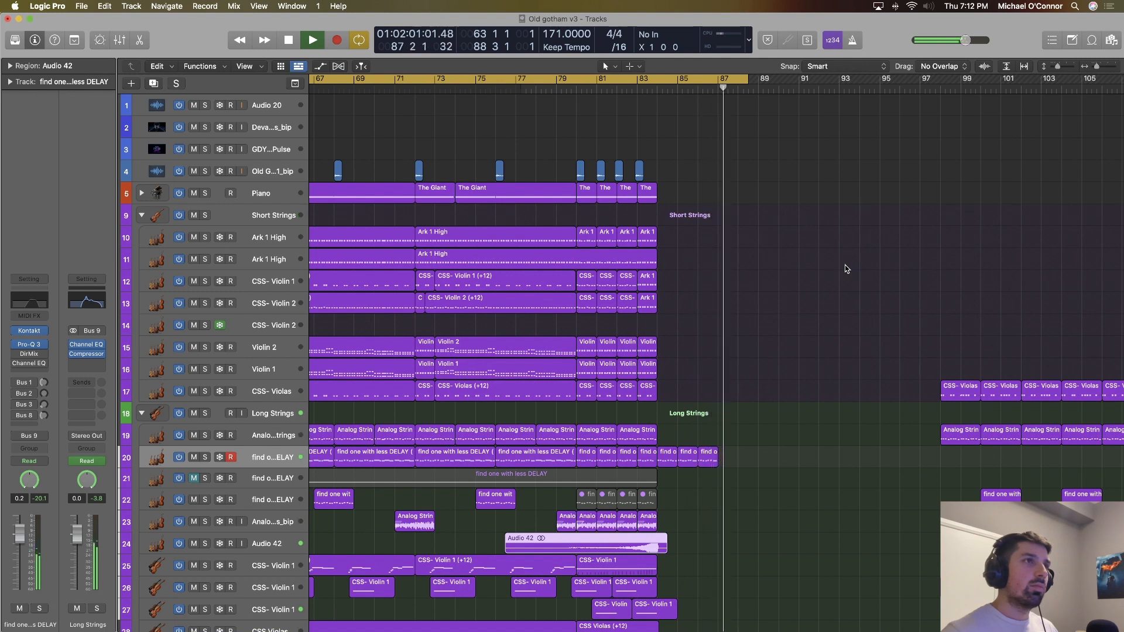
key(space)
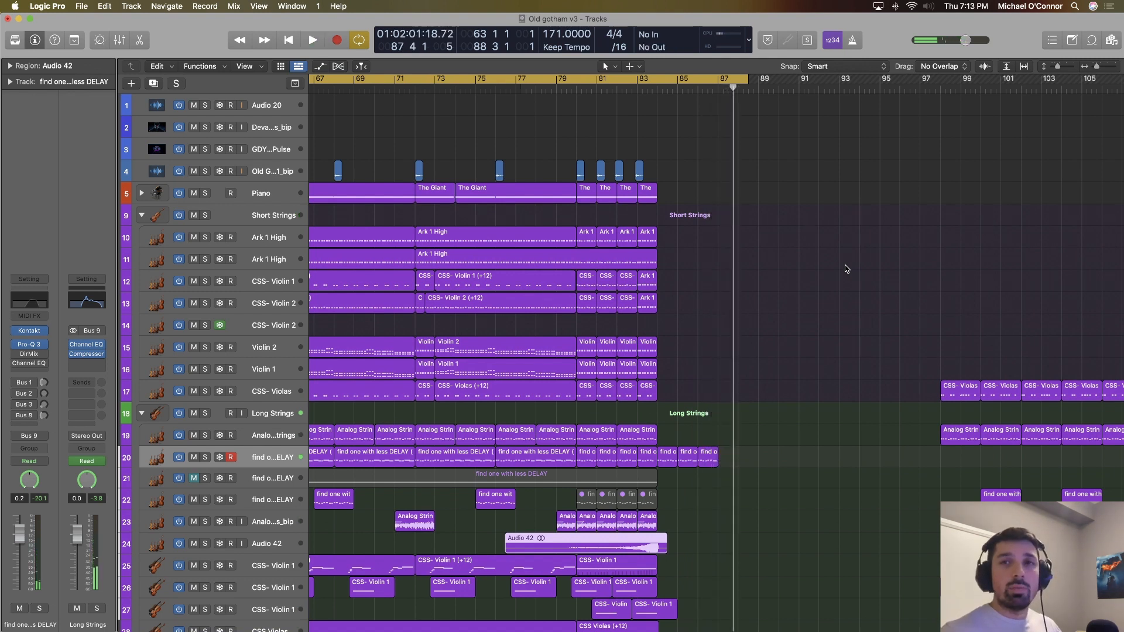